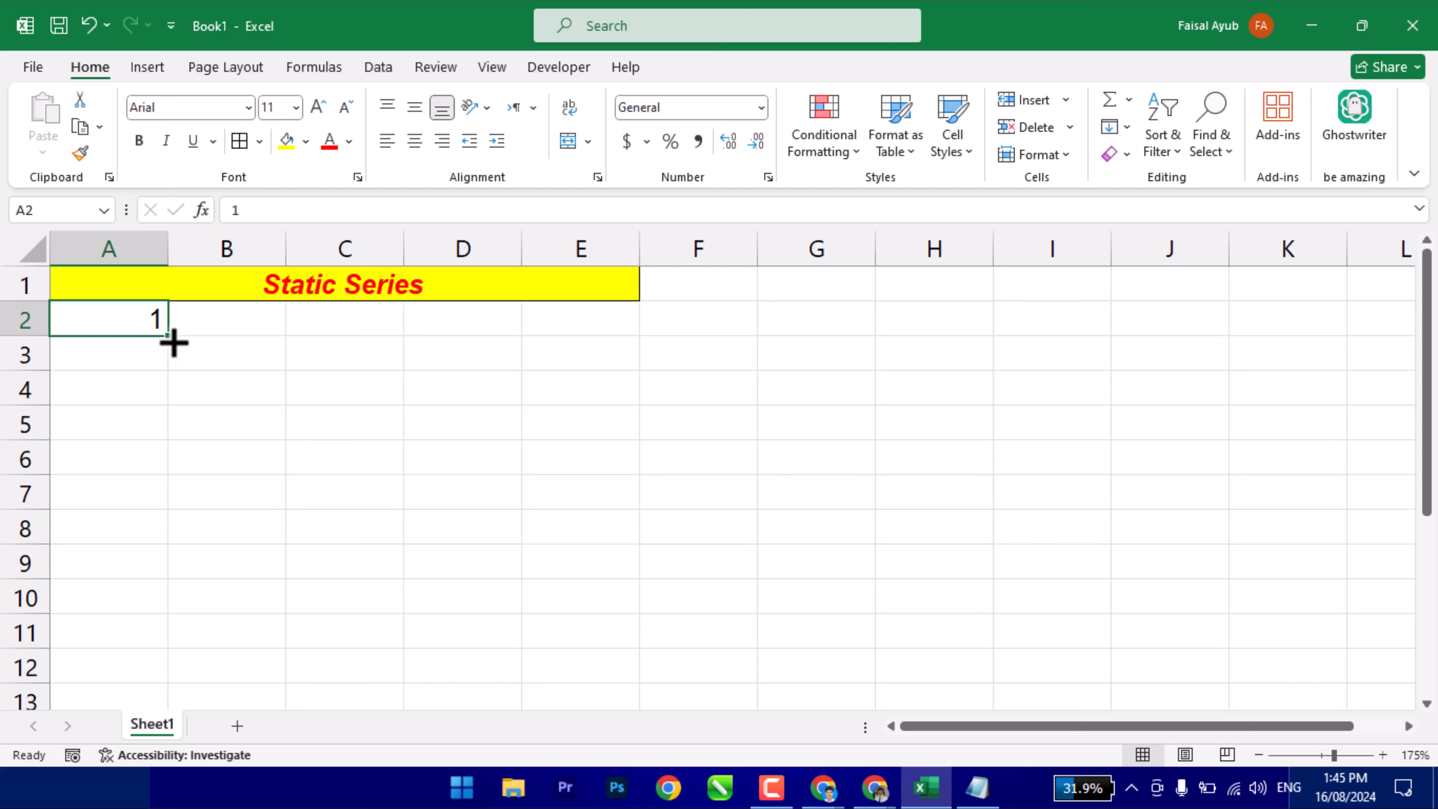
Fill the 1 in A2 down through A13, centered and with cell borders.
{"action": "left_click_drag", "start_coordinate": [170, 338], "coordinate": [151, 697]}
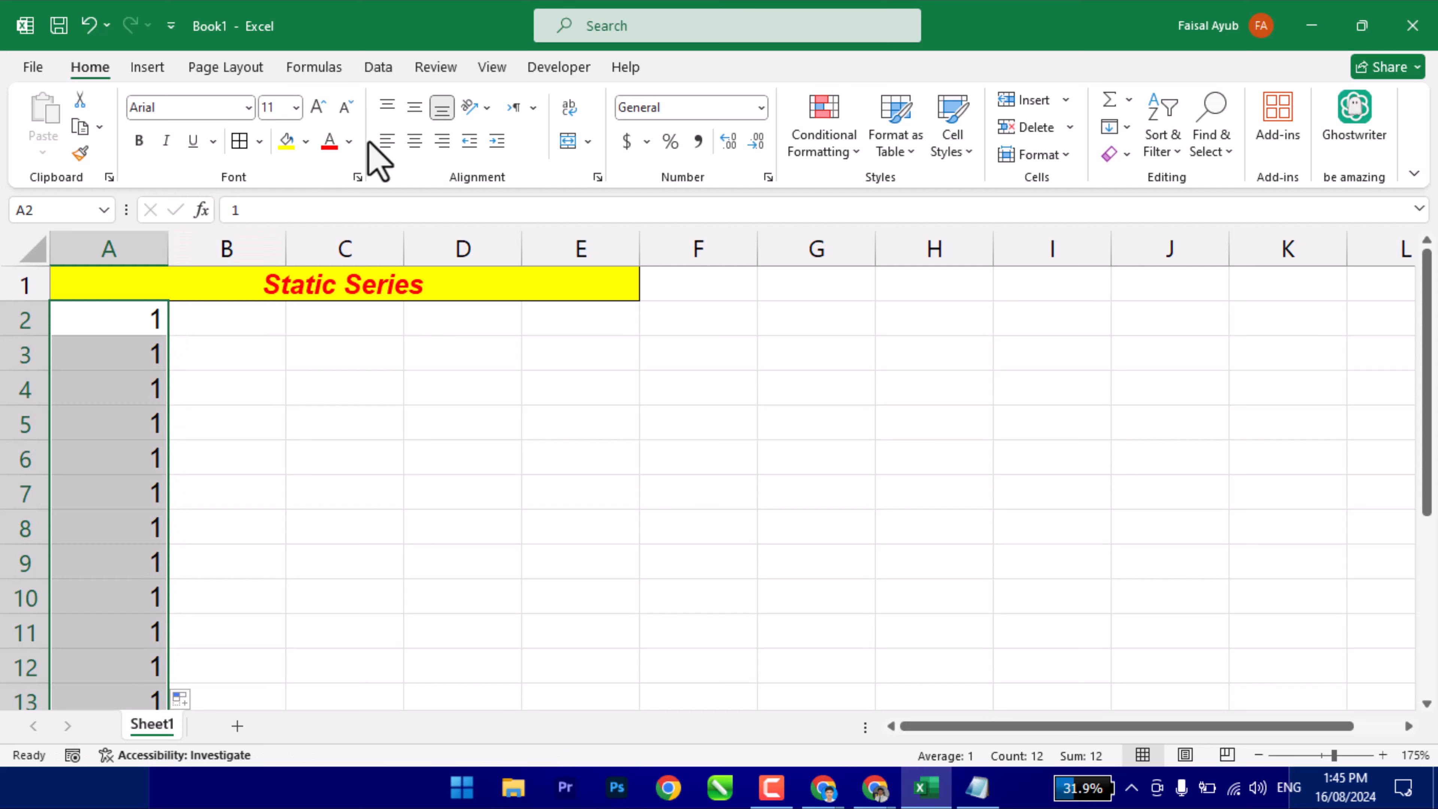
{"action": "left_click", "coordinate": [415, 140]}
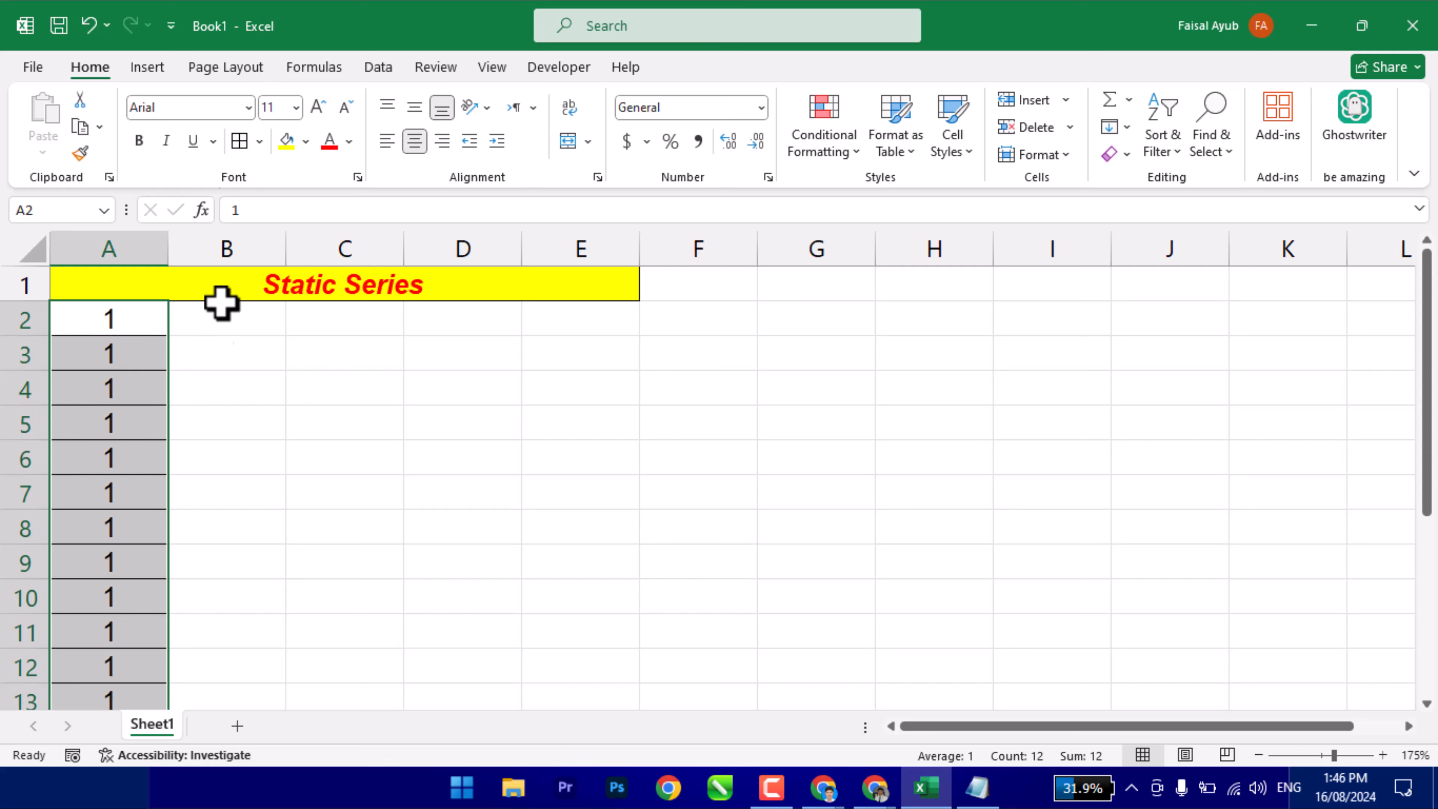
Enter Male in B2 and fill it down through B13.
{"action": "left_click", "coordinate": [211, 325]}
{"action": "type", "text": "M"}
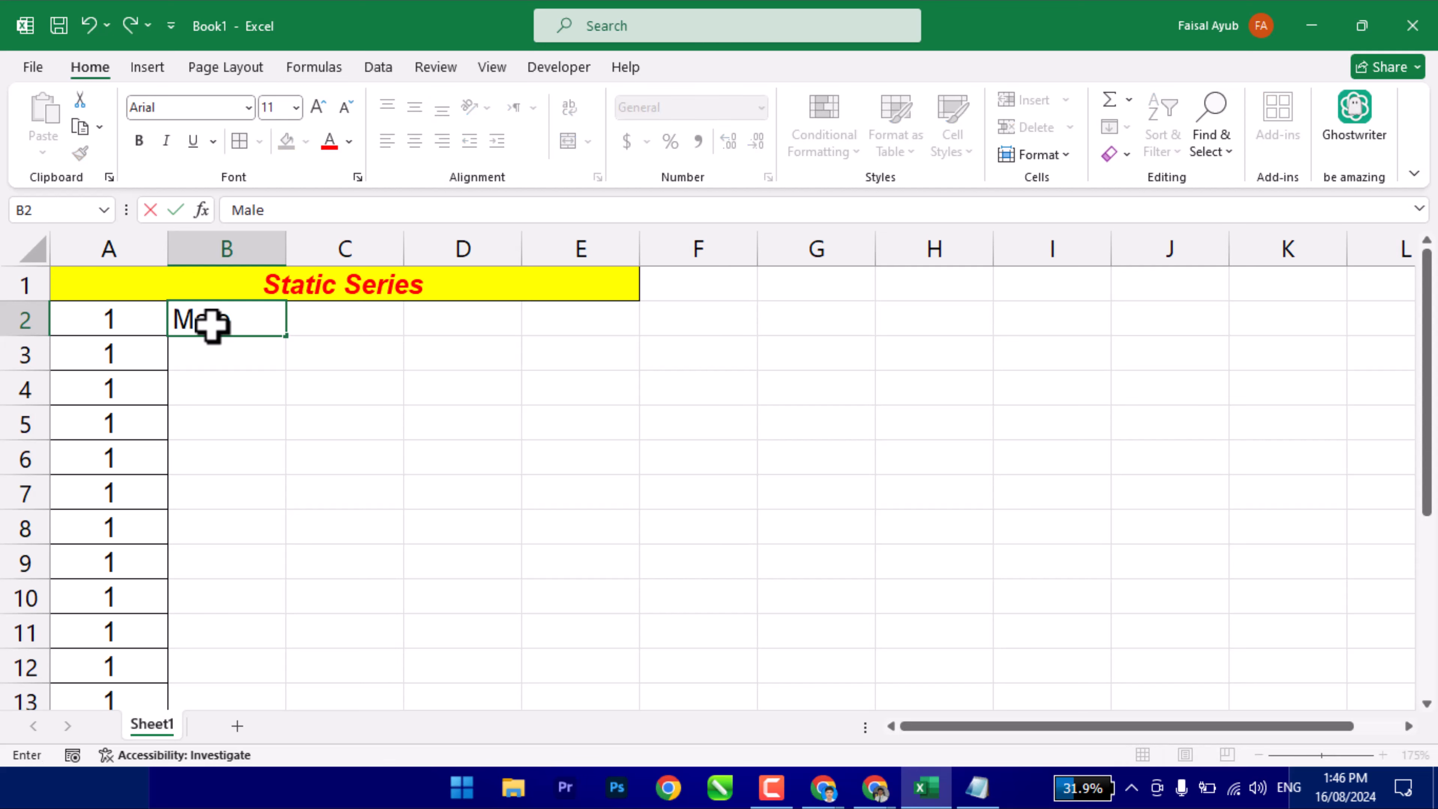
{"action": "type", "text": "ale"}
{"action": "key", "text": "Return"}
{"action": "left_click", "coordinate": [210, 325]}
{"action": "left_click_drag", "start_coordinate": [287, 337], "coordinate": [260, 707]}
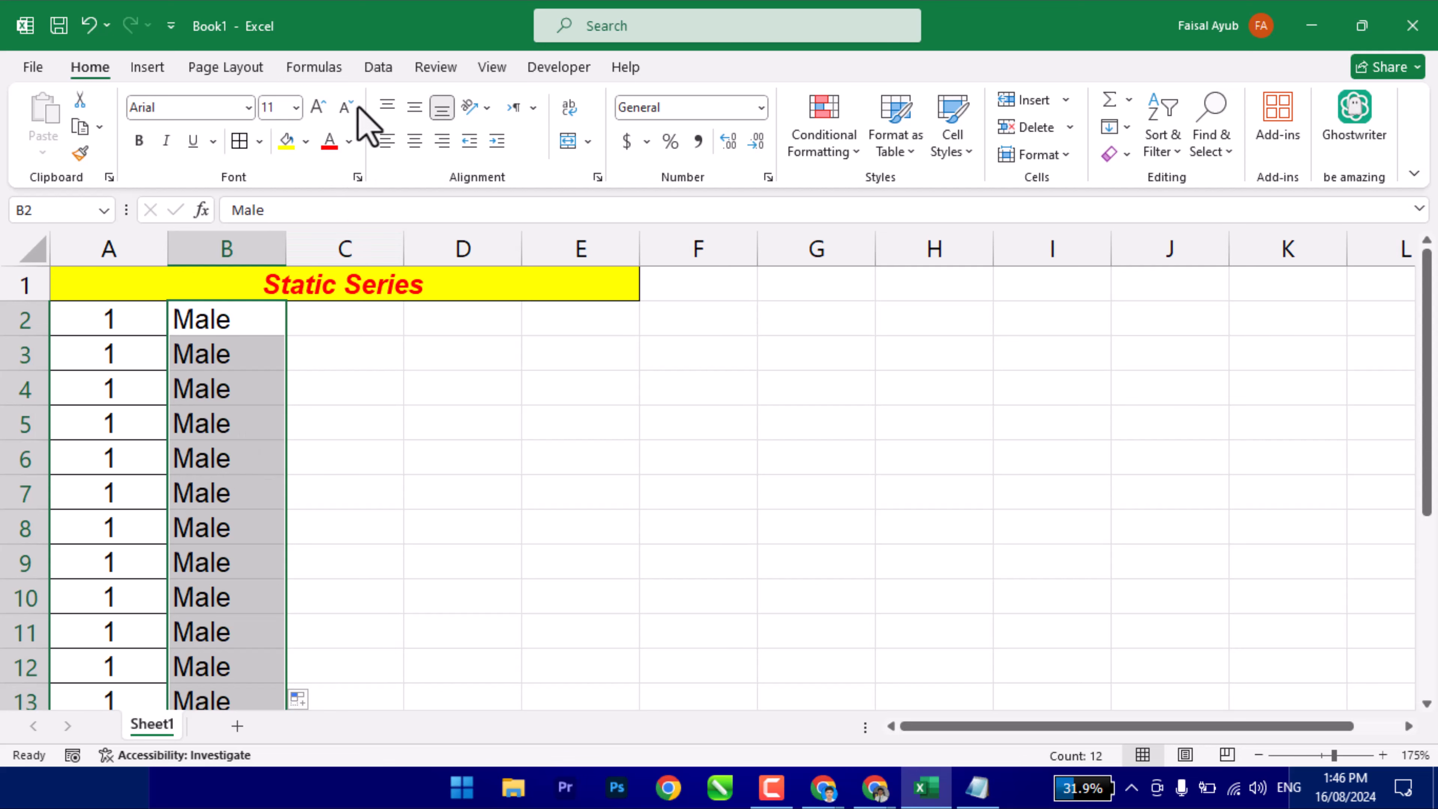
Center and bold the bordered Male entries in B2:B13, and bold the numbers in A2:A12.
{"action": "left_click", "coordinate": [415, 140]}
{"action": "left_click", "coordinate": [137, 141]}
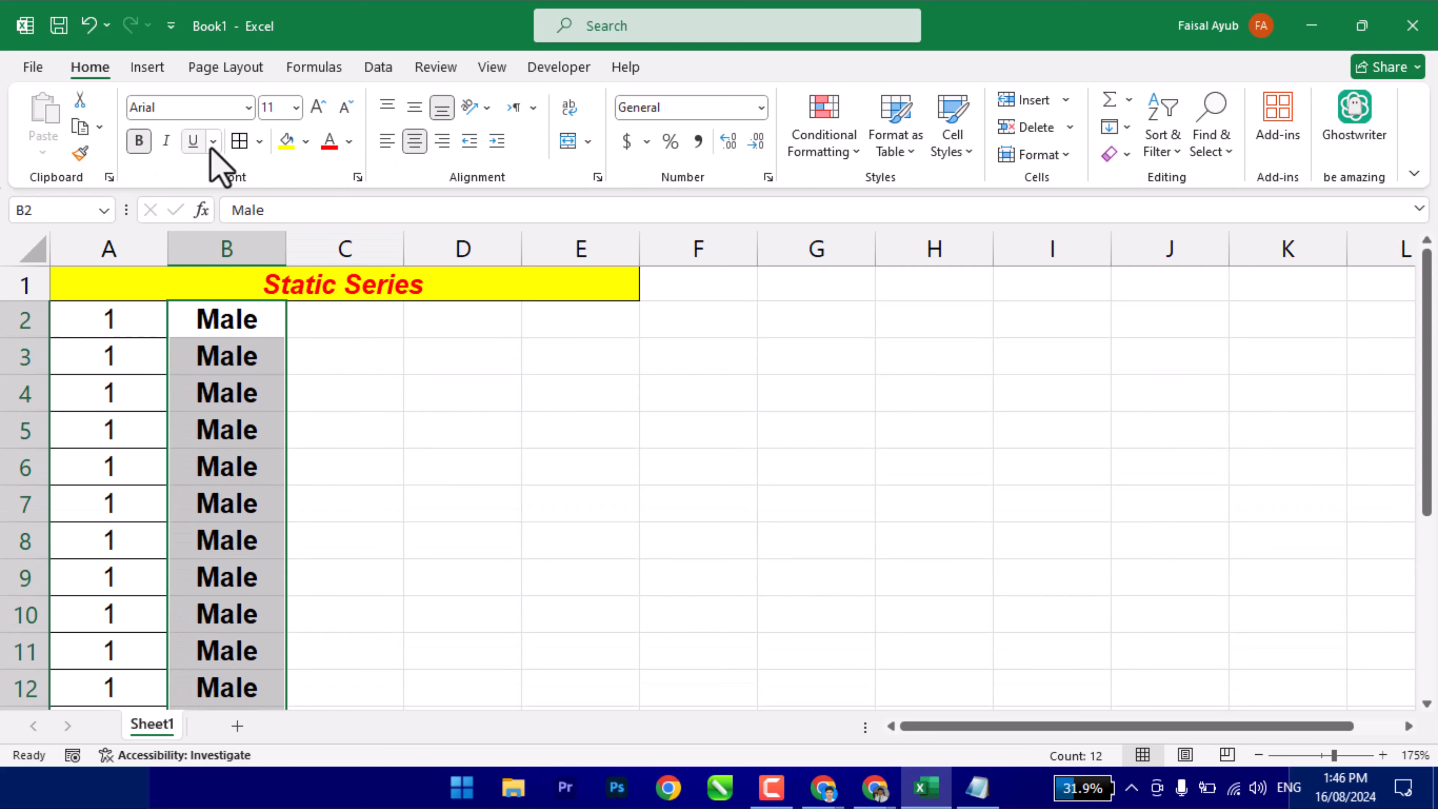
{"action": "left_click_drag", "start_coordinate": [121, 325], "coordinate": [67, 687]}
{"action": "left_click", "coordinate": [139, 142]}
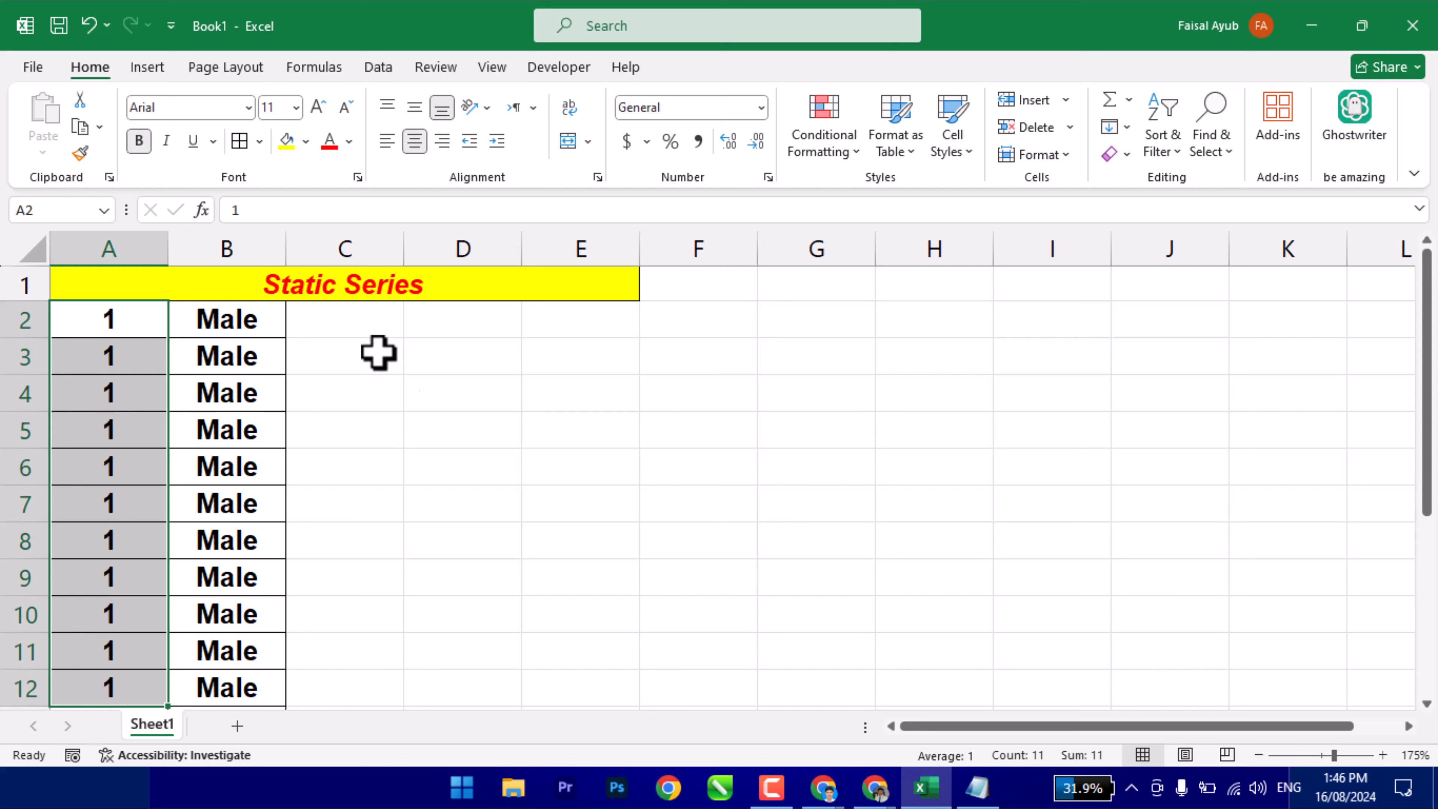
Enter Engineer in C2 and fill it down through C12.
{"action": "left_click", "coordinate": [338, 320]}
{"action": "type", "text": "E"}
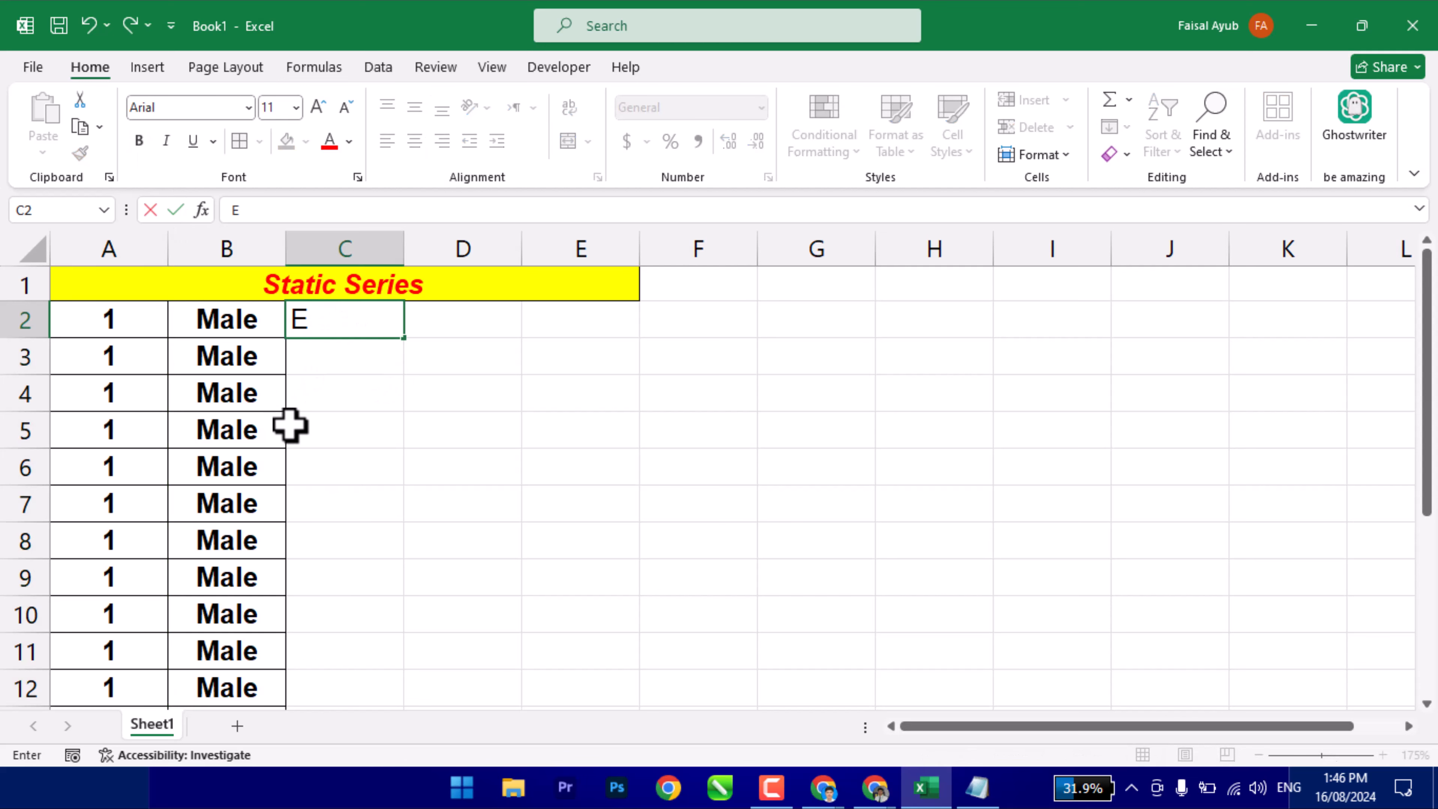
{"action": "type", "text": "ngineer"}
{"action": "key", "text": "Return"}
{"action": "left_click", "coordinate": [312, 322]}
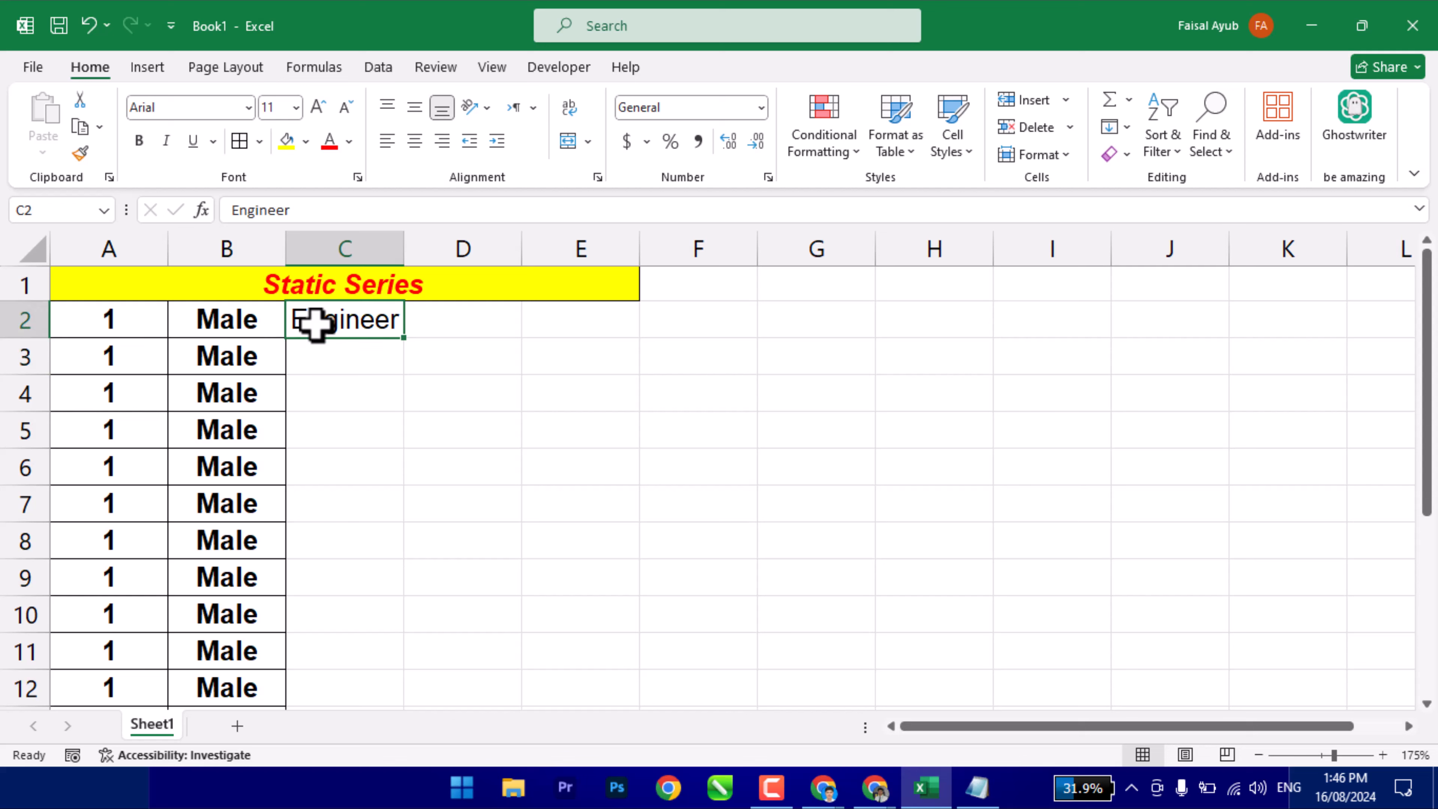
{"action": "left_click_drag", "start_coordinate": [402, 340], "coordinate": [402, 706]}
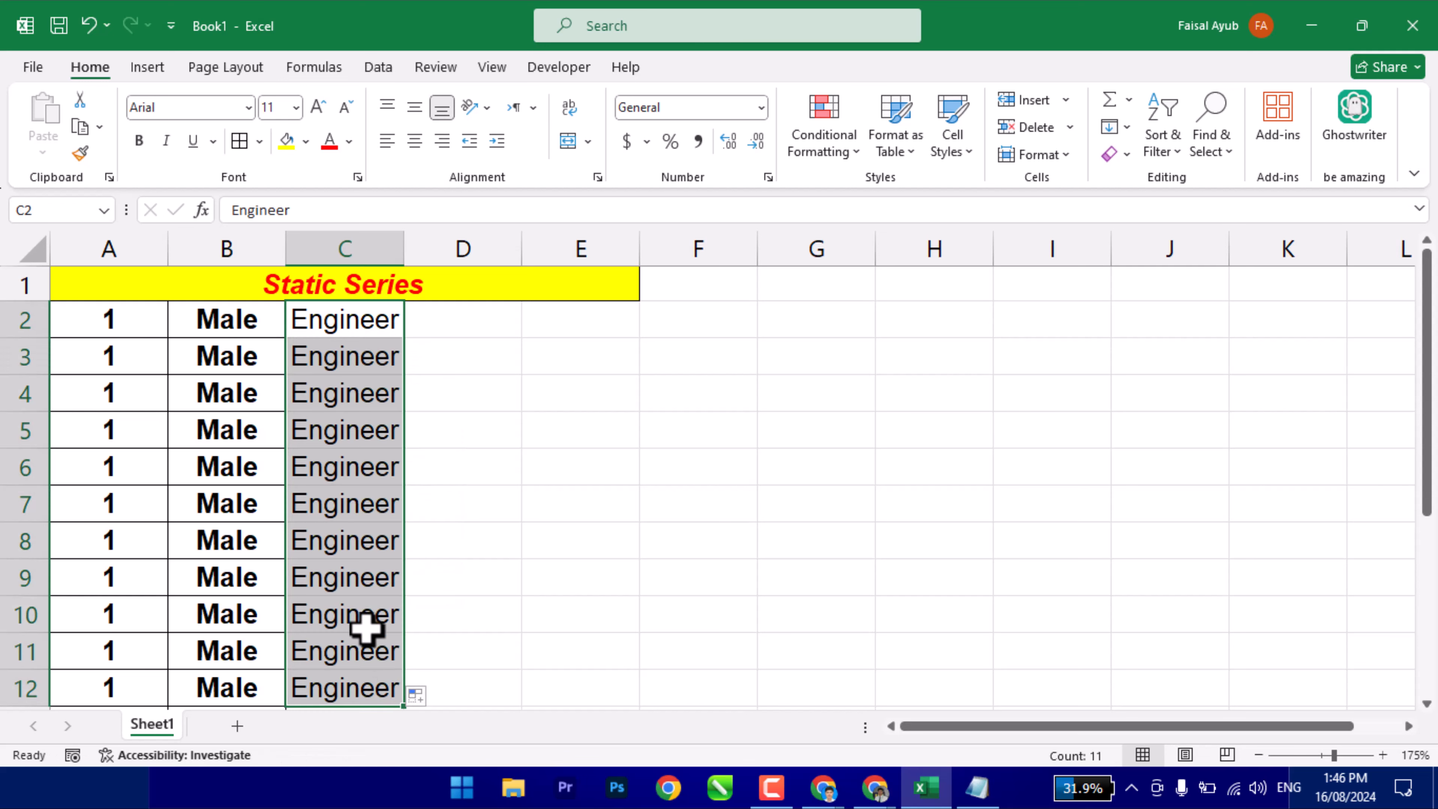
Bold the Engineer entries with cell borders and fit column C's width to its contents.
{"action": "left_click", "coordinate": [138, 141]}
{"action": "double_click", "coordinate": [404, 249]}
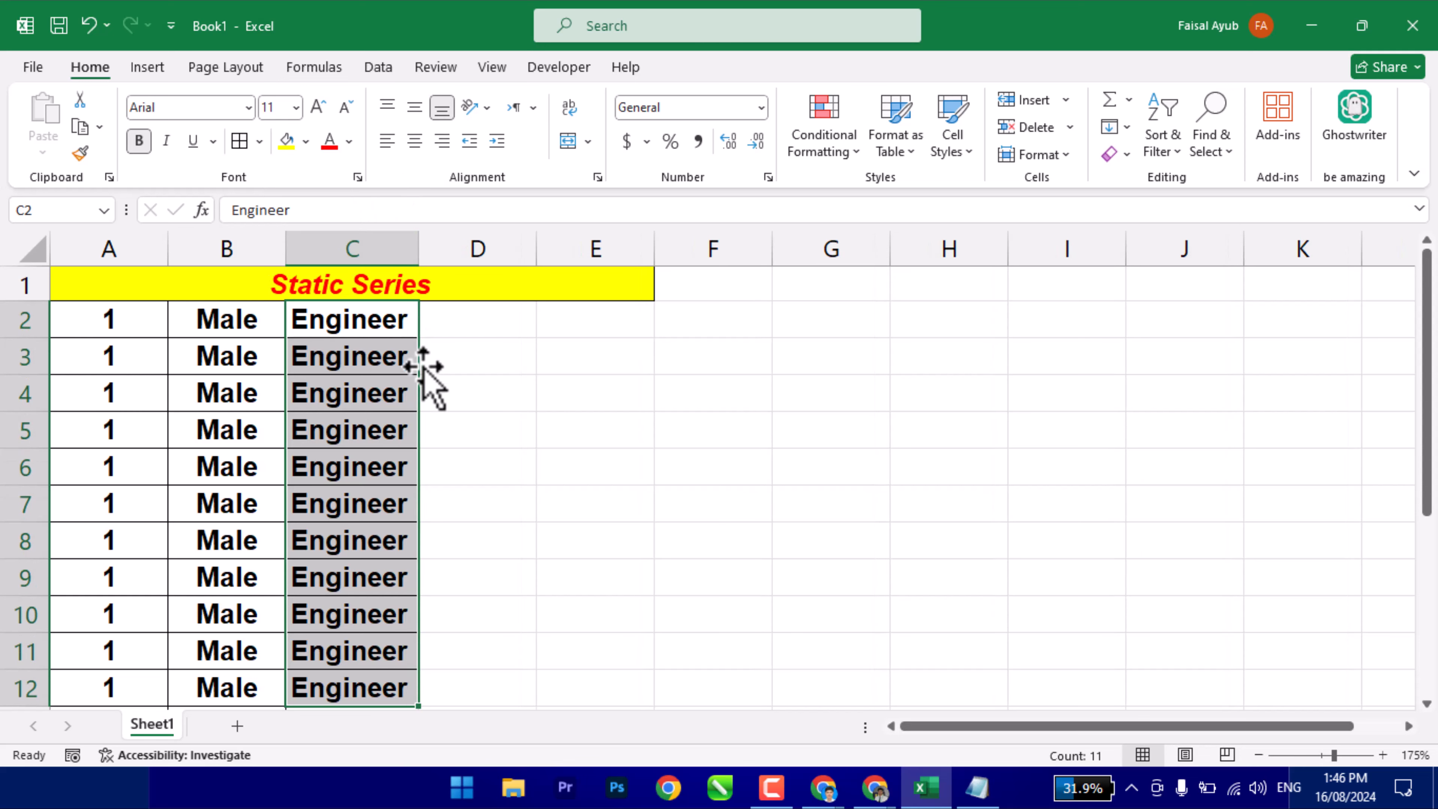
{"action": "left_click", "coordinate": [447, 363]}
Enter Peshawar in D2 and fill it down through D13.
{"action": "left_click", "coordinate": [477, 328]}
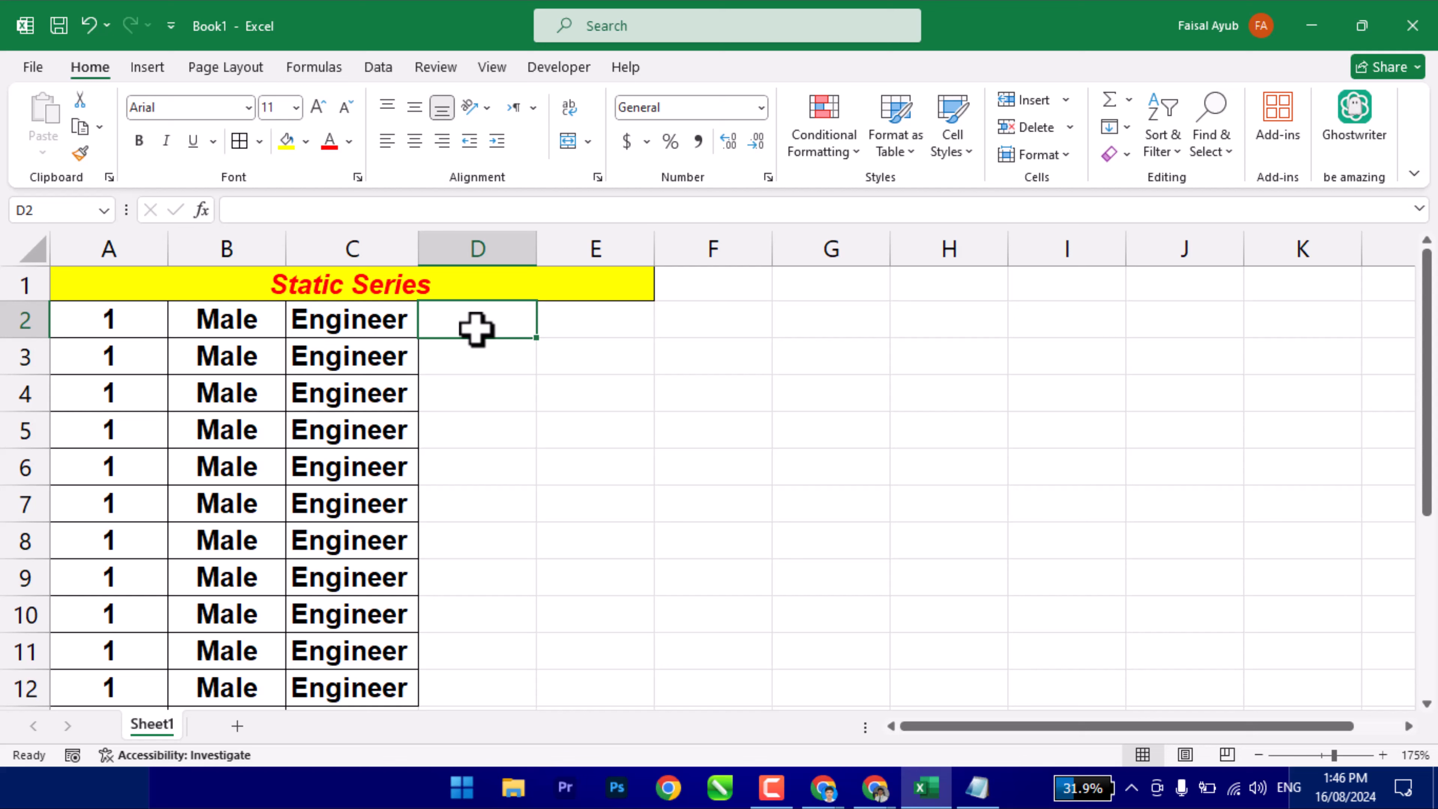
{"action": "type", "text": "Peshawar"}
{"action": "key", "text": "Return"}
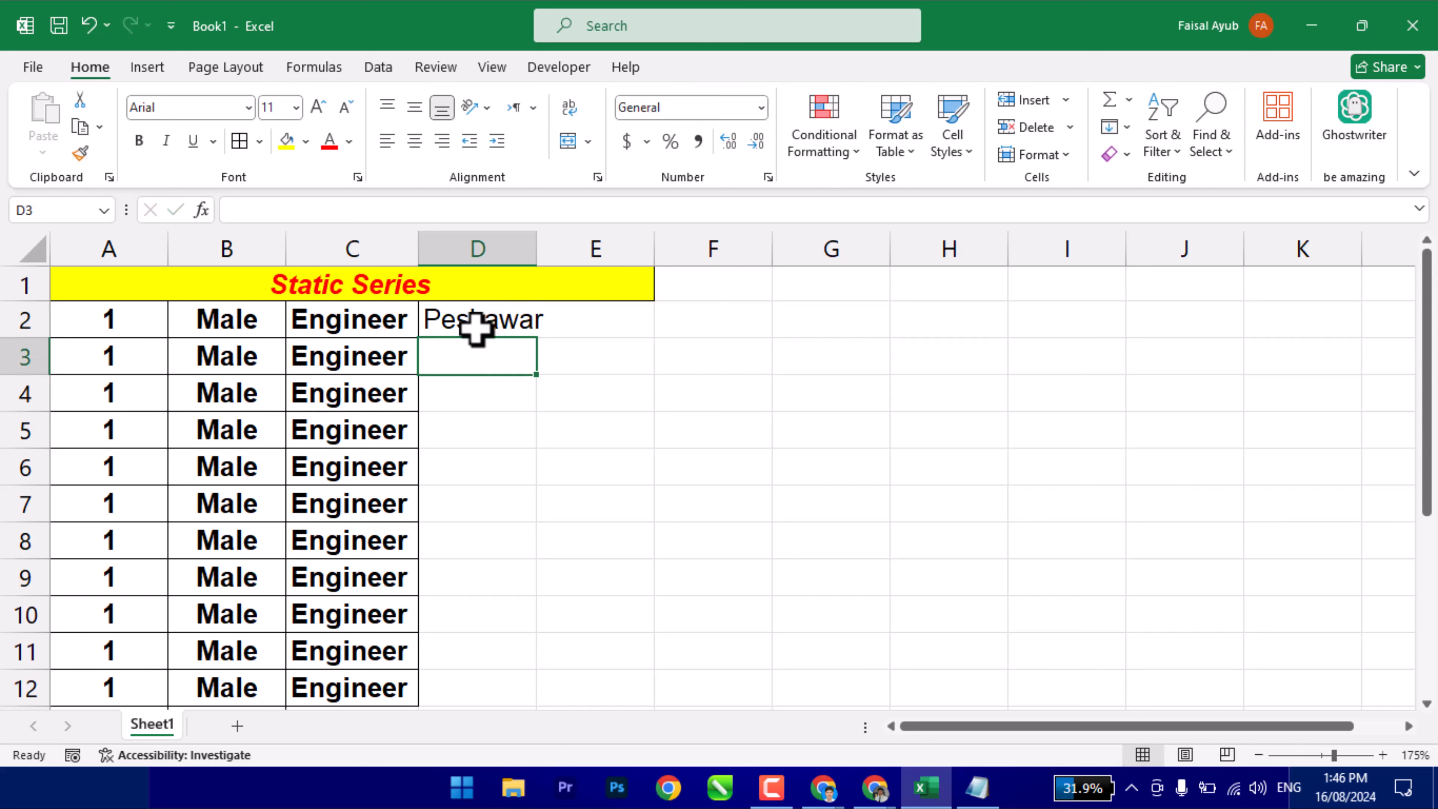
{"action": "left_click", "coordinate": [476, 326]}
{"action": "double_click", "coordinate": [538, 341]}
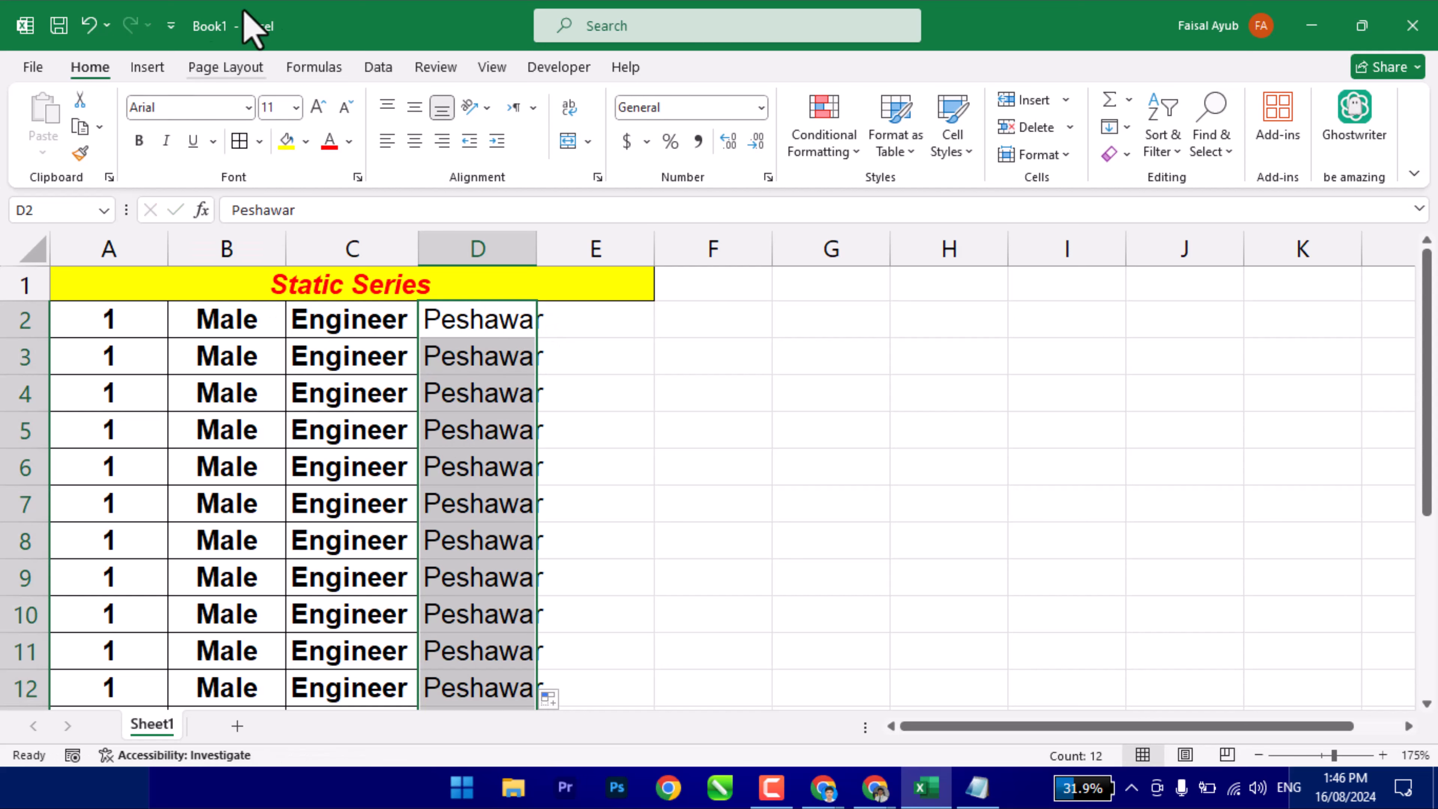
Fit column D's width to its contents and make the Peshawar entries bold with cell borders.
{"action": "double_click", "coordinate": [536, 250]}
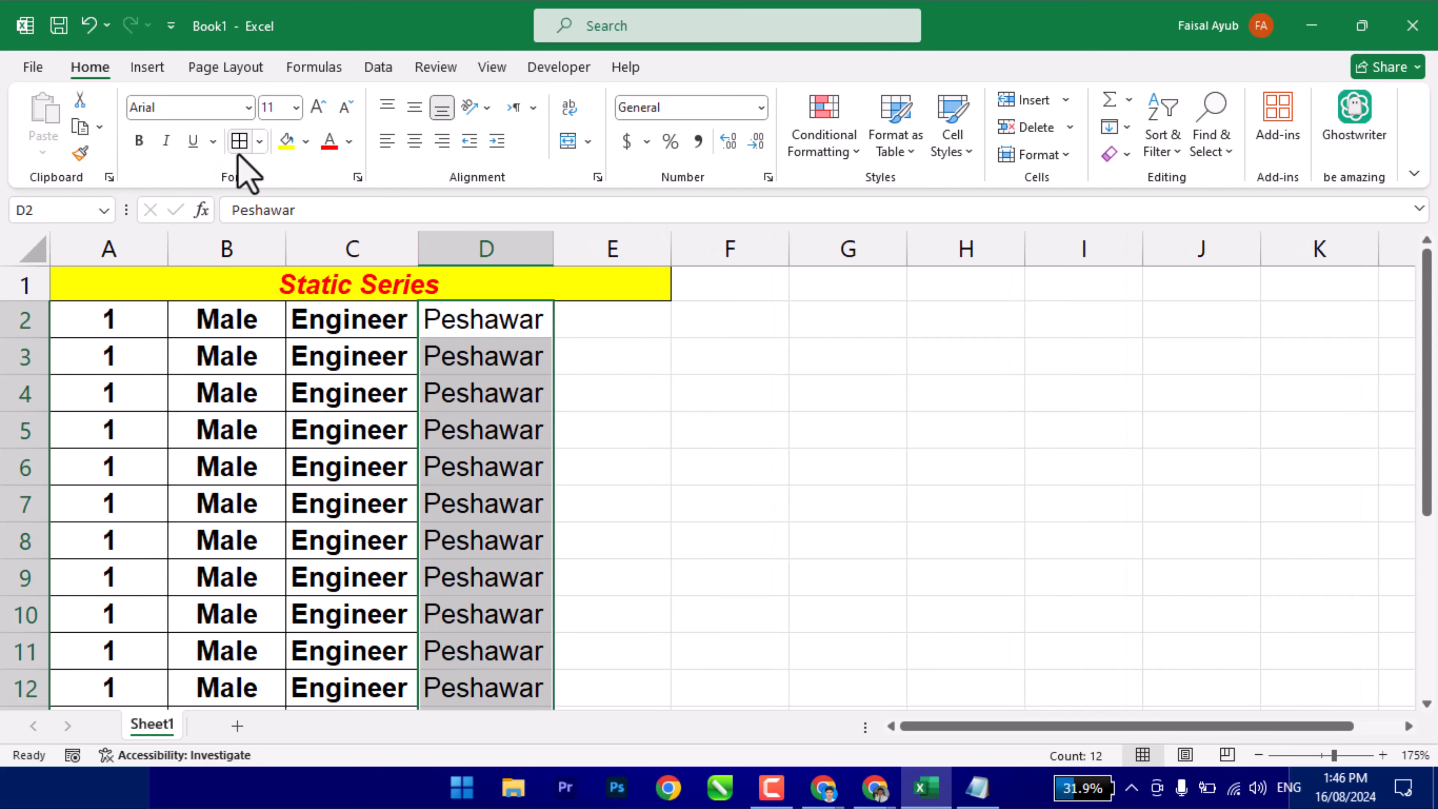
{"action": "left_click", "coordinate": [140, 141]}
{"action": "left_click", "coordinate": [166, 142]}
{"action": "left_click", "coordinate": [166, 141]}
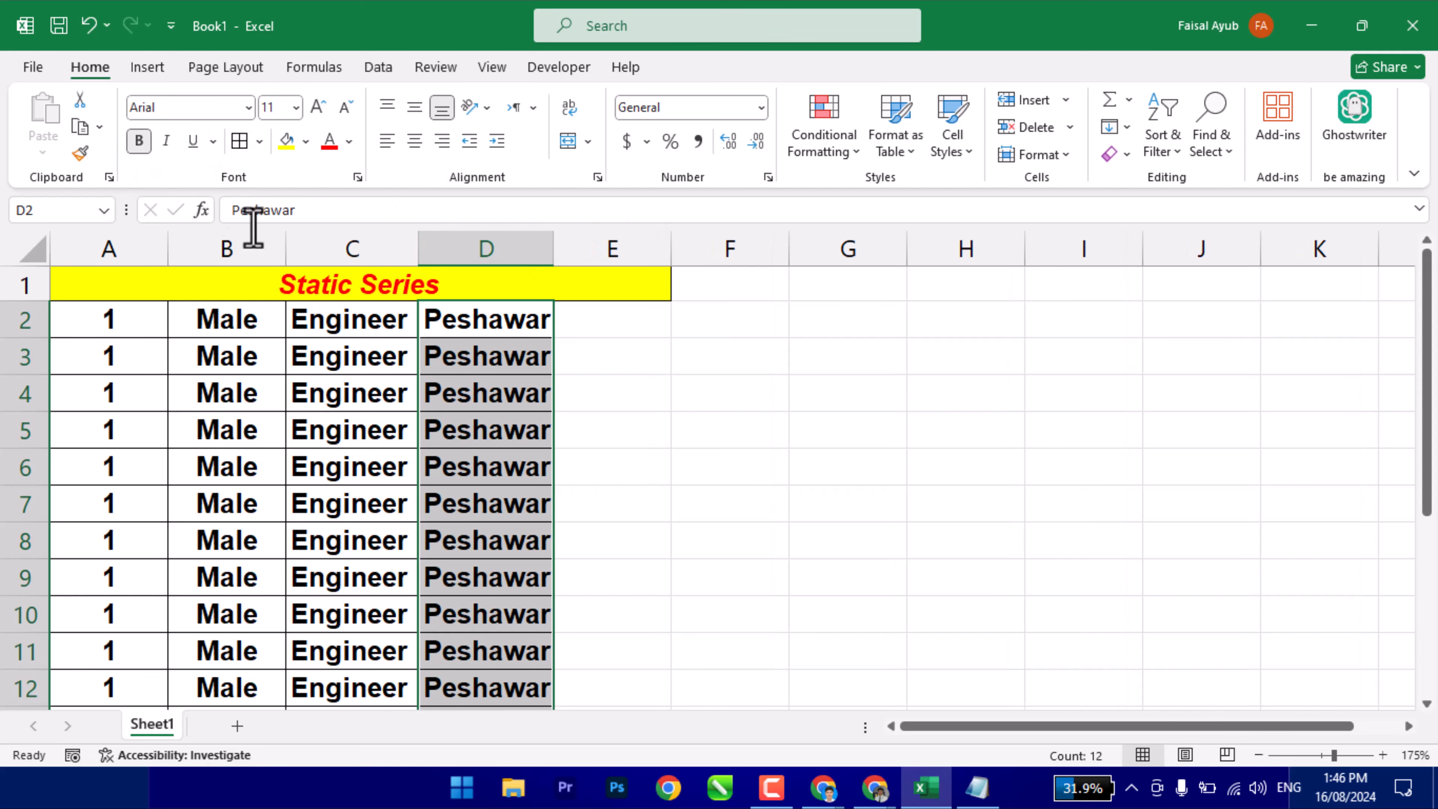
Enter a sample first name in E2 and fill it down through E13.
{"action": "left_click", "coordinate": [613, 310]}
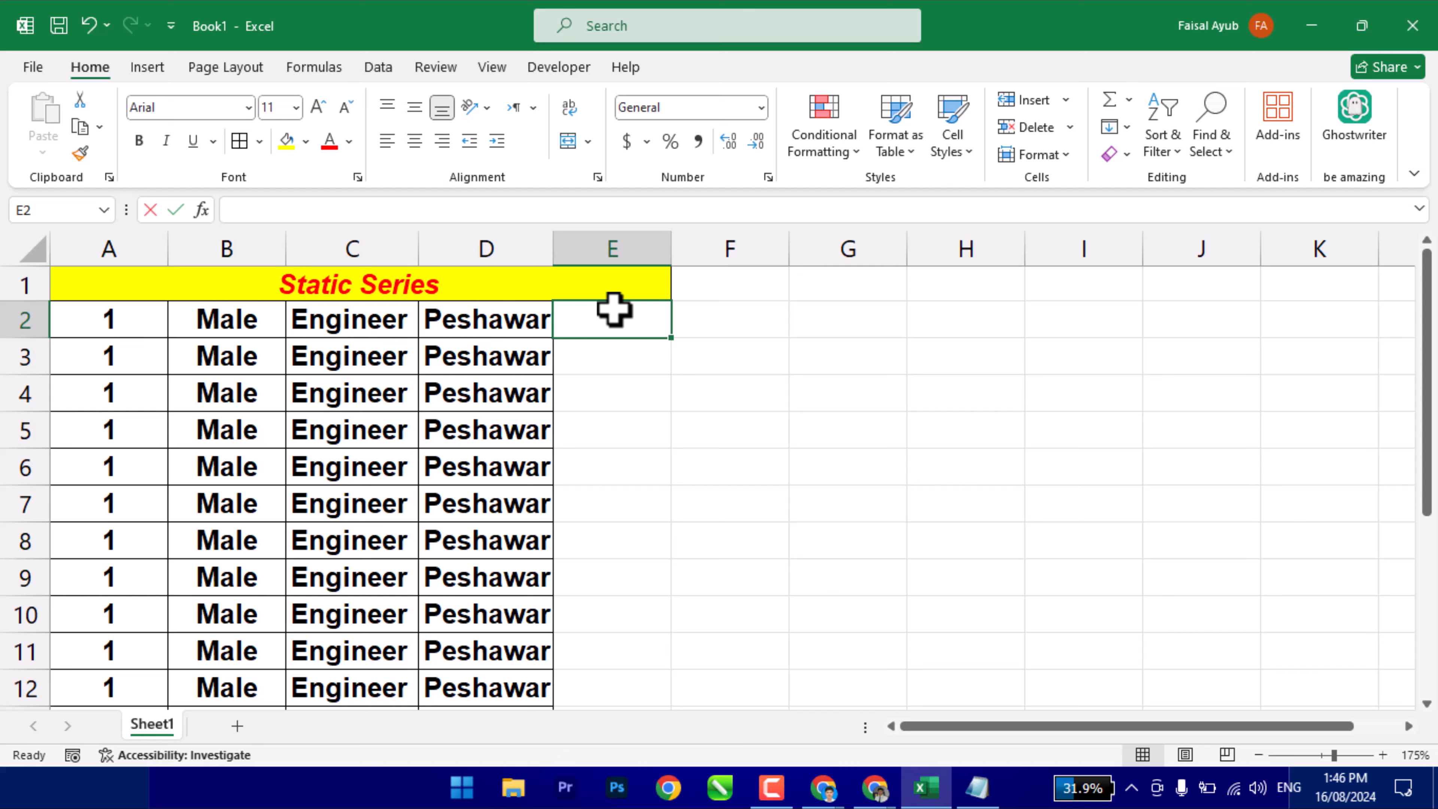
{"action": "type", "text": "Ali"}
{"action": "key", "text": "ctrl+Return"}
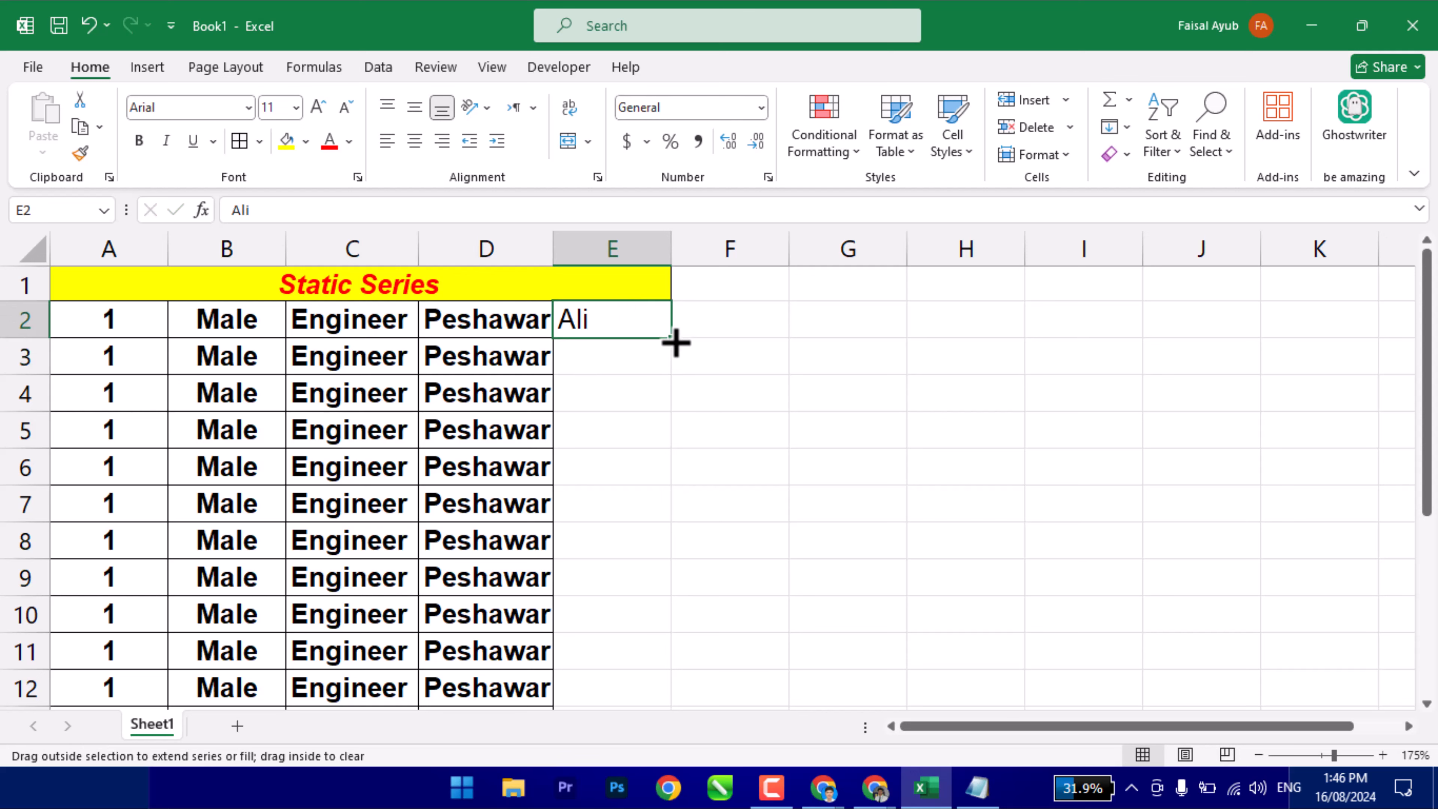
{"action": "double_click", "coordinate": [673, 339]}
Center and bold the bordered names in E2:E13, and widen column D slightly to fit the bold text.
{"action": "left_click", "coordinate": [414, 140]}
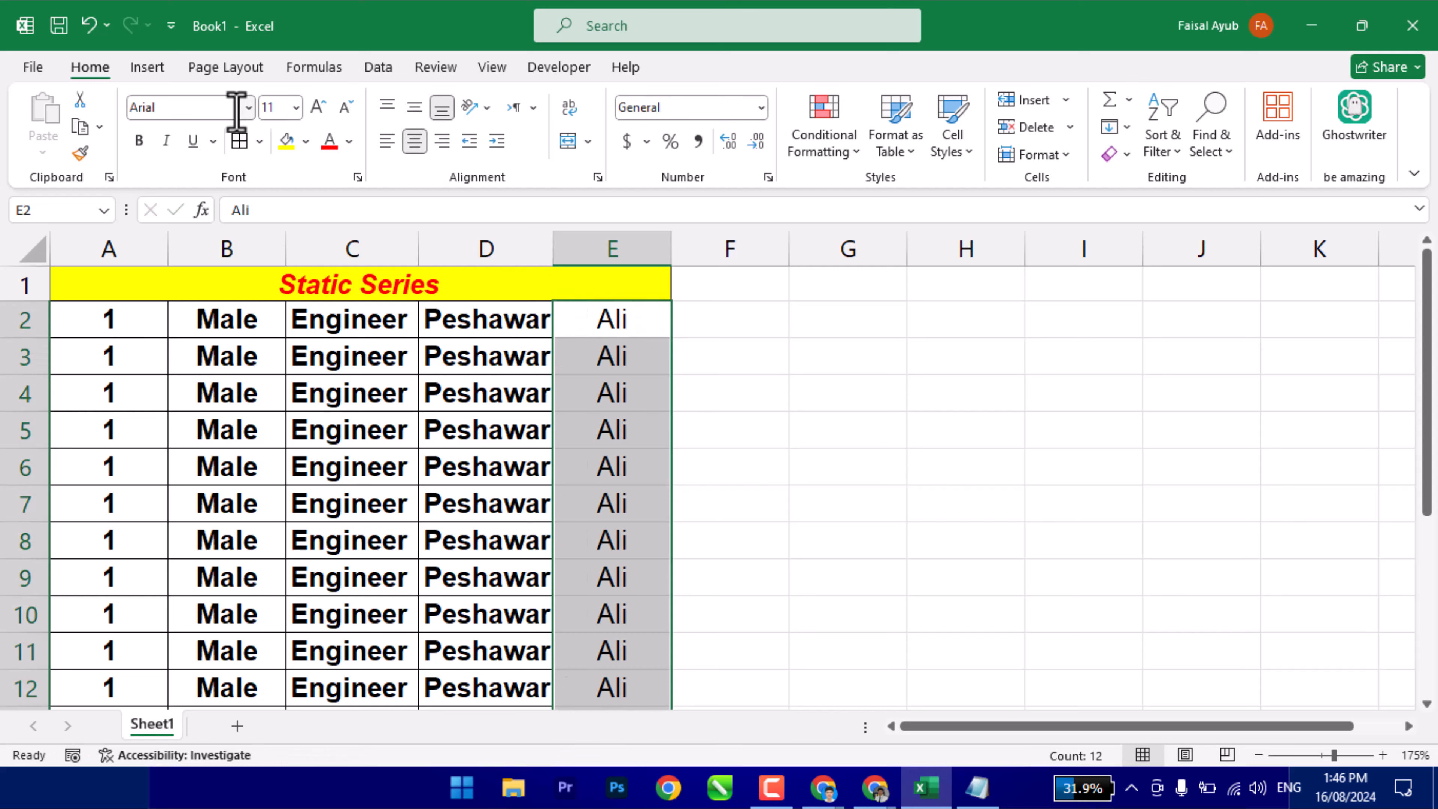
{"action": "left_click", "coordinate": [138, 141]}
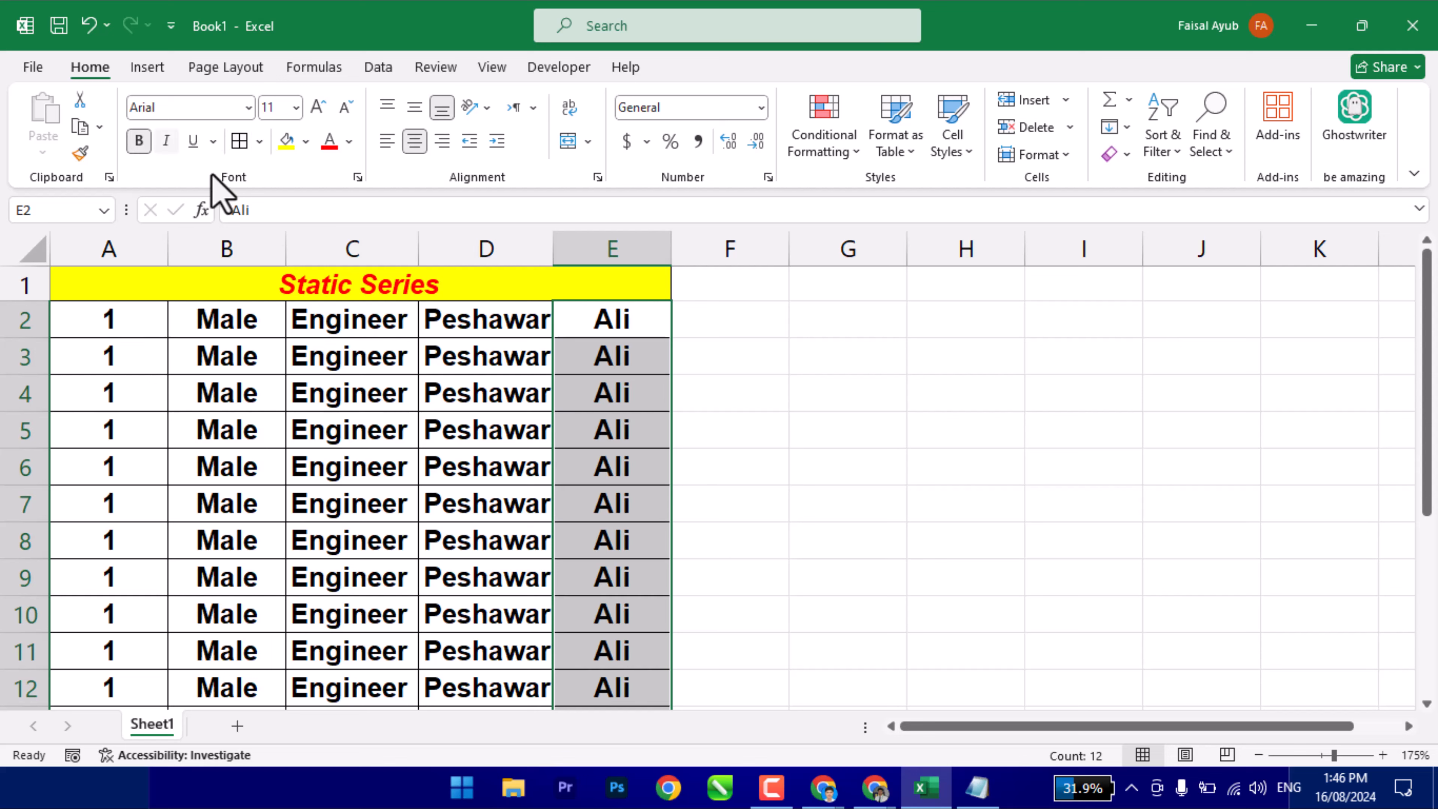
{"action": "left_click", "coordinate": [577, 456]}
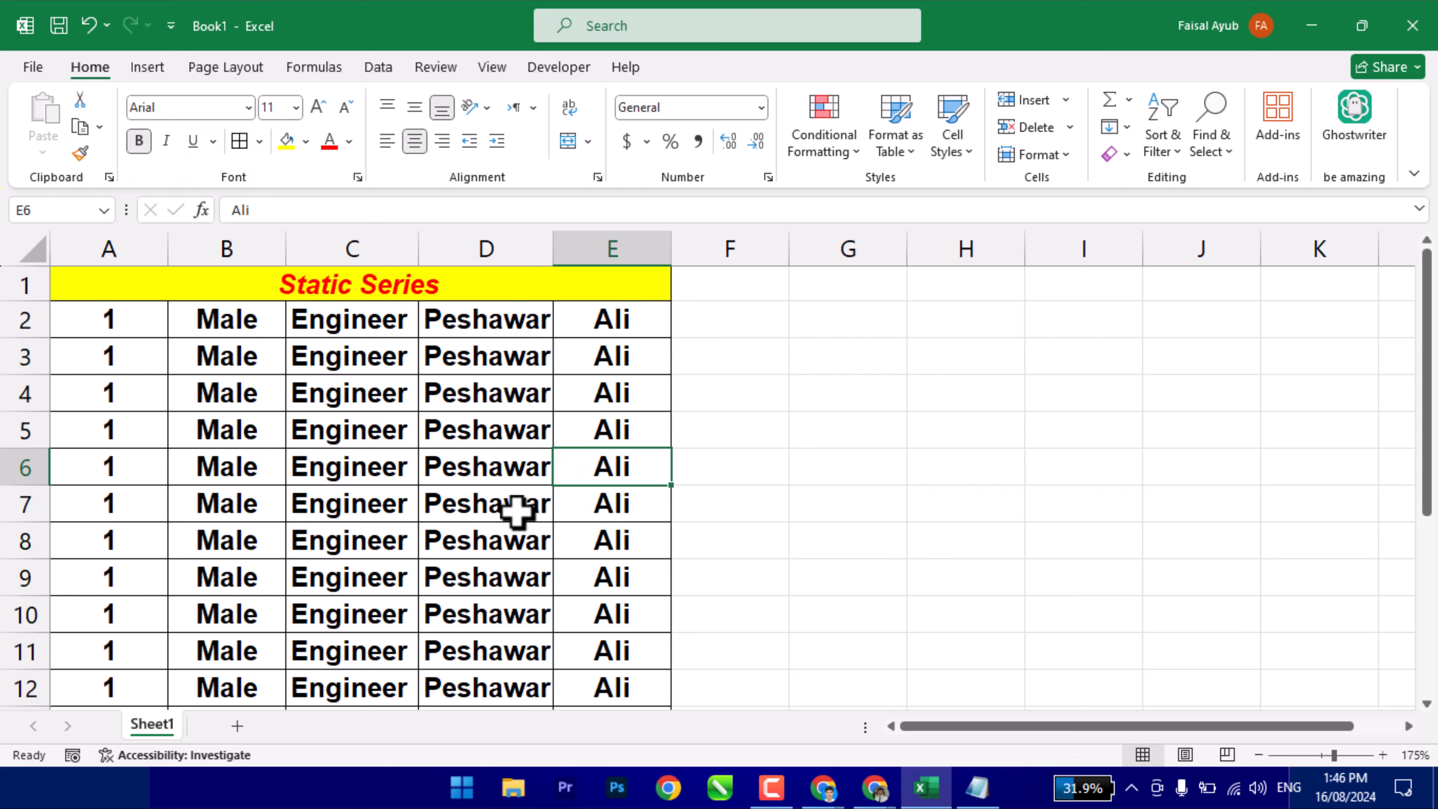
{"action": "left_click_drag", "start_coordinate": [547, 255], "coordinate": [553, 262]}
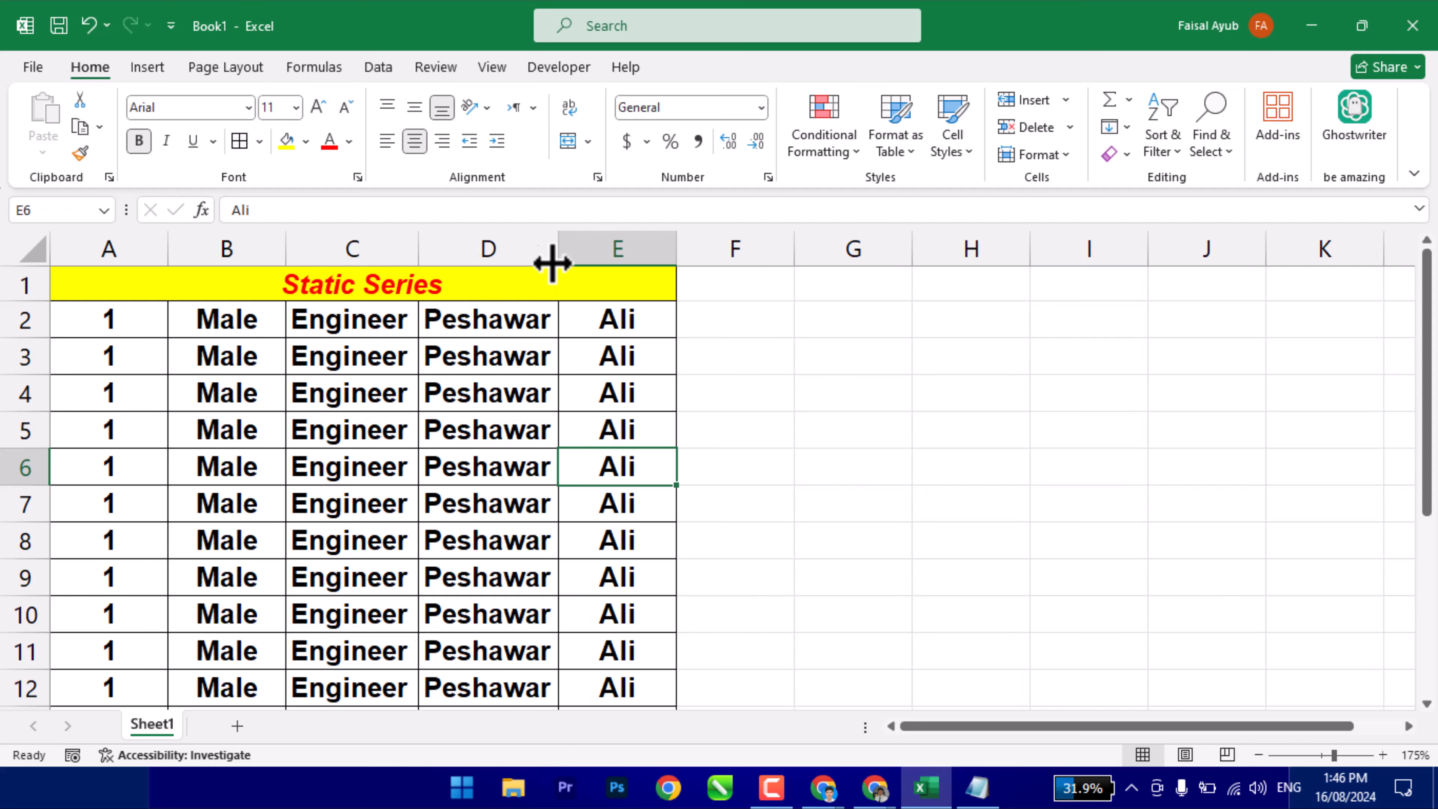
{"action": "left_click", "coordinate": [526, 391]}
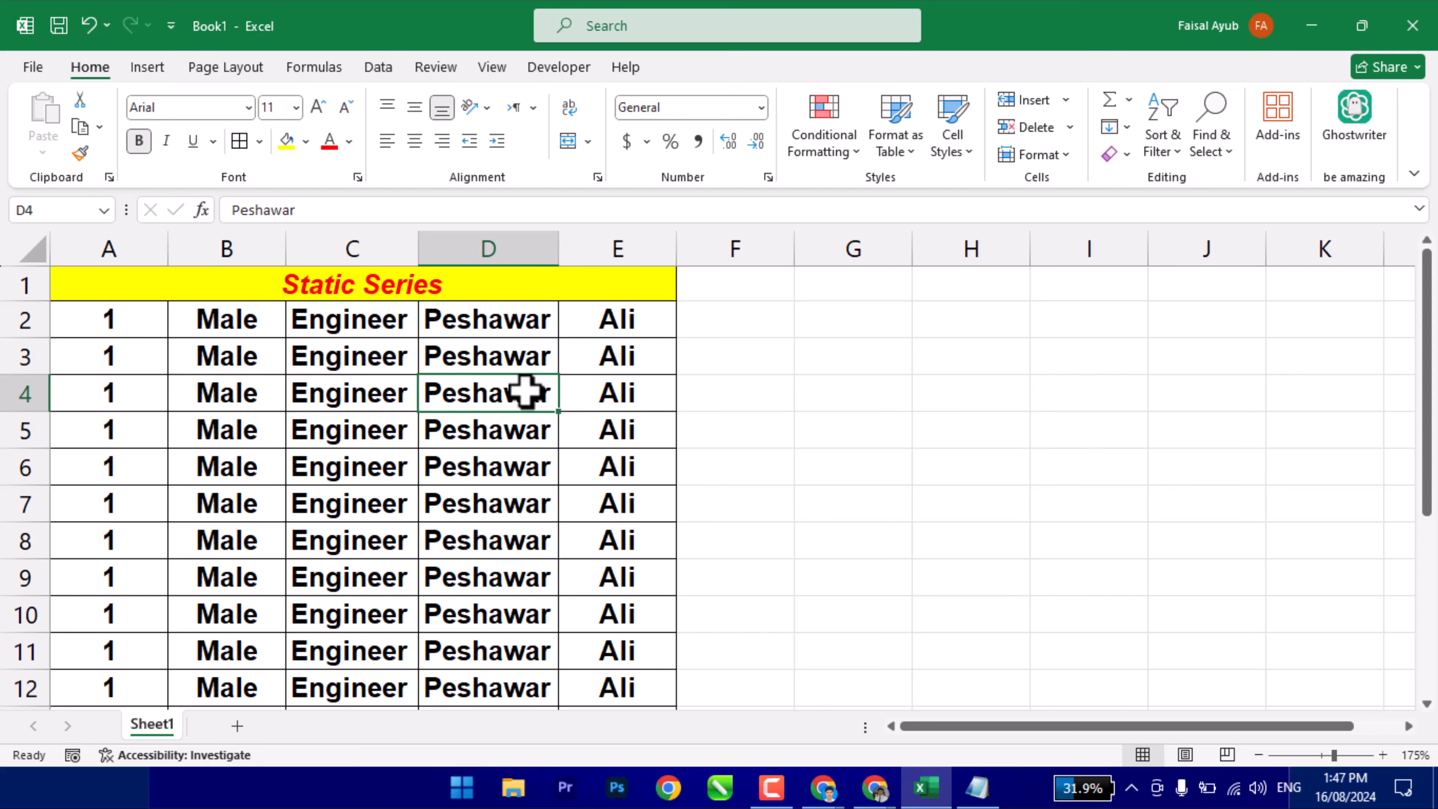
Extend the Static Series block A1:E12 across to columns F through J.
{"action": "left_click_drag", "start_coordinate": [527, 298], "coordinate": [527, 700]}
{"action": "left_click_drag", "start_coordinate": [676, 707], "coordinate": [1234, 703]}
{"action": "left_click", "coordinate": [909, 652]}
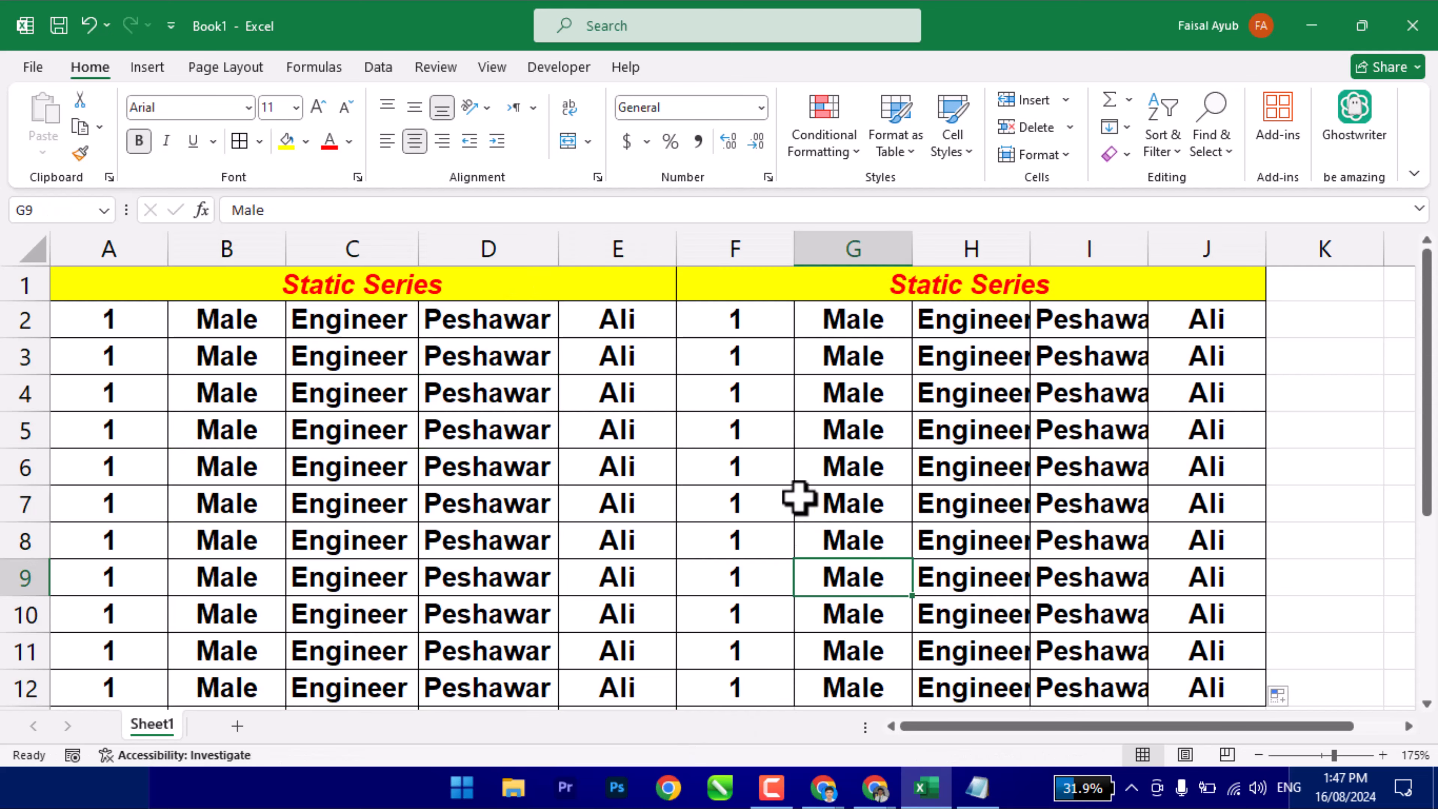
Change the copied heading over columns F to J to Dynamic Series.
{"action": "double_click", "coordinate": [910, 289]}
{"action": "double_click", "coordinate": [921, 287]}
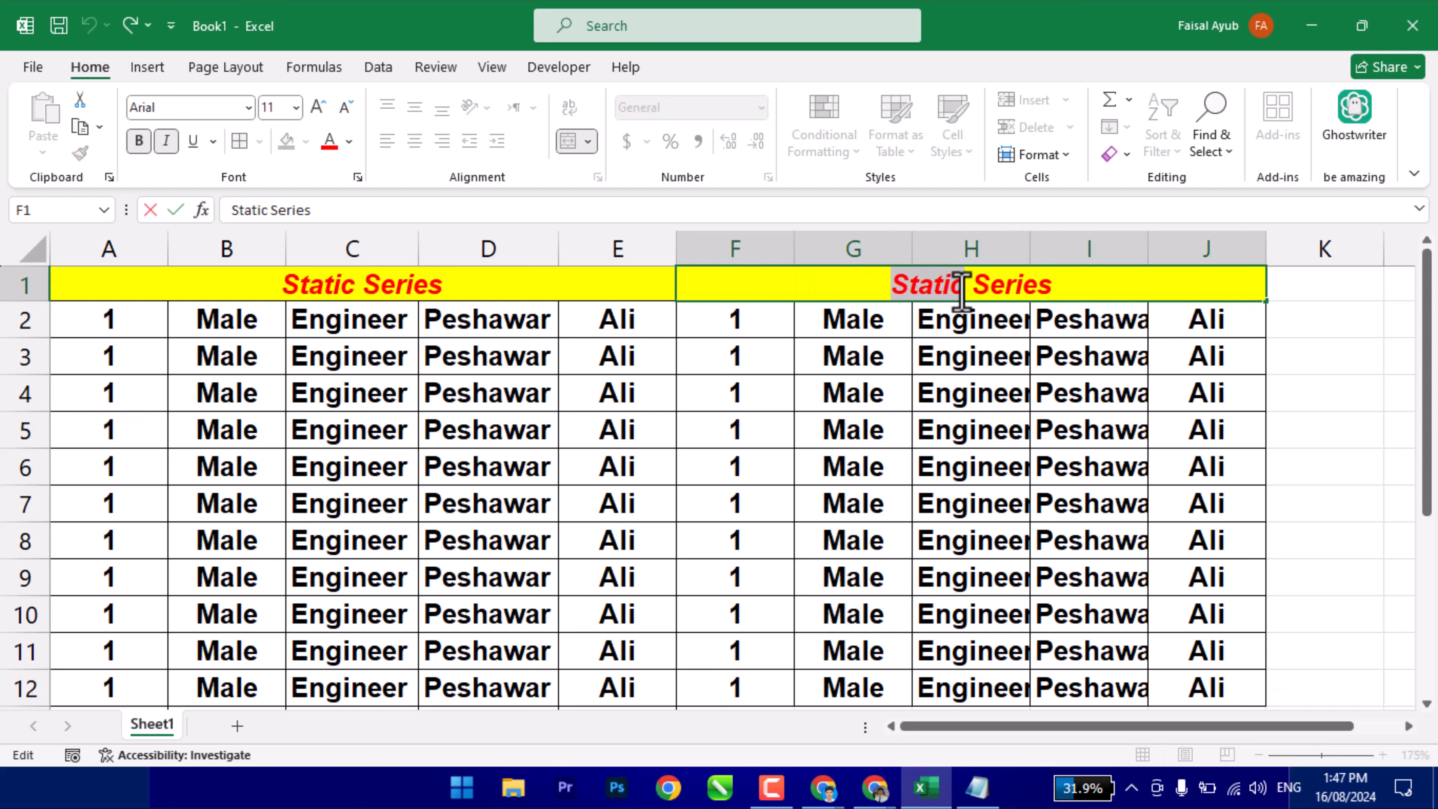
{"action": "type", "text": "Dyba"}
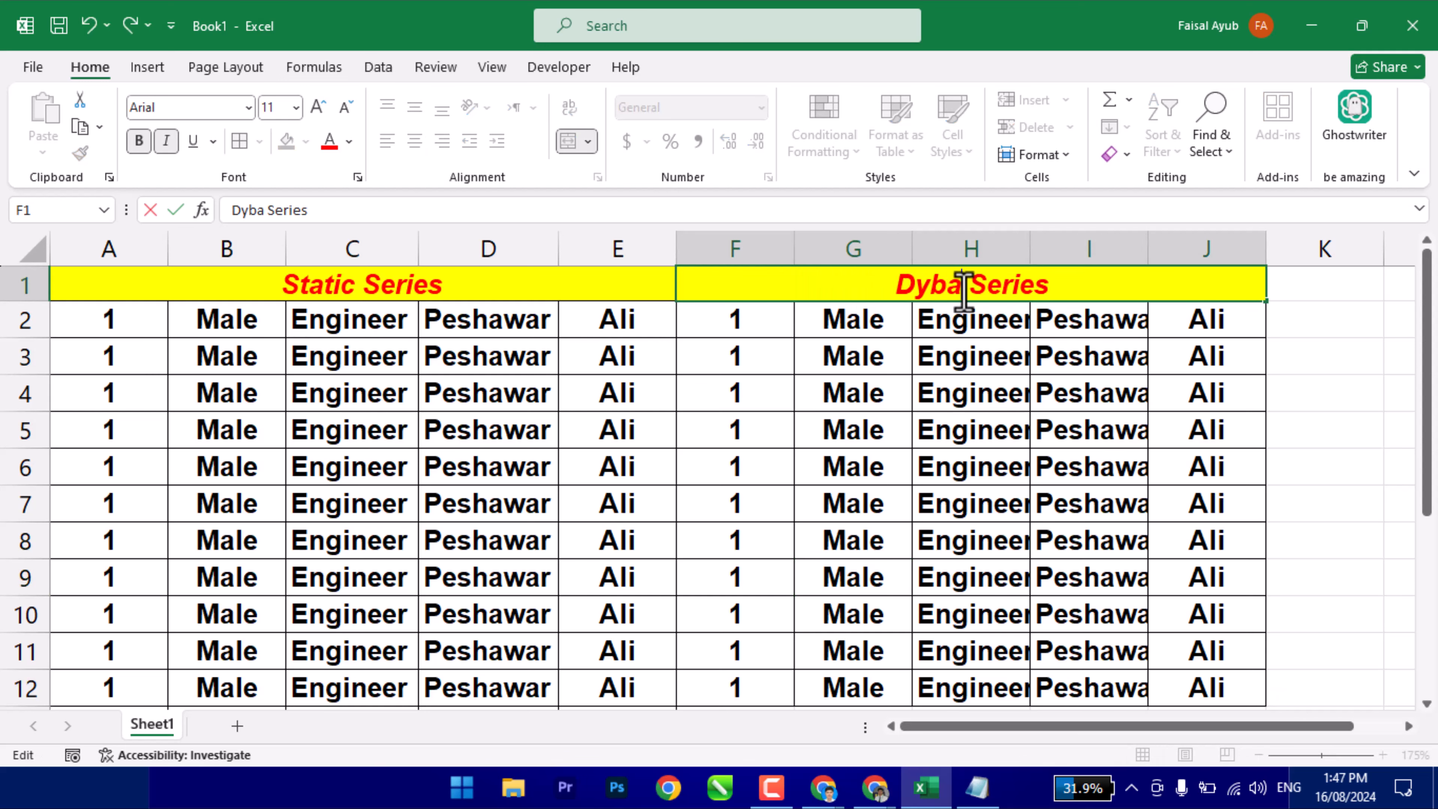
{"action": "key", "text": "BackSpace"}
{"action": "key", "text": "BackSpace"}
{"action": "key", "text": "BackSpace"}
{"action": "type", "text": "ynamic S"}
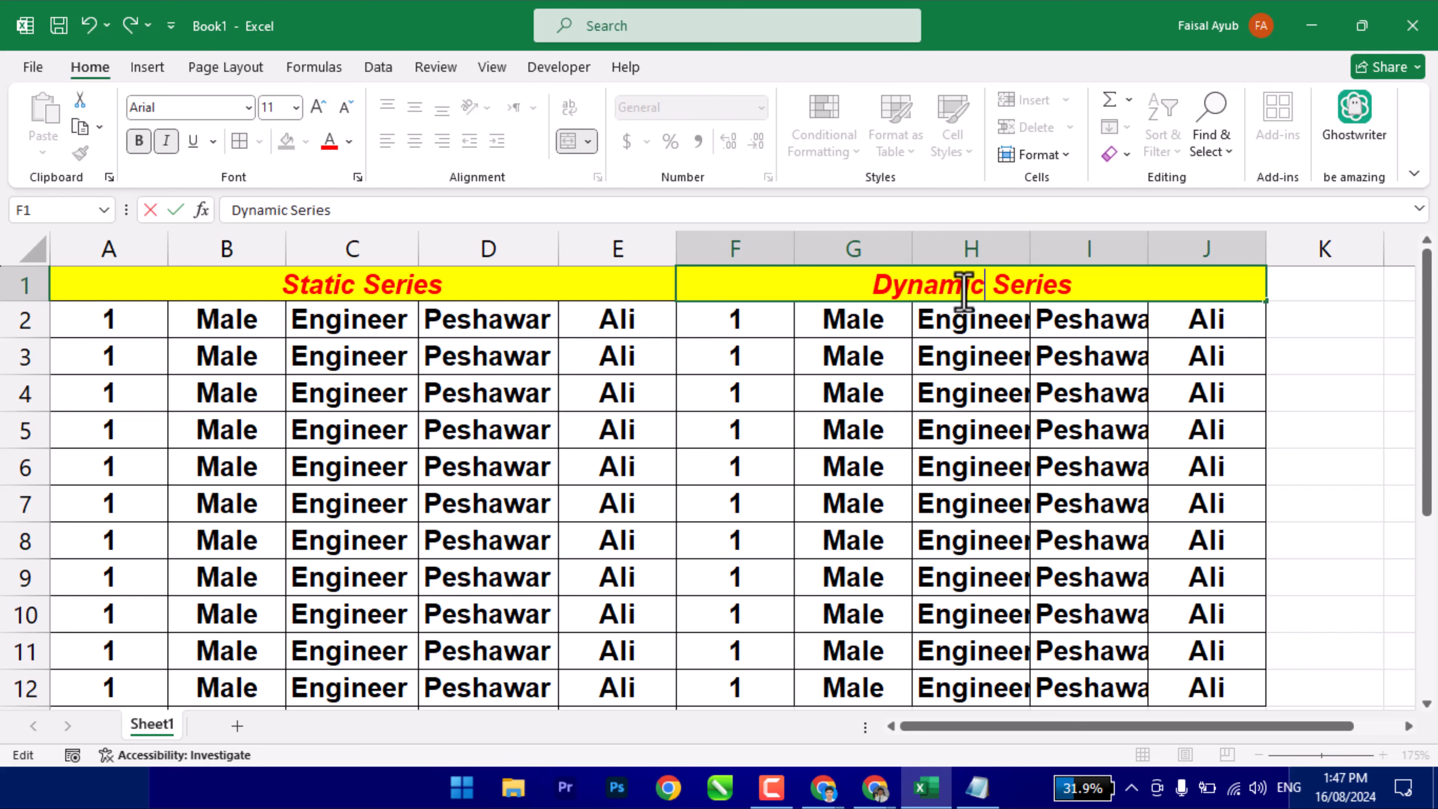
{"action": "key", "text": "BackSpace"}
{"action": "key", "text": "BackSpace"}
{"action": "key", "text": "BackSpace"}
{"action": "type", "text": "c"}
{"action": "left_click", "coordinate": [940, 408]}
Clear the copied entries from F2:J12 under the Dynamic Series heading.
{"action": "left_click_drag", "start_coordinate": [771, 330], "coordinate": [1178, 620]}
{"action": "key", "text": "Delete"}
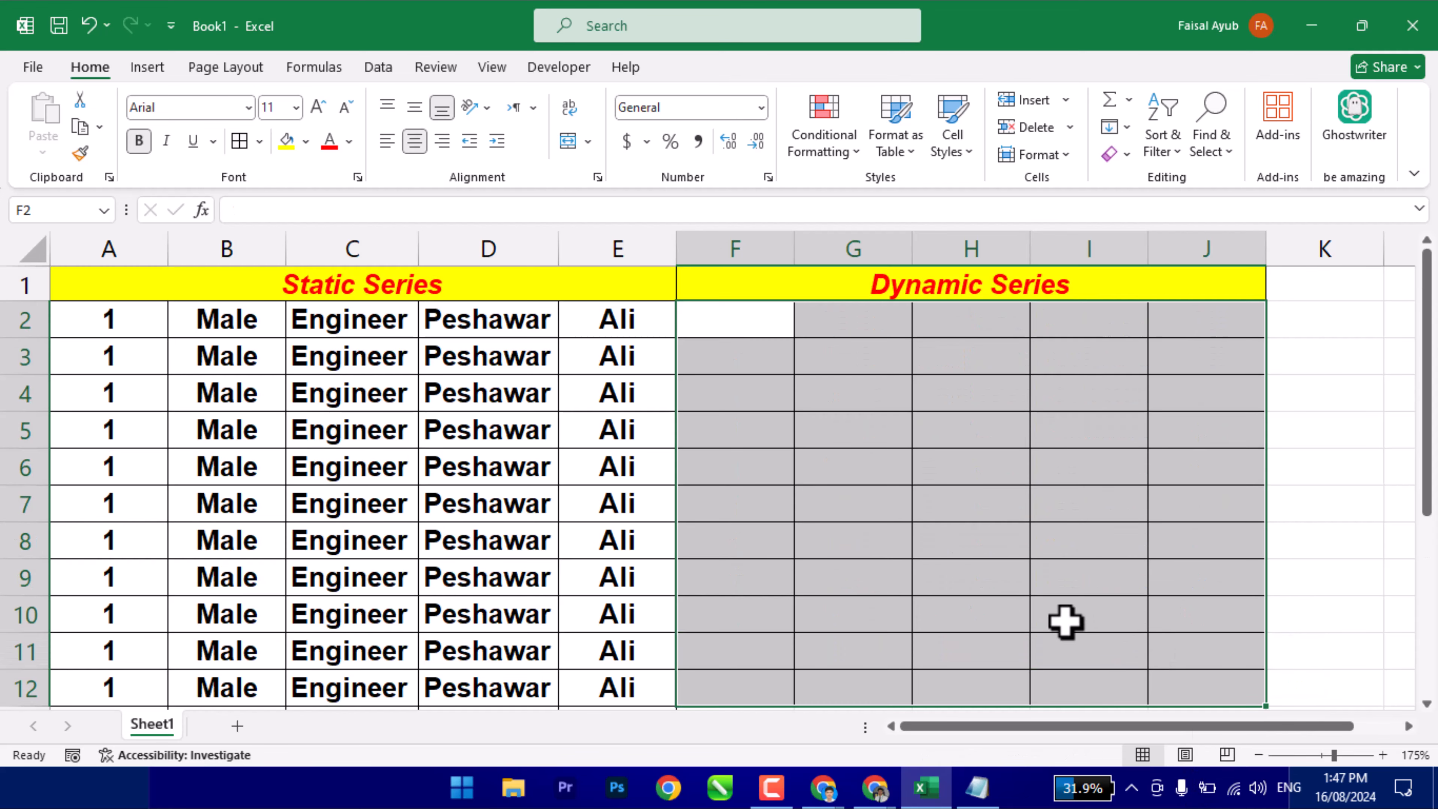
Fill Engineer from C12 down into the empty cell C13.
{"action": "scroll", "coordinate": [1065, 620], "scroll_direction": "down", "scroll_amount": 3}
{"action": "scroll", "coordinate": [623, 580], "scroll_direction": "up", "scroll_amount": 2}
{"action": "left_click", "coordinate": [379, 580]}
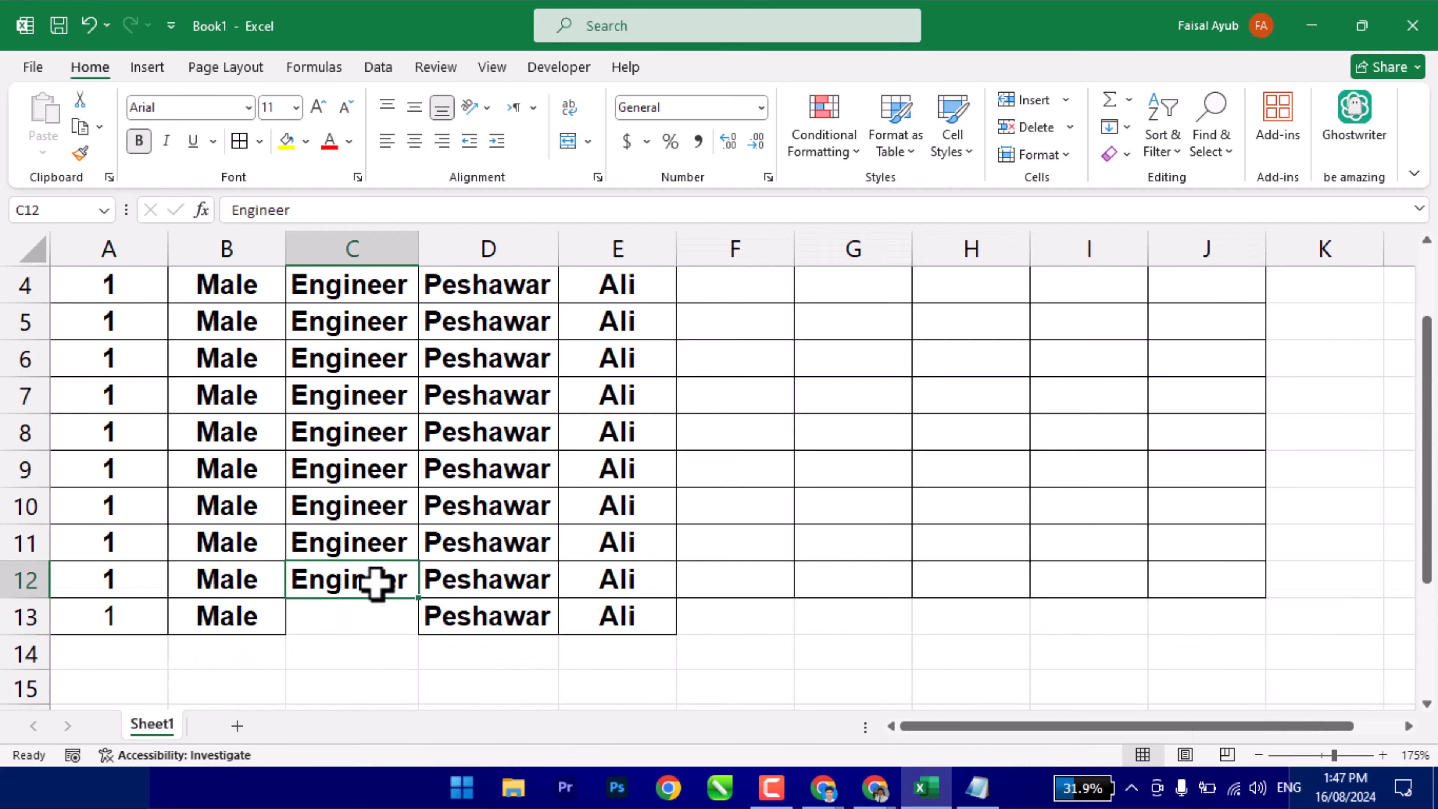
{"action": "left_click_drag", "start_coordinate": [419, 599], "coordinate": [419, 629]}
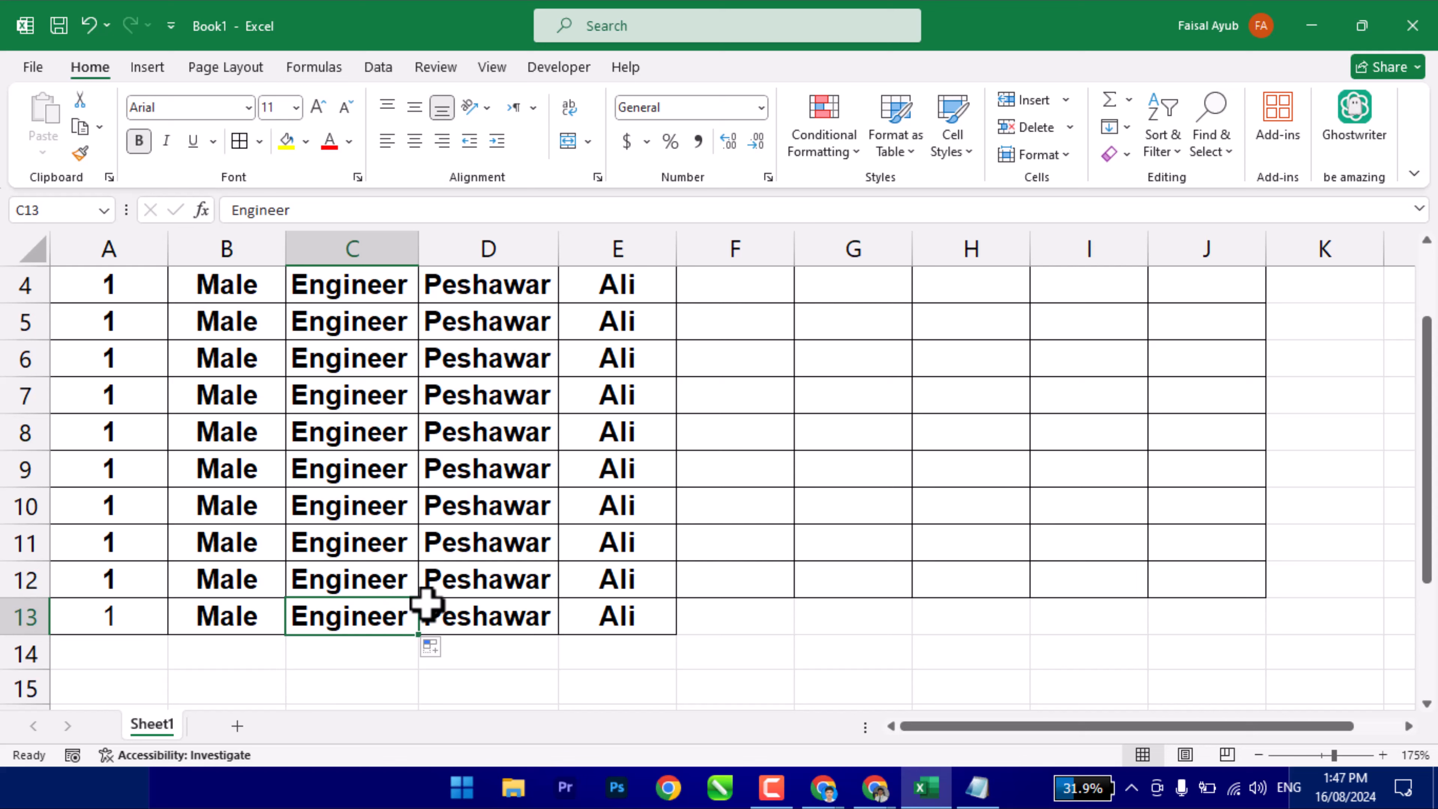
Extend the empty bordered cells F12:J12 down to row 13.
{"action": "left_click_drag", "start_coordinate": [715, 584], "coordinate": [1230, 597]}
{"action": "double_click", "coordinate": [1239, 584]}
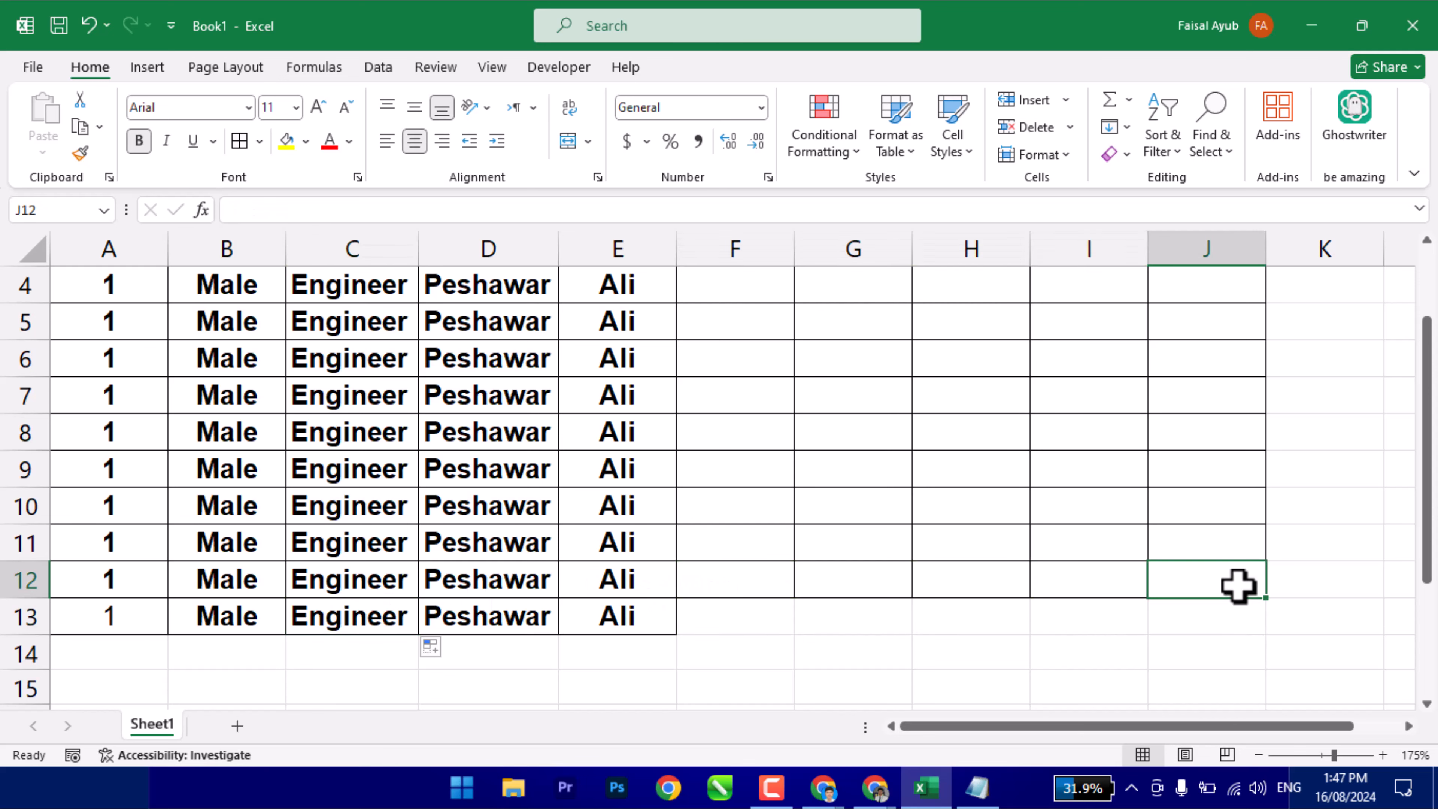
{"action": "mouse_move", "coordinate": [736, 578]}
{"action": "left_mouse_down"}
{"action": "mouse_move", "coordinate": [1194, 588]}
{"action": "mouse_move", "coordinate": [1264, 605]}
{"action": "mouse_move", "coordinate": [1267, 623]}
{"action": "left_mouse_up"}
{"action": "left_click", "coordinate": [986, 590]}
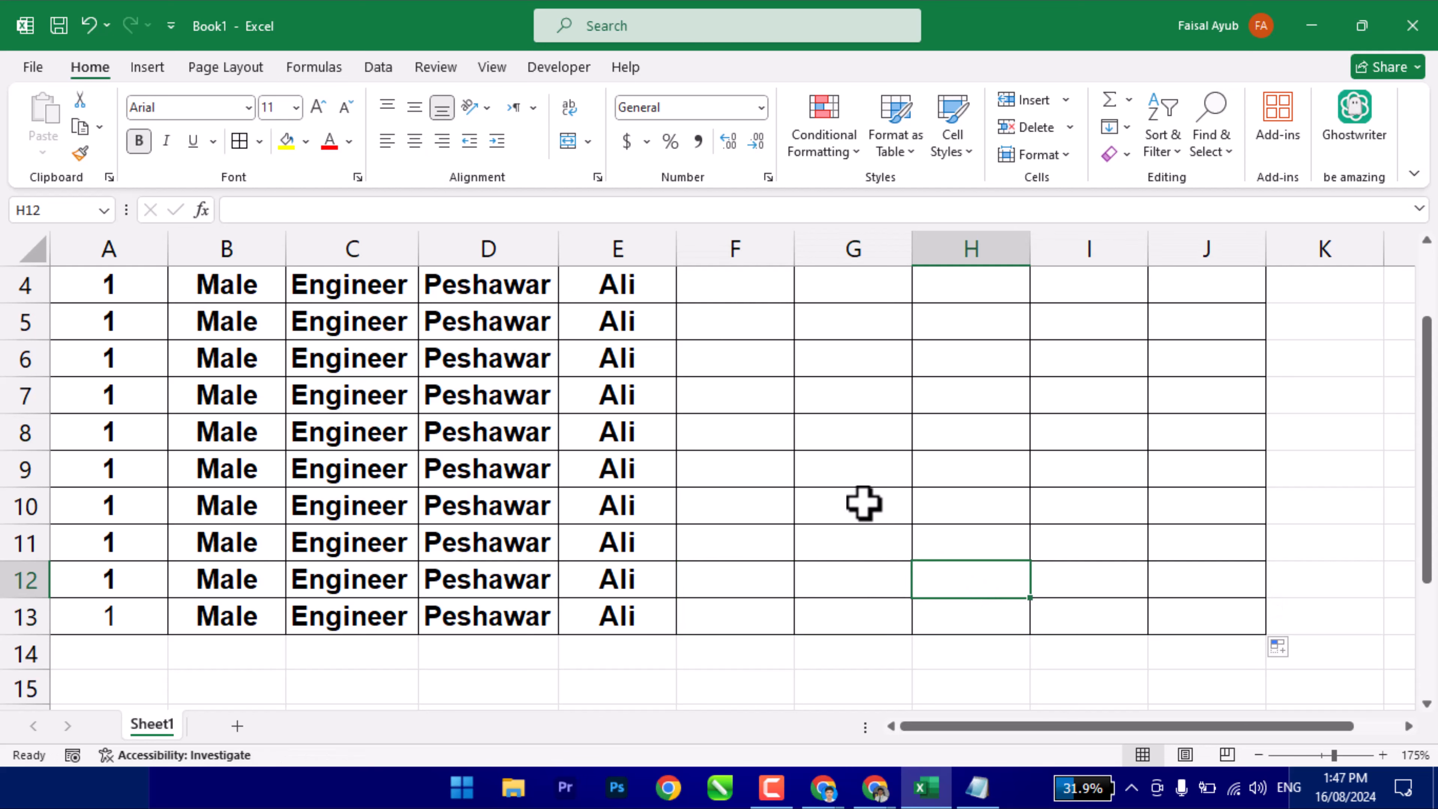
Create a number series from 1 to 12 in F2:F13 under Dynamic Series.
{"action": "scroll", "coordinate": [711, 452], "scroll_direction": "up", "scroll_amount": 1}
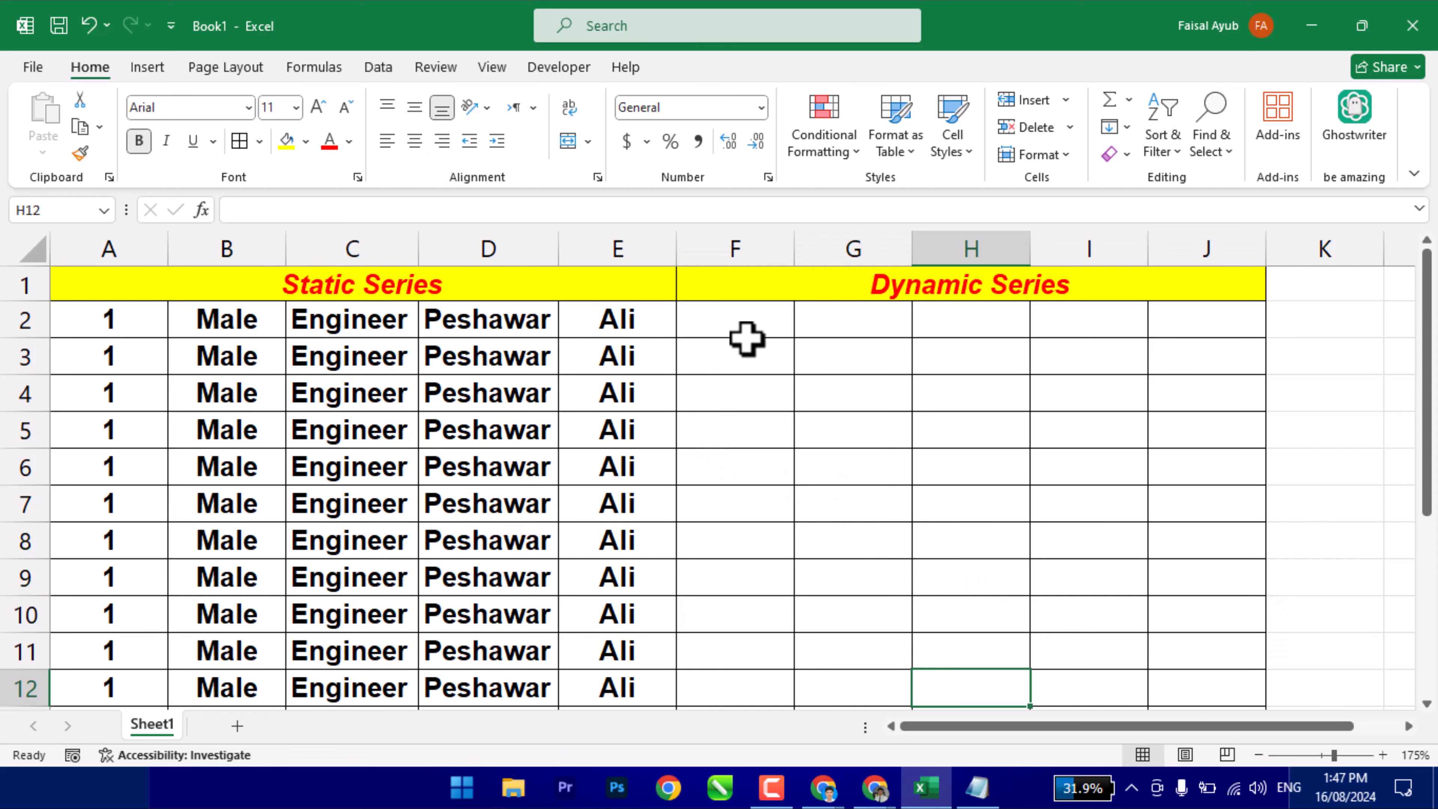
{"action": "left_click", "coordinate": [735, 328]}
{"action": "type", "text": "1"}
{"action": "key", "text": "Return"}
{"action": "key", "text": "Return"}
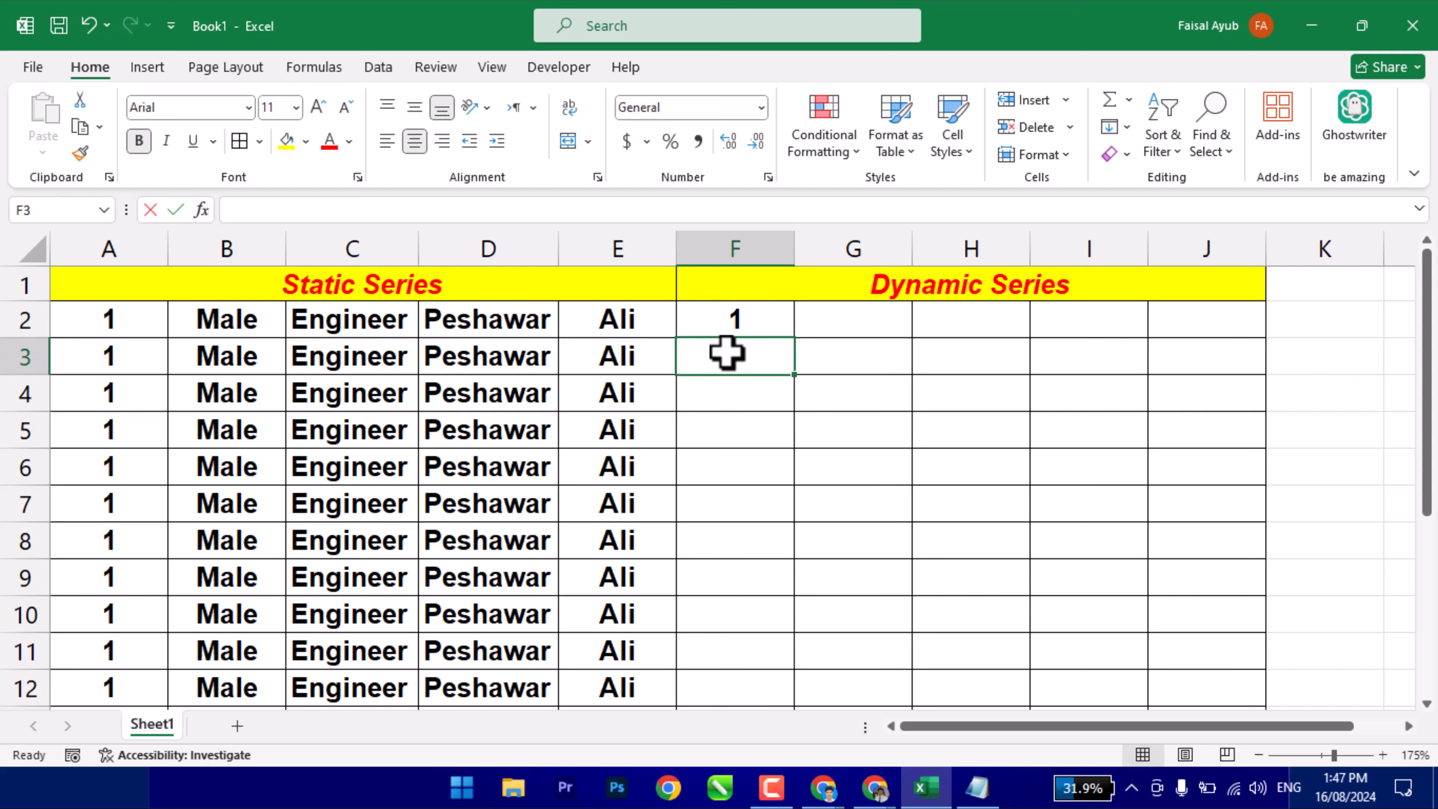
{"action": "left_click_drag", "start_coordinate": [715, 329], "coordinate": [745, 658]}
{"action": "scroll", "coordinate": [655, 482], "scroll_direction": "up", "scroll_amount": 1}
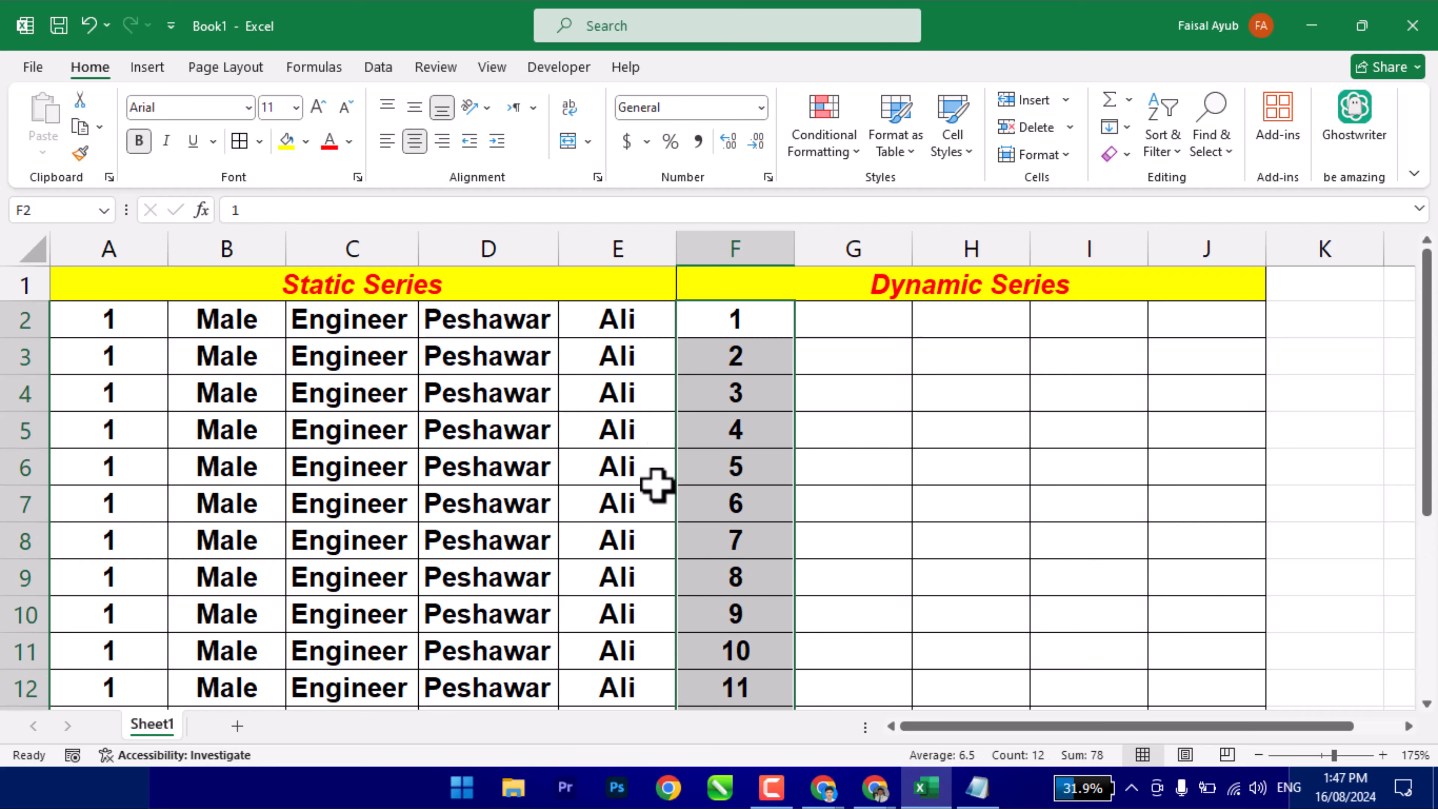
Color the numbers of the series in F2:F13 red.
{"action": "left_click", "coordinate": [333, 139]}
{"action": "left_click", "coordinate": [835, 443]}
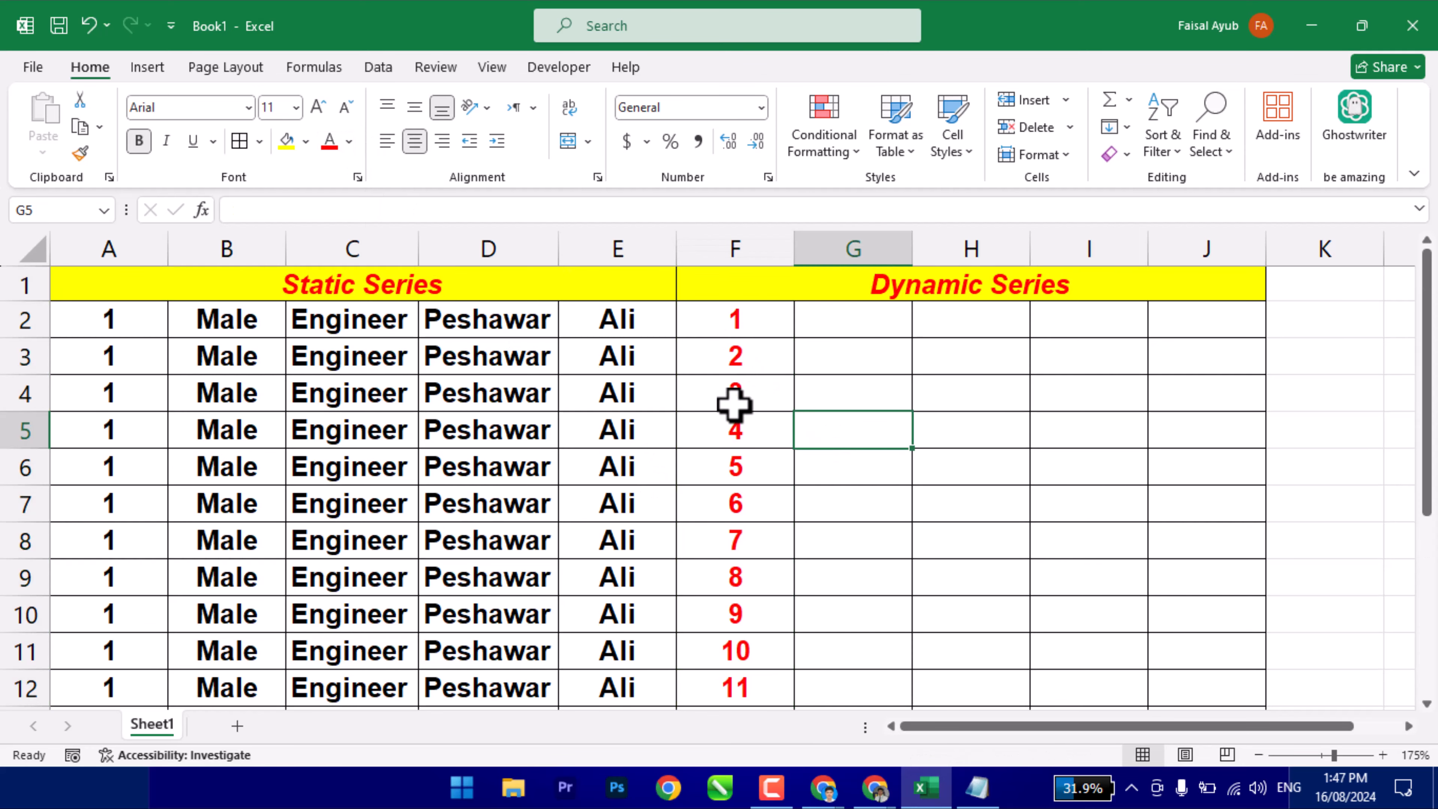
Enter 1000 in G2 and 2000 in G3 under Dynamic Series.
{"action": "left_click", "coordinate": [821, 333]}
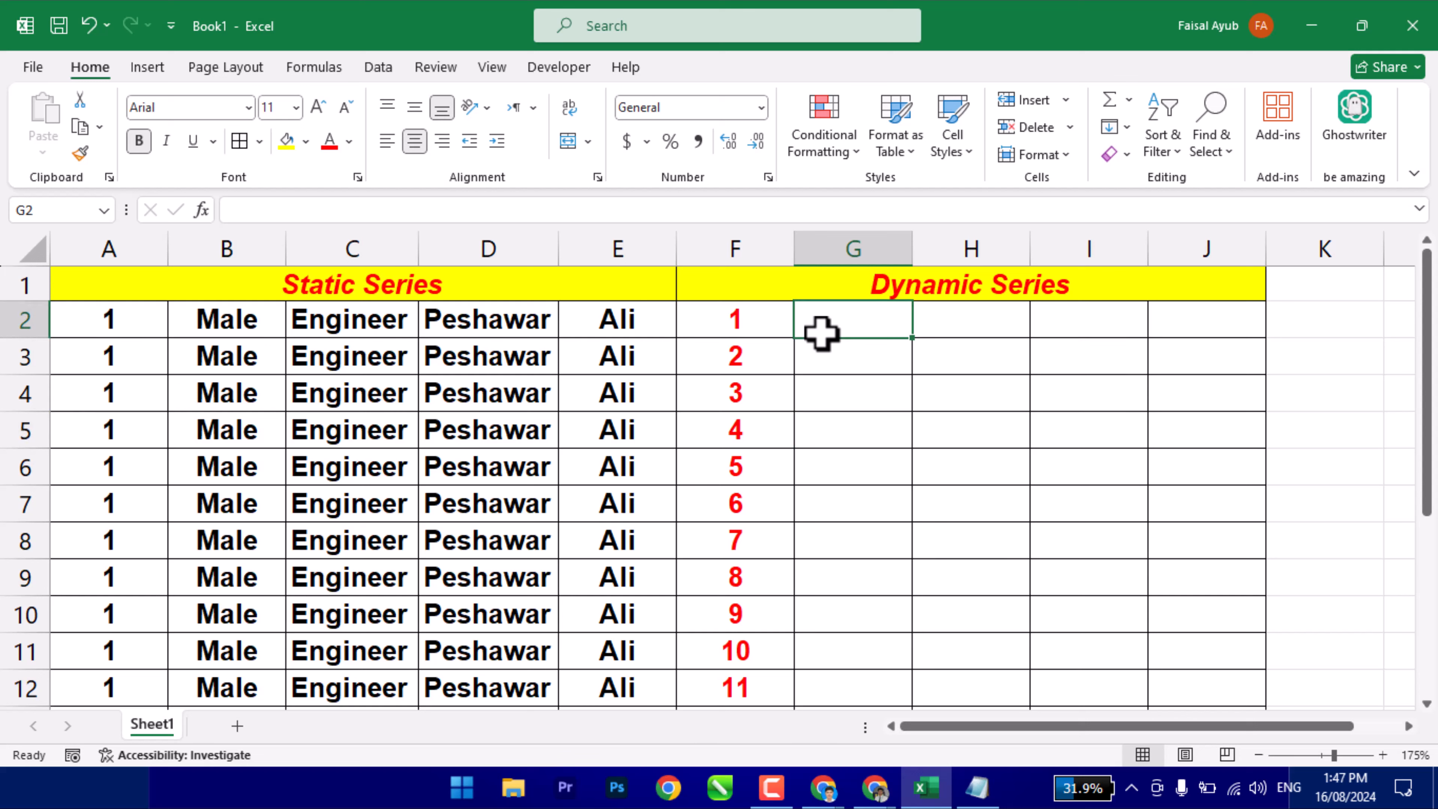
{"action": "type", "text": "1000"}
{"action": "key", "text": "Return"}
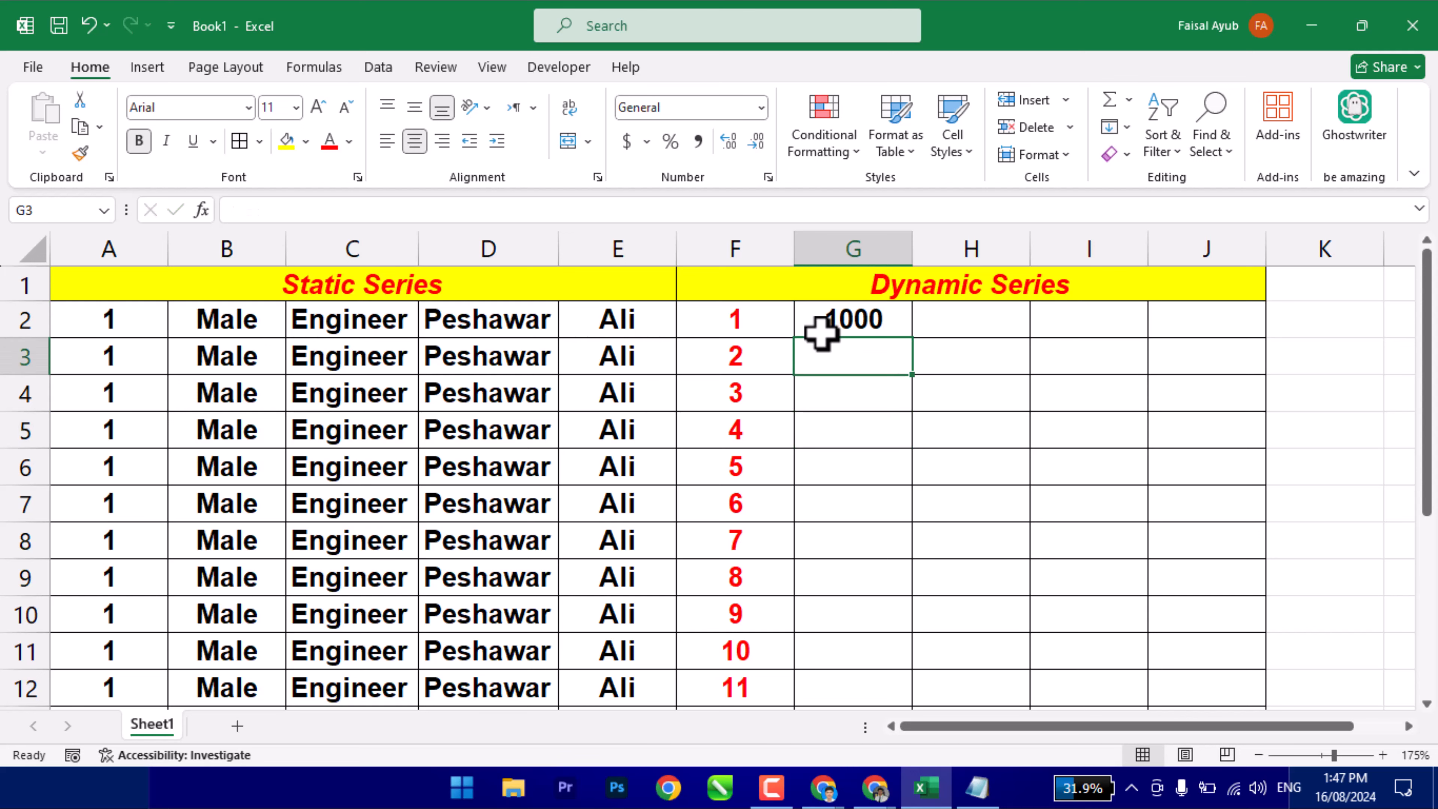
{"action": "type", "text": "2000"}
{"action": "key", "text": "Return"}
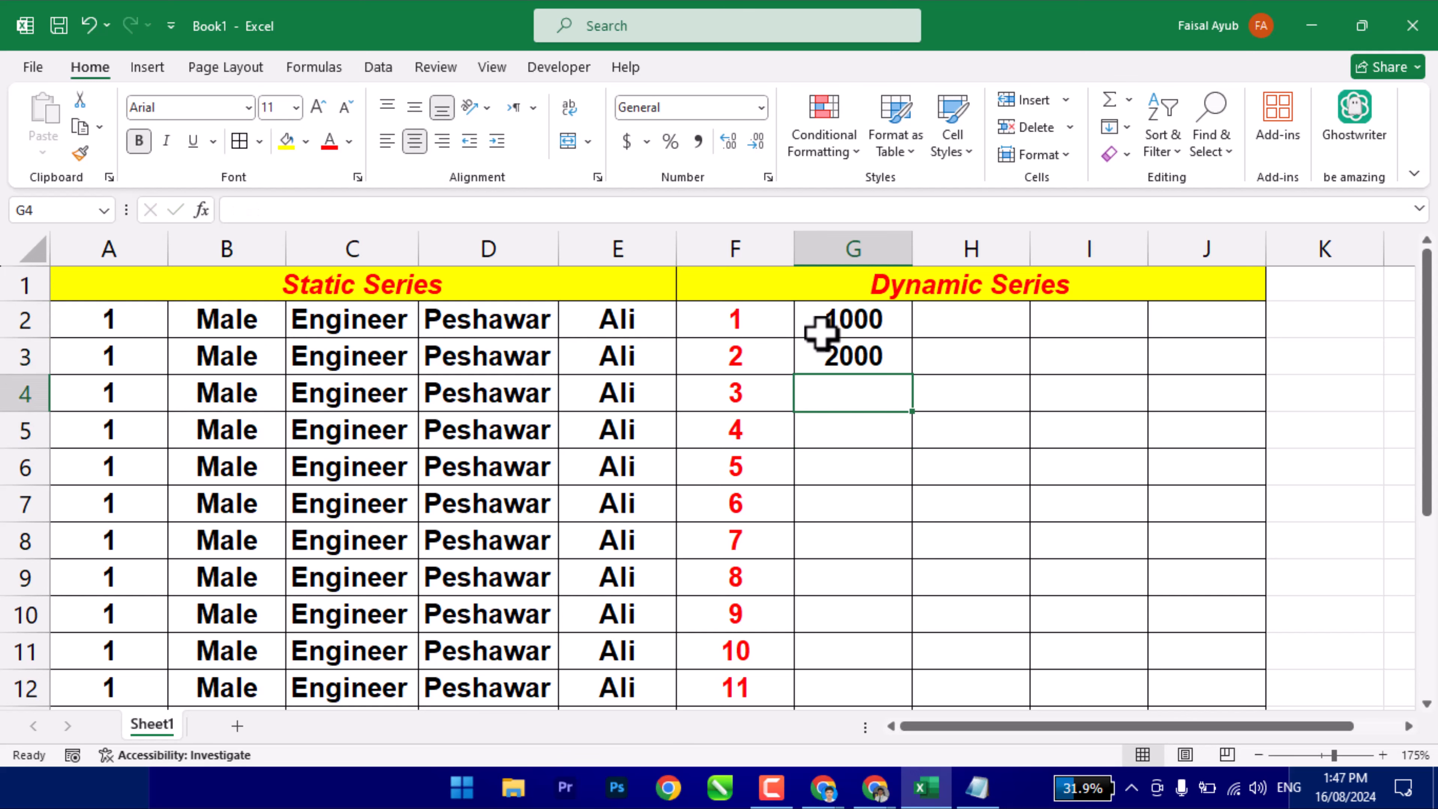
Format G2:G3 as dollar accounting values without decimal places.
{"action": "left_click_drag", "start_coordinate": [822, 327], "coordinate": [827, 345]}
{"action": "left_click", "coordinate": [627, 141]}
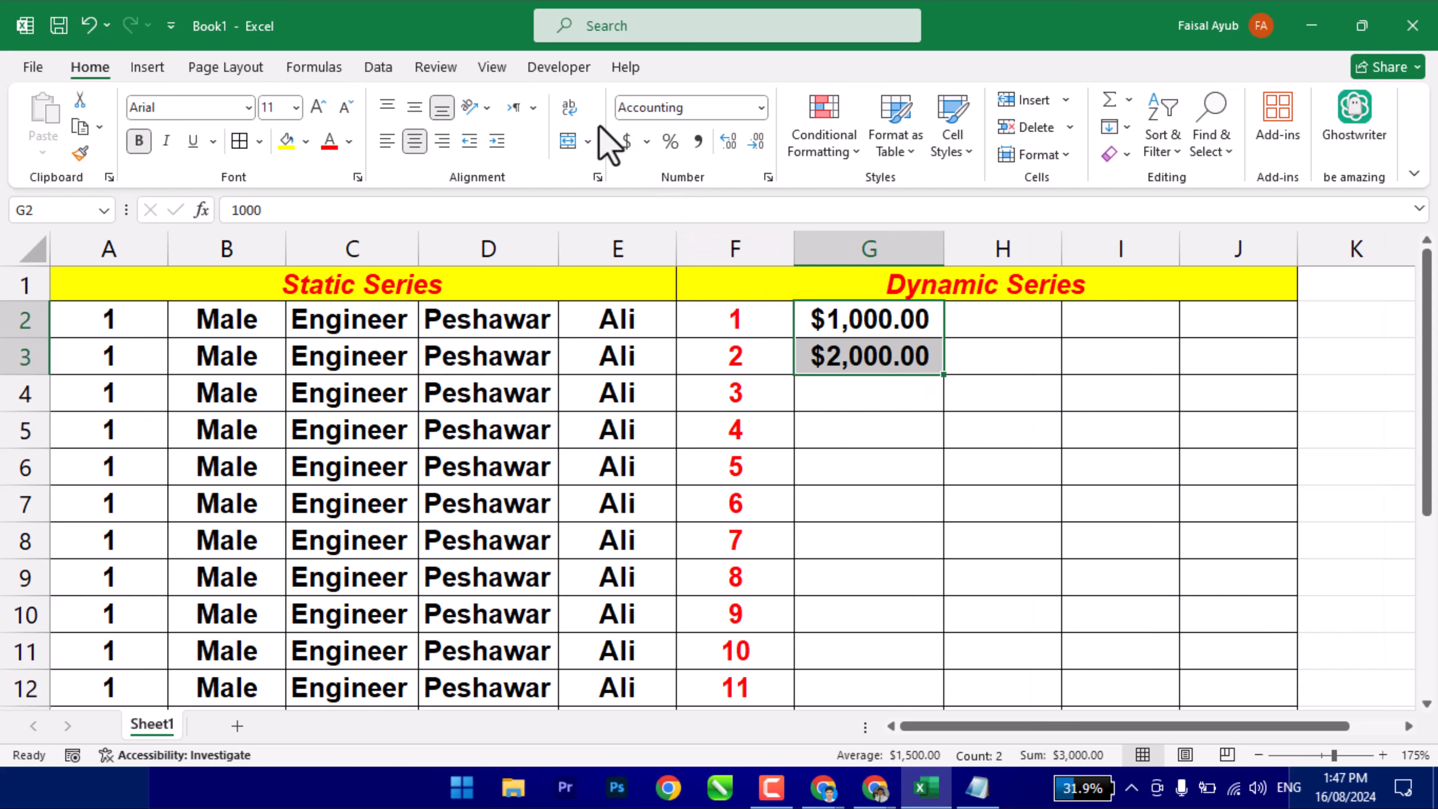
{"action": "left_click", "coordinate": [756, 142]}
{"action": "left_click", "coordinate": [756, 142]}
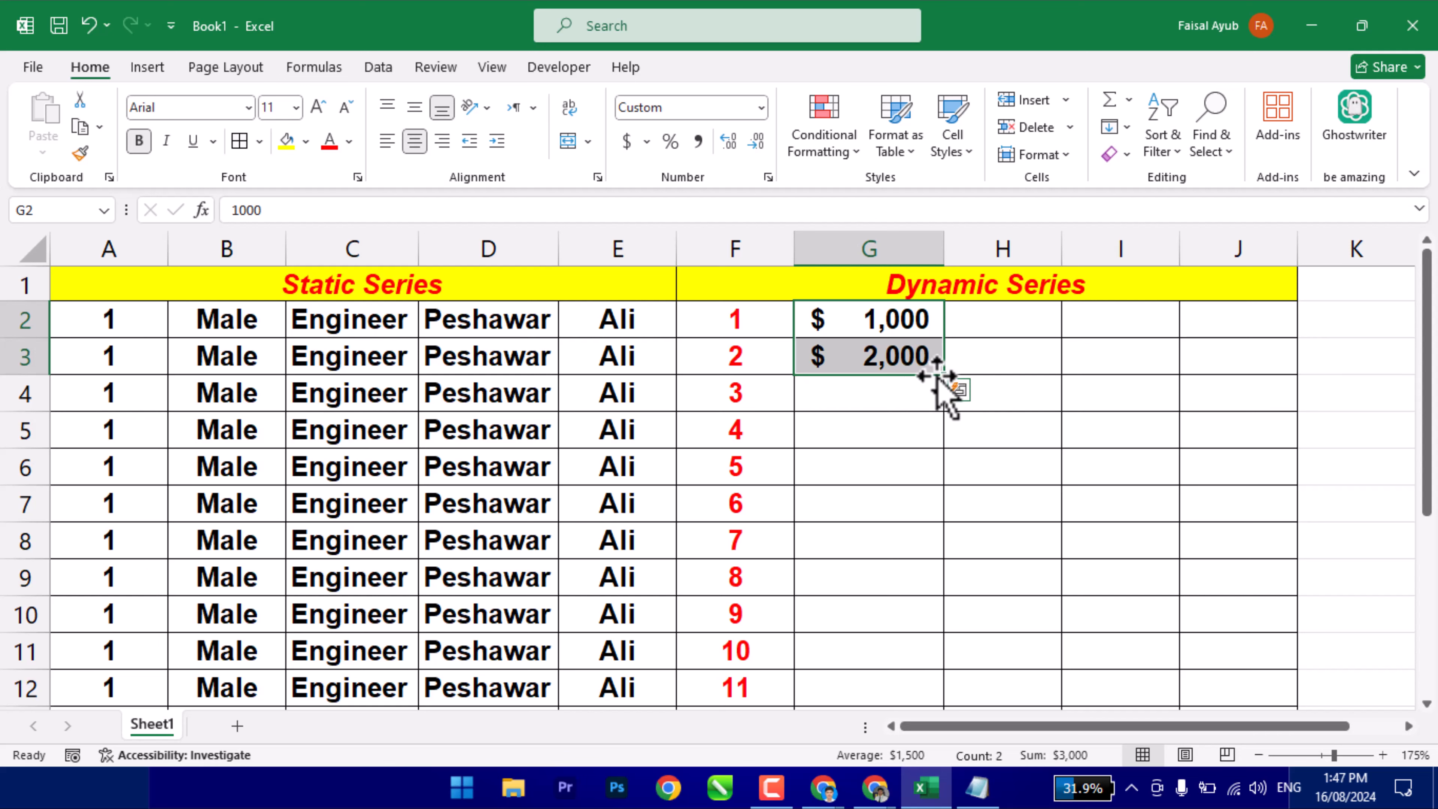
Fill the dollar series from G2:G3 down to G13, ending at $12,000.
{"action": "left_click_drag", "start_coordinate": [943, 376], "coordinate": [896, 659]}
{"action": "scroll", "coordinate": [886, 633], "scroll_direction": "up", "scroll_amount": 1}
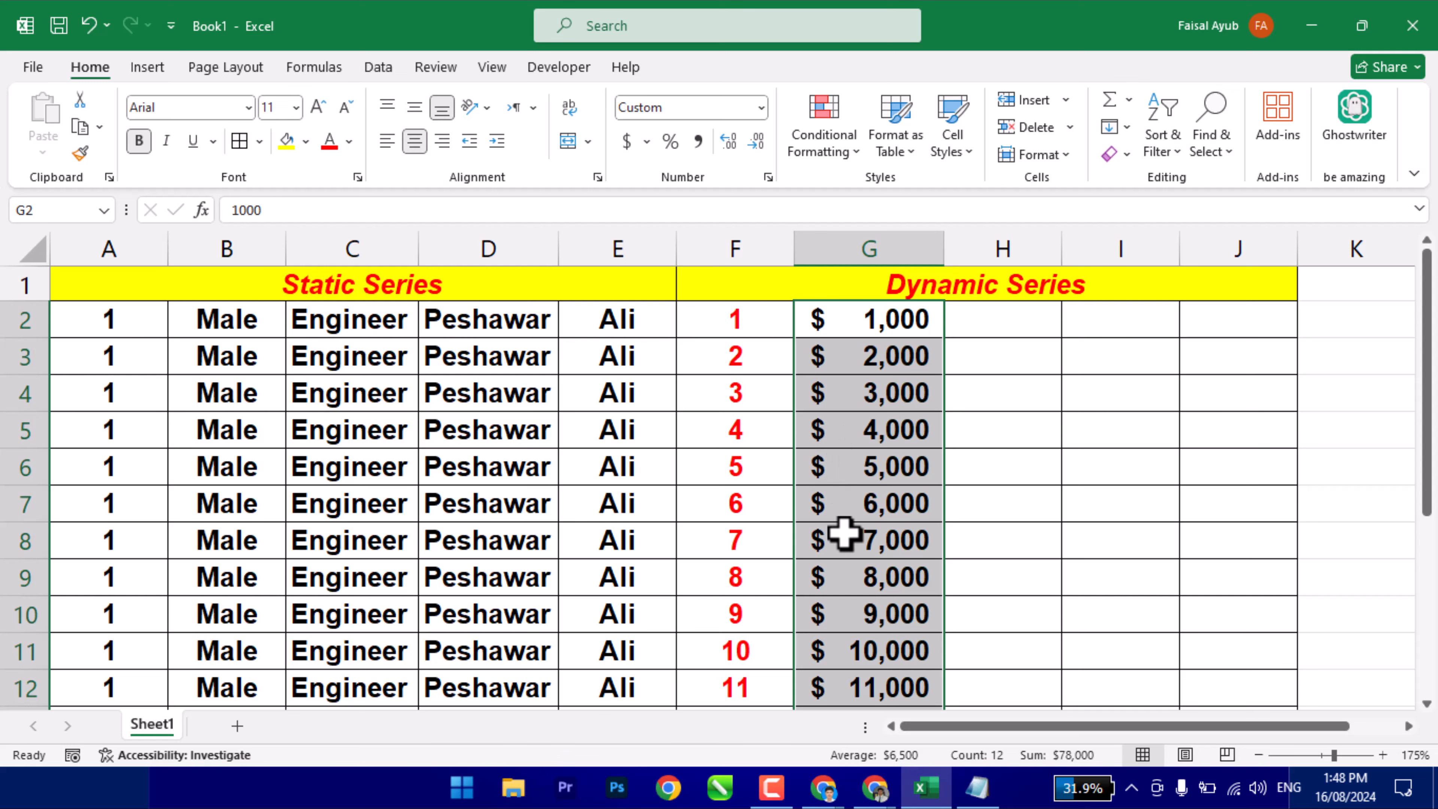
{"action": "scroll", "coordinate": [843, 550], "scroll_direction": "down", "scroll_amount": 2}
{"action": "scroll", "coordinate": [843, 555], "scroll_direction": "up", "scroll_amount": 2}
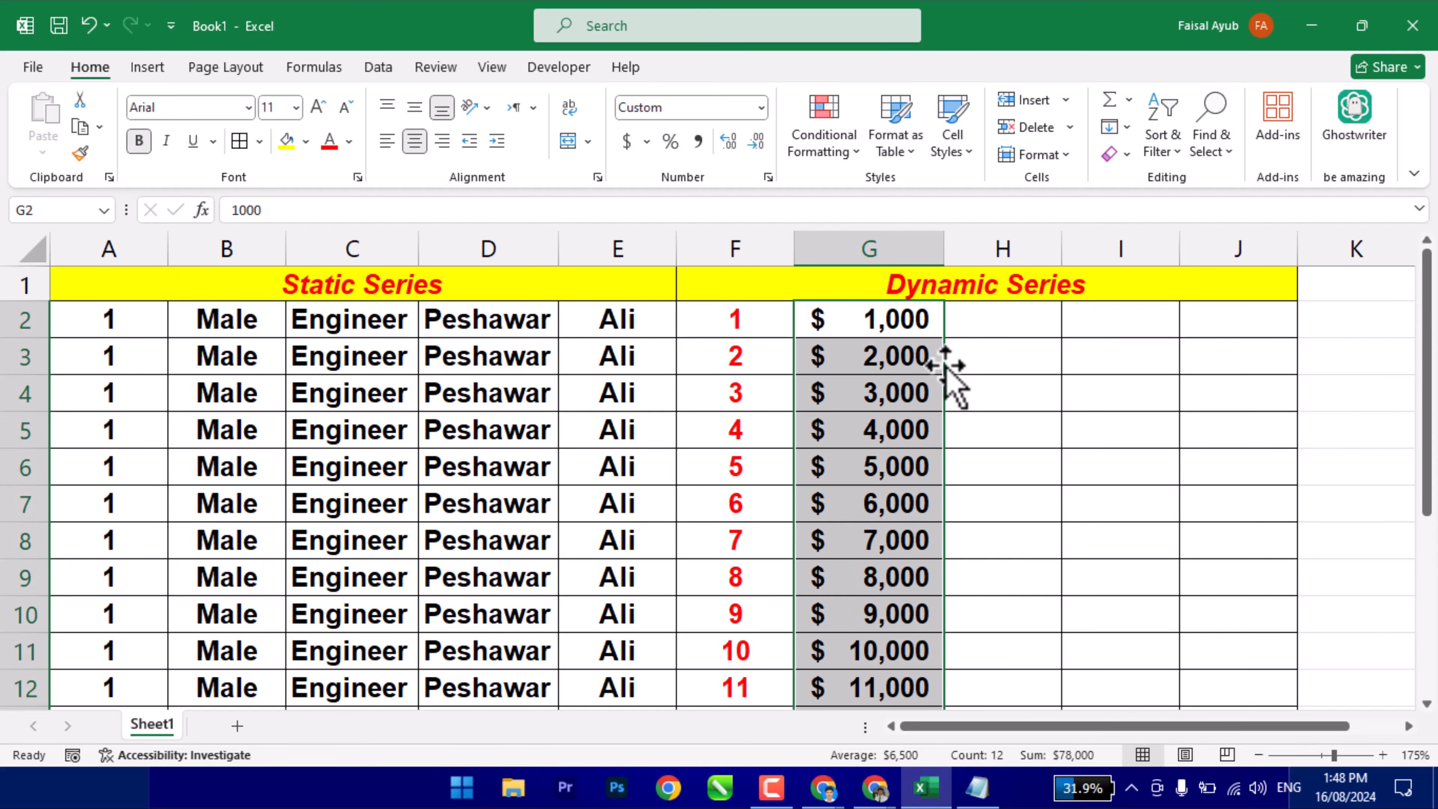
Color the dollar amounts in G2:G13 red and toggle their center alignment.
{"action": "left_click", "coordinate": [977, 312]}
{"action": "left_click_drag", "start_coordinate": [883, 308], "coordinate": [863, 666]}
{"action": "left_click", "coordinate": [330, 141]}
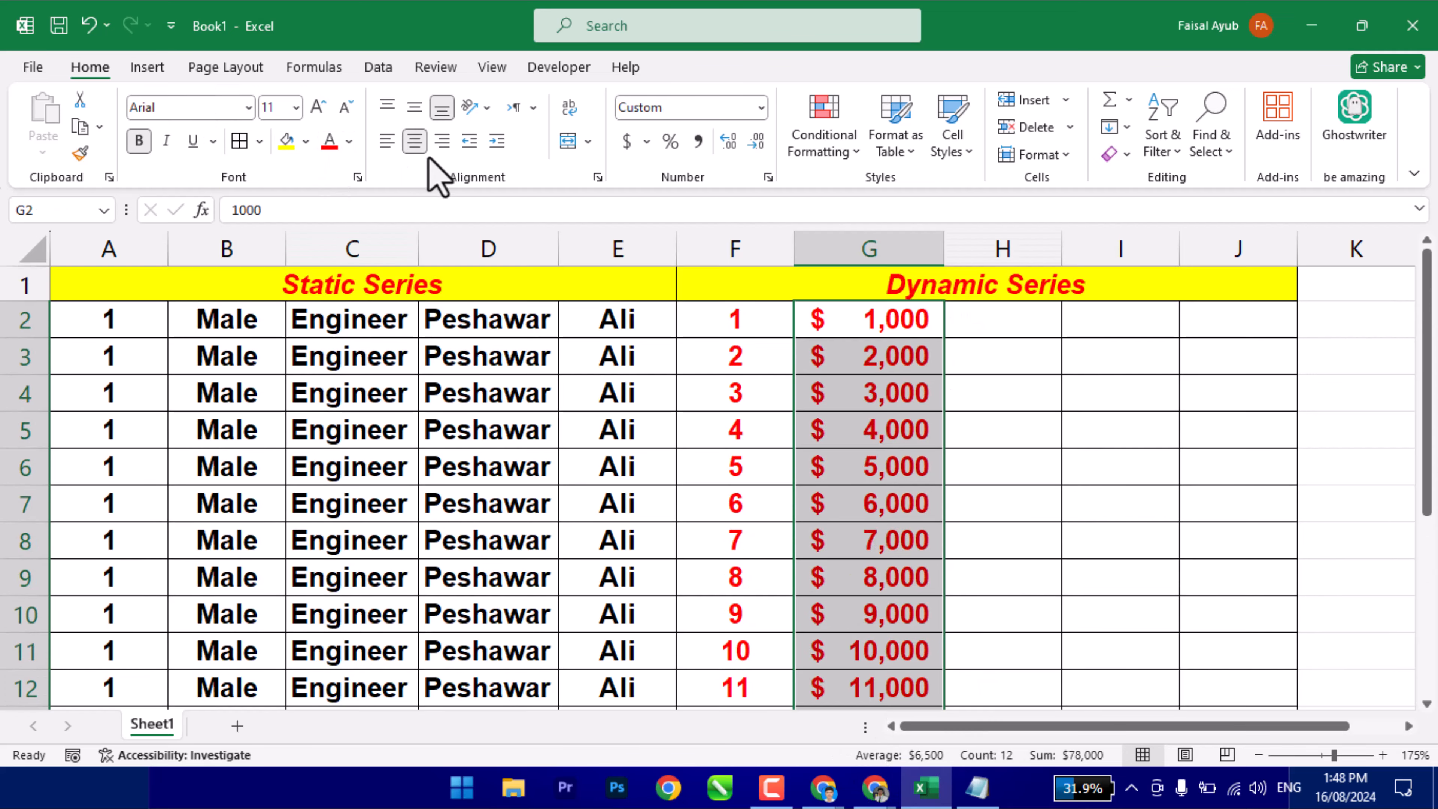
{"action": "left_click", "coordinate": [415, 140]}
Enter the occupations Engineer, Doctor, Driver, Admin and Teacher in cells H2:H6.
{"action": "left_click", "coordinate": [999, 322]}
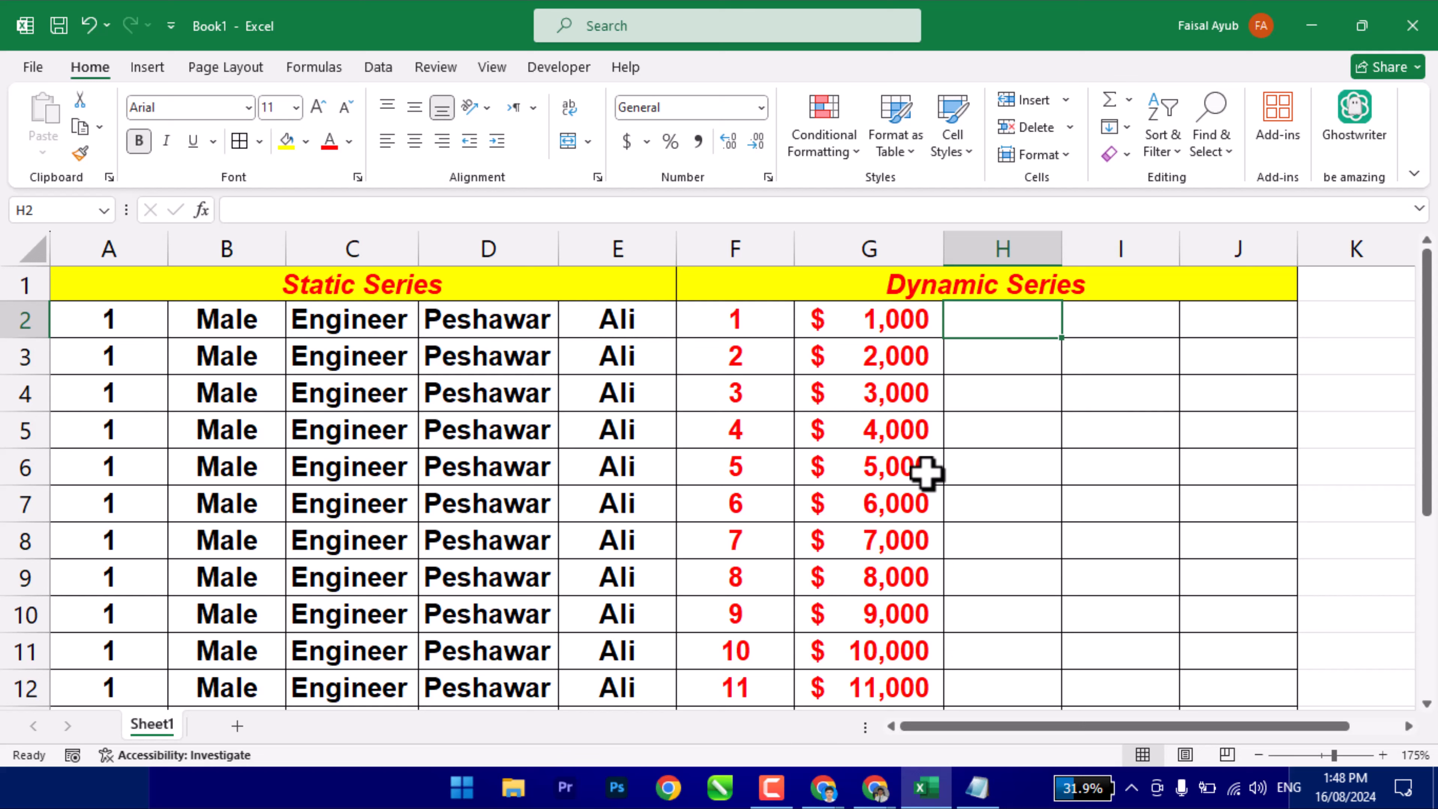
{"action": "type", "text": "En"}
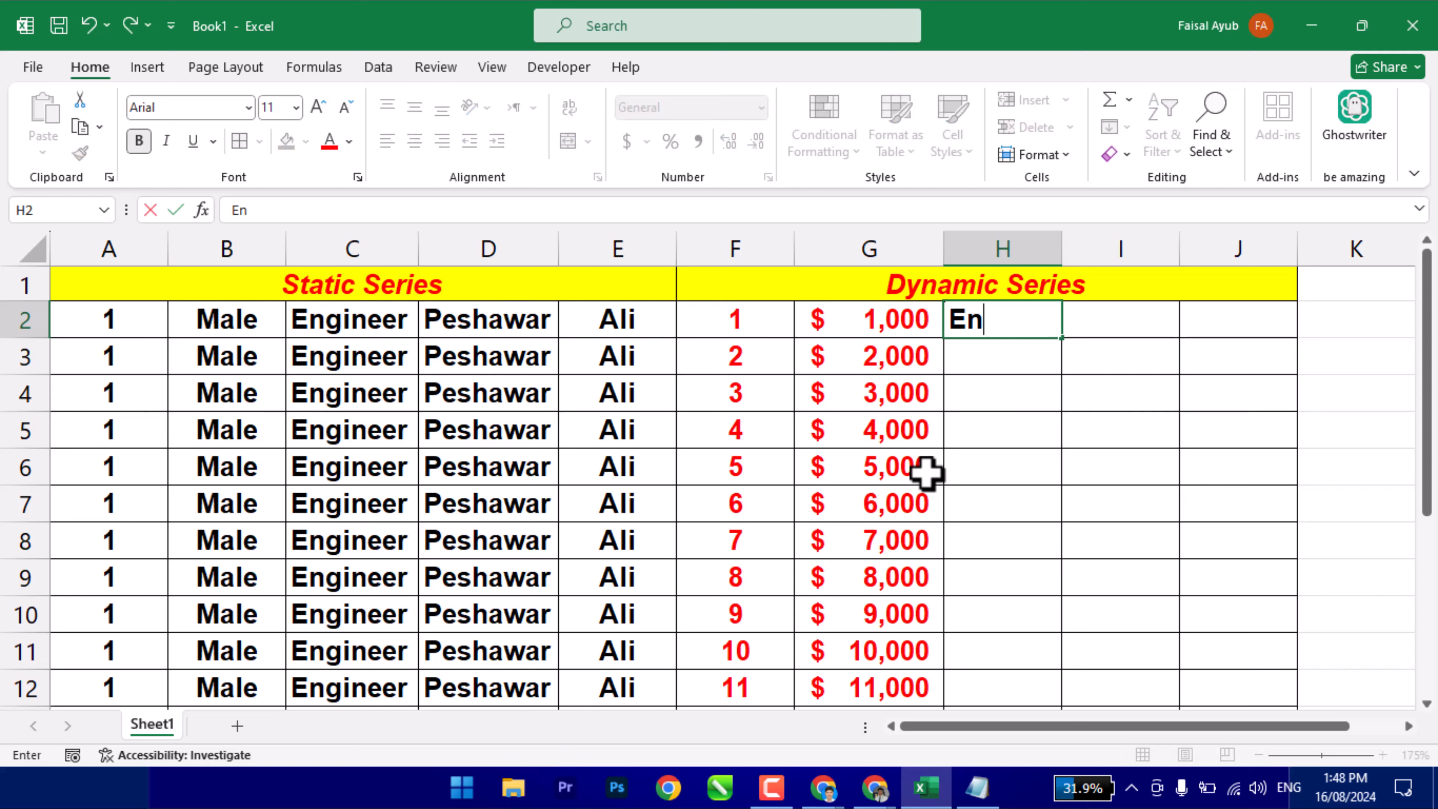
{"action": "type", "text": "gineer"}
{"action": "key", "text": "Return"}
{"action": "type", "text": "Doct"}
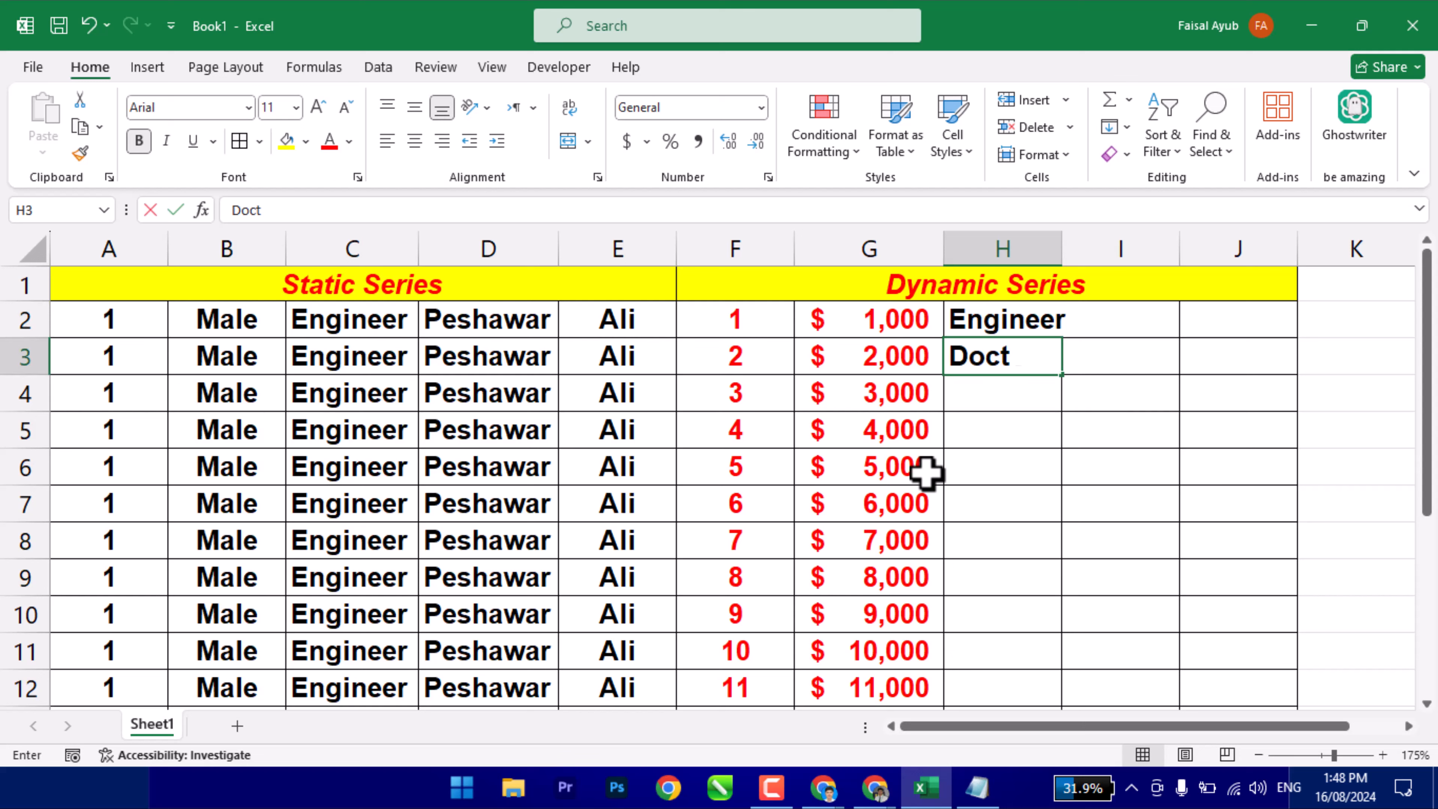
{"action": "type", "text": "or"}
{"action": "key", "text": "Return"}
{"action": "type", "text": "Driver"}
{"action": "key", "text": "Return"}
{"action": "type", "text": "Adm"}
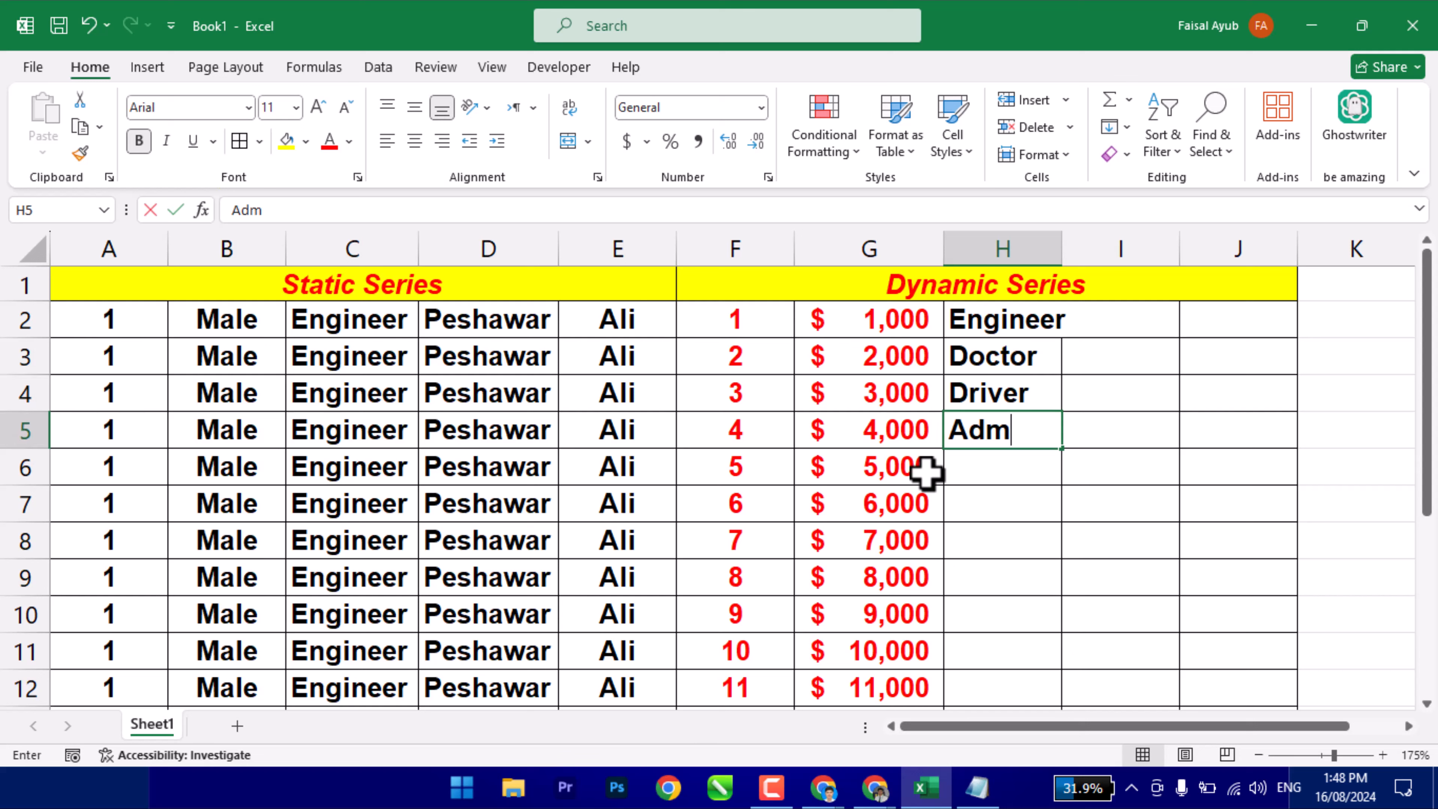
{"action": "type", "text": "in"}
{"action": "key", "text": "Return"}
{"action": "type", "text": "Teacher"}
{"action": "key", "text": "Return"}
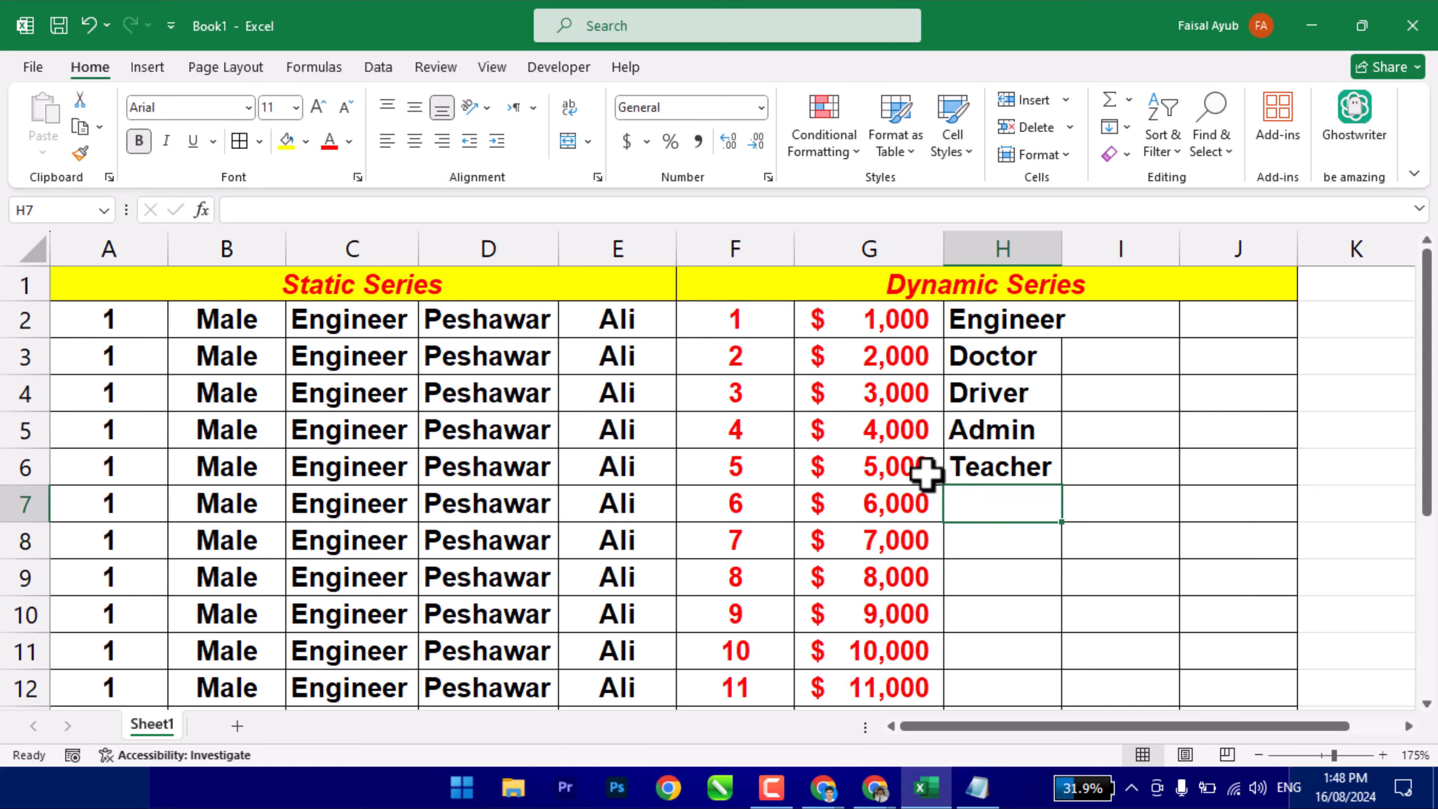
Fit column H to its contents and repeat the five occupations from H2:H6 down to H13.
{"action": "double_click", "coordinate": [1062, 247]}
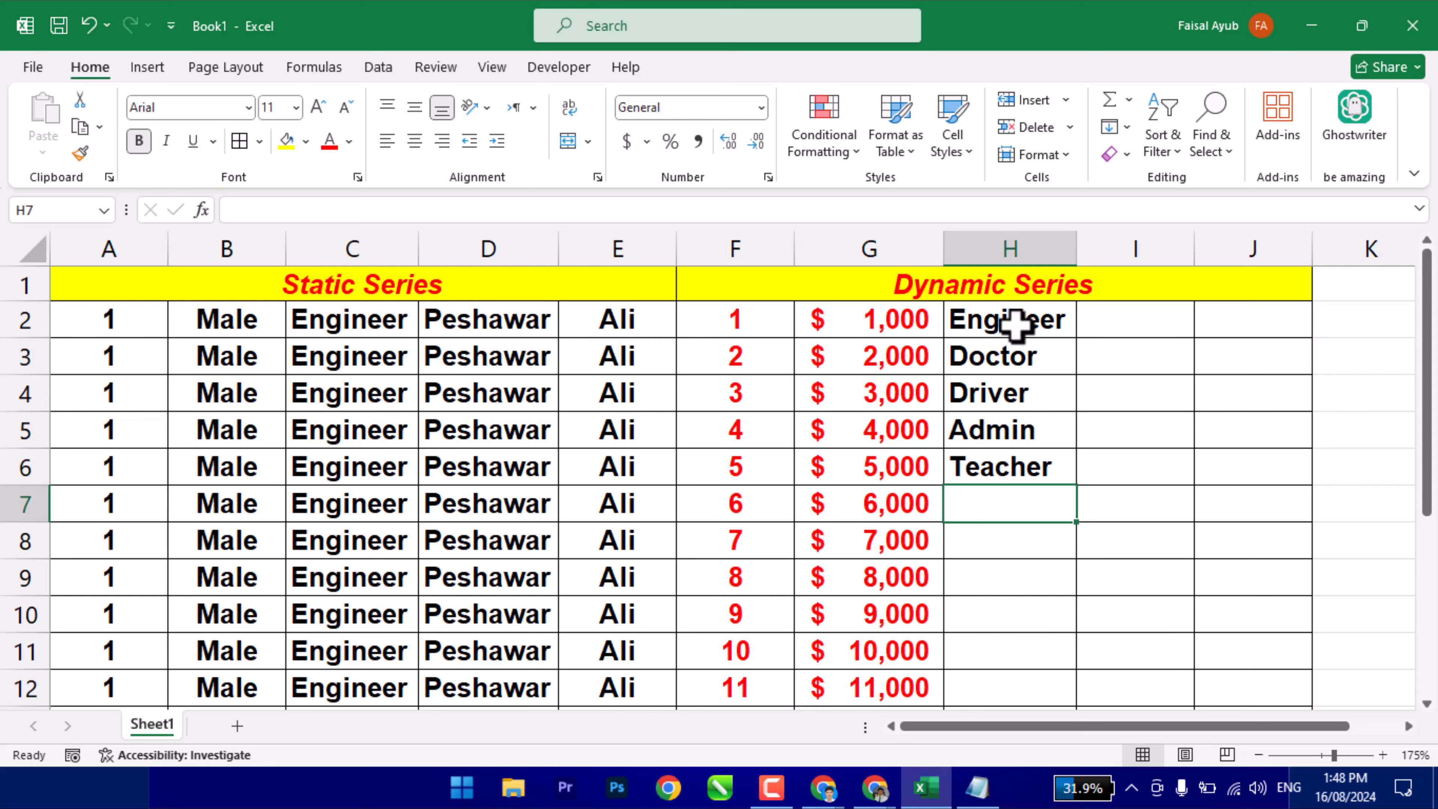
{"action": "left_click_drag", "start_coordinate": [1011, 322], "coordinate": [1030, 659]}
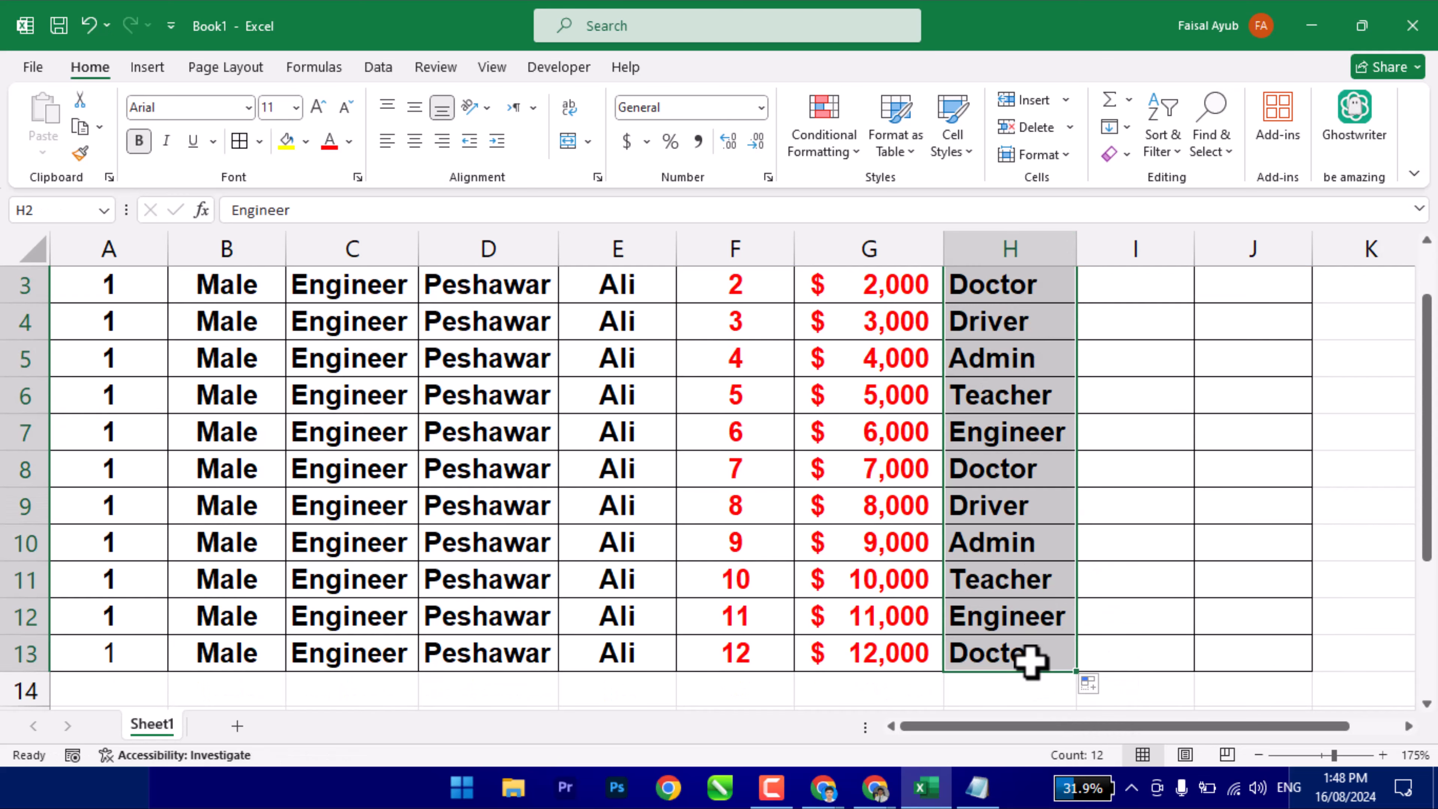
Create a month series from Jan to Dec in I2:I13 and make it red and centered.
{"action": "left_click", "coordinate": [1110, 320]}
{"action": "type", "text": "Jan"}
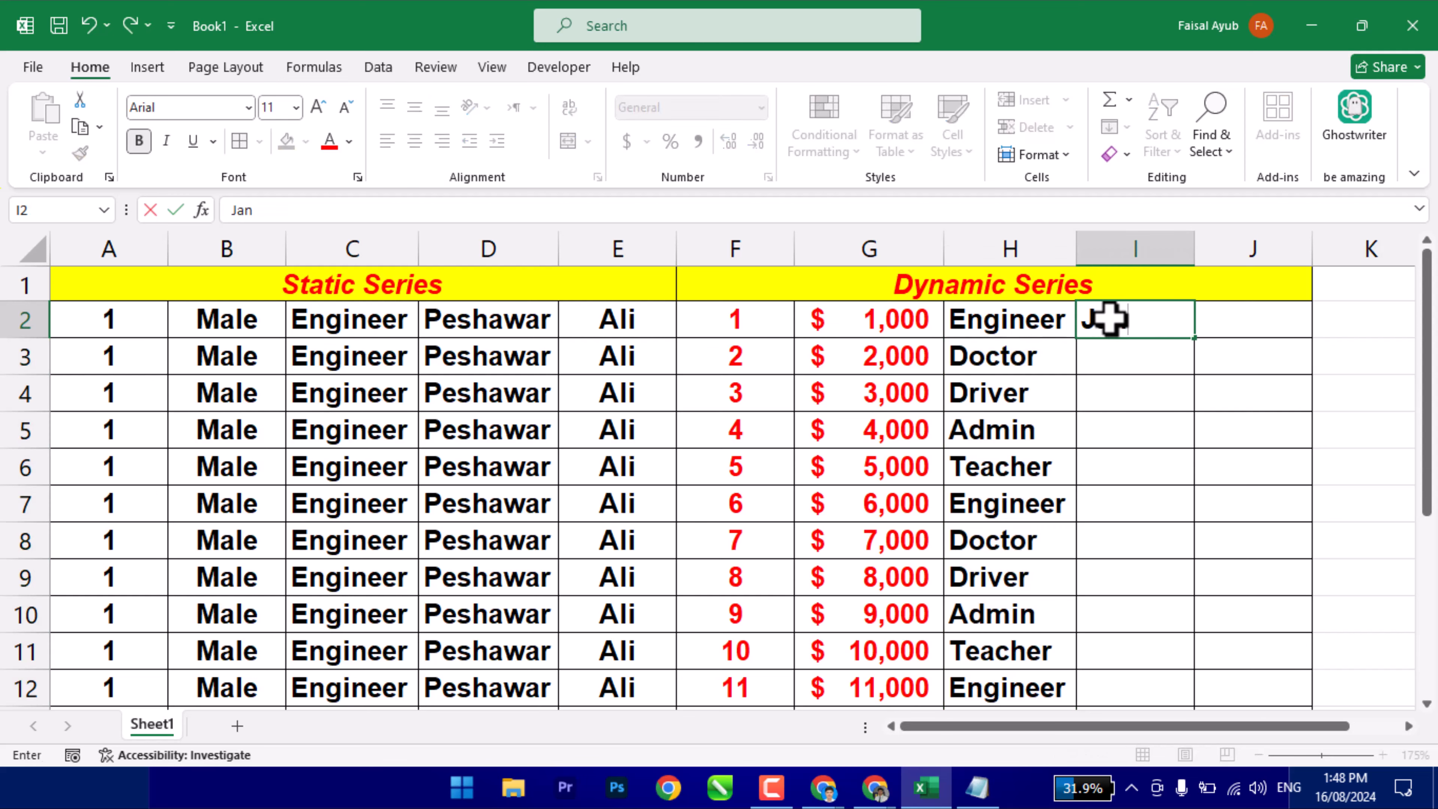
{"action": "key", "text": "ctrl+Return"}
{"action": "left_click_drag", "start_coordinate": [1194, 336], "coordinate": [1159, 746]}
{"action": "left_click_drag", "start_coordinate": [1141, 679], "coordinate": [1140, 692]}
{"action": "scroll", "coordinate": [1140, 651], "scroll_direction": "up", "scroll_amount": 1}
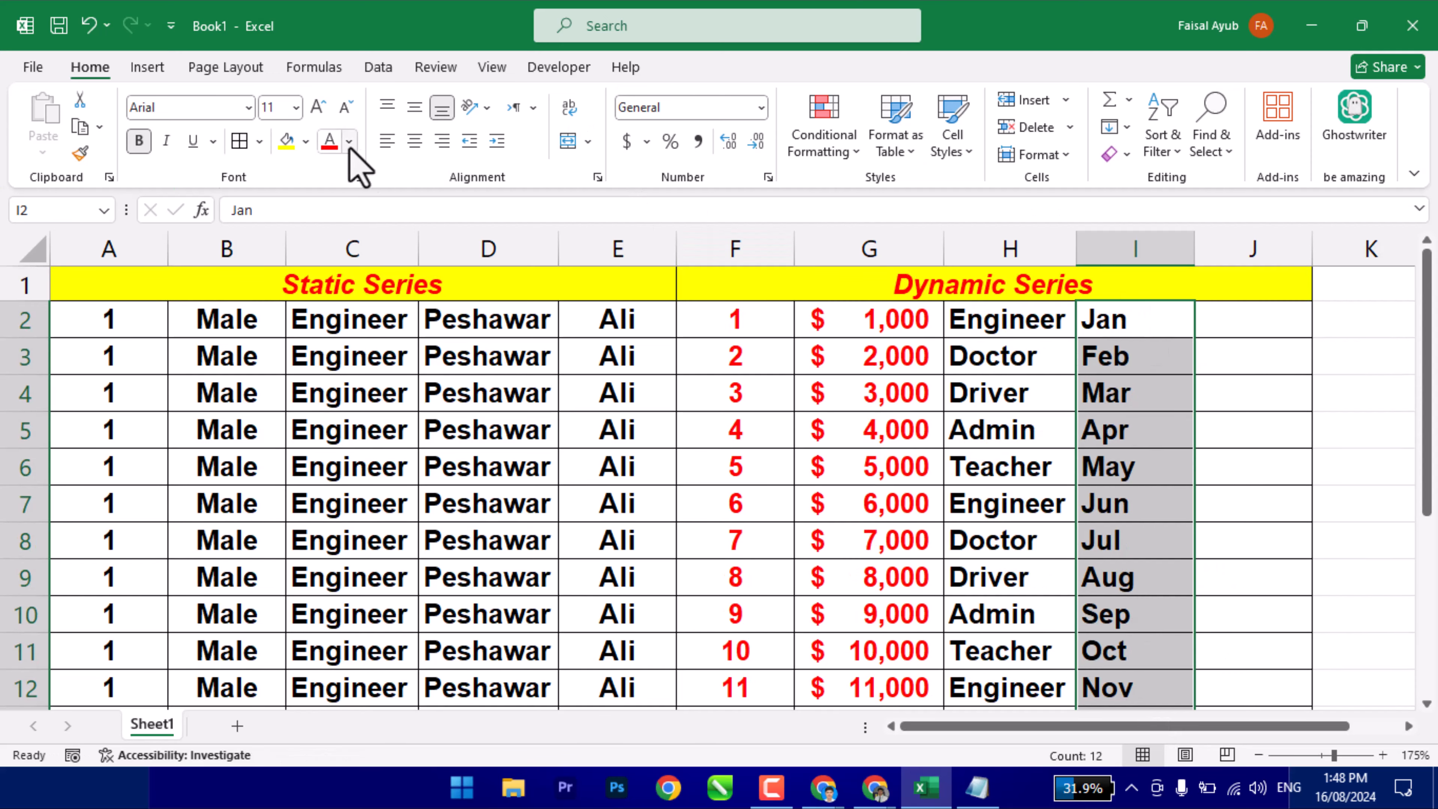
{"action": "left_click", "coordinate": [330, 142]}
{"action": "left_click", "coordinate": [415, 141]}
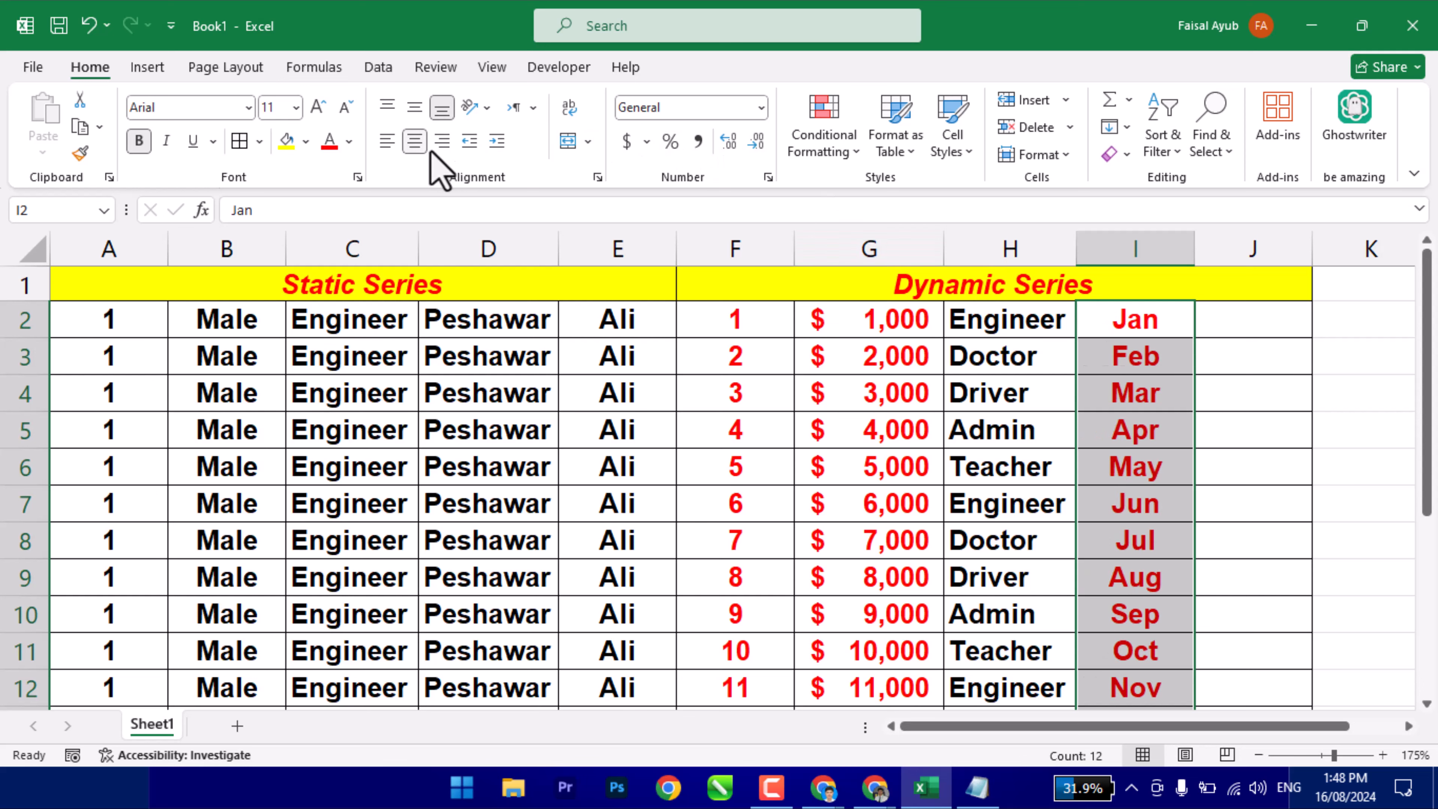
Create an abbreviated weekday series starting with Sun in J2:J13 and color it red.
{"action": "left_click", "coordinate": [1218, 323]}
{"action": "type", "text": "Sund"}
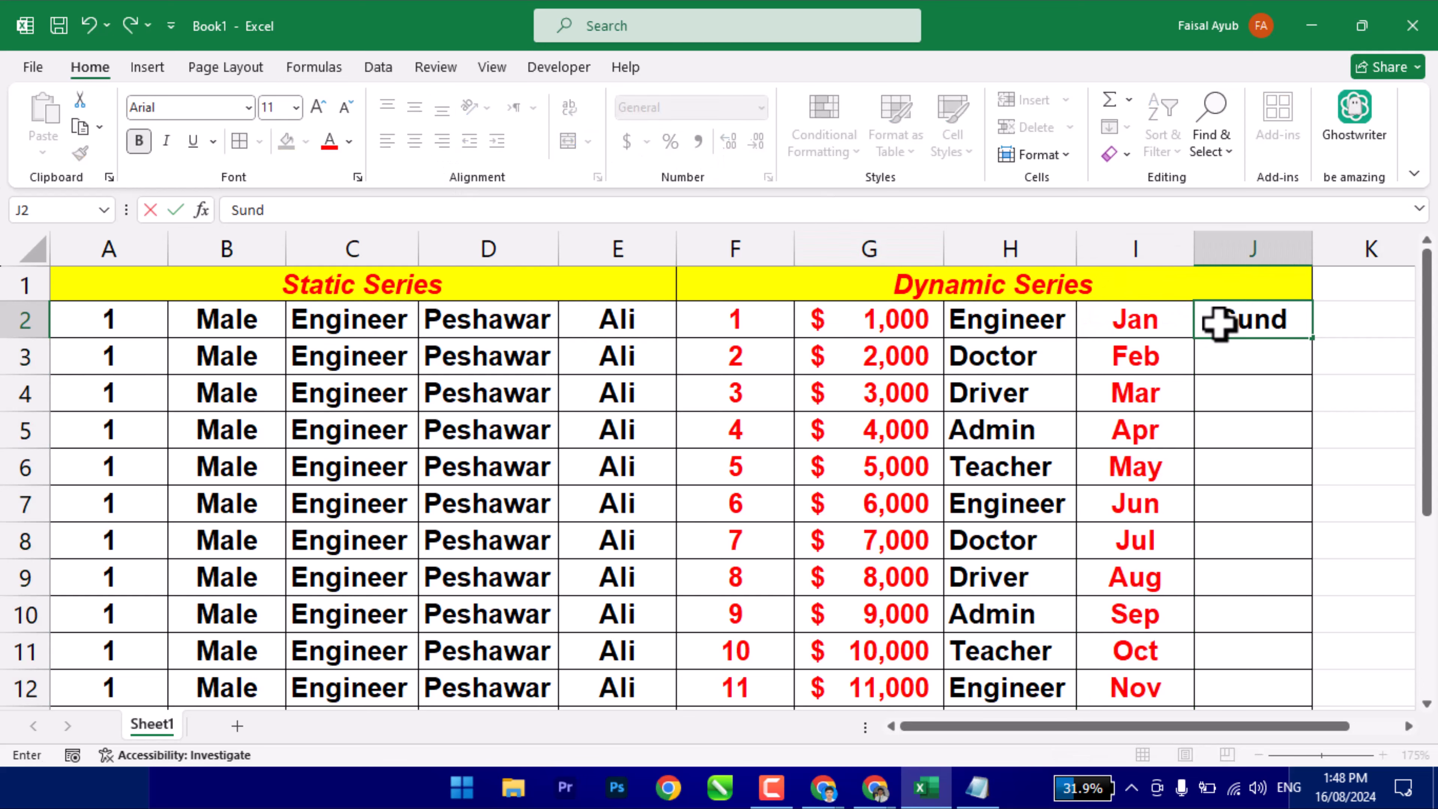
{"action": "key", "text": "BackSpace"}
{"action": "key", "text": "Return"}
{"action": "left_click", "coordinate": [1219, 323]}
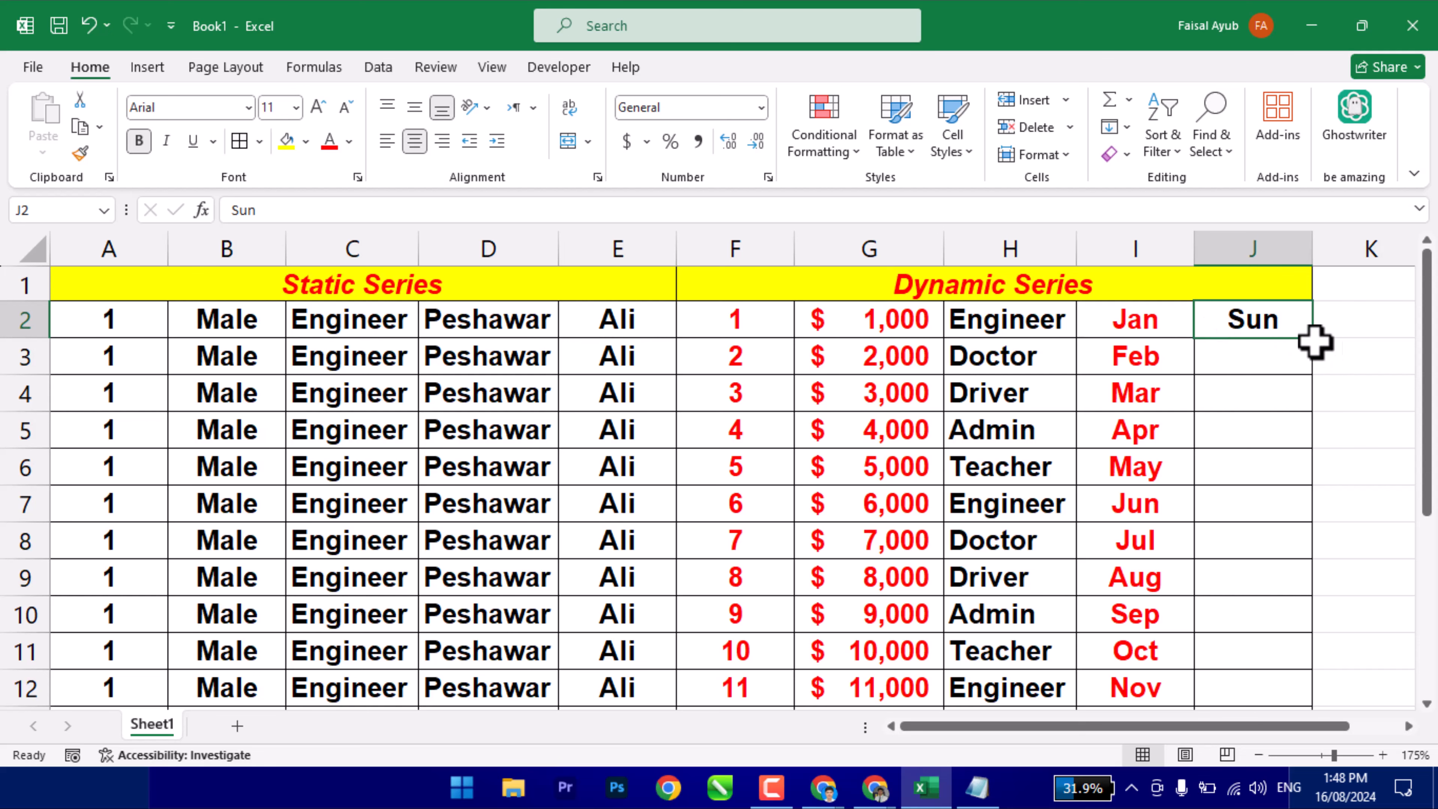
{"action": "left_click_drag", "start_coordinate": [1313, 338], "coordinate": [1271, 680]}
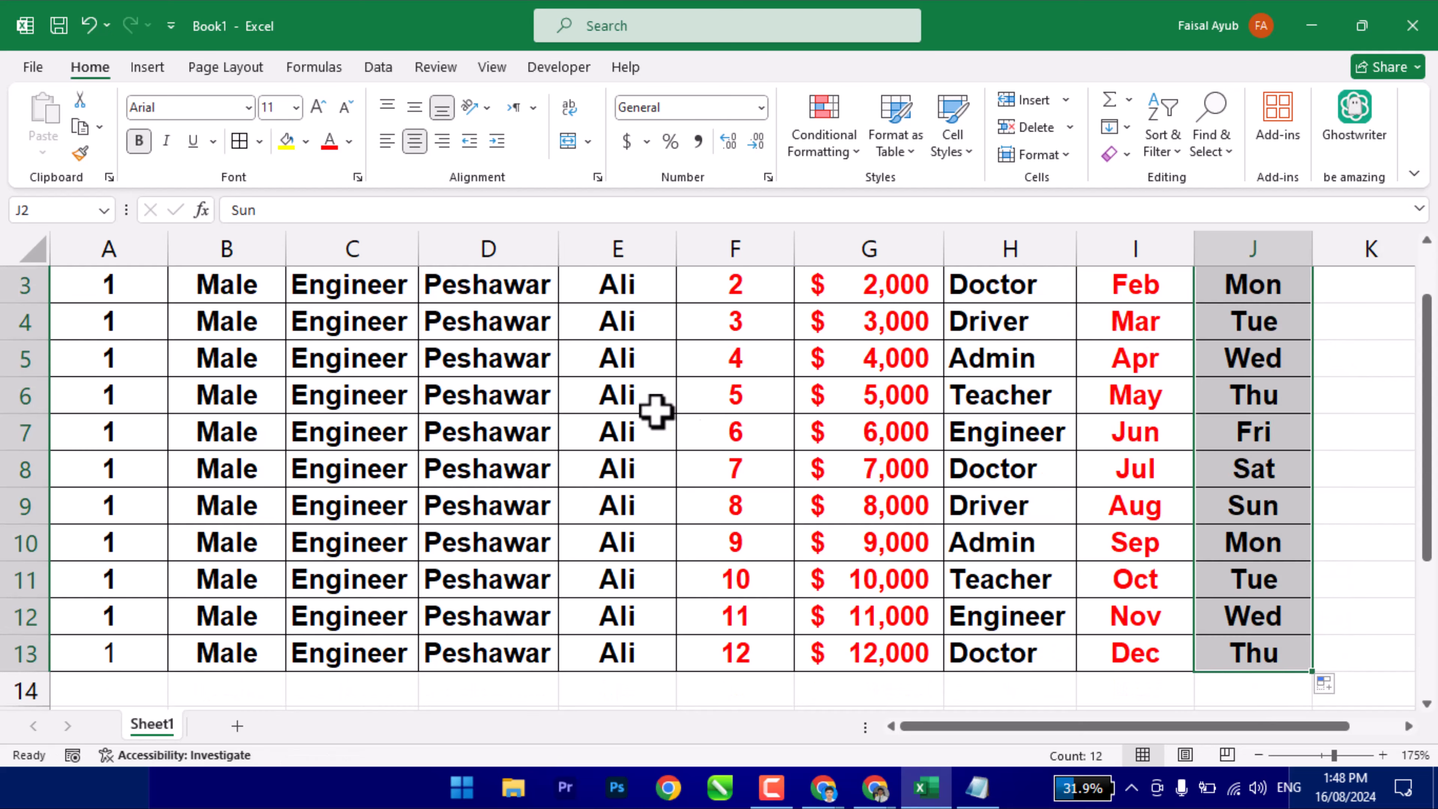
{"action": "left_click", "coordinate": [331, 141]}
{"action": "scroll", "coordinate": [828, 341], "scroll_direction": "up", "scroll_amount": 1}
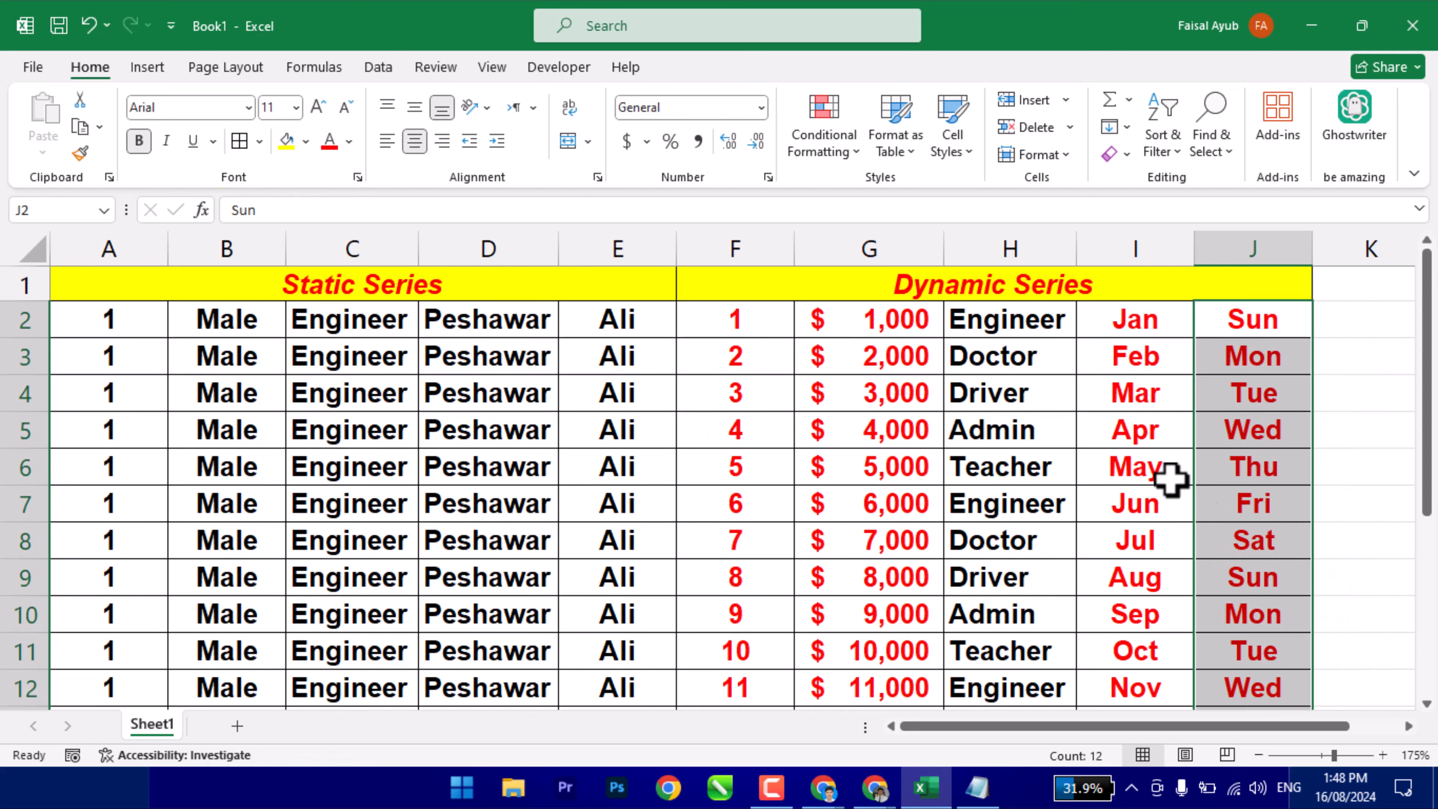
Enter January in K2 and fill the full month names down to K13.
{"action": "left_click", "coordinate": [1410, 727]}
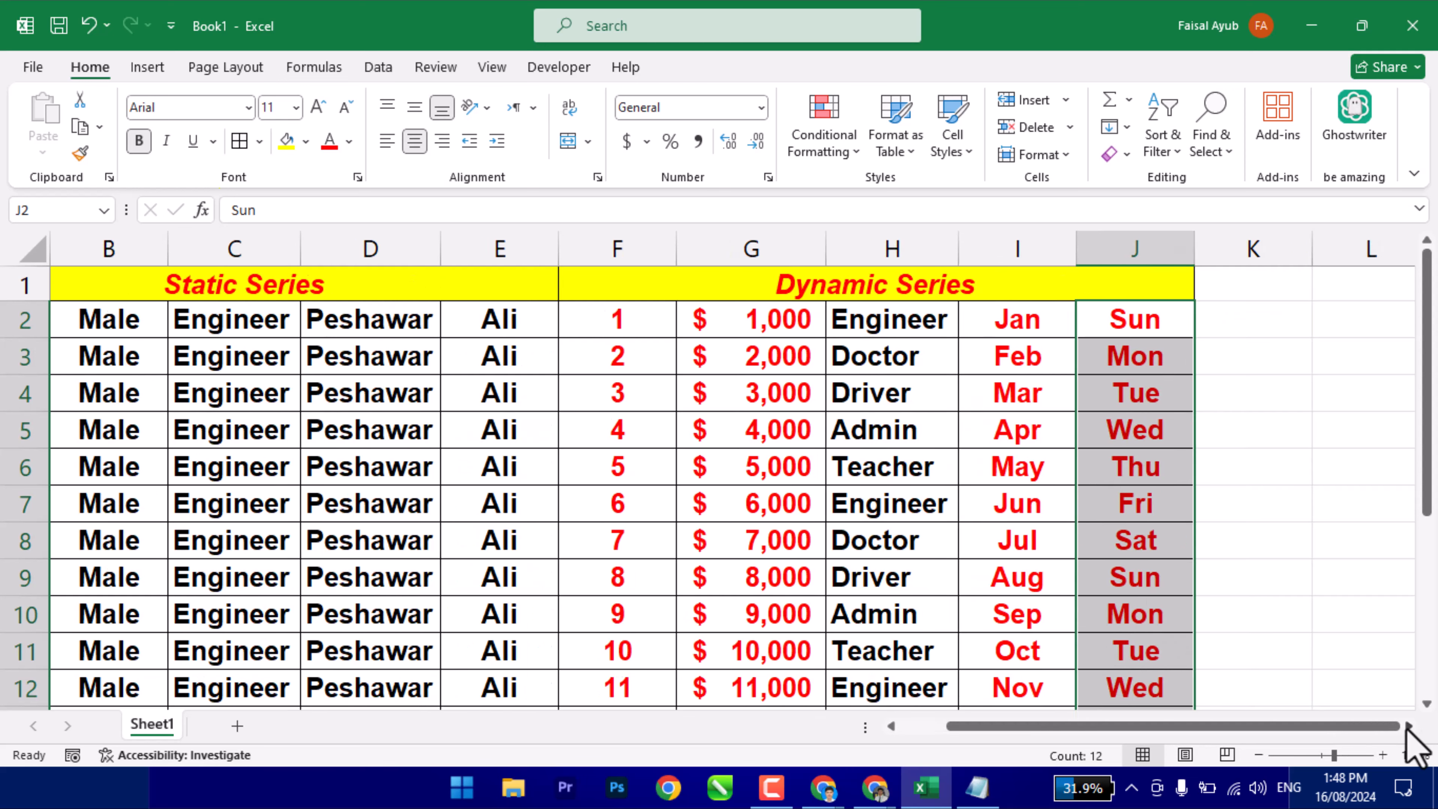
{"action": "left_click", "coordinate": [997, 314]}
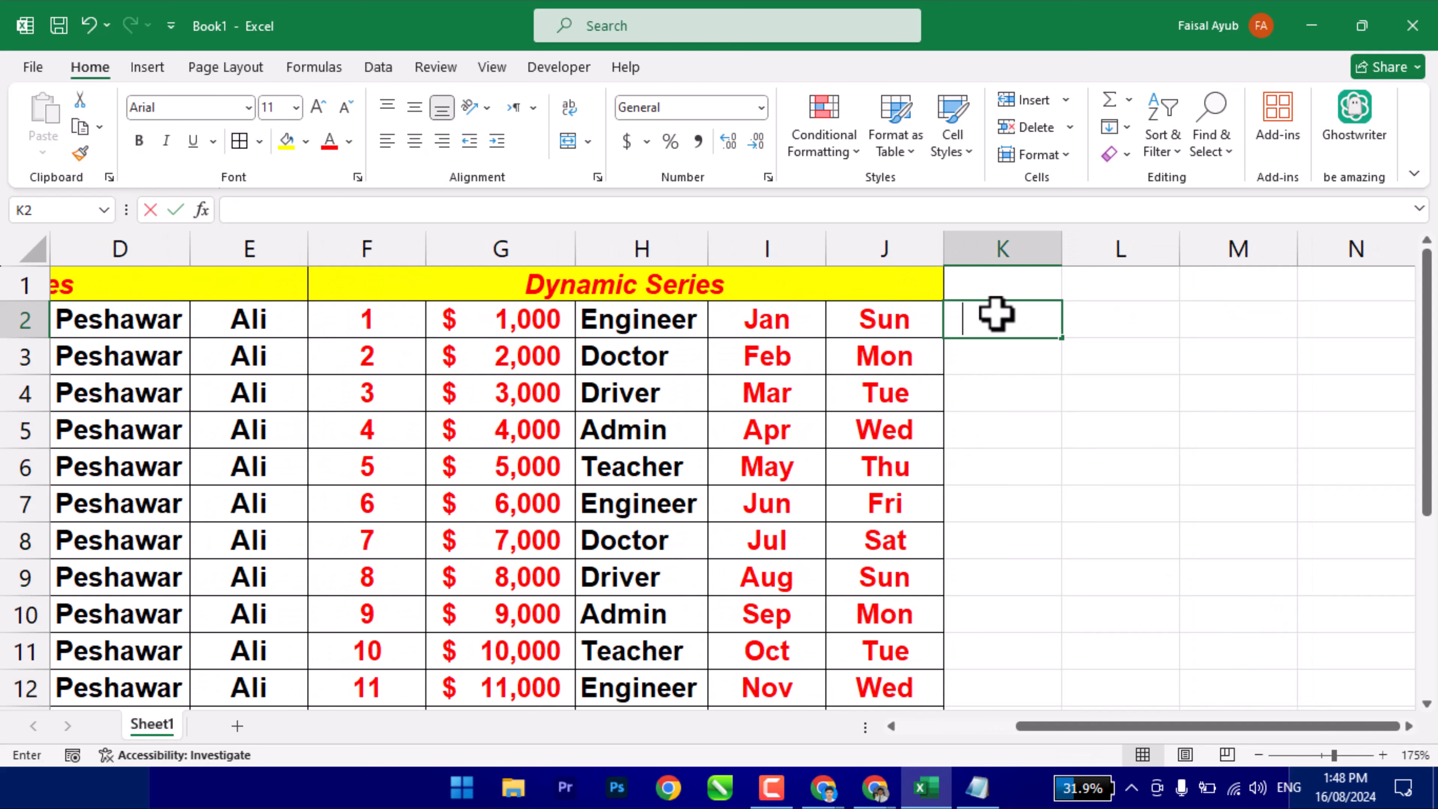
{"action": "type", "text": "January"}
{"action": "left_click", "coordinate": [997, 313]}
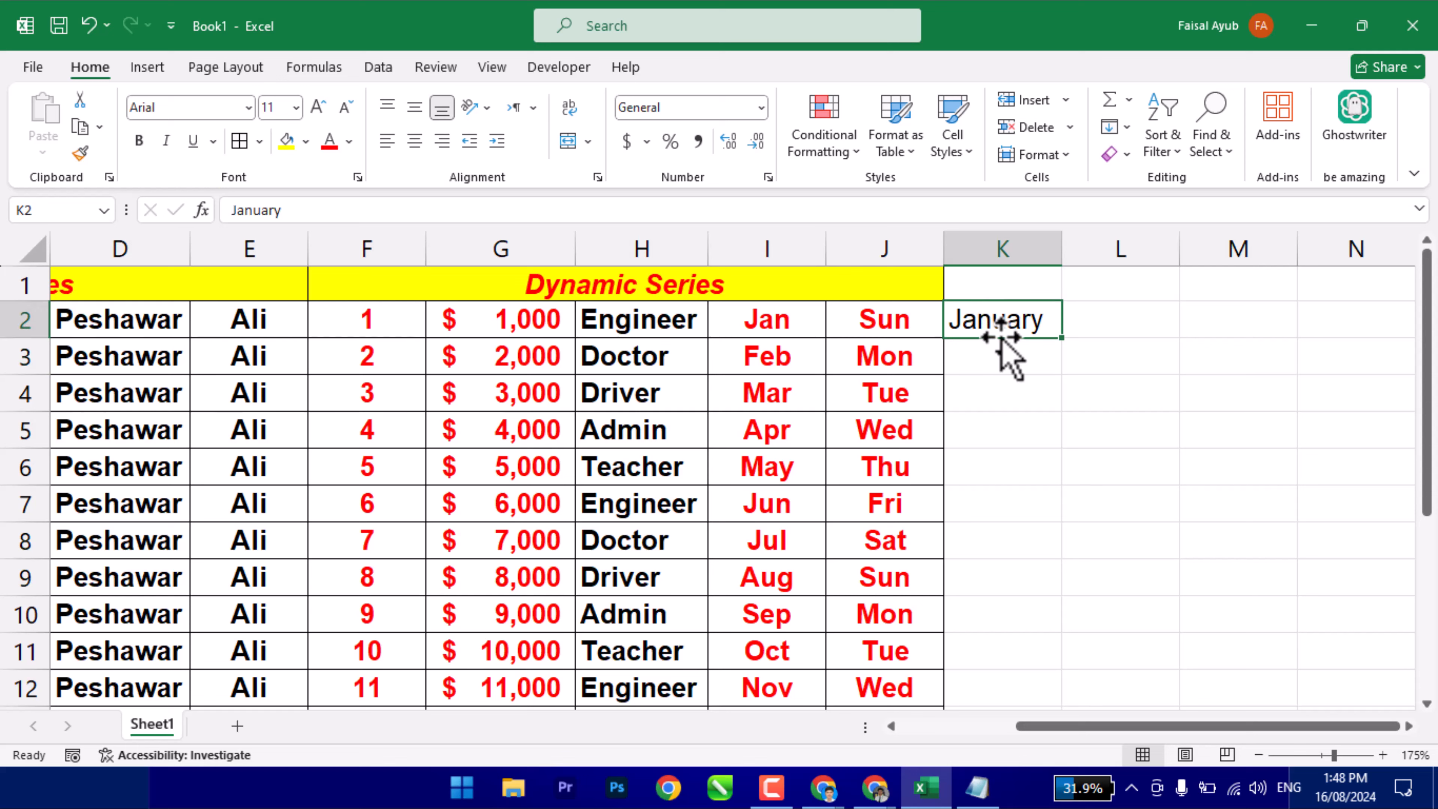
{"action": "double_click", "coordinate": [1061, 336]}
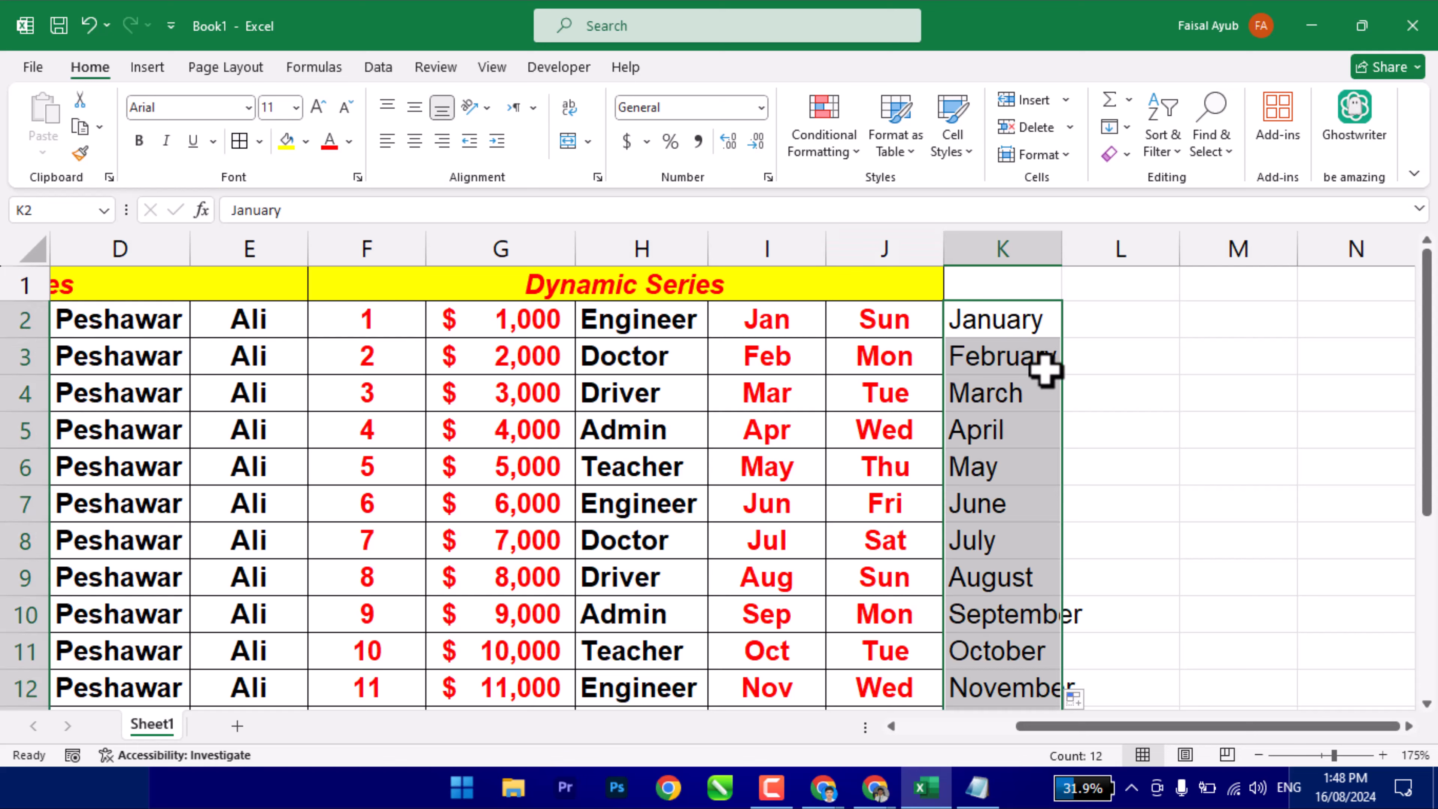
Fit column K to its contents and make the month names in K2:K13 red, centered and bold.
{"action": "double_click", "coordinate": [1061, 250]}
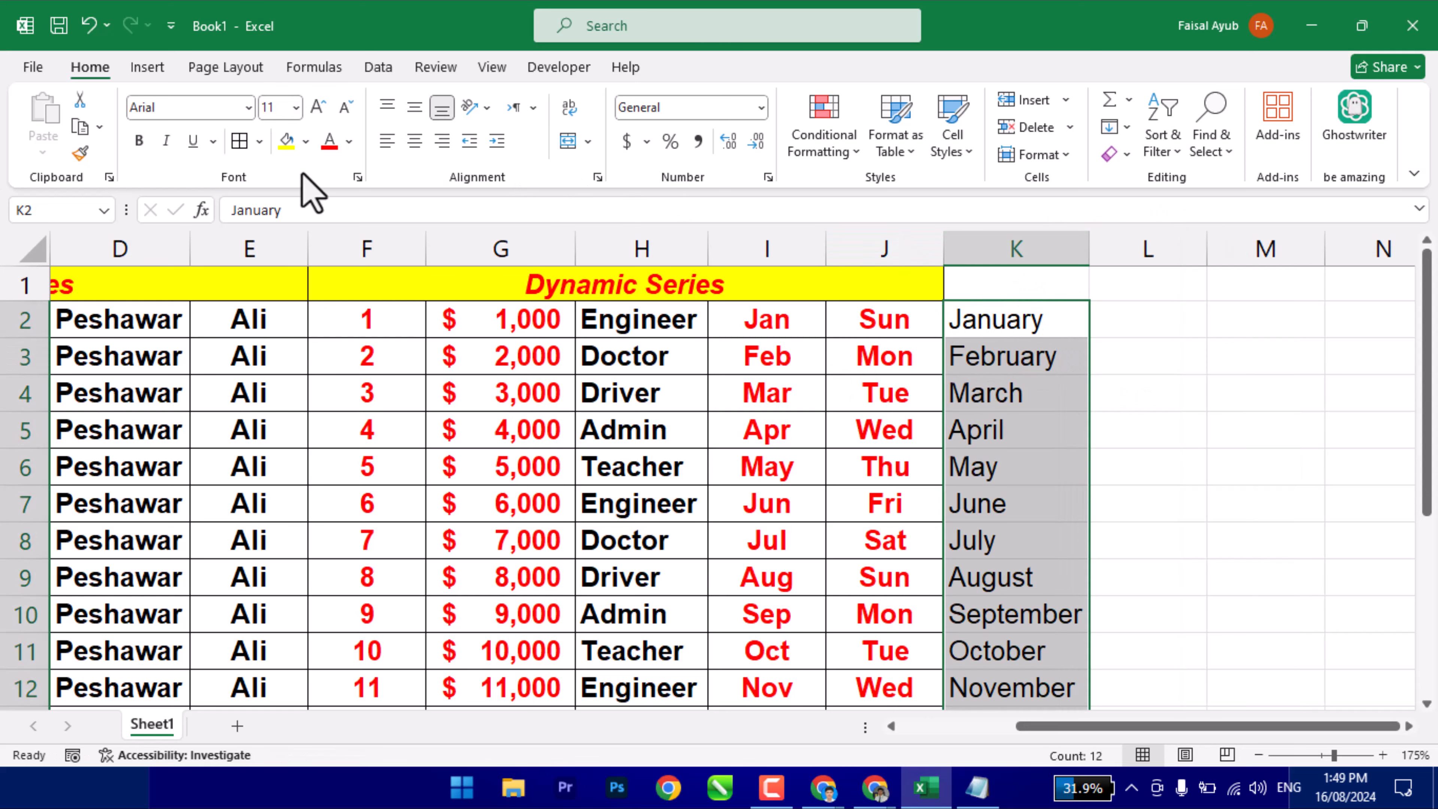
{"action": "left_click", "coordinate": [329, 142]}
{"action": "left_click", "coordinate": [415, 140]}
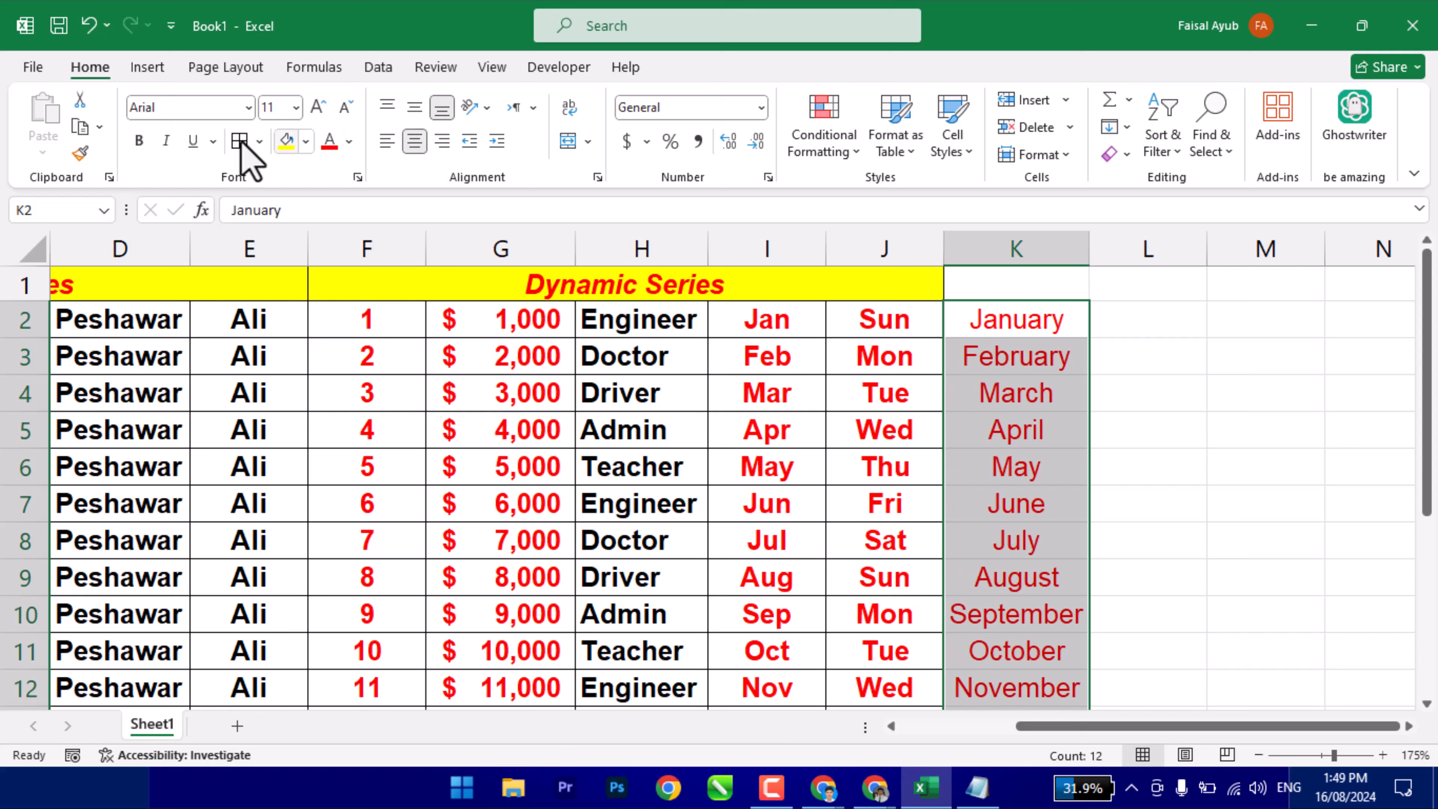
{"action": "left_click", "coordinate": [139, 141]}
Enter Sunday in L2 and fill the full weekday names down to L13.
{"action": "left_click", "coordinate": [1110, 326]}
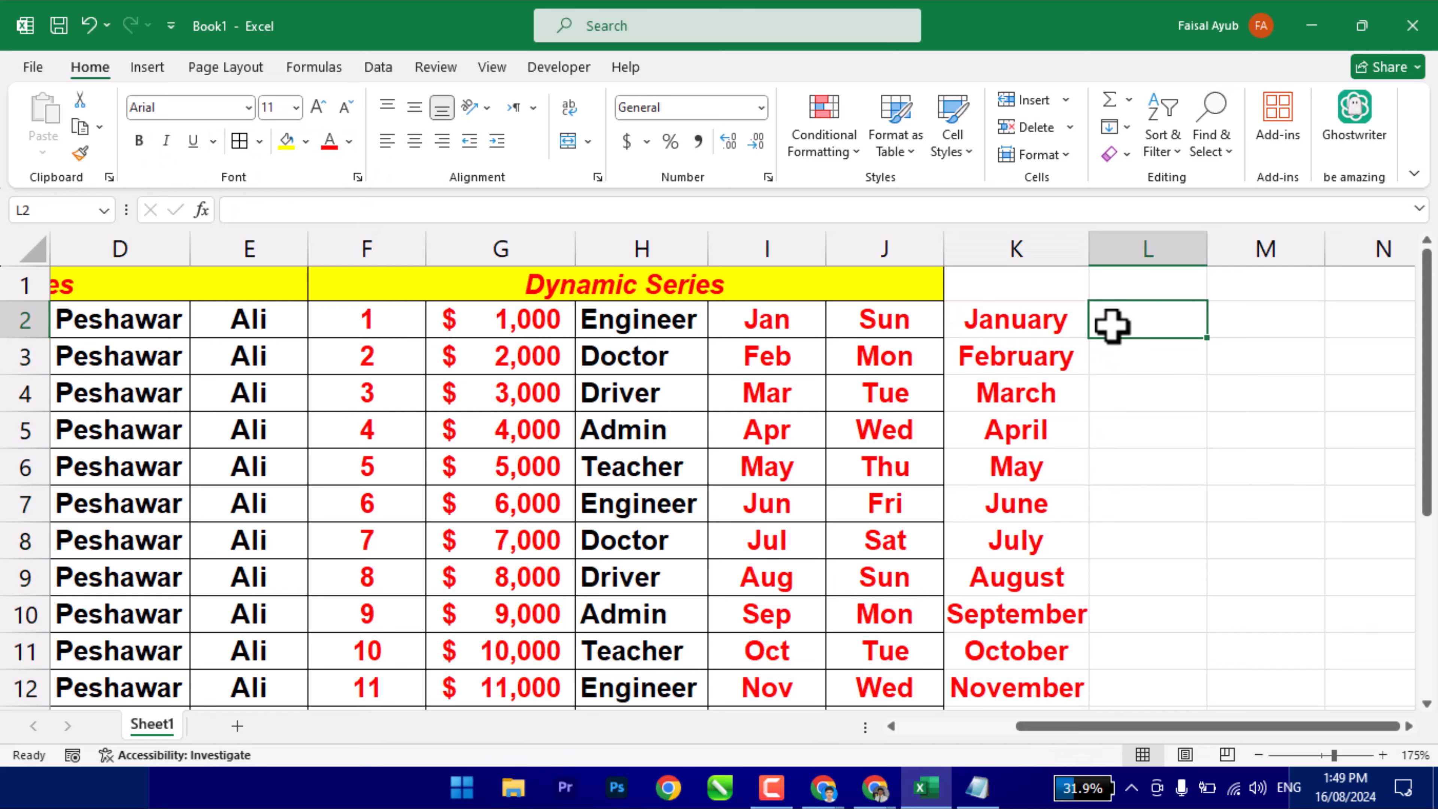
{"action": "type", "text": "Sunday"}
{"action": "key", "text": "Return"}
{"action": "left_click", "coordinate": [1114, 325]}
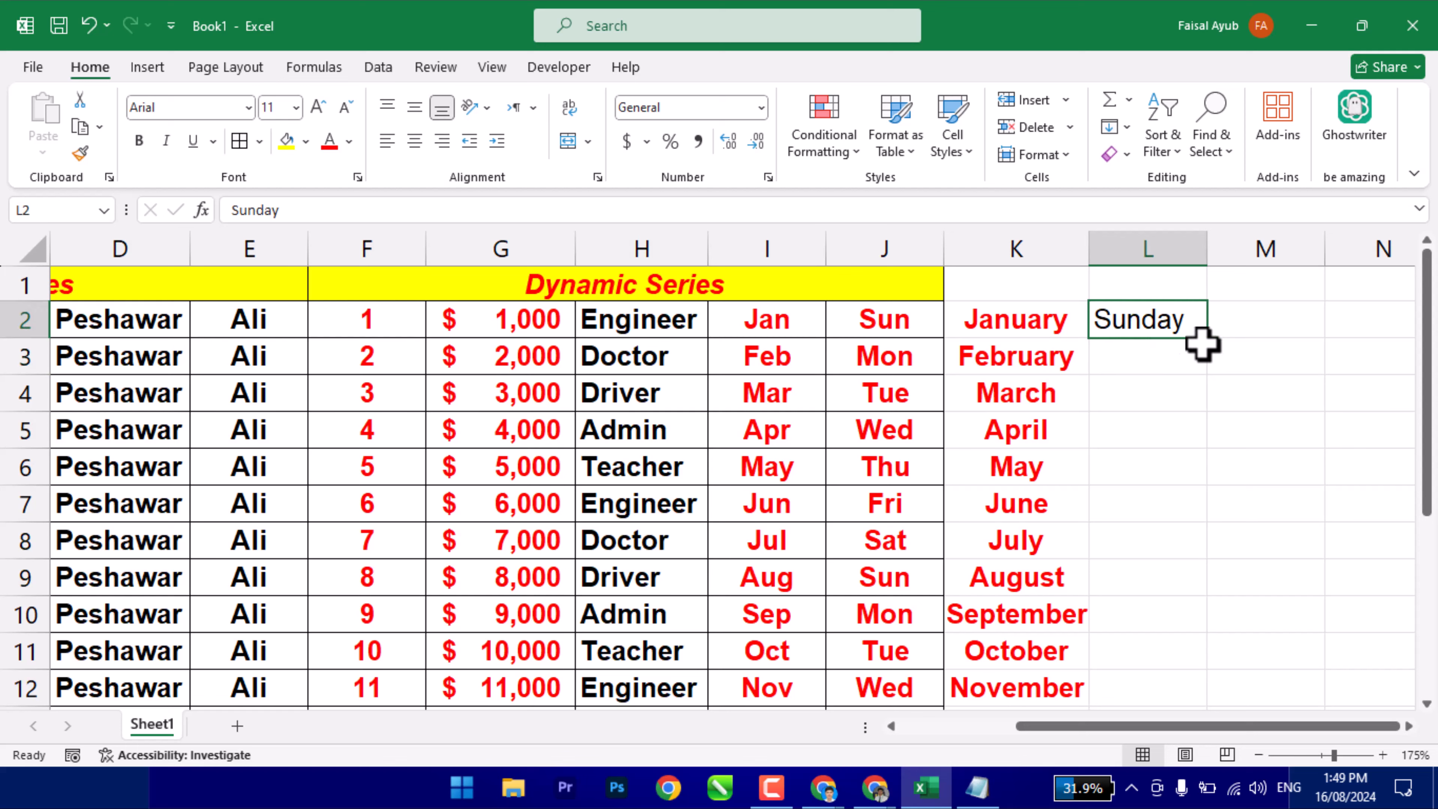
{"action": "double_click", "coordinate": [1205, 340]}
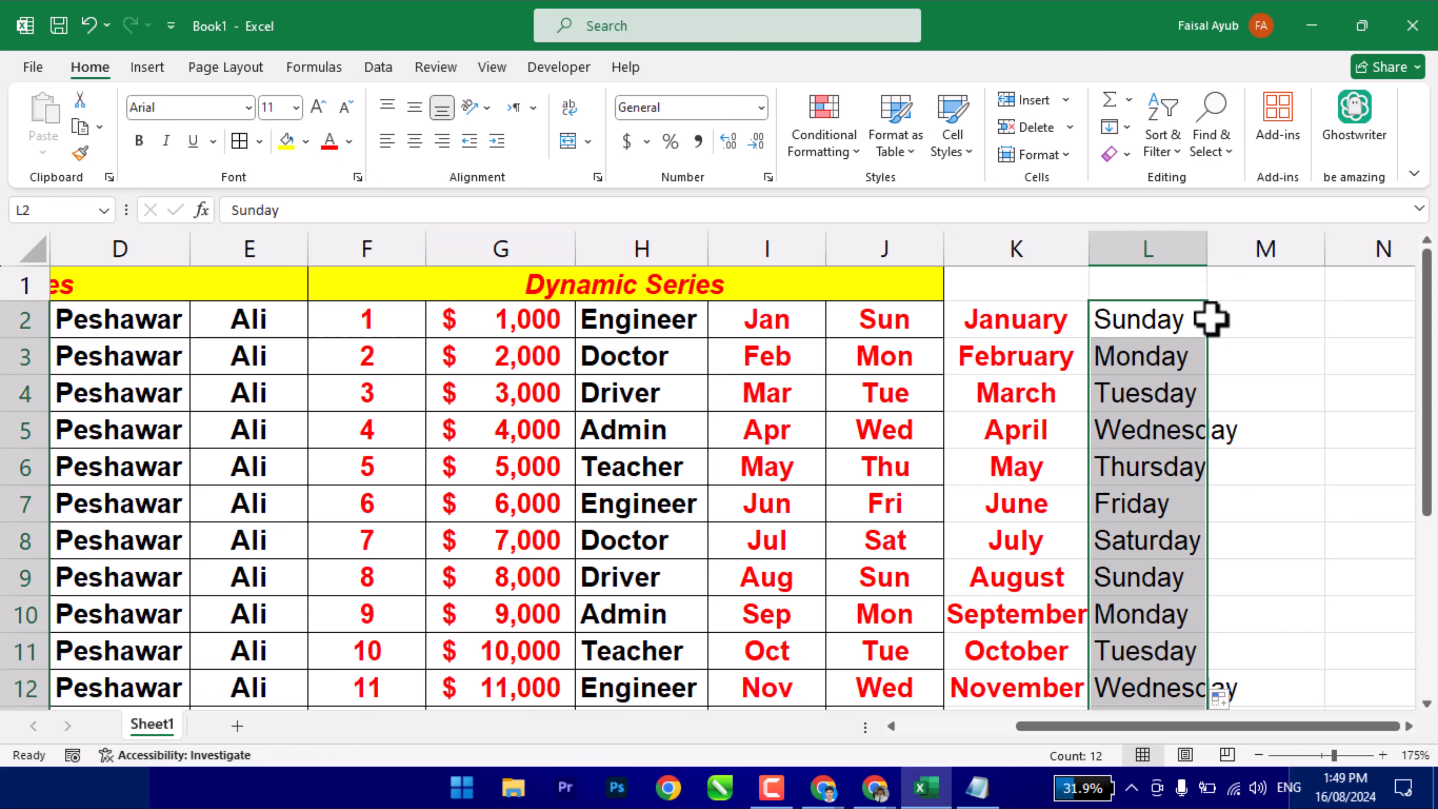
Fit column L to its contents and make the weekday names in L2:L13 red and bold.
{"action": "double_click", "coordinate": [1205, 256]}
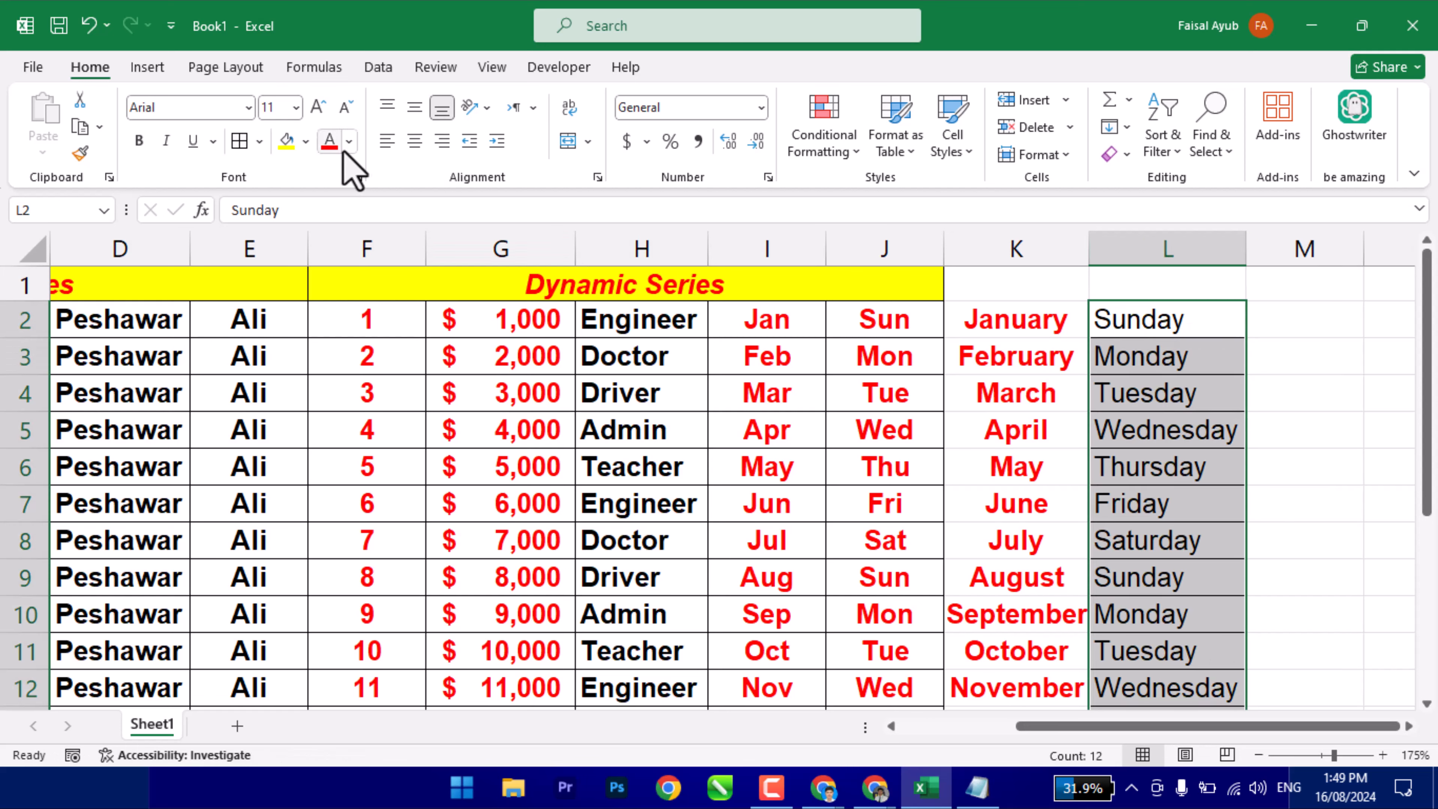
{"action": "left_click", "coordinate": [320, 143]}
{"action": "left_click", "coordinate": [138, 141]}
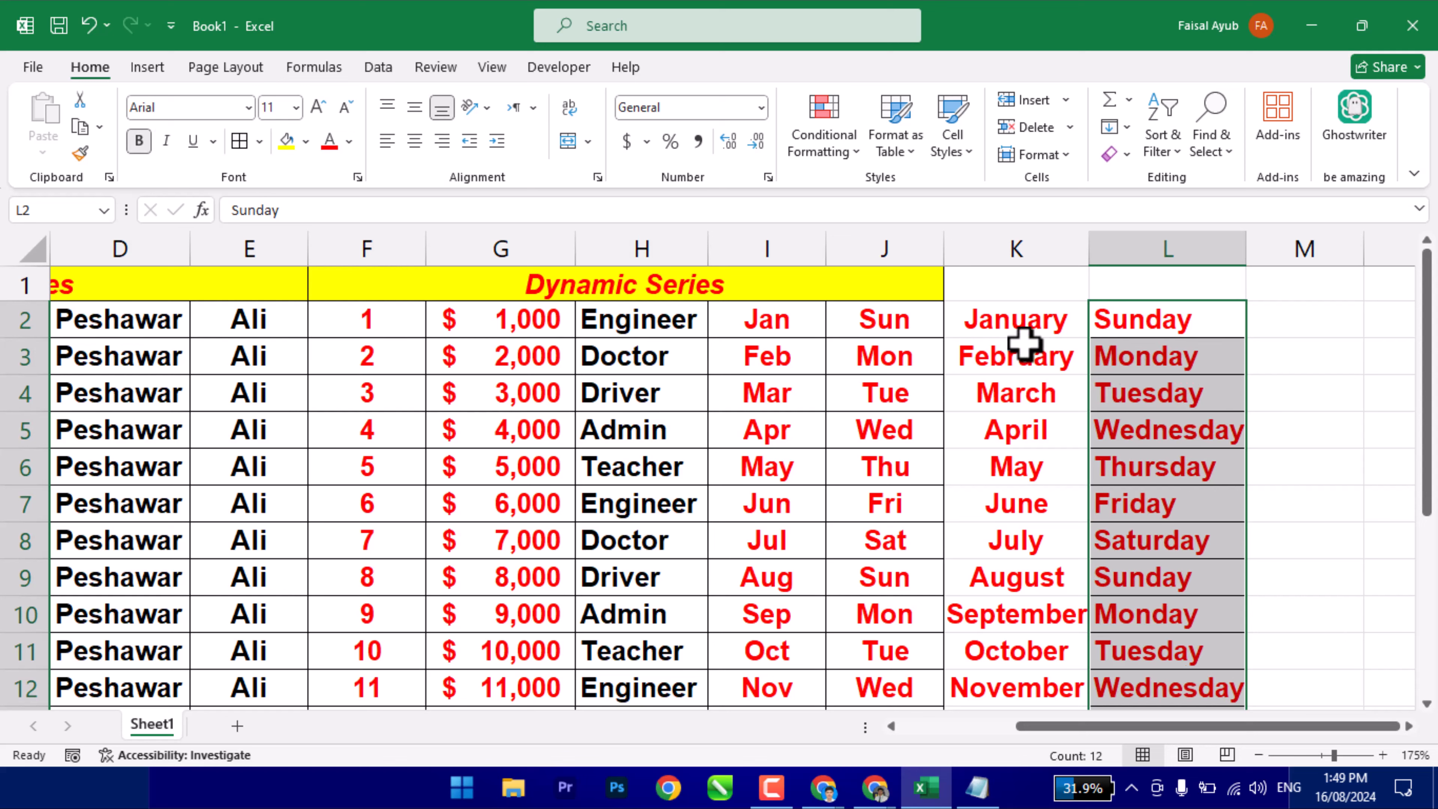
Extend the merged and centered Dynamic Series heading across F1:L1.
{"action": "left_click", "coordinate": [908, 283]}
{"action": "left_click_drag", "start_coordinate": [907, 283], "coordinate": [1217, 283]}
{"action": "left_click", "coordinate": [568, 140]}
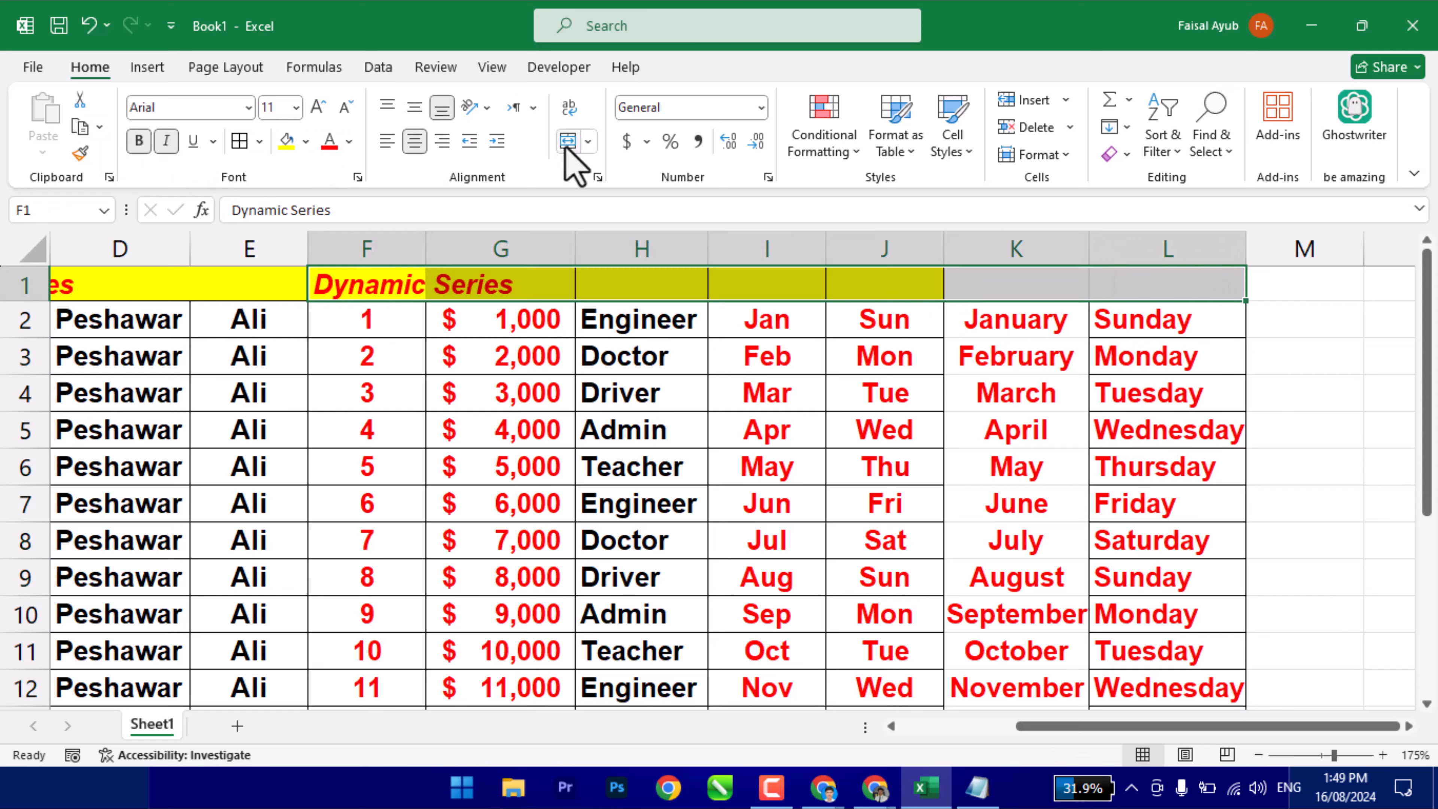
{"action": "left_click", "coordinate": [568, 140]}
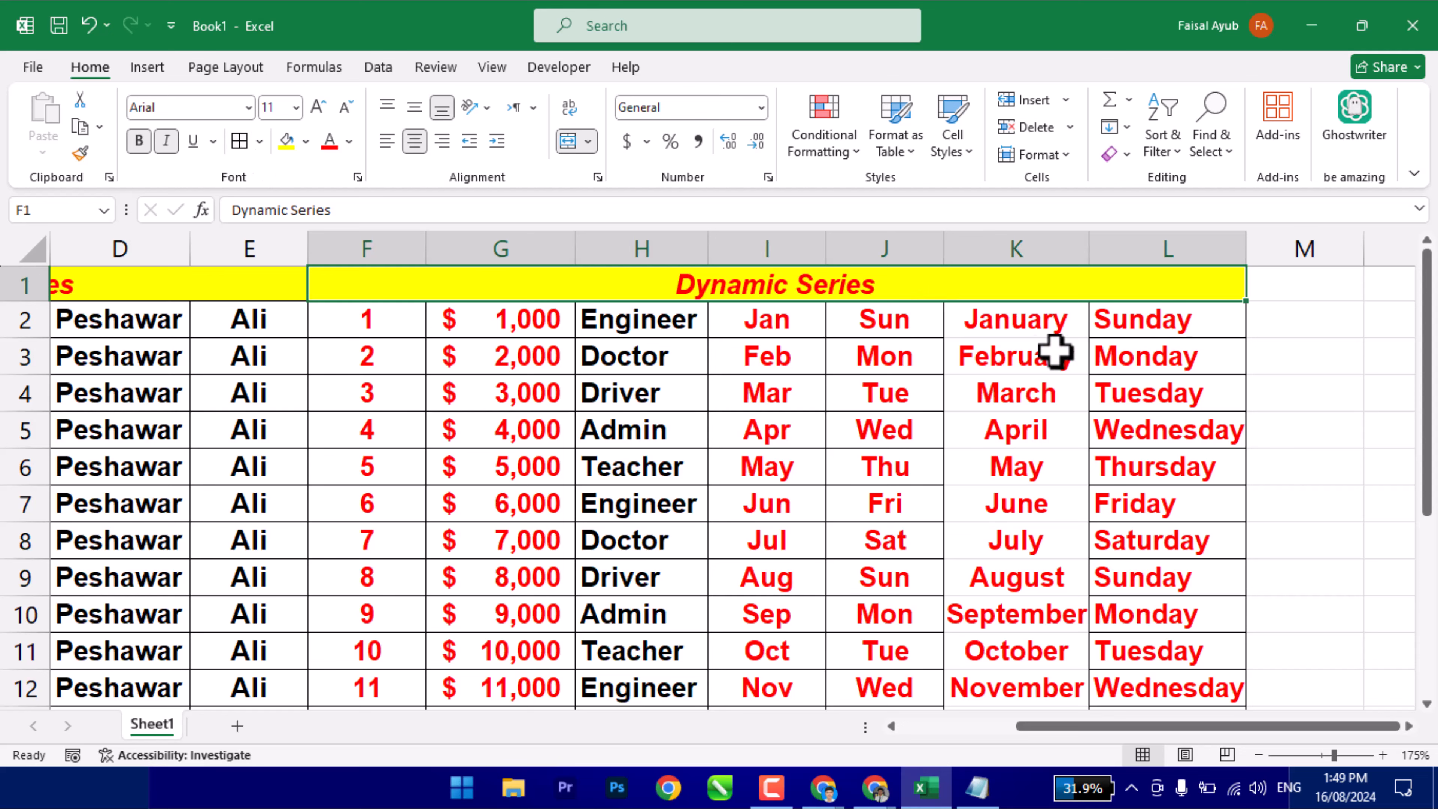
Fit column L to the width of its weekday names.
{"action": "left_click_drag", "start_coordinate": [1008, 318], "coordinate": [1117, 651]}
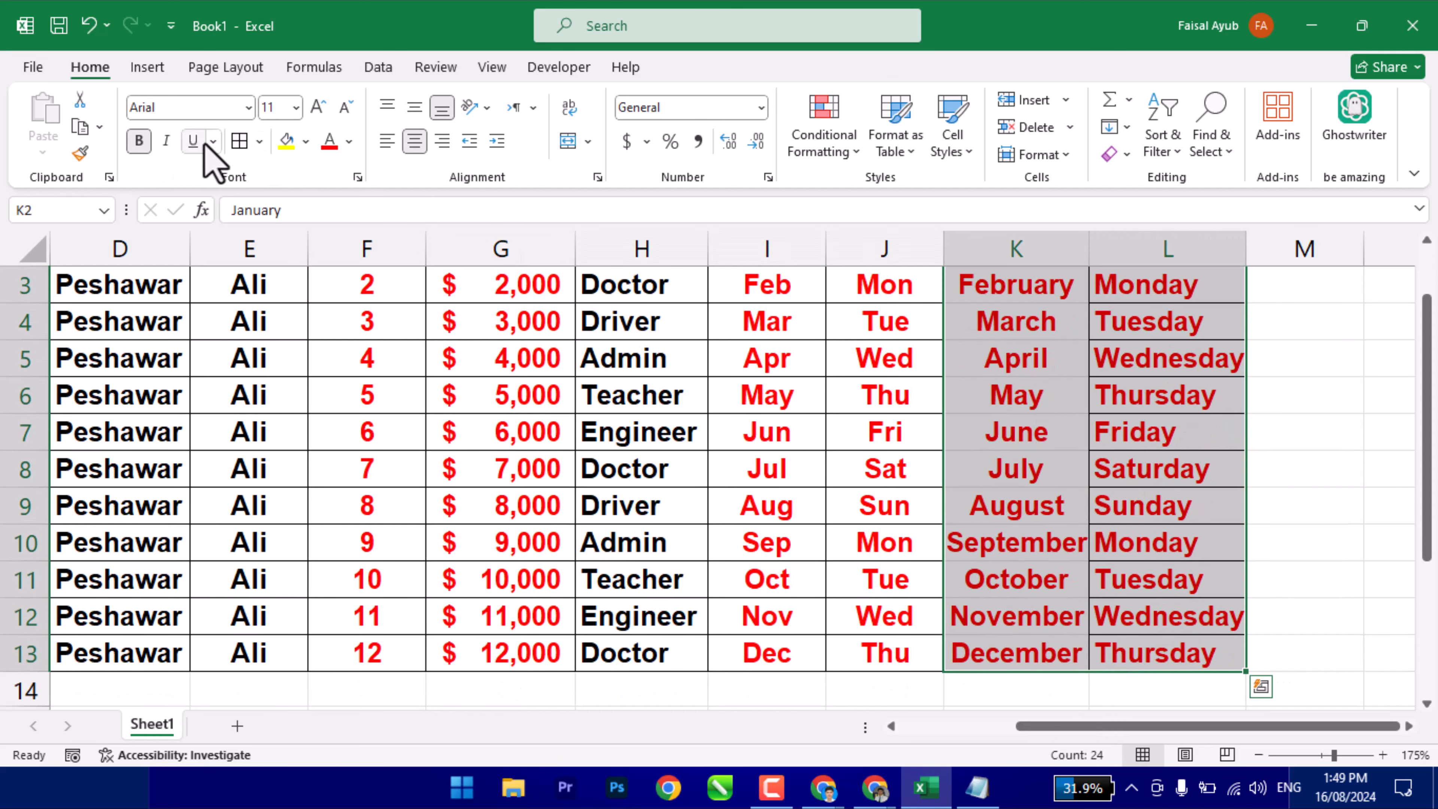
{"action": "scroll", "coordinate": [963, 420], "scroll_direction": "up", "scroll_amount": 1}
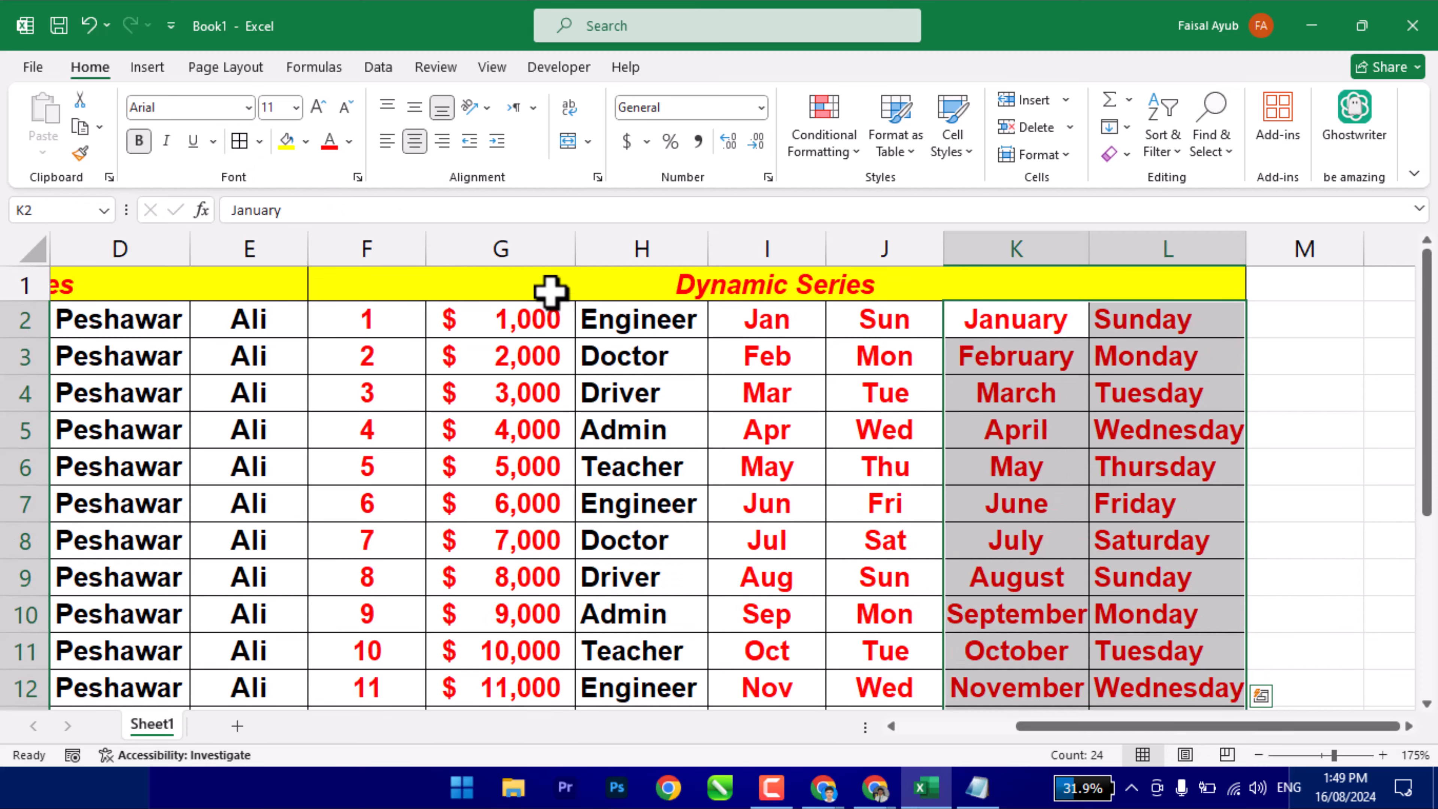
{"action": "left_click", "coordinate": [716, 436]}
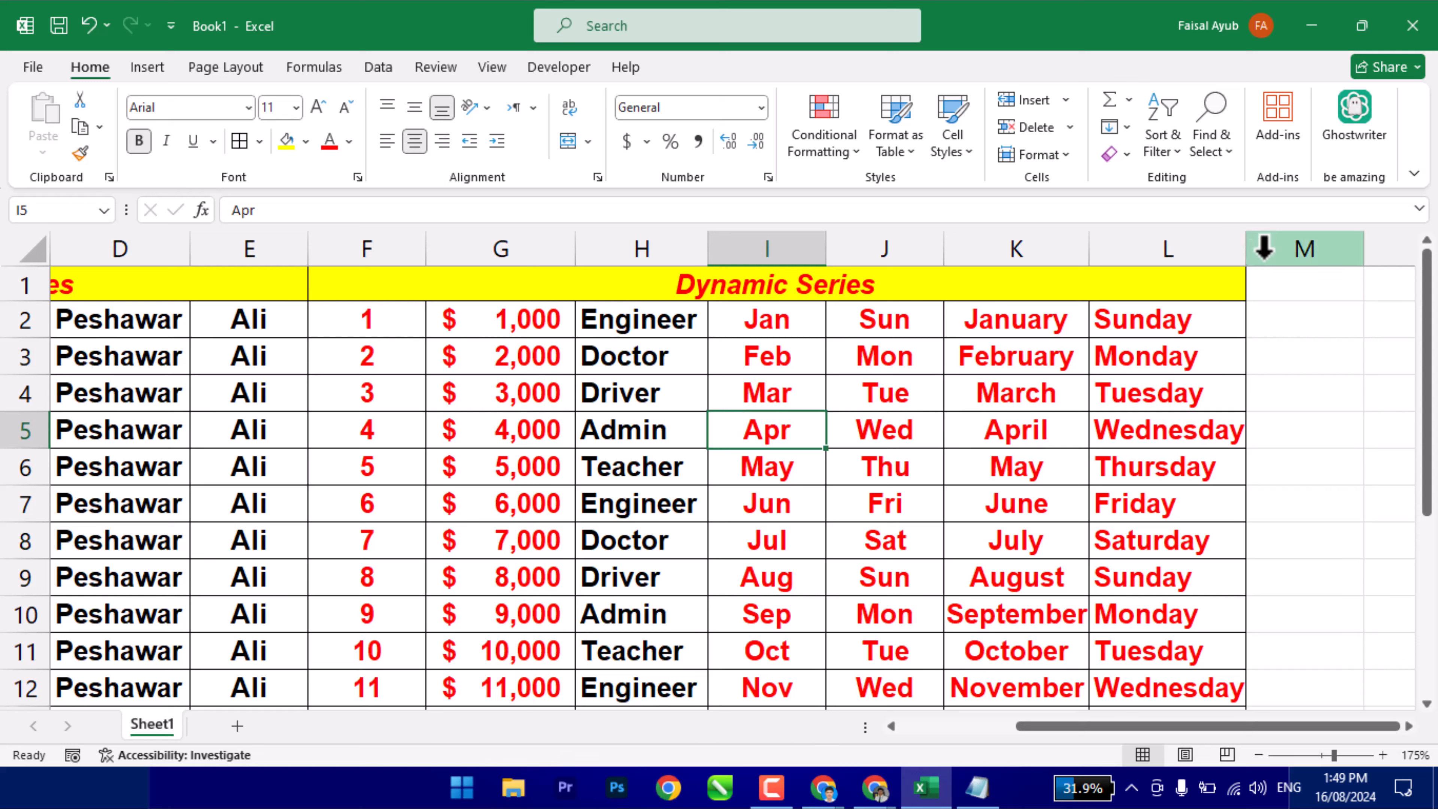
{"action": "double_click", "coordinate": [1248, 239]}
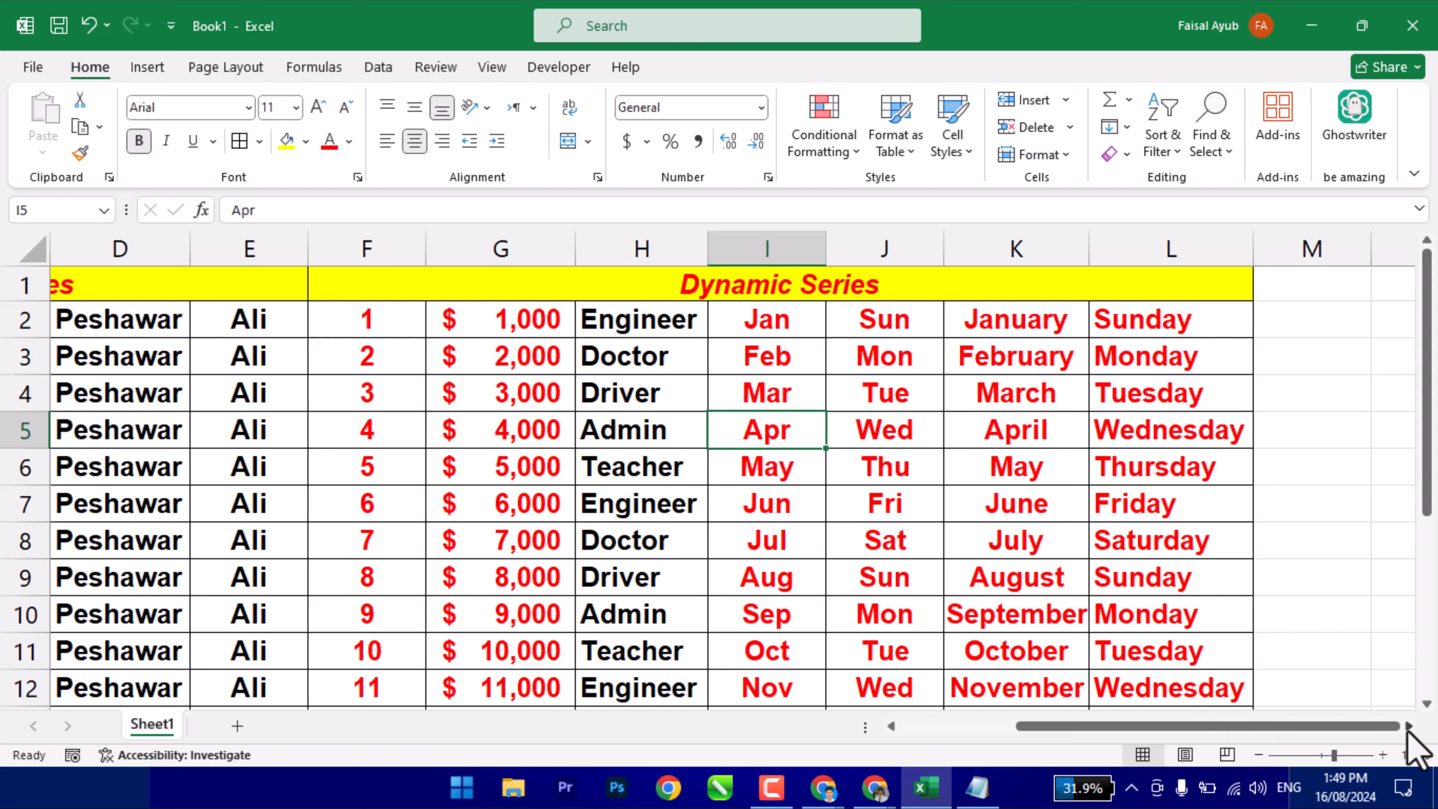
Copy the Static Series table in A1:E12 and paste it starting at M1, beside the Dynamic Series table.
{"action": "left_click", "coordinate": [1408, 727]}
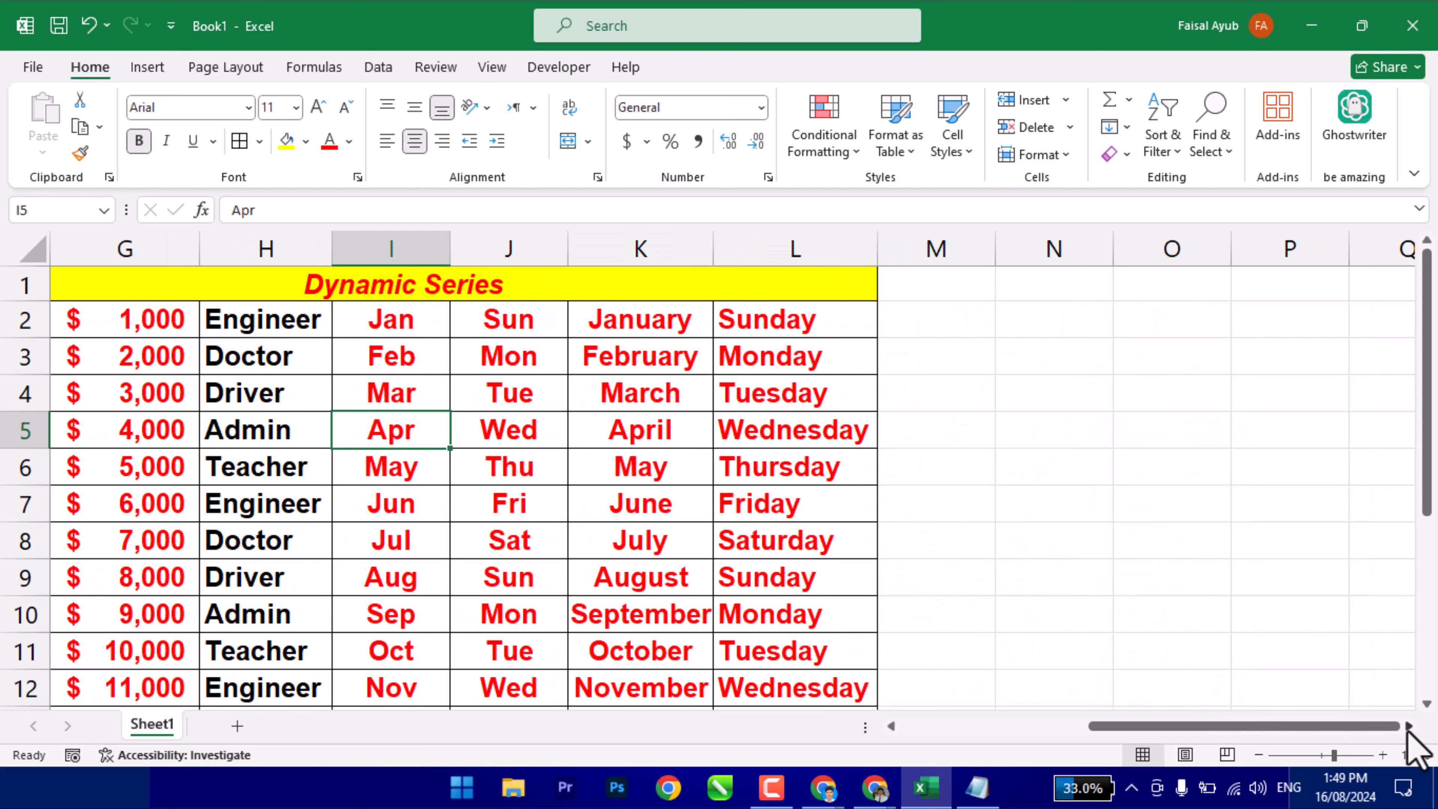
{"action": "left_click", "coordinate": [730, 282]}
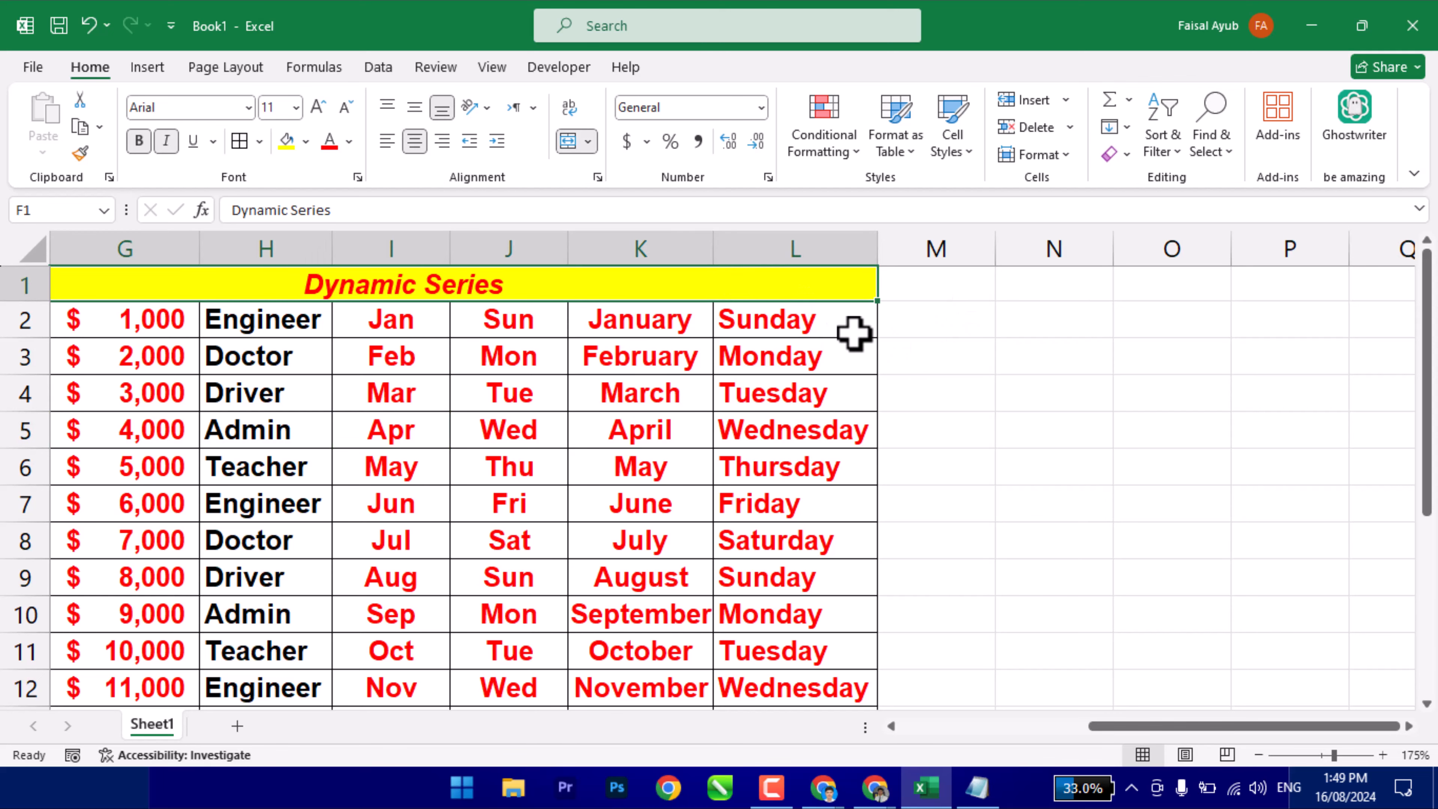
{"action": "left_click_drag", "start_coordinate": [1189, 726], "coordinate": [928, 726]}
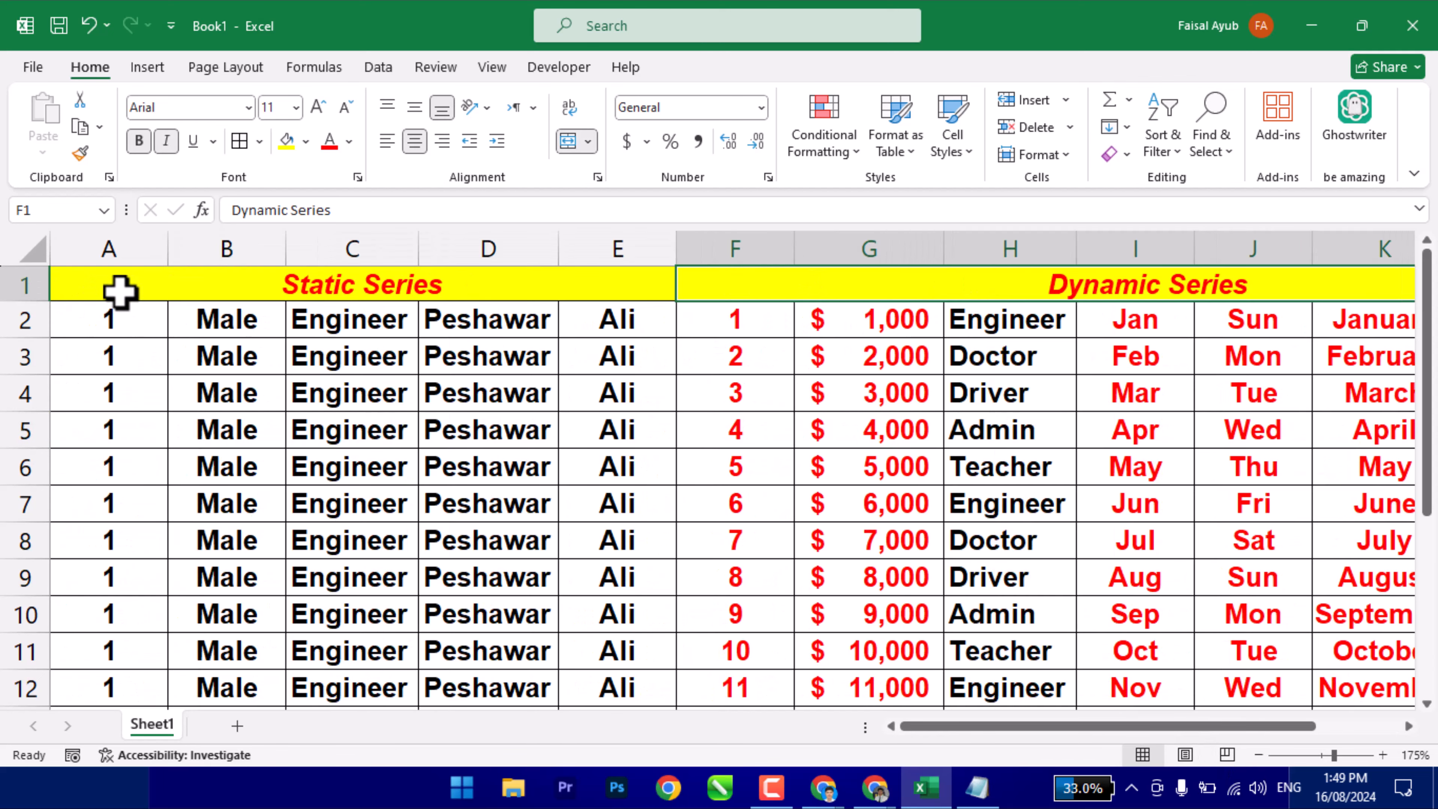
{"action": "left_click_drag", "start_coordinate": [120, 294], "coordinate": [202, 665]}
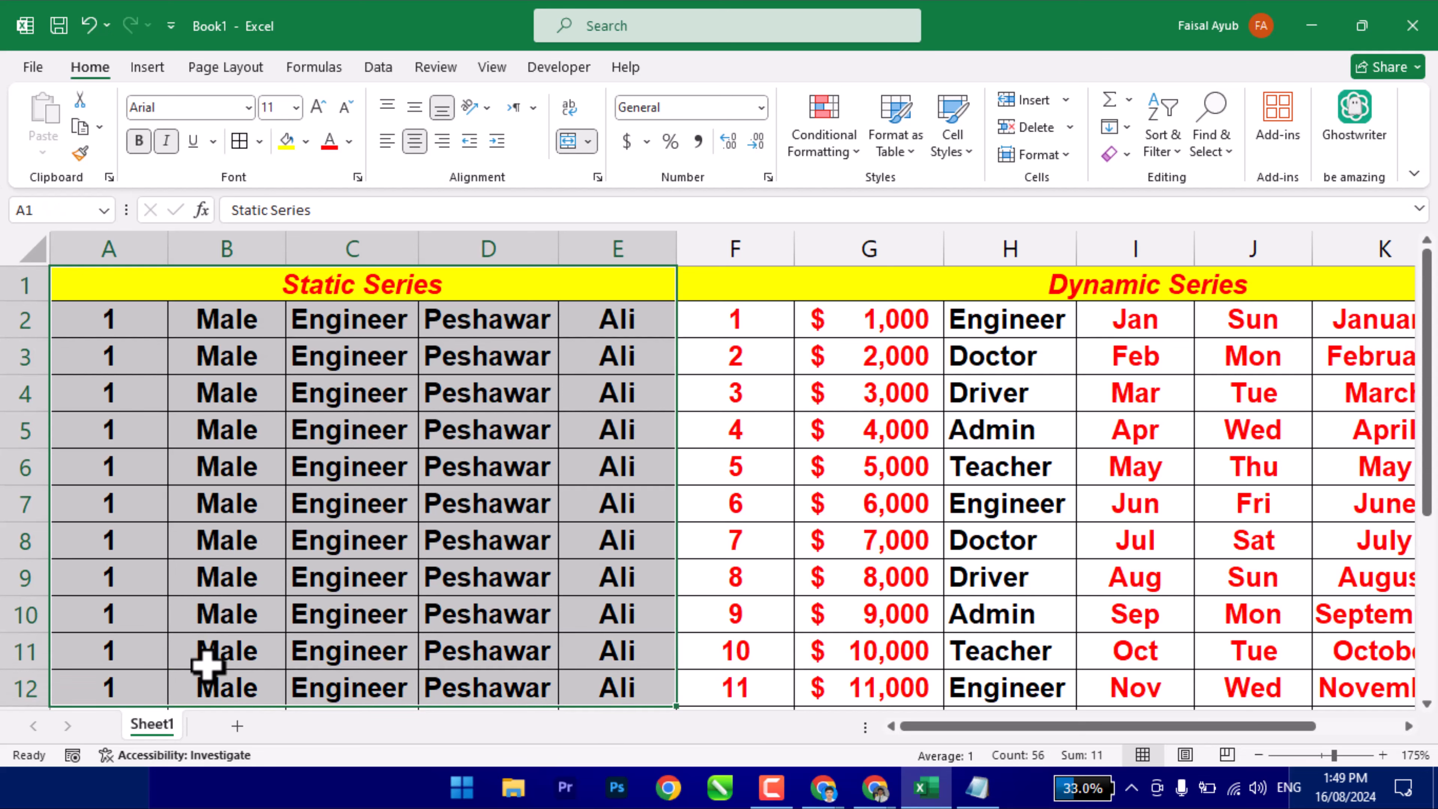
{"action": "left_click", "coordinate": [85, 134]}
{"action": "left_click_drag", "start_coordinate": [1043, 731], "coordinate": [1400, 737]}
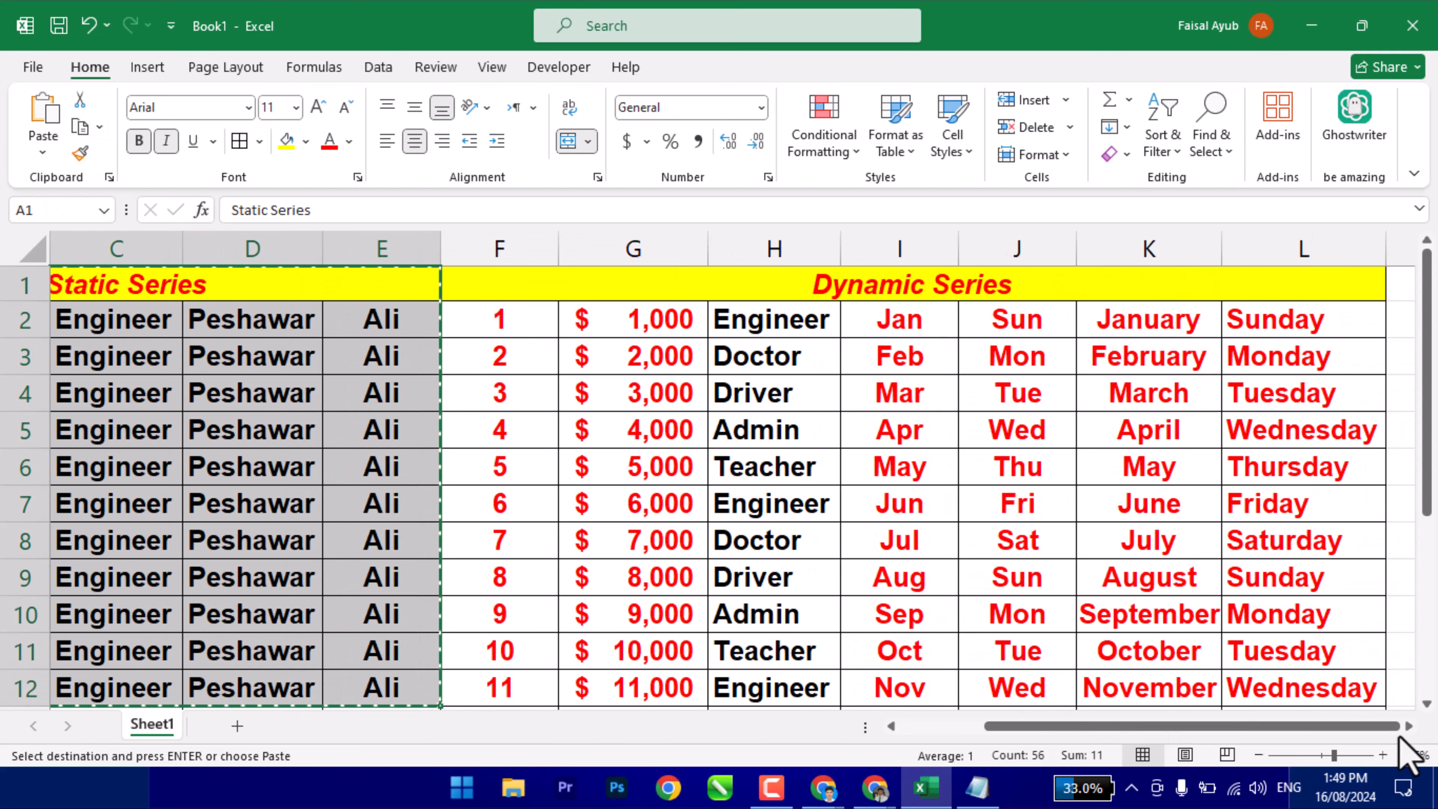
{"action": "left_click", "coordinate": [1410, 727]}
{"action": "left_click", "coordinate": [1065, 297]}
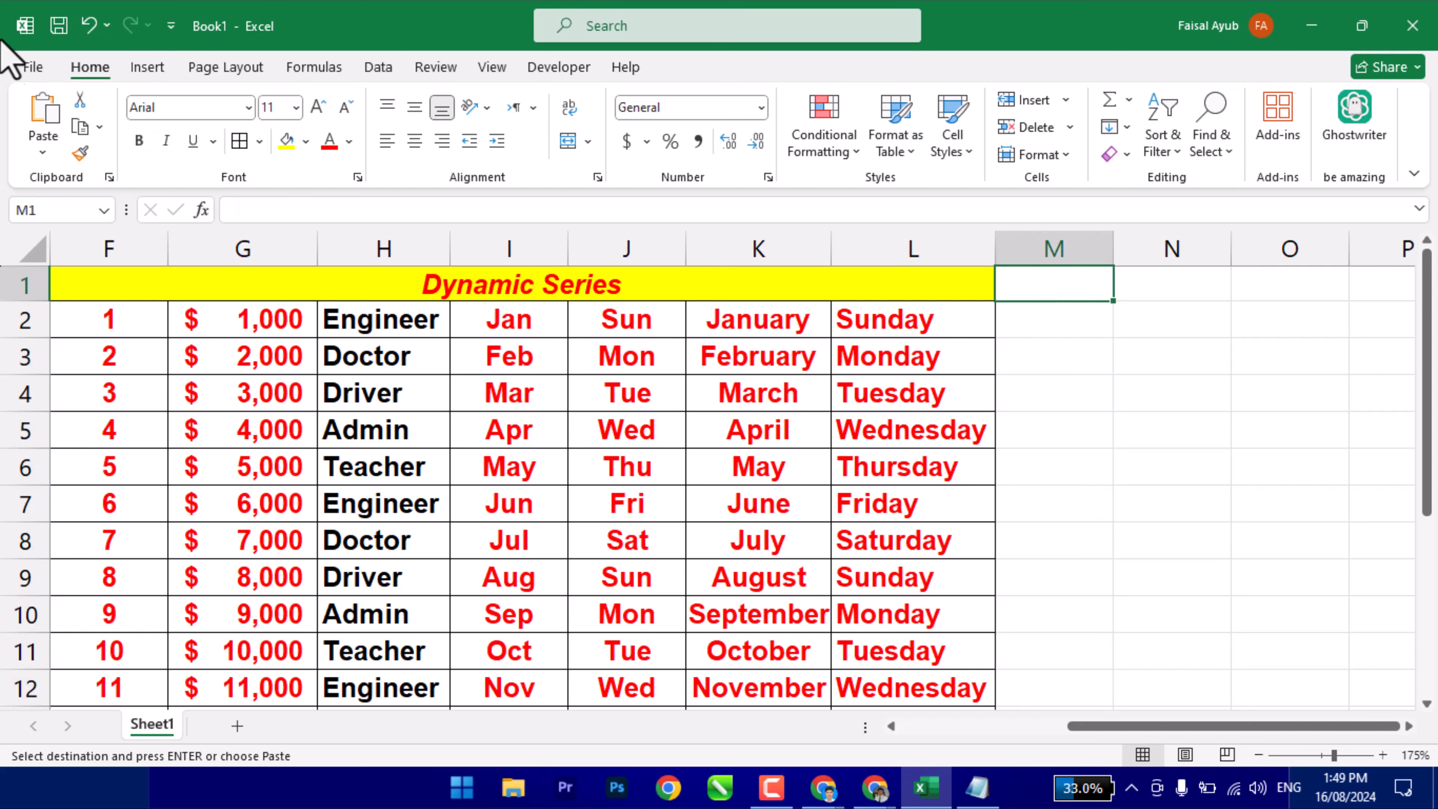
{"action": "left_click", "coordinate": [45, 119]}
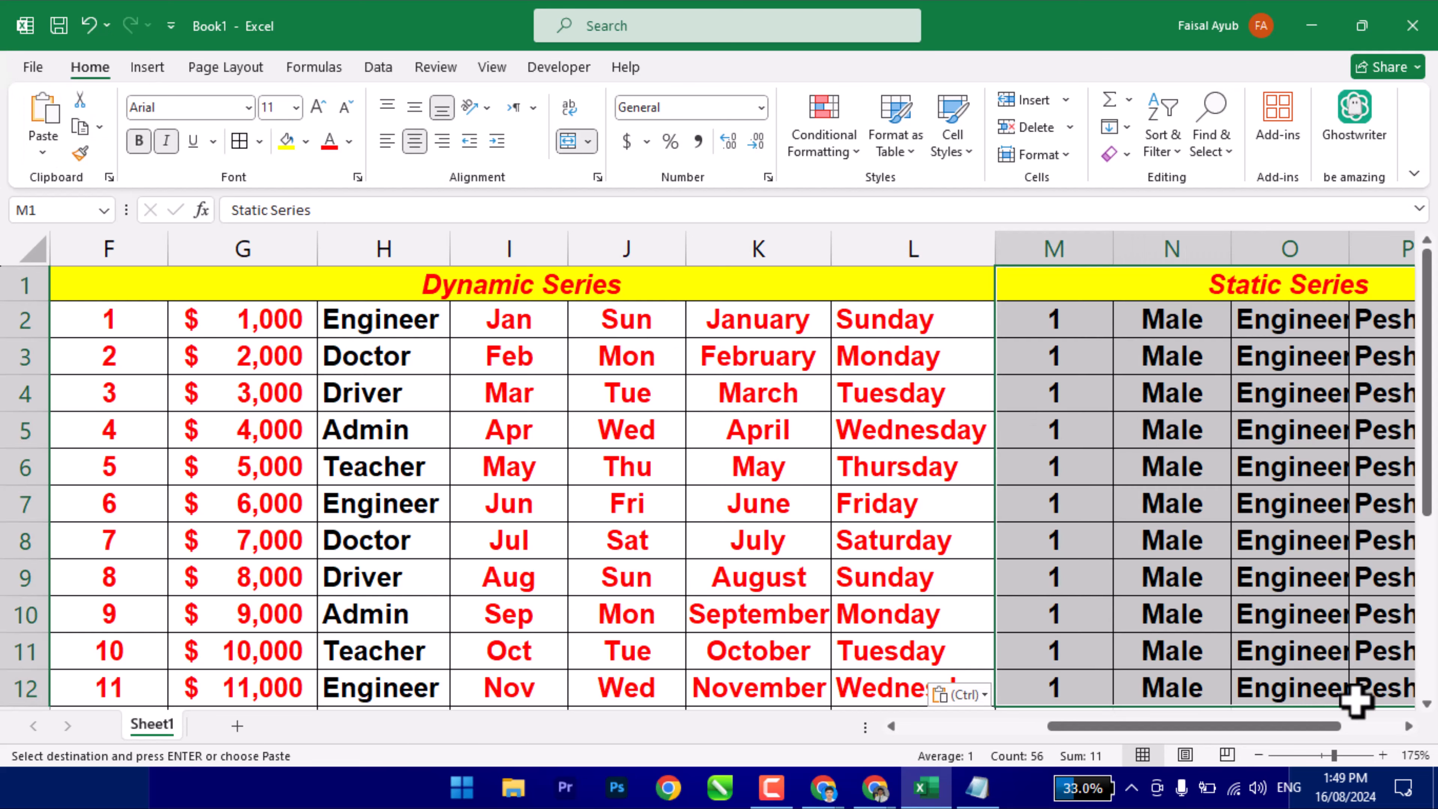
Change the heading of the pasted table in M1 to Custom Series.
{"action": "left_click", "coordinate": [1409, 727]}
{"action": "left_click", "coordinate": [792, 282]}
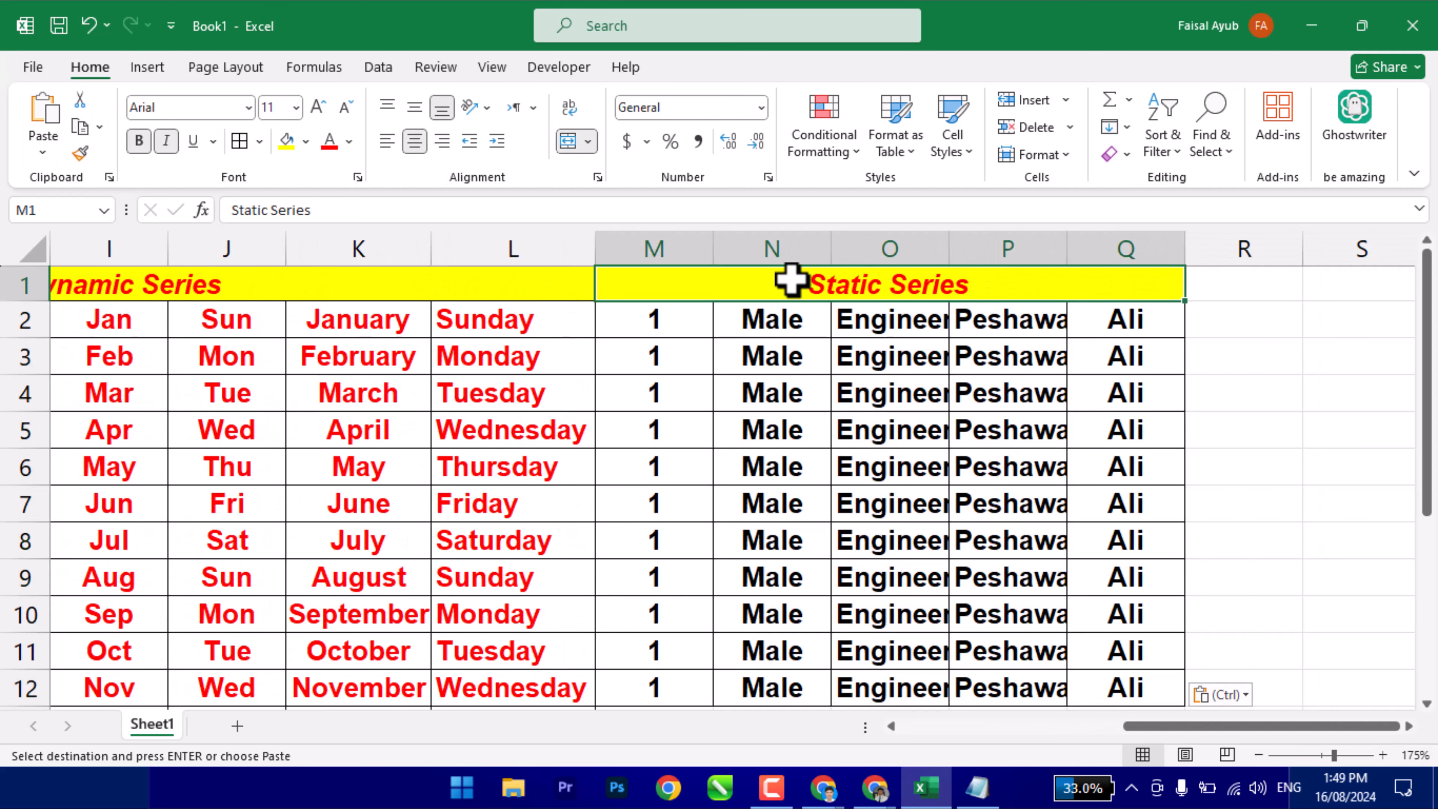
{"action": "type", "text": "Custom"}
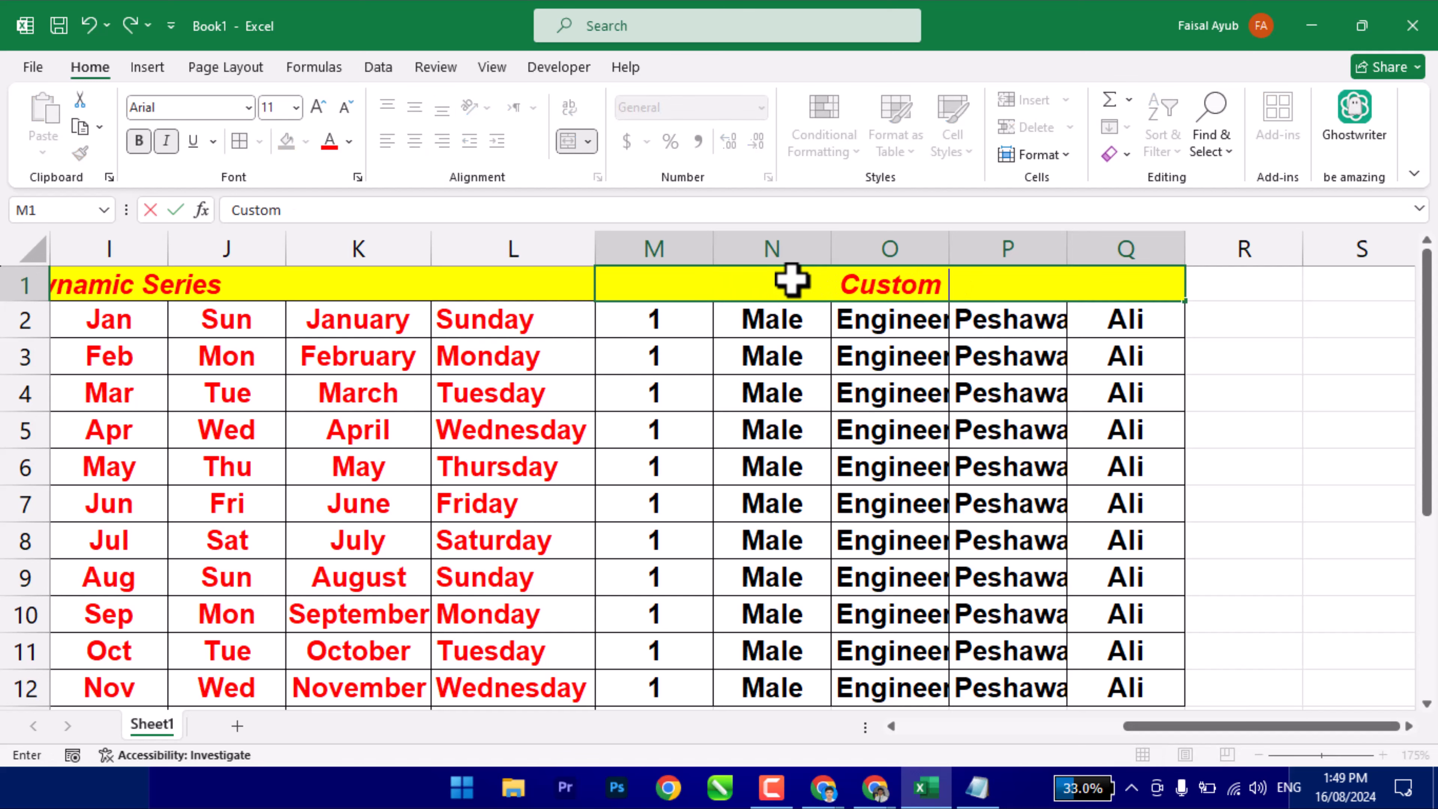
{"action": "type", "text": " Seires"}
{"action": "key", "text": "BackSpace"}
{"action": "key", "text": "BackSpace"}
{"action": "key", "text": "BackSpace"}
{"action": "key", "text": "BackSpace"}
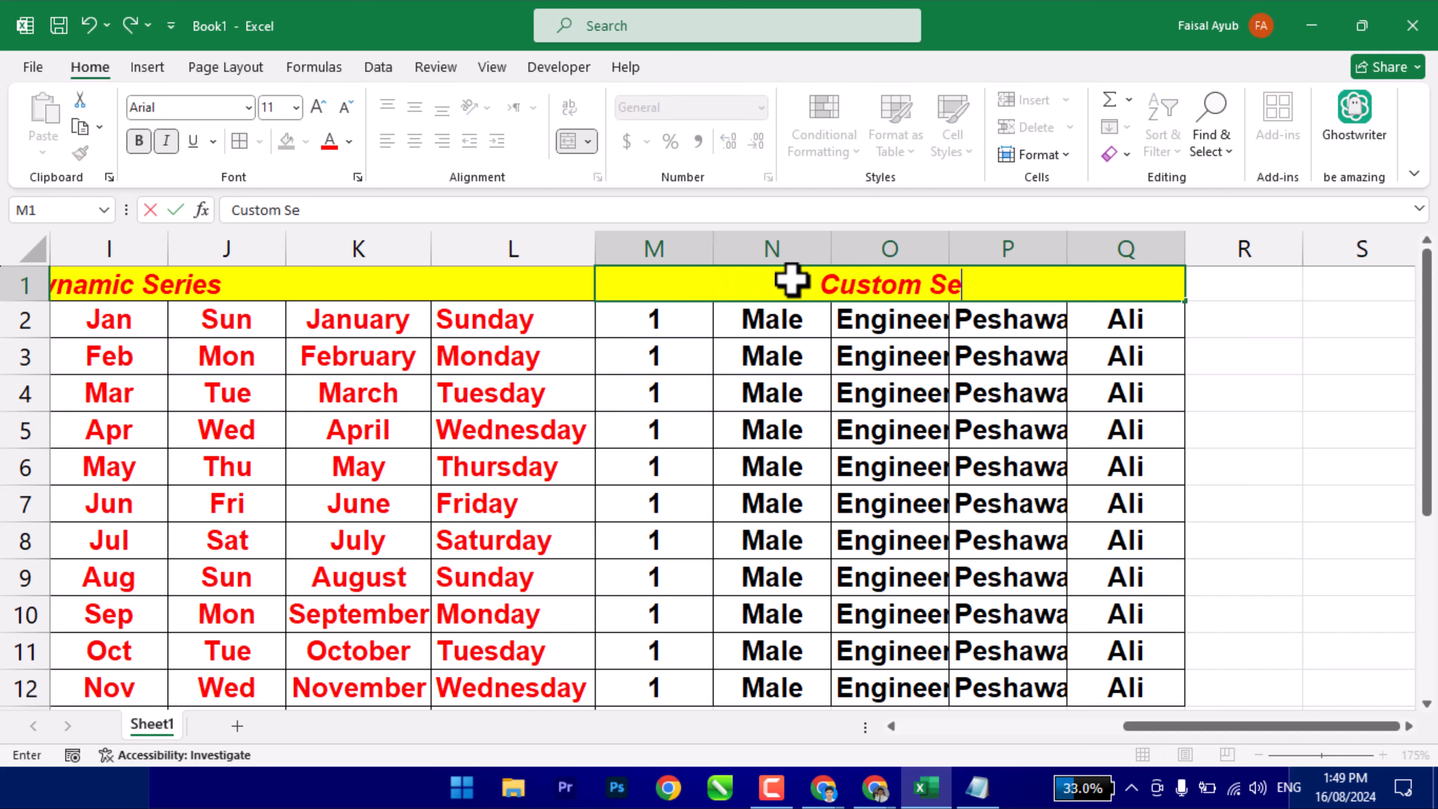
{"action": "type", "text": "ries"}
{"action": "key", "text": "Return"}
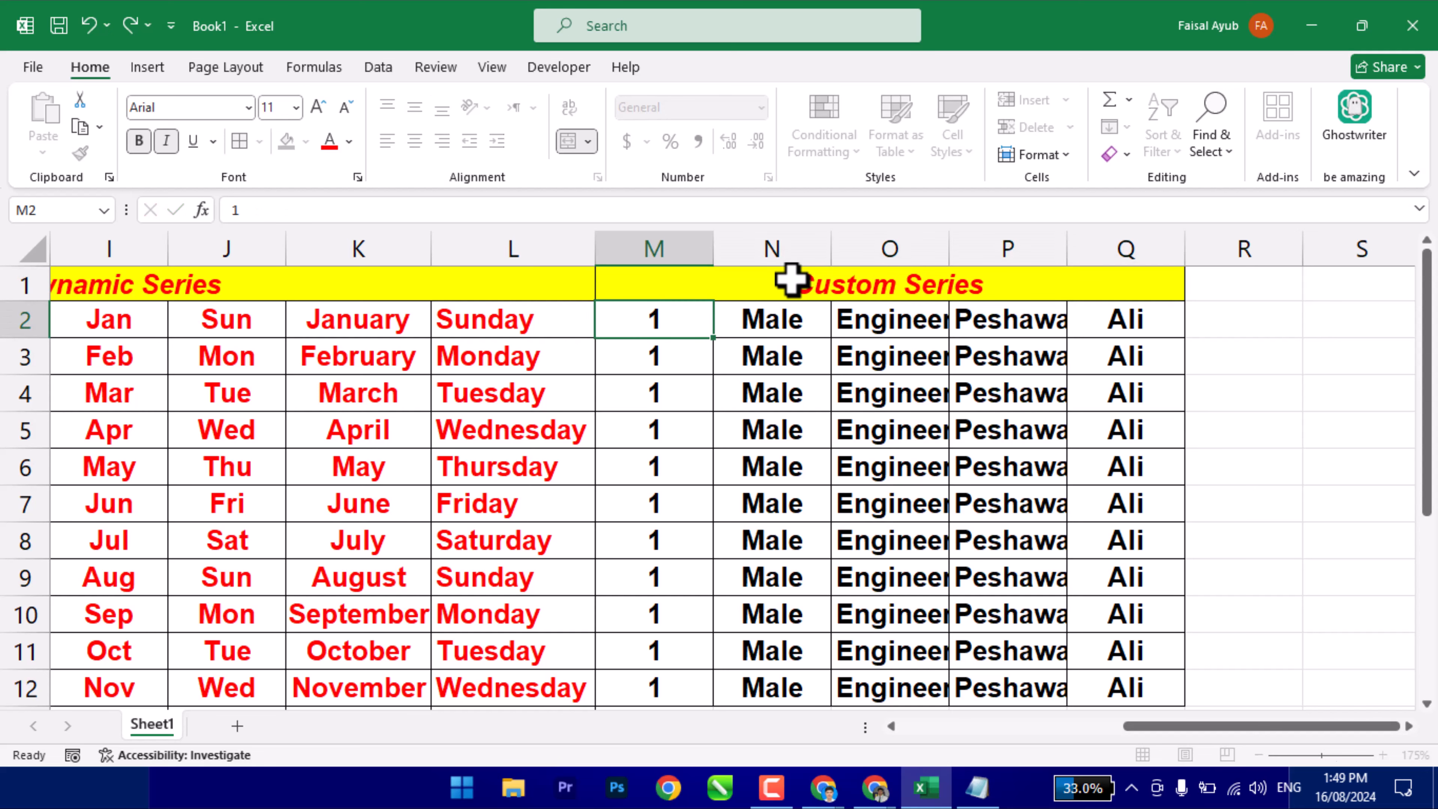
Clear the copied entries in M2:Q12 while keeping the cell borders and formatting.
{"action": "left_click_drag", "start_coordinate": [641, 322], "coordinate": [1115, 632]}
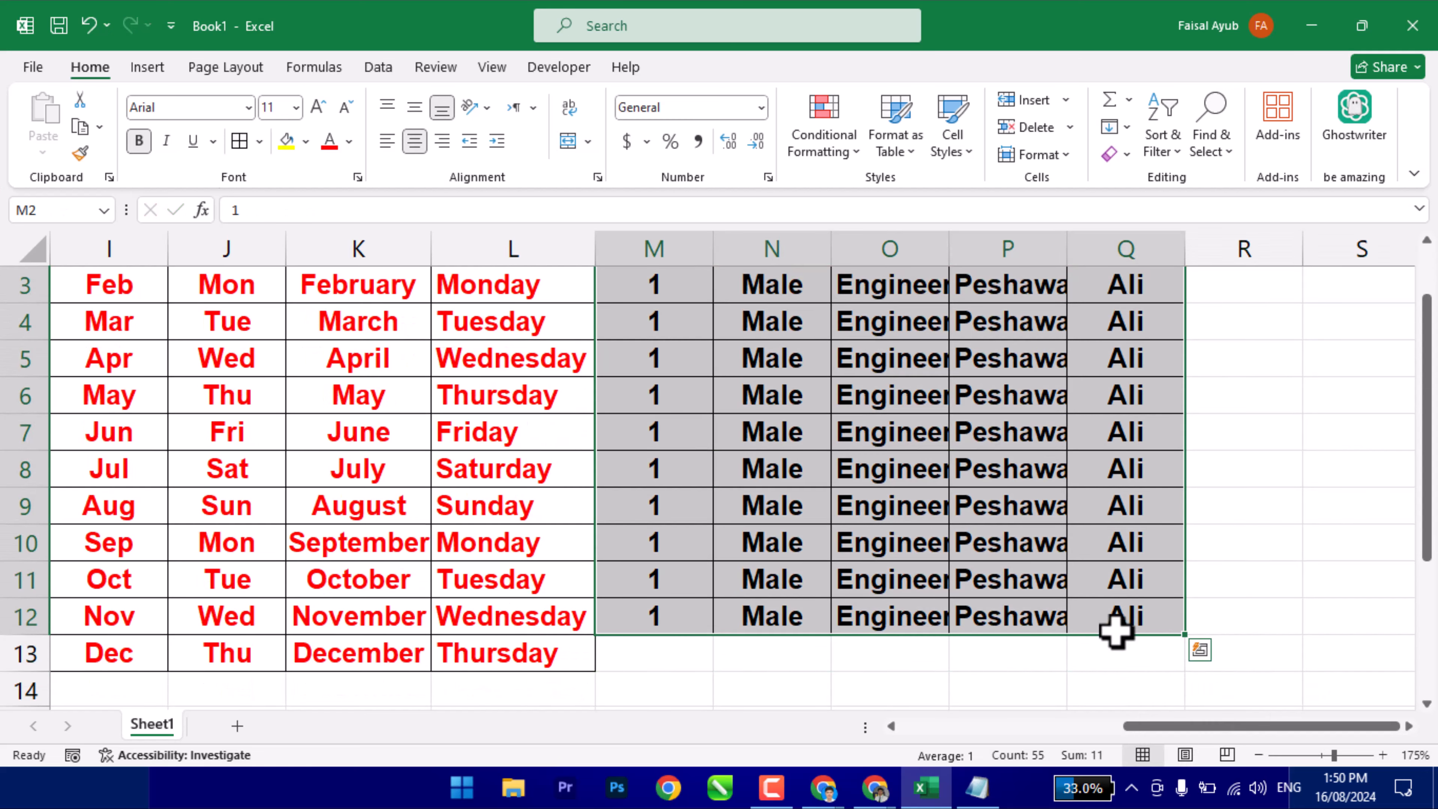
{"action": "key", "text": "ctrl+z"}
{"action": "left_click", "coordinate": [908, 419]}
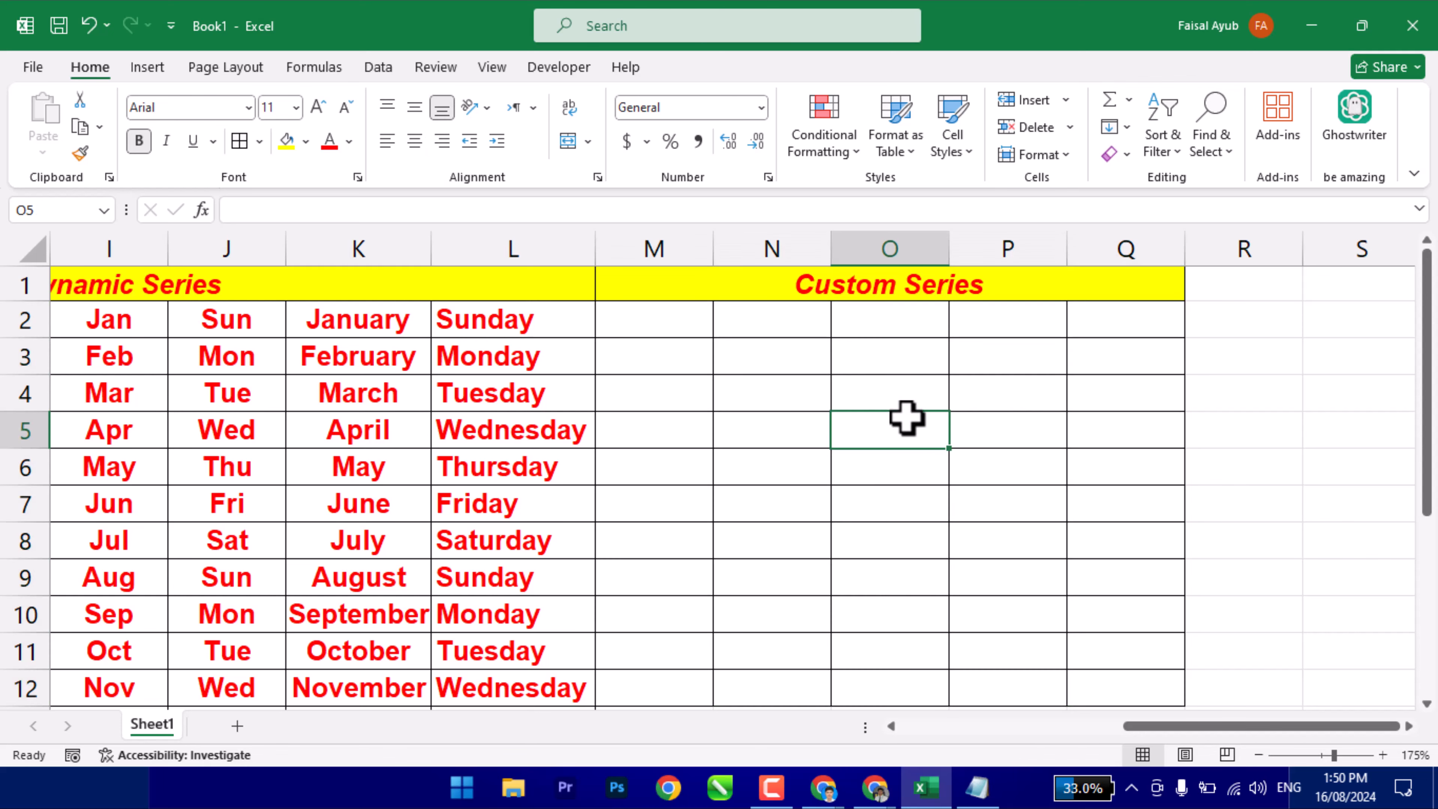
Enter the lowercase letters a to l one per cell down M2:M13, overriding any AutoComplete suggestion so M4 holds only c.
{"action": "left_click", "coordinate": [688, 323]}
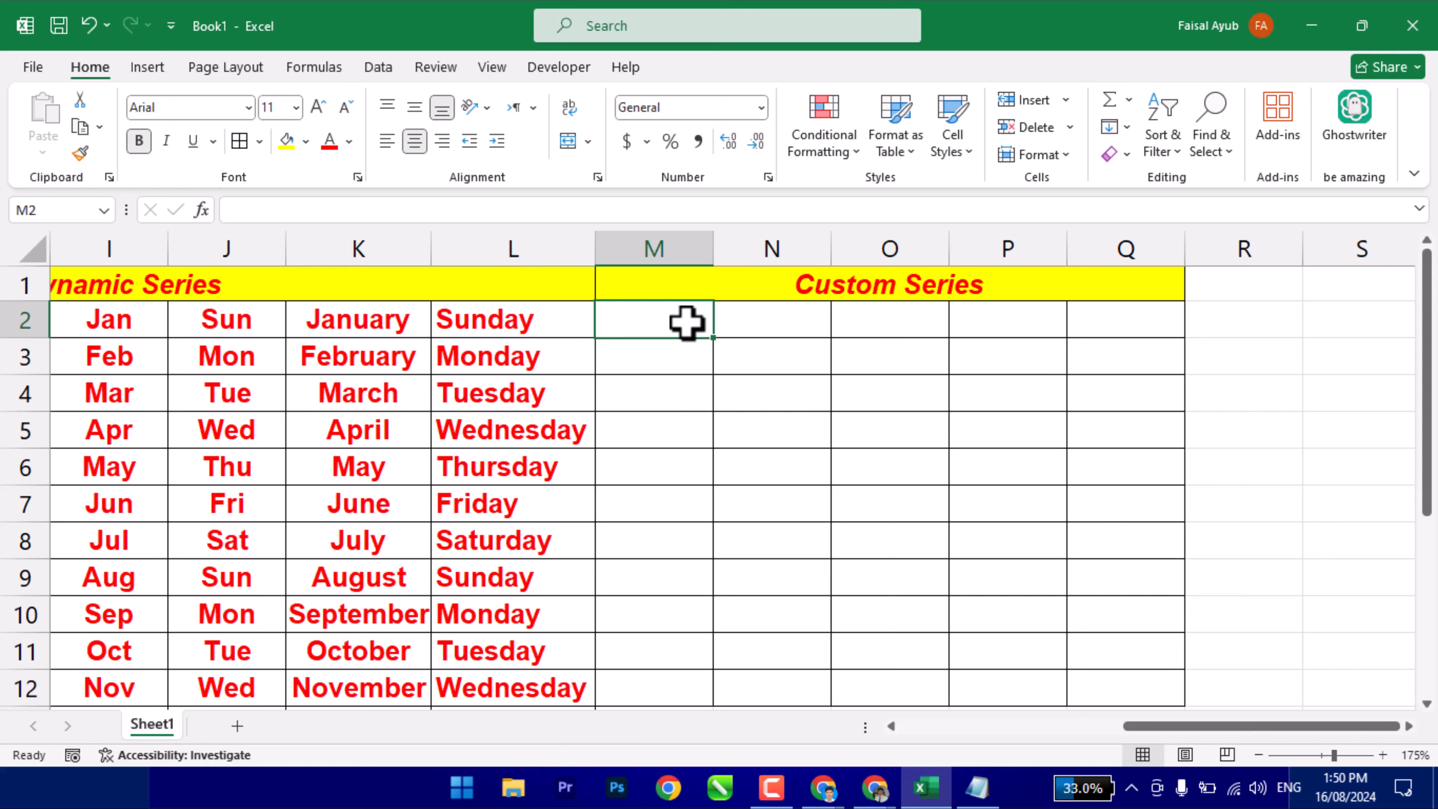
{"action": "type", "text": "a"}
{"action": "key", "text": "Return"}
{"action": "type", "text": "b"}
{"action": "key", "text": "Return"}
{"action": "type", "text": "c"}
{"action": "key", "text": "Return"}
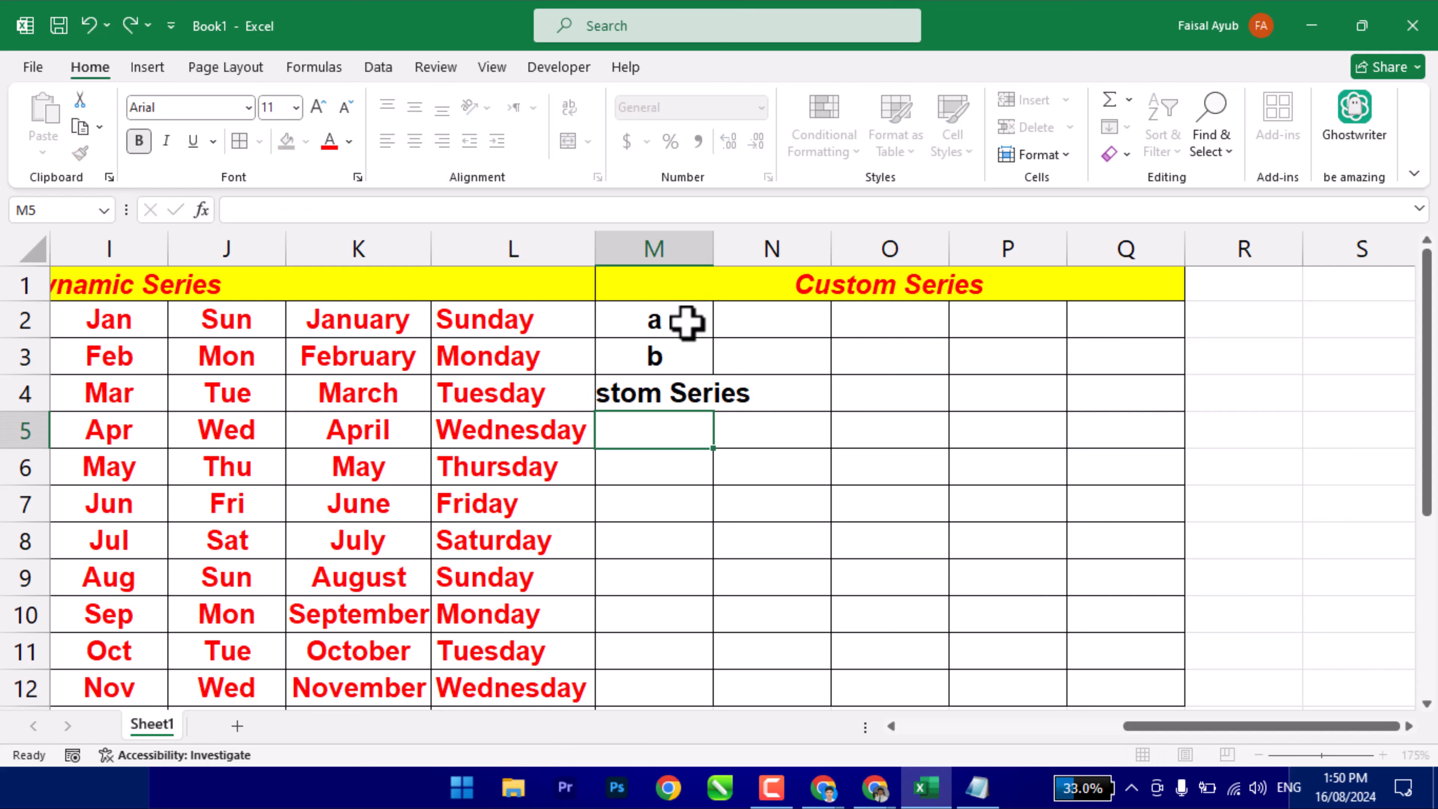
{"action": "key", "text": "Up"}
{"action": "type", "text": "c\\"}
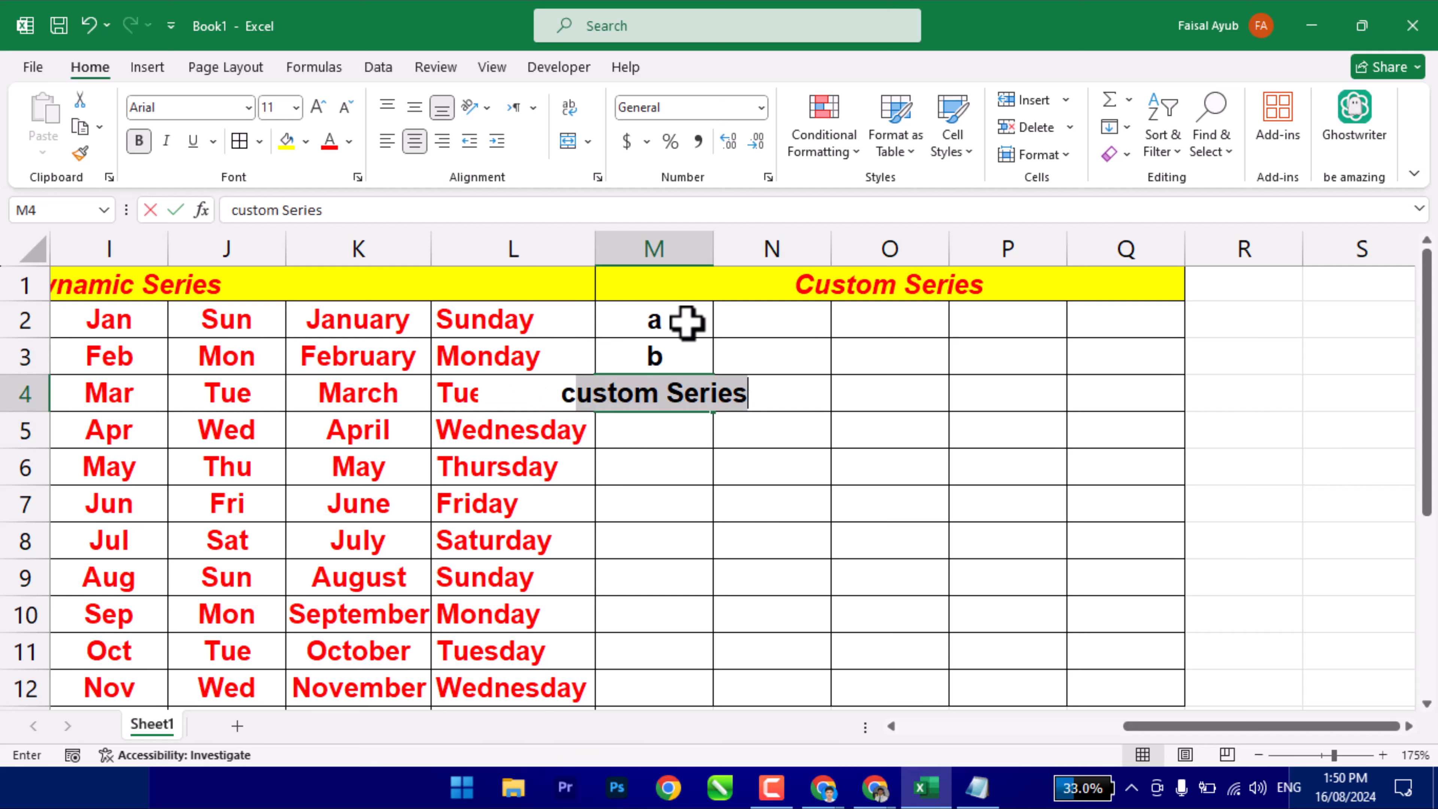
{"action": "key", "text": "BackSpace"}
{"action": "key", "text": "Return"}
{"action": "type", "text": "d"}
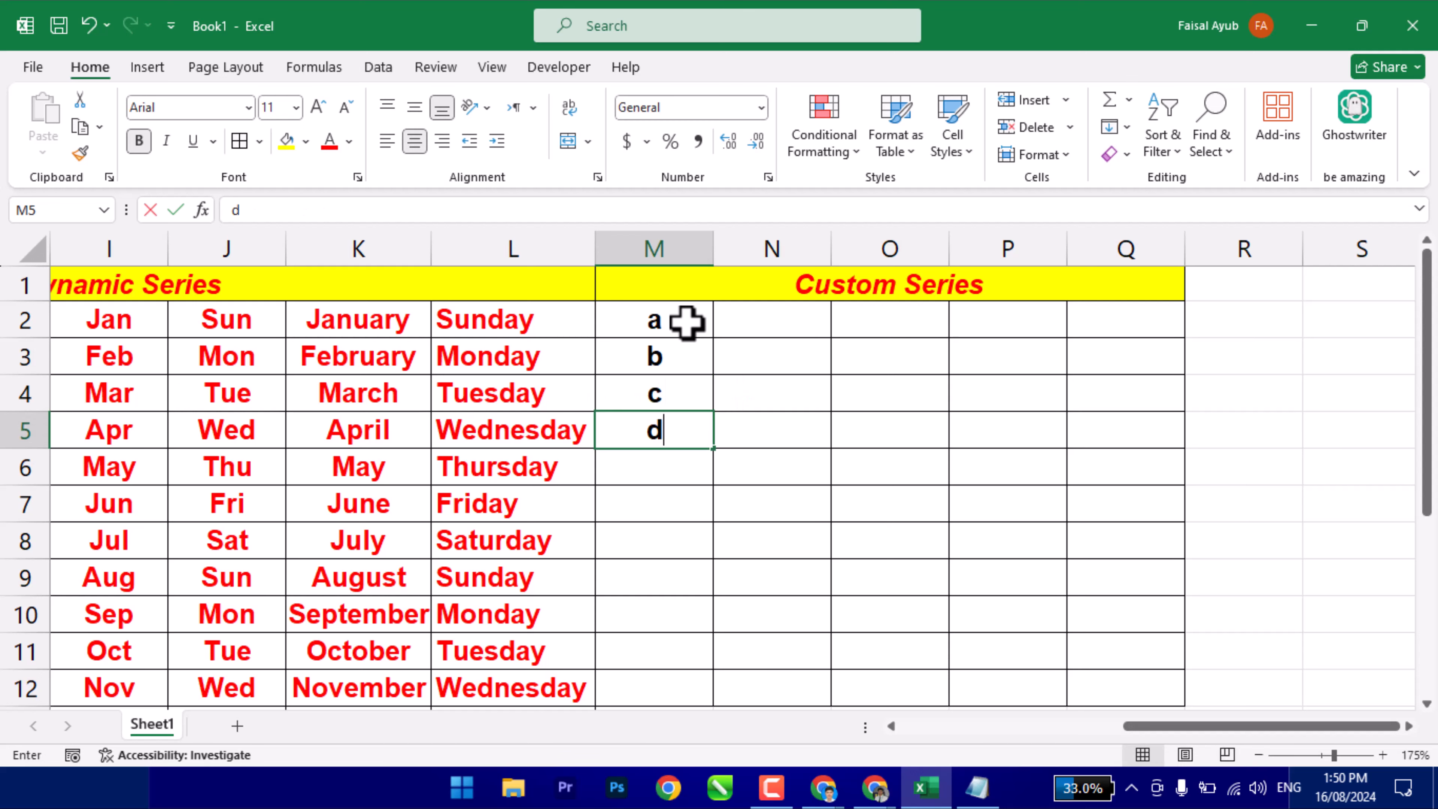
{"action": "key", "text": "Return"}
{"action": "type", "text": "e"}
{"action": "key", "text": "Return"}
{"action": "type", "text": "f"}
{"action": "key", "text": "Return"}
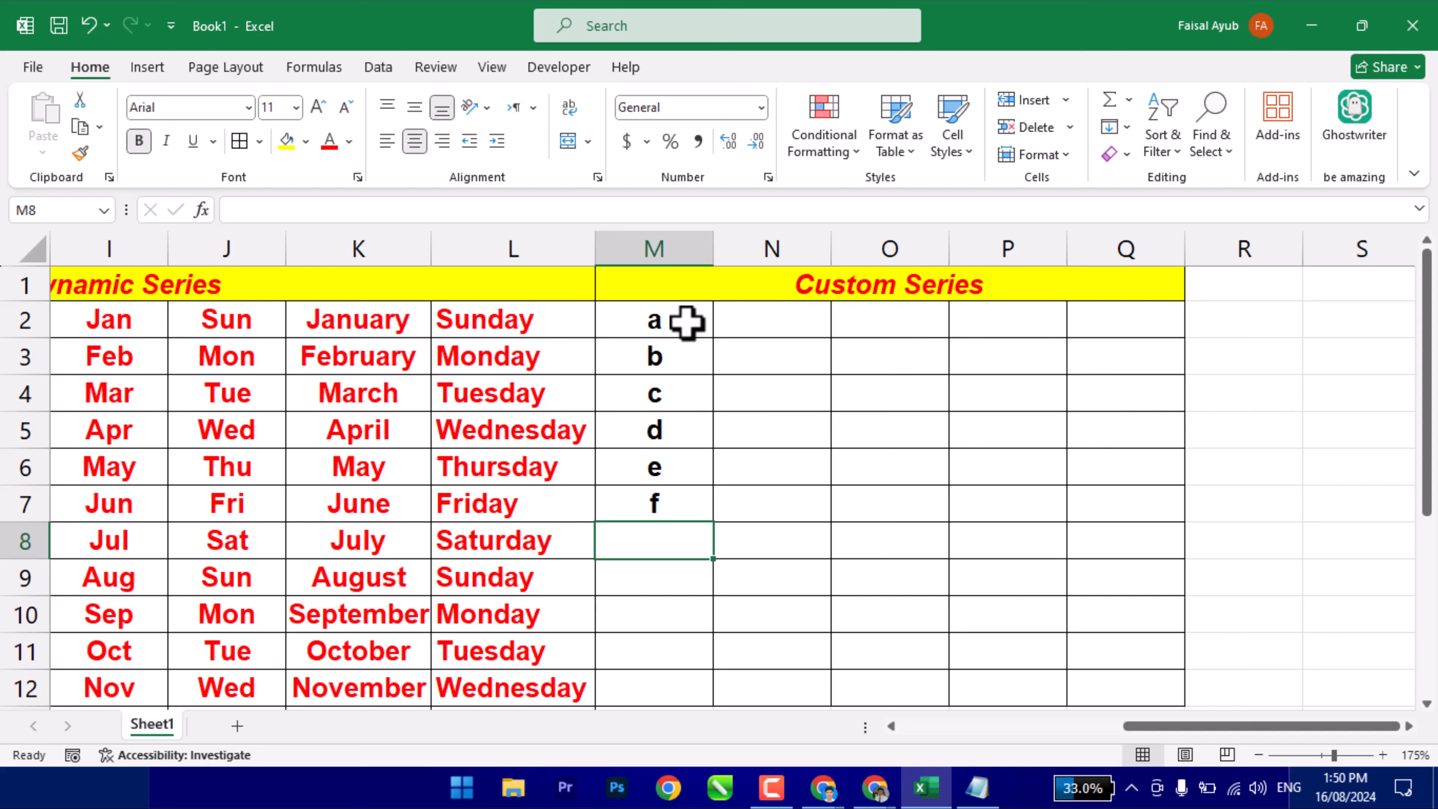
{"action": "type", "text": "g"}
{"action": "key", "text": "Return"}
{"action": "type", "text": "h"}
{"action": "key", "text": "Return"}
{"action": "type", "text": "i"}
{"action": "key", "text": "Return"}
{"action": "type", "text": "j"}
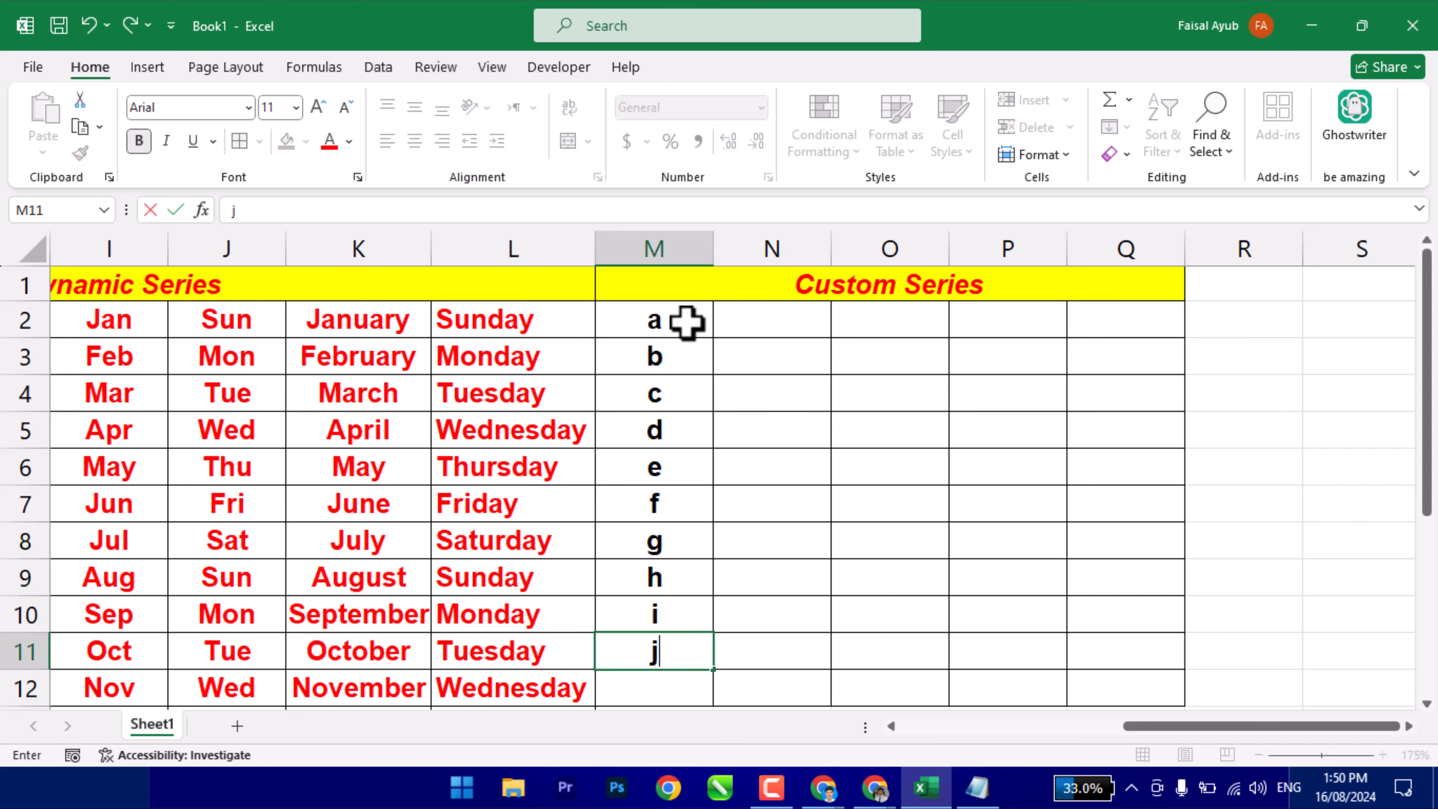
{"action": "key", "text": "Return"}
{"action": "type", "text": "k"}
{"action": "key", "text": "Return"}
{"action": "type", "text": "l"}
{"action": "key", "text": "Return"}
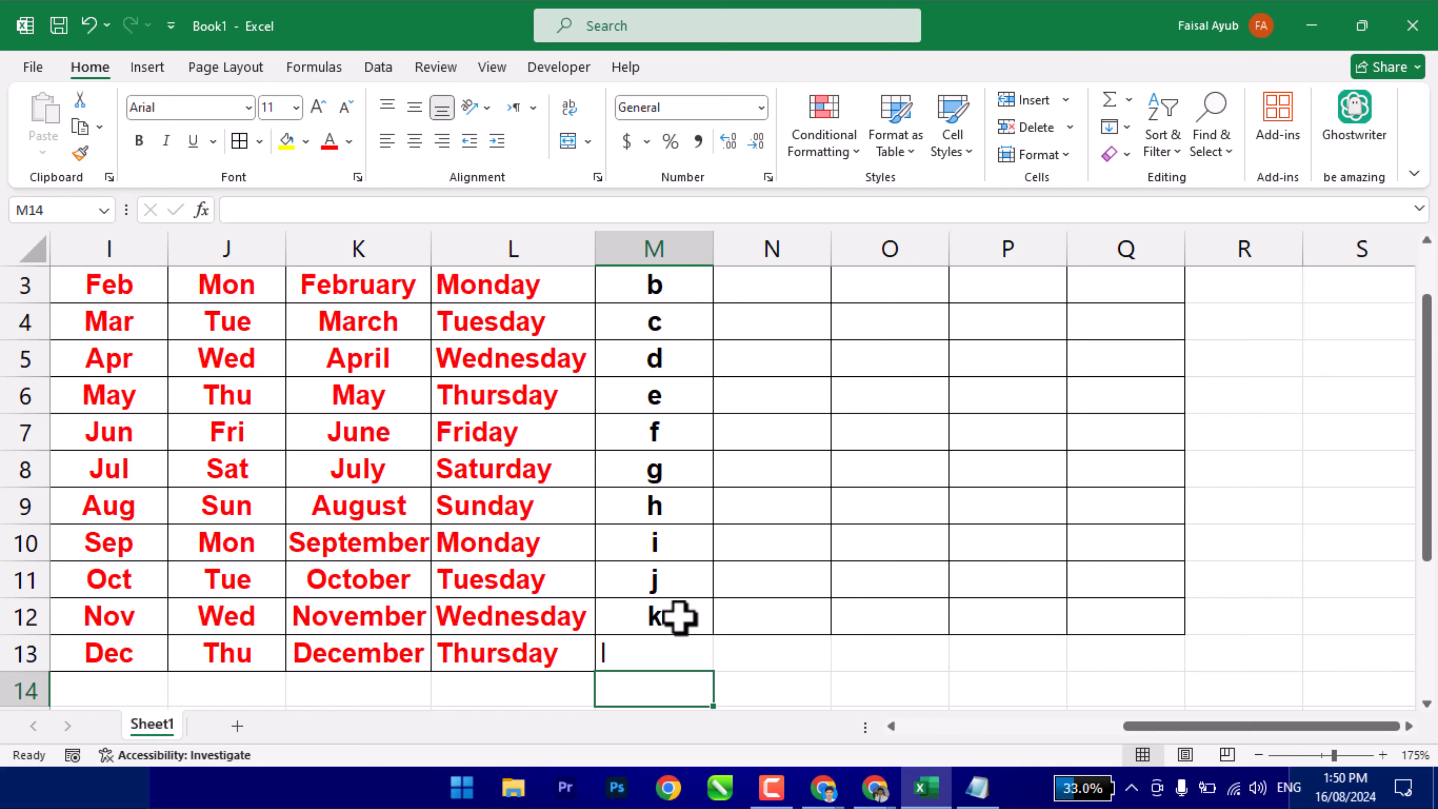
Extend the bordered formatting of M12:Q12 down to row 13 and enter l in M13.
{"action": "left_click_drag", "start_coordinate": [660, 617], "coordinate": [1189, 671]}
{"action": "left_click", "coordinate": [658, 655]}
{"action": "type", "text": "l"}
{"action": "left_click", "coordinate": [700, 469]}
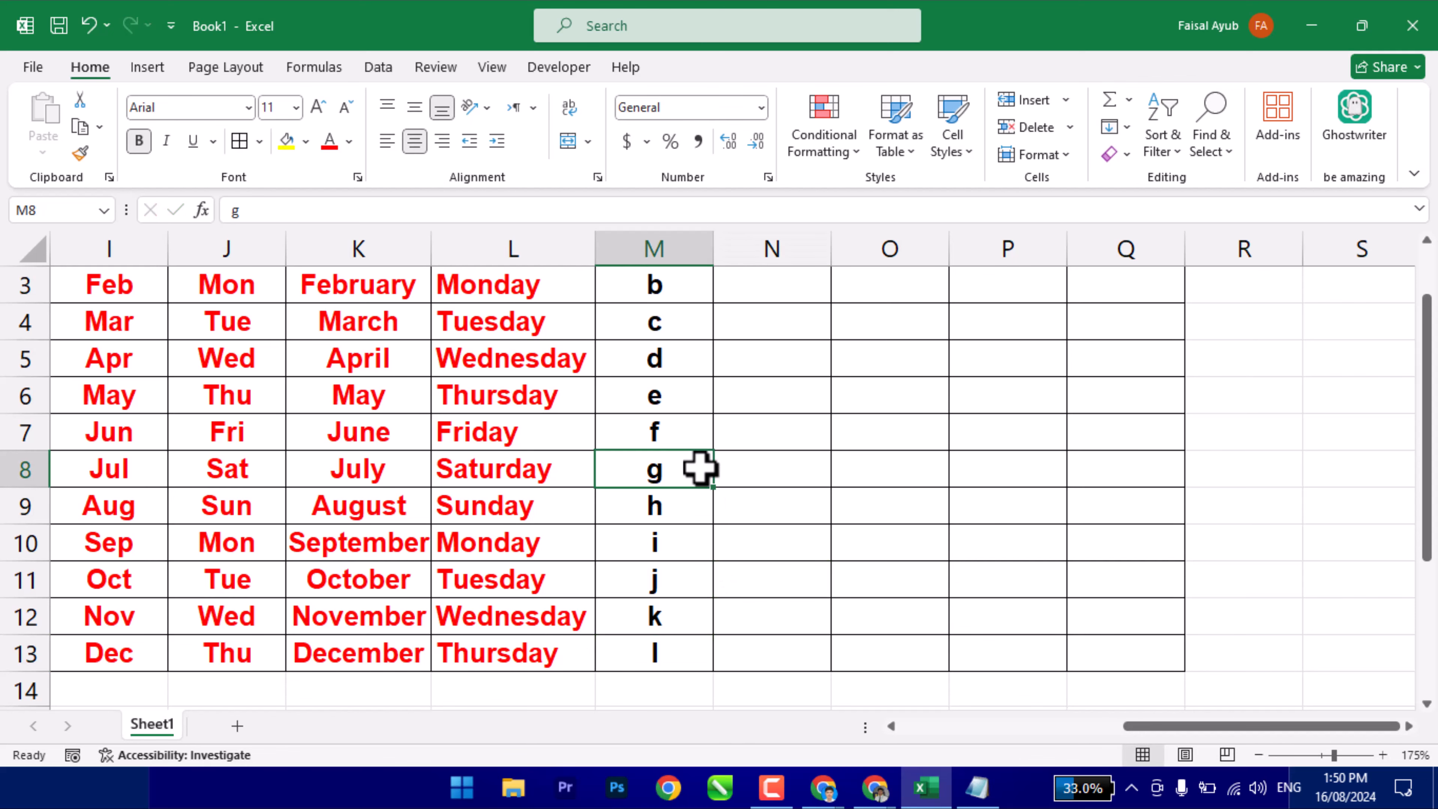
{"action": "scroll", "coordinate": [663, 454], "scroll_direction": "up", "scroll_amount": 1}
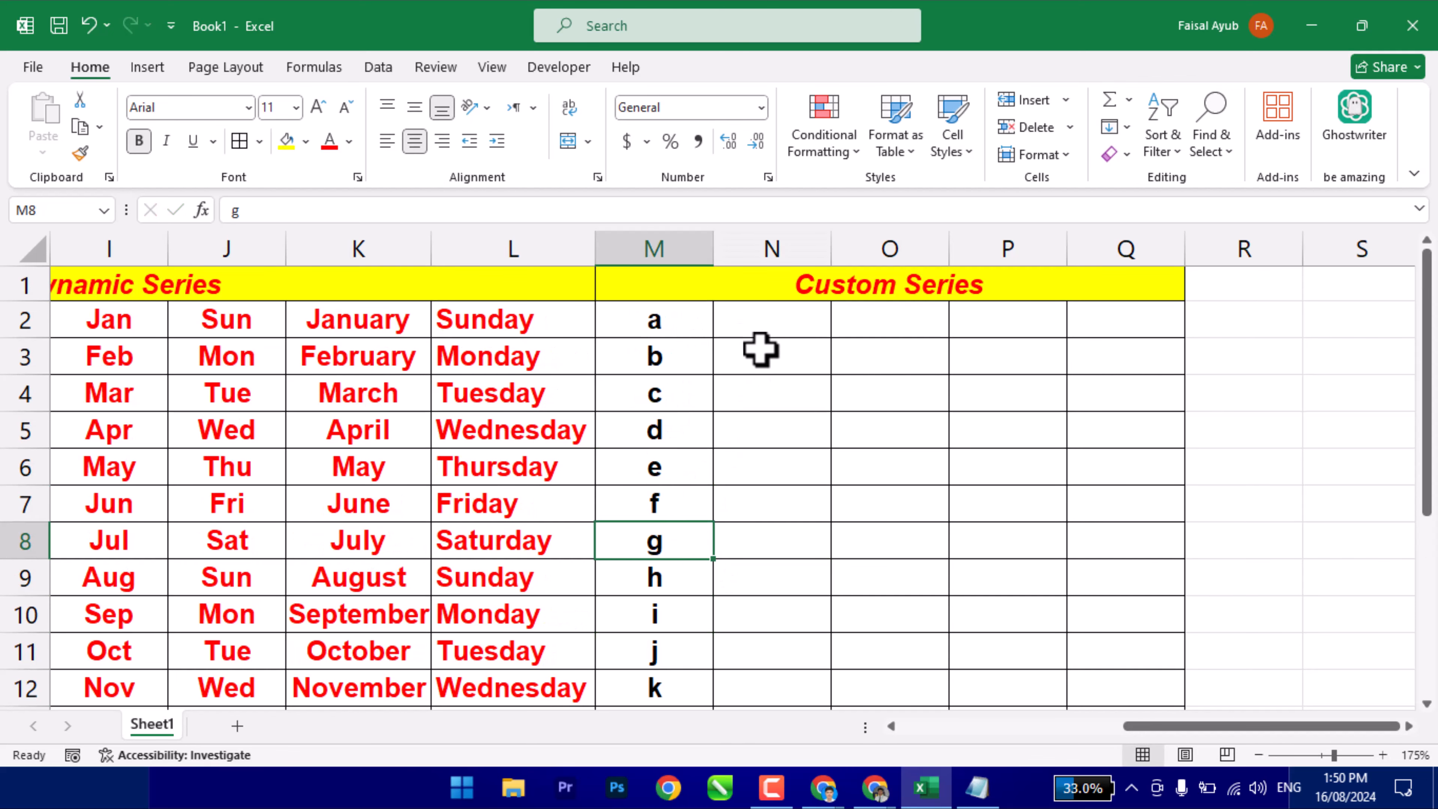
Enter a in N2 and fill it down to N13.
{"action": "left_click", "coordinate": [754, 324]}
{"action": "type", "text": "a"}
{"action": "key", "text": "Return"}
{"action": "left_click", "coordinate": [750, 322]}
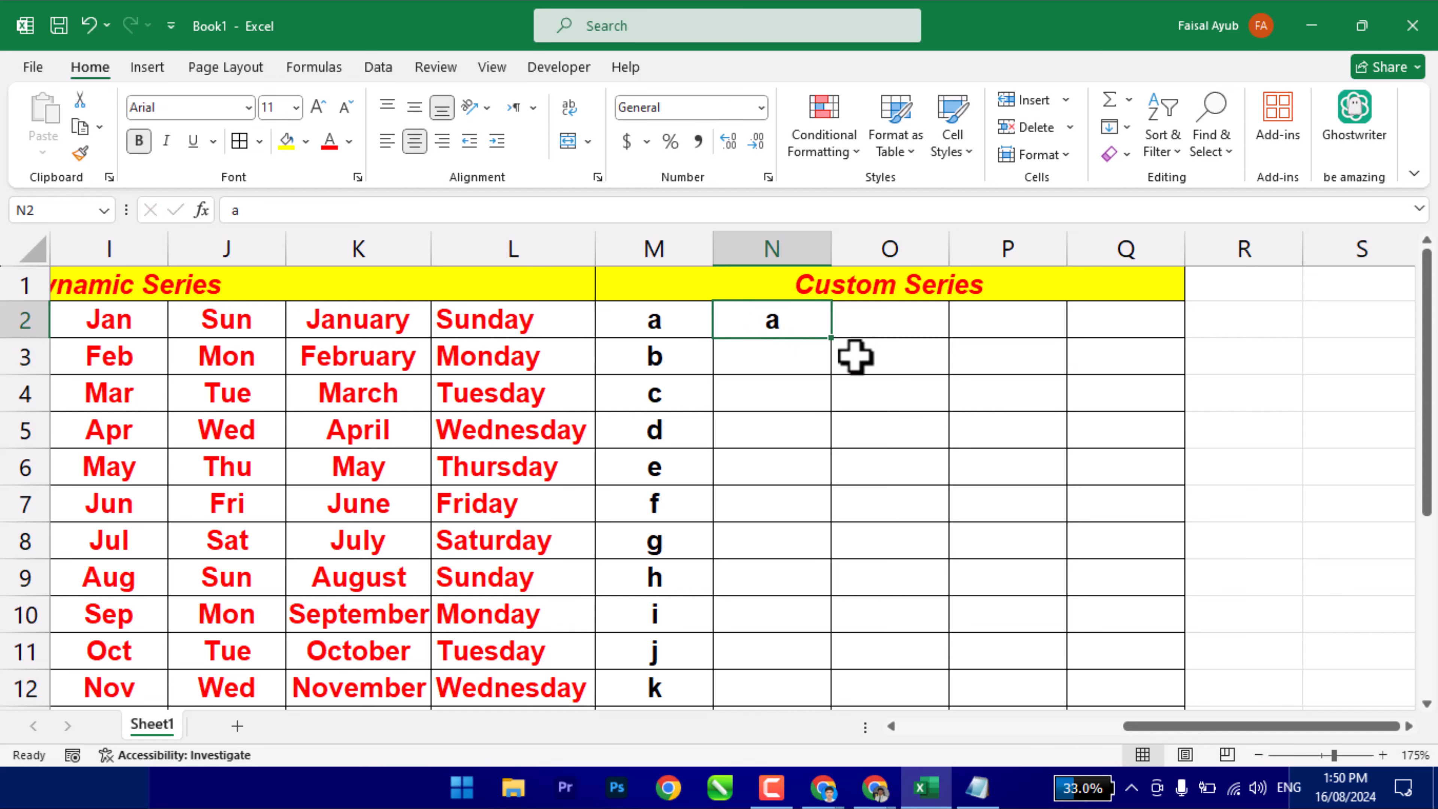
{"action": "left_click_drag", "start_coordinate": [833, 339], "coordinate": [830, 731]}
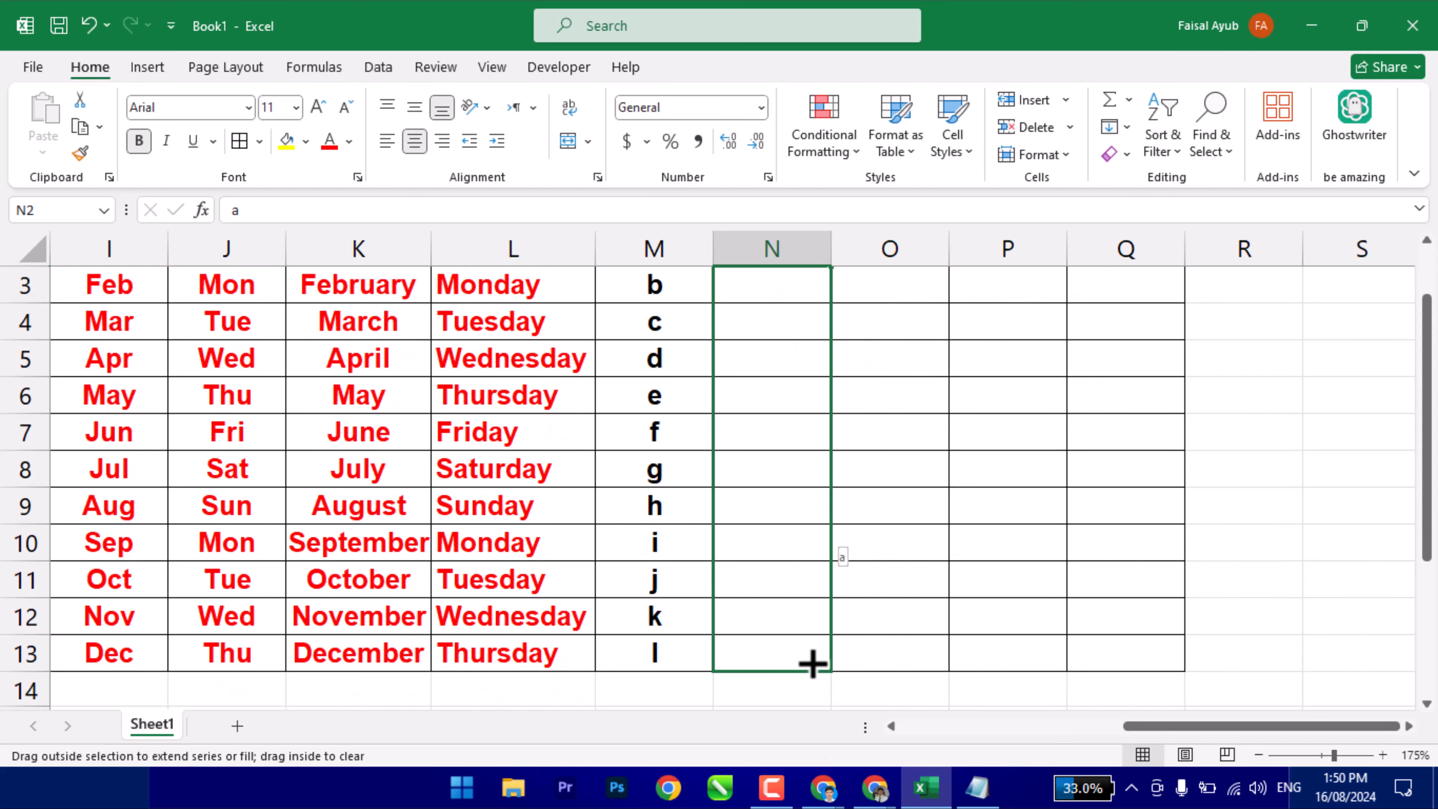
{"action": "left_click_drag", "start_coordinate": [813, 663], "coordinate": [813, 664]}
{"action": "scroll", "coordinate": [771, 582], "scroll_direction": "up", "scroll_amount": 1}
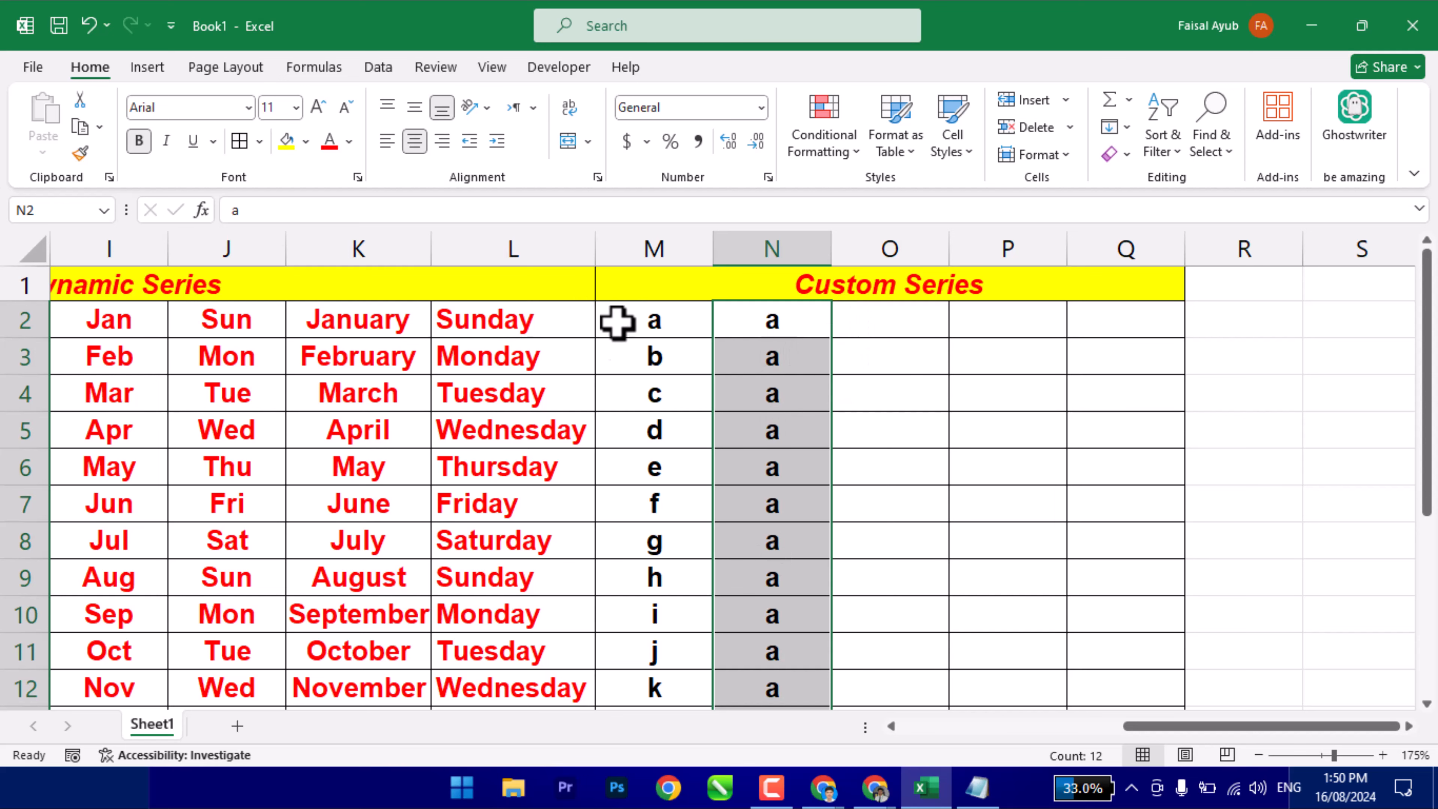
Import cells M2:M13 as a new custom list for fill sequences through the Advanced options and accept the settings.
{"action": "left_click_drag", "start_coordinate": [617, 322], "coordinate": [639, 691]}
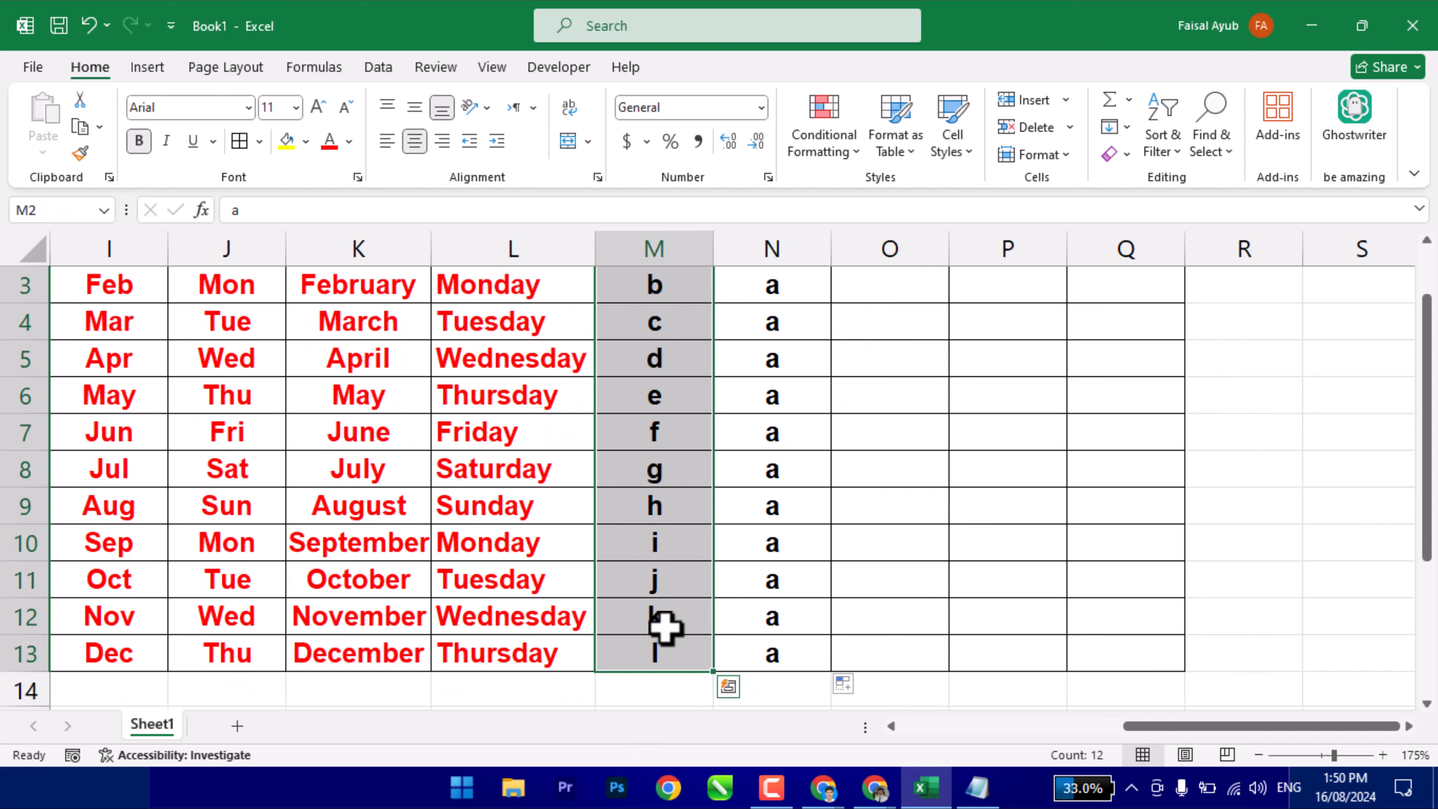
{"action": "scroll", "coordinate": [665, 626], "scroll_direction": "up", "scroll_amount": 1}
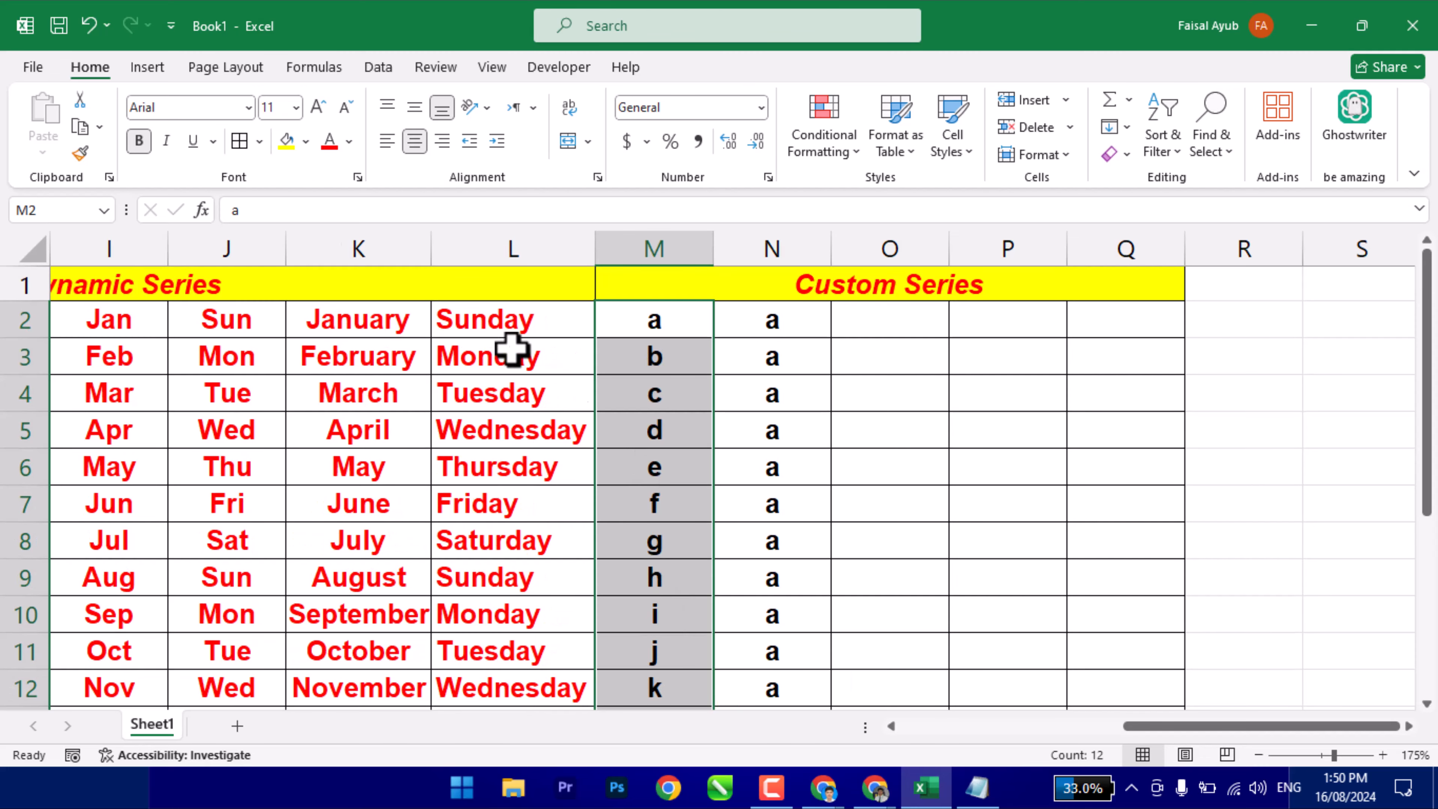
{"action": "left_click", "coordinate": [28, 66]}
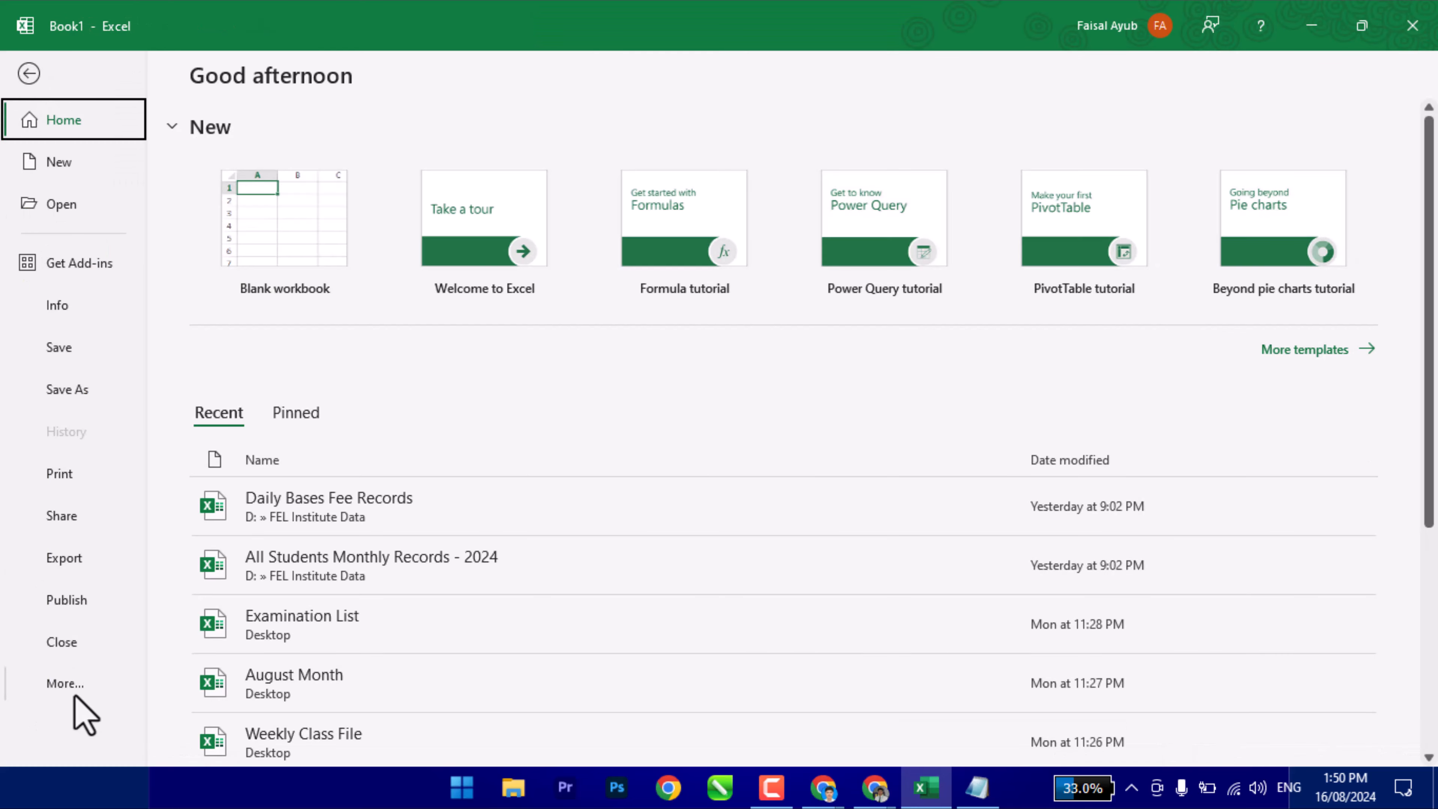
{"action": "left_click", "coordinate": [65, 684]}
{"action": "left_click", "coordinate": [207, 727]}
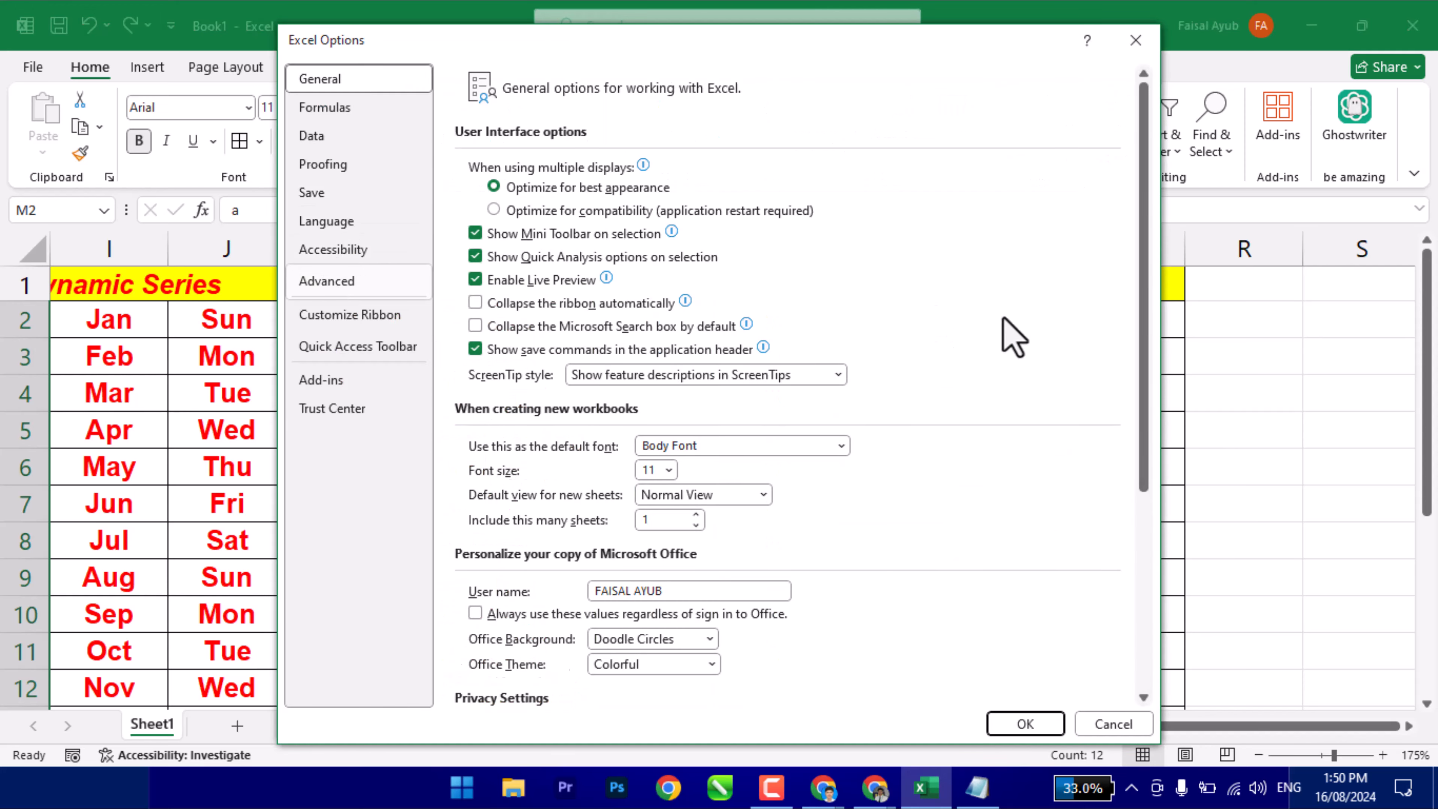
{"action": "left_click_drag", "start_coordinate": [1155, 159], "coordinate": [1123, 648]}
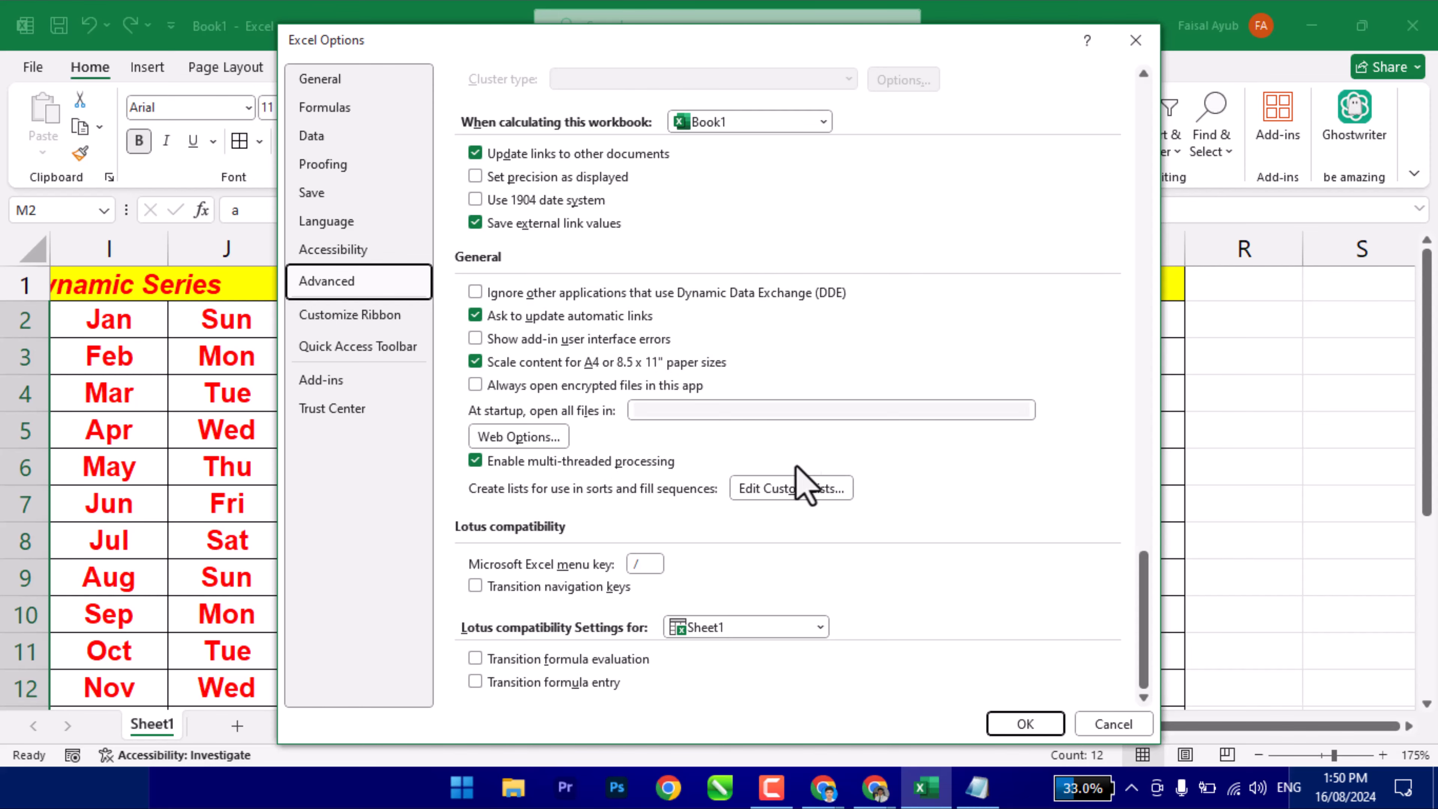
{"action": "left_click", "coordinate": [775, 488]}
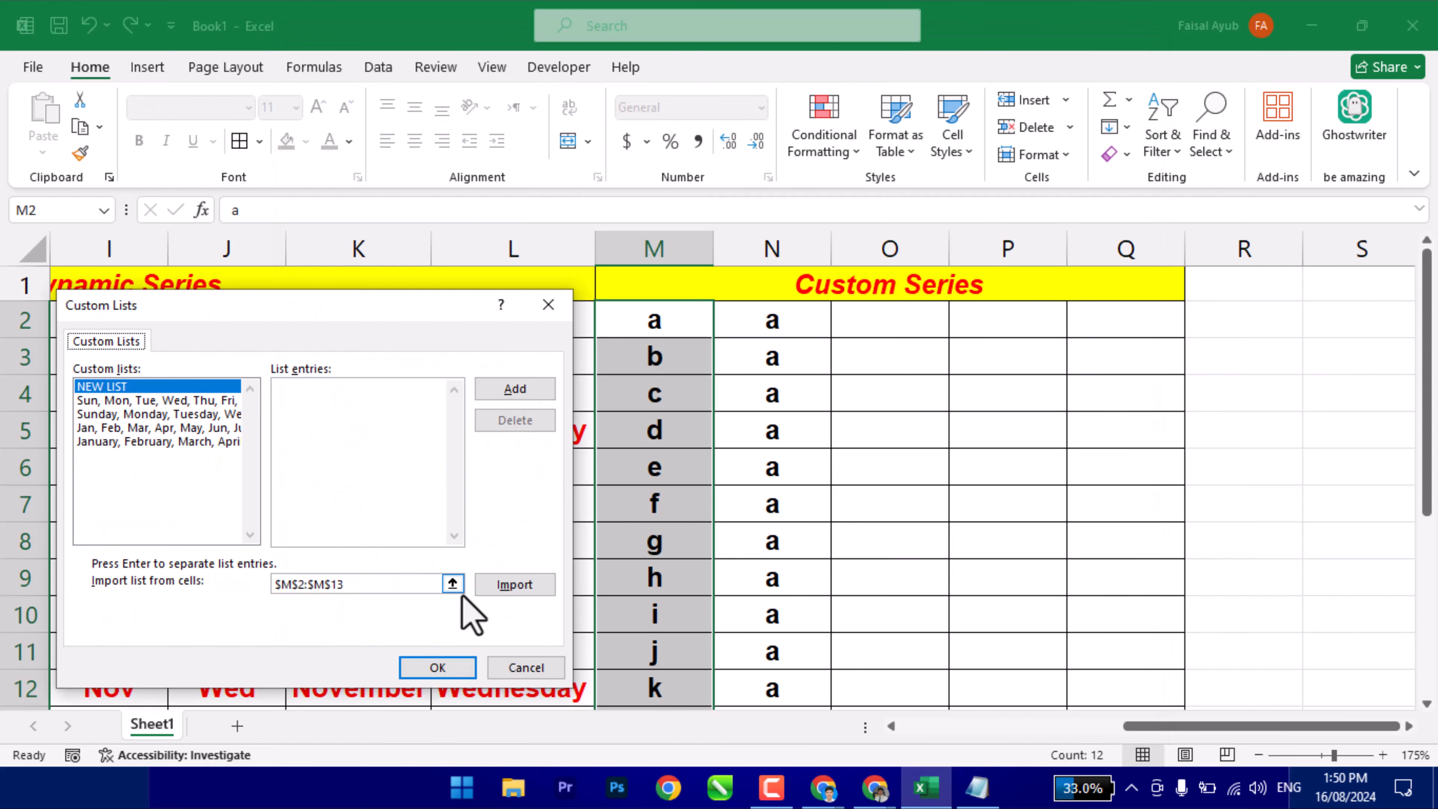
{"action": "left_click", "coordinate": [512, 584]}
{"action": "left_click", "coordinate": [469, 669]}
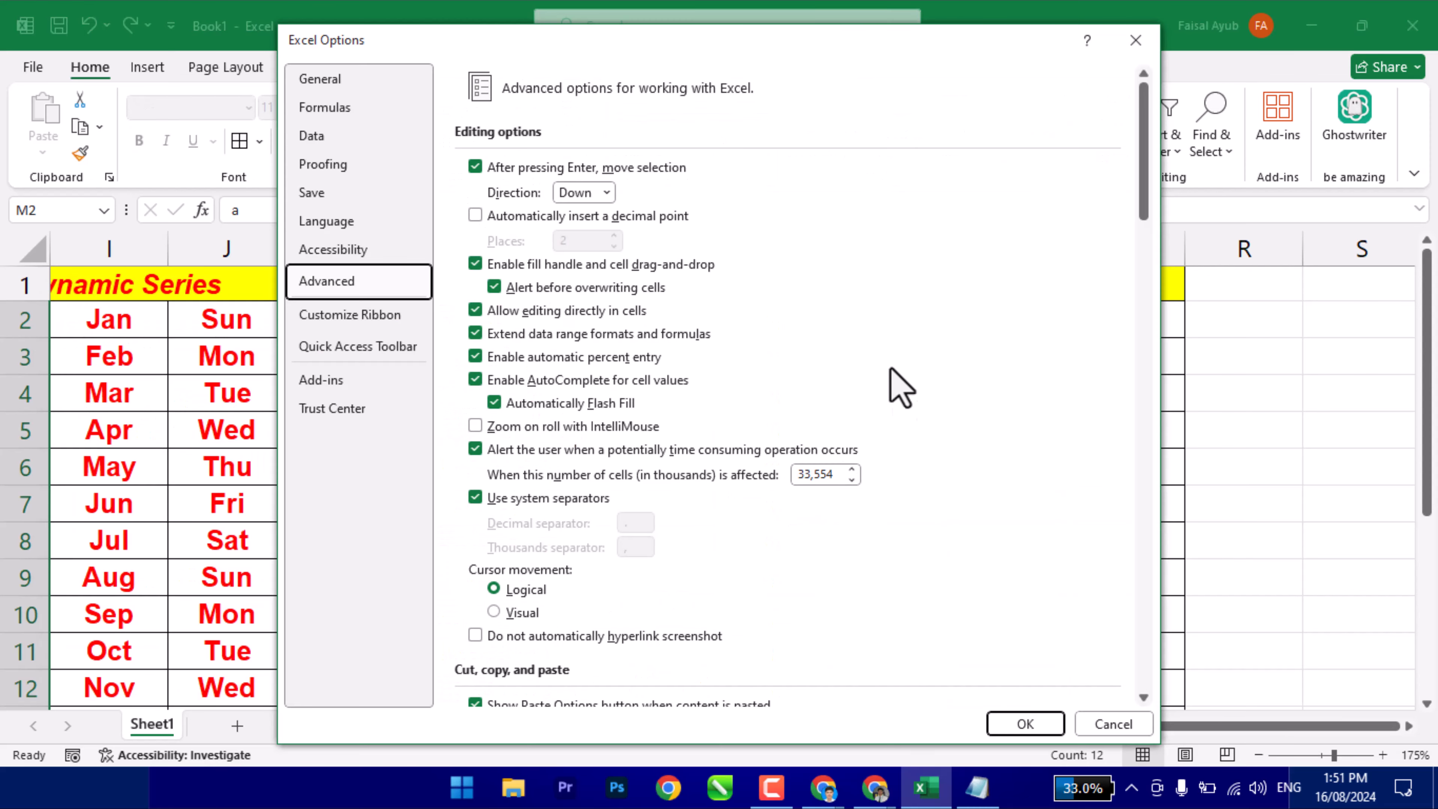
{"action": "left_click", "coordinate": [1011, 726]}
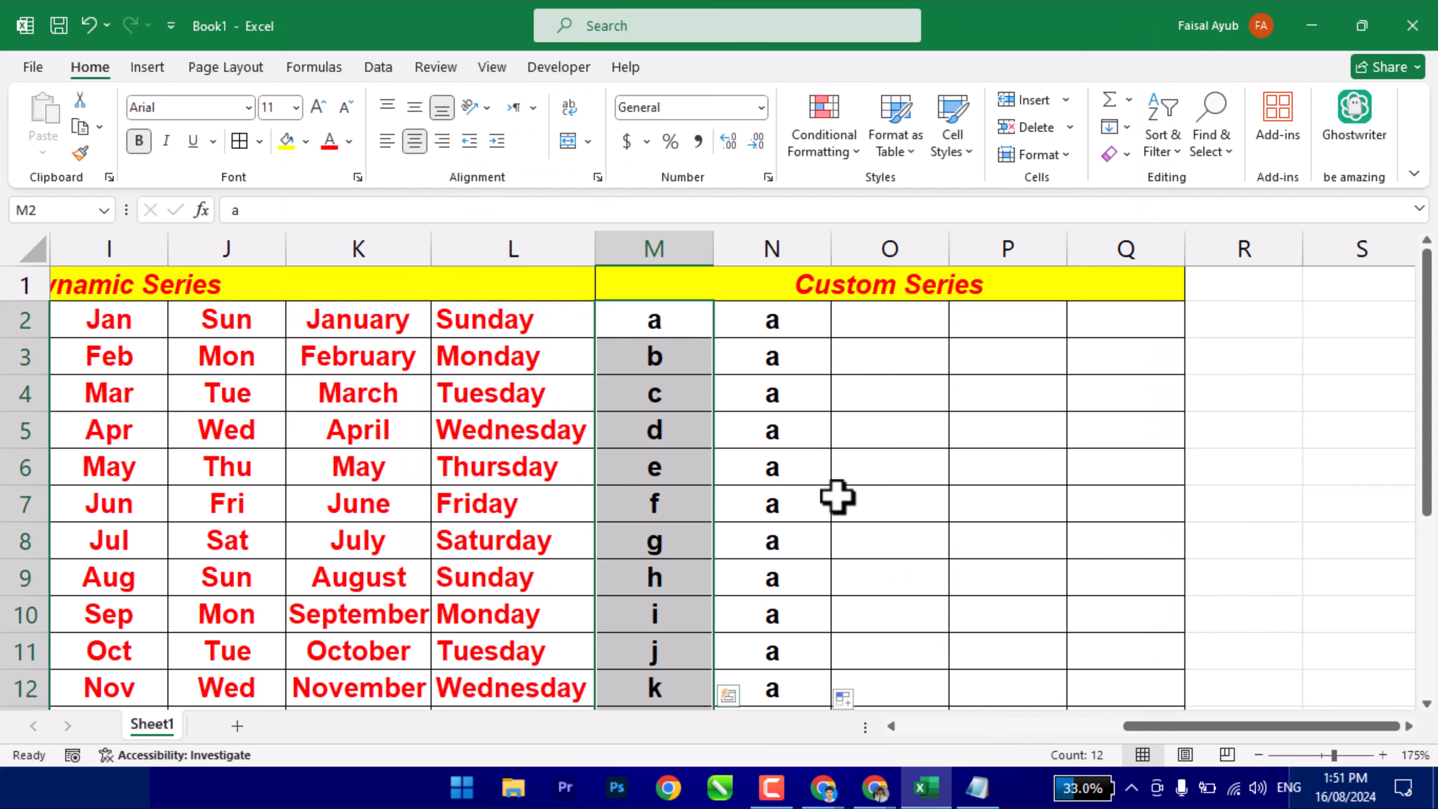
Enter a in O2 and fill the custom letter series down to O13.
{"action": "left_click", "coordinate": [858, 334]}
{"action": "type", "text": "a"}
{"action": "key", "text": "Return"}
{"action": "left_click", "coordinate": [860, 332]}
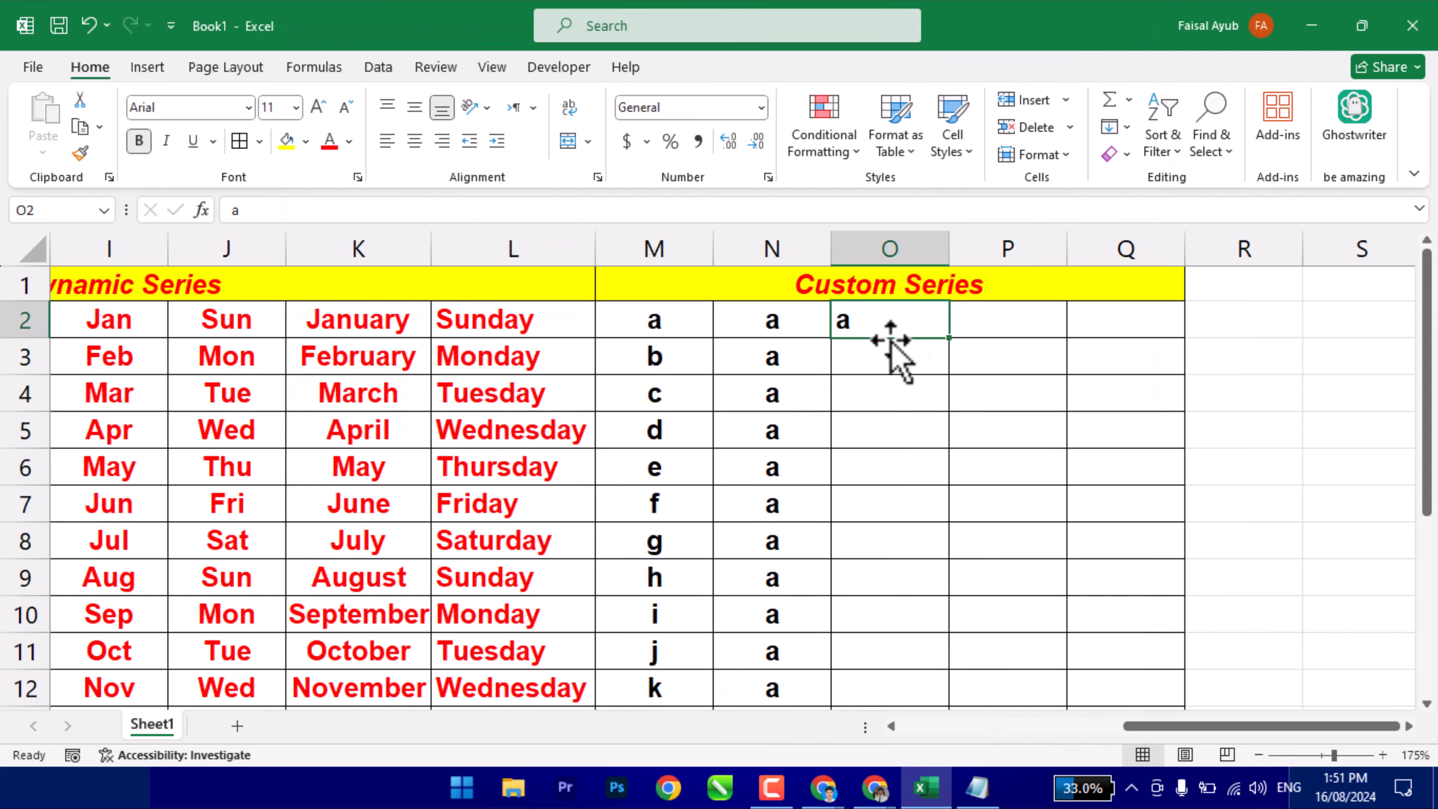
{"action": "left_click_drag", "start_coordinate": [953, 345], "coordinate": [890, 659]}
Center the letters in O2:O13 and set their font color to red.
{"action": "scroll", "coordinate": [854, 482], "scroll_direction": "up", "scroll_amount": 1}
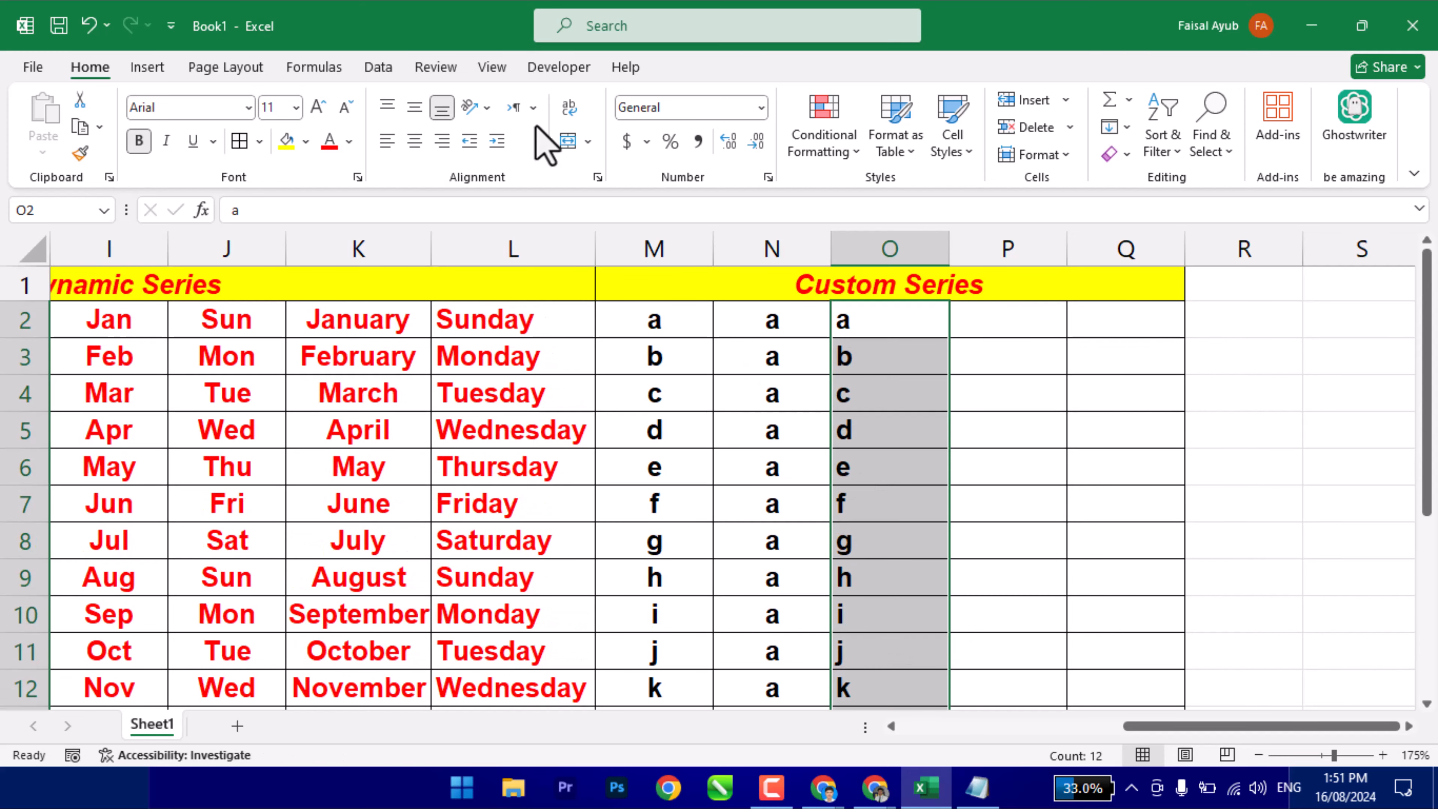
{"action": "left_click", "coordinate": [415, 140]}
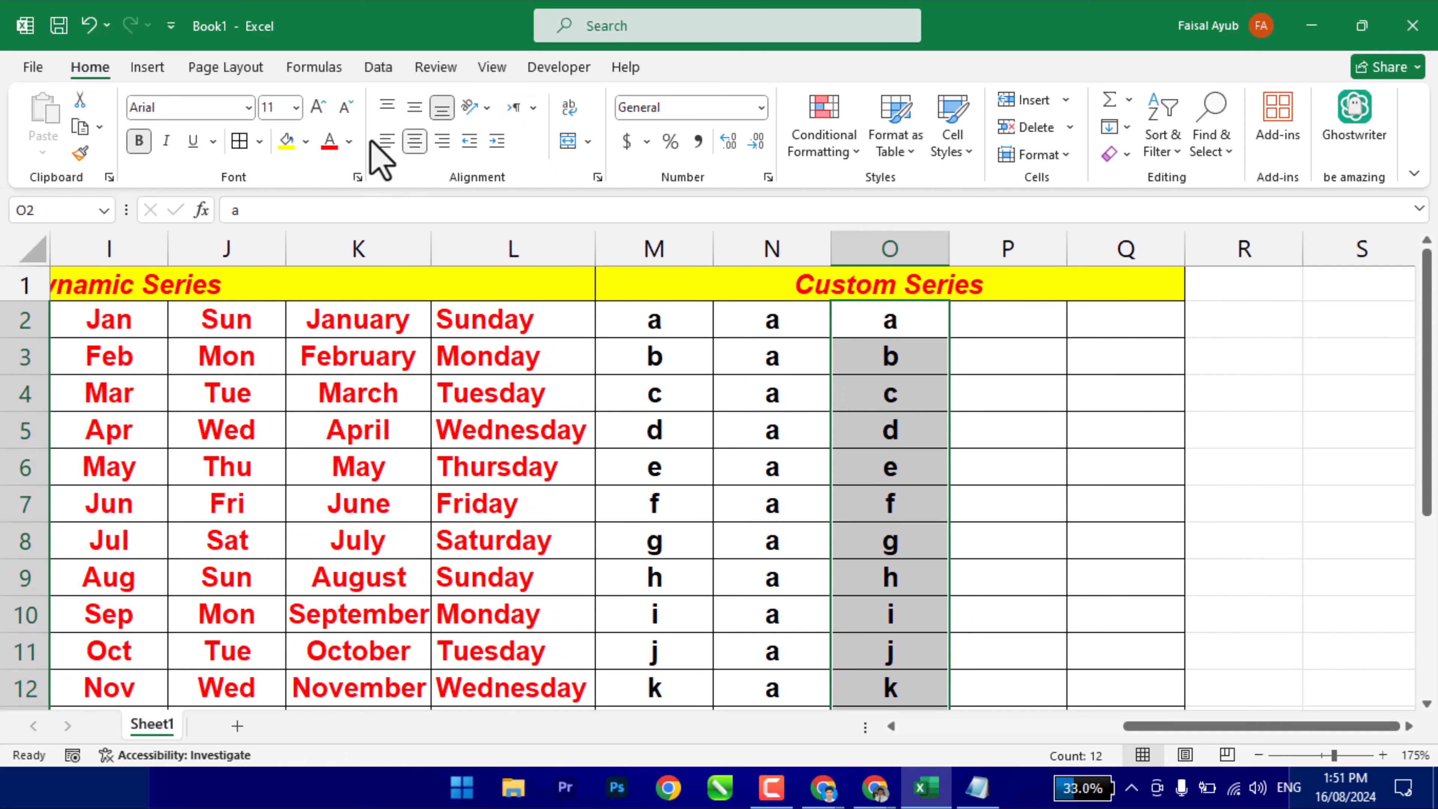
{"action": "left_click", "coordinate": [328, 140]}
Enter twelve different first names one per cell down P2:P13.
{"action": "left_click", "coordinate": [999, 321]}
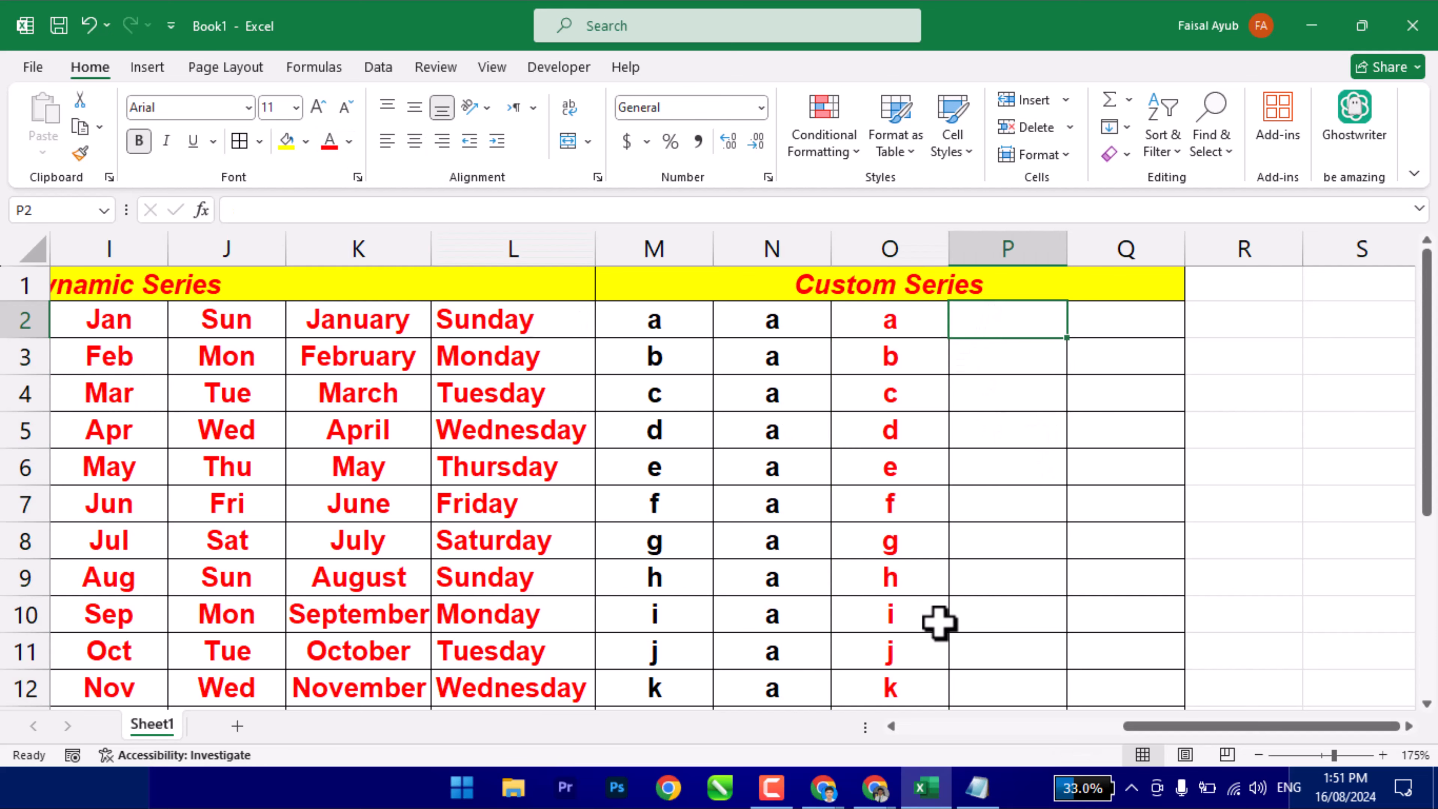
{"action": "type", "text": "Ali"}
{"action": "key", "text": "Return"}
{"action": "type", "text": "Asim"}
{"action": "key", "text": "Return"}
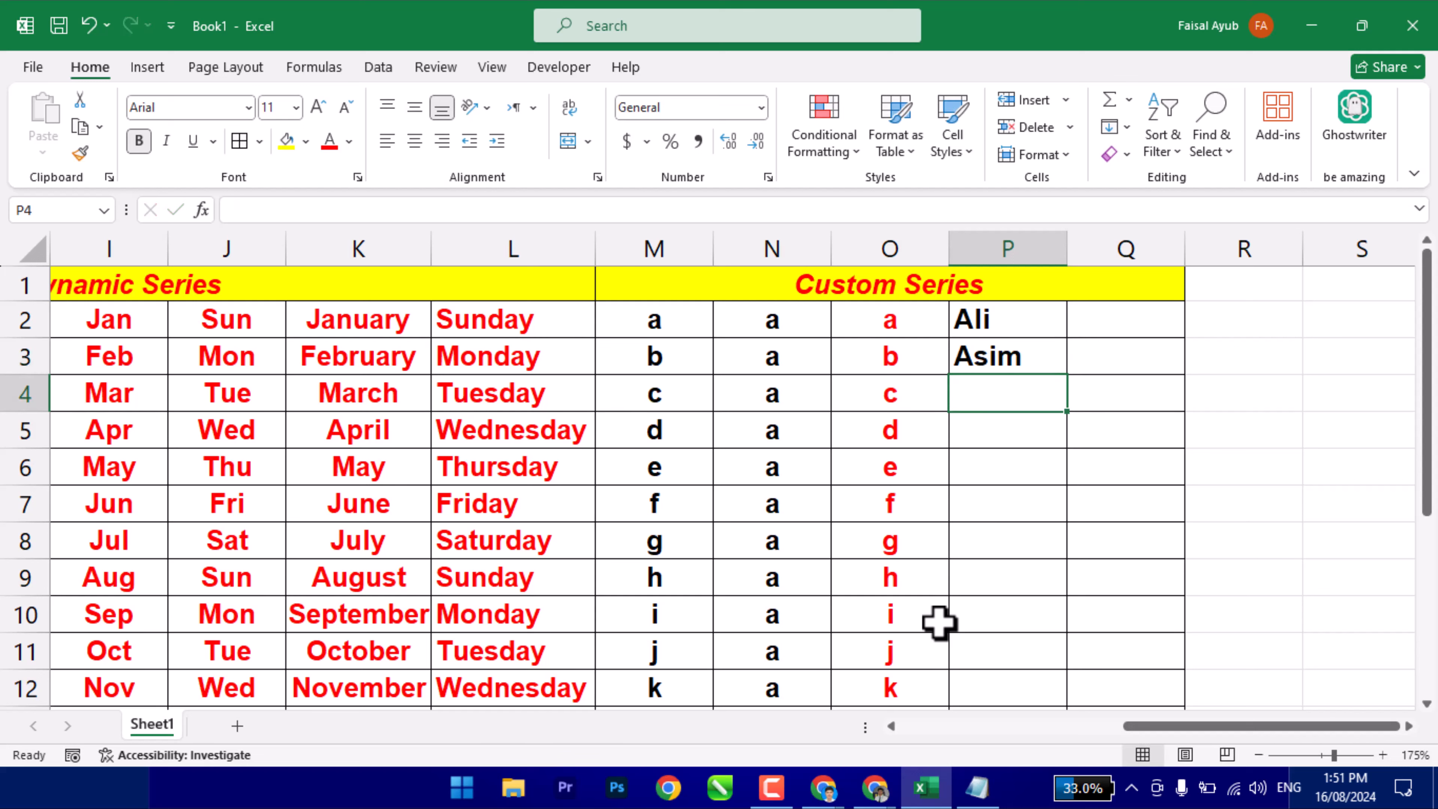
{"action": "type", "text": "Bl"}
{"action": "key", "text": "Return"}
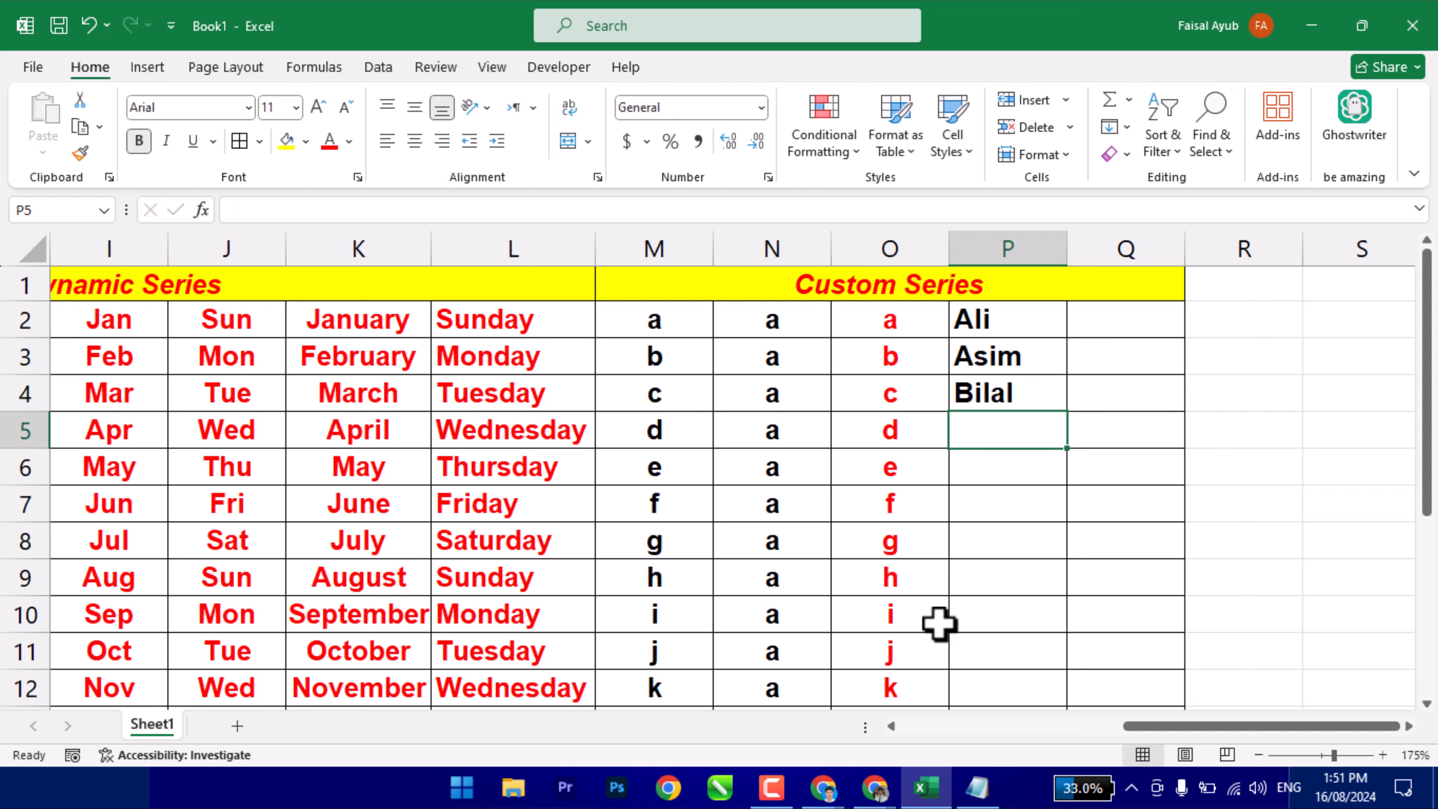
{"action": "type", "text": "Zubiar"}
{"action": "key", "text": "Return"}
{"action": "type", "text": "Qasim"}
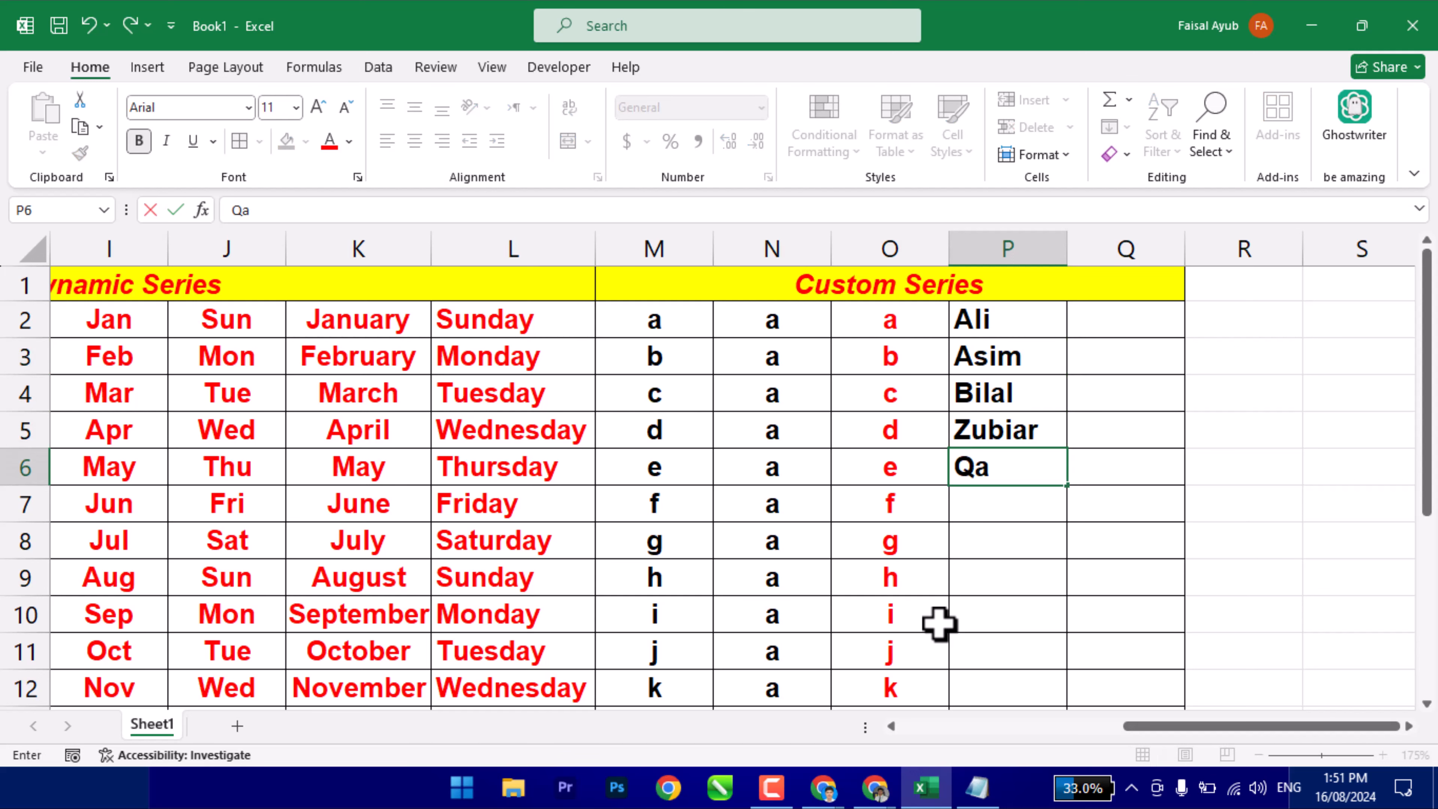
{"action": "key", "text": "Return"}
{"action": "type", "text": "Waleed"}
{"action": "key", "text": "Return"}
{"action": "type", "text": "Nou"}
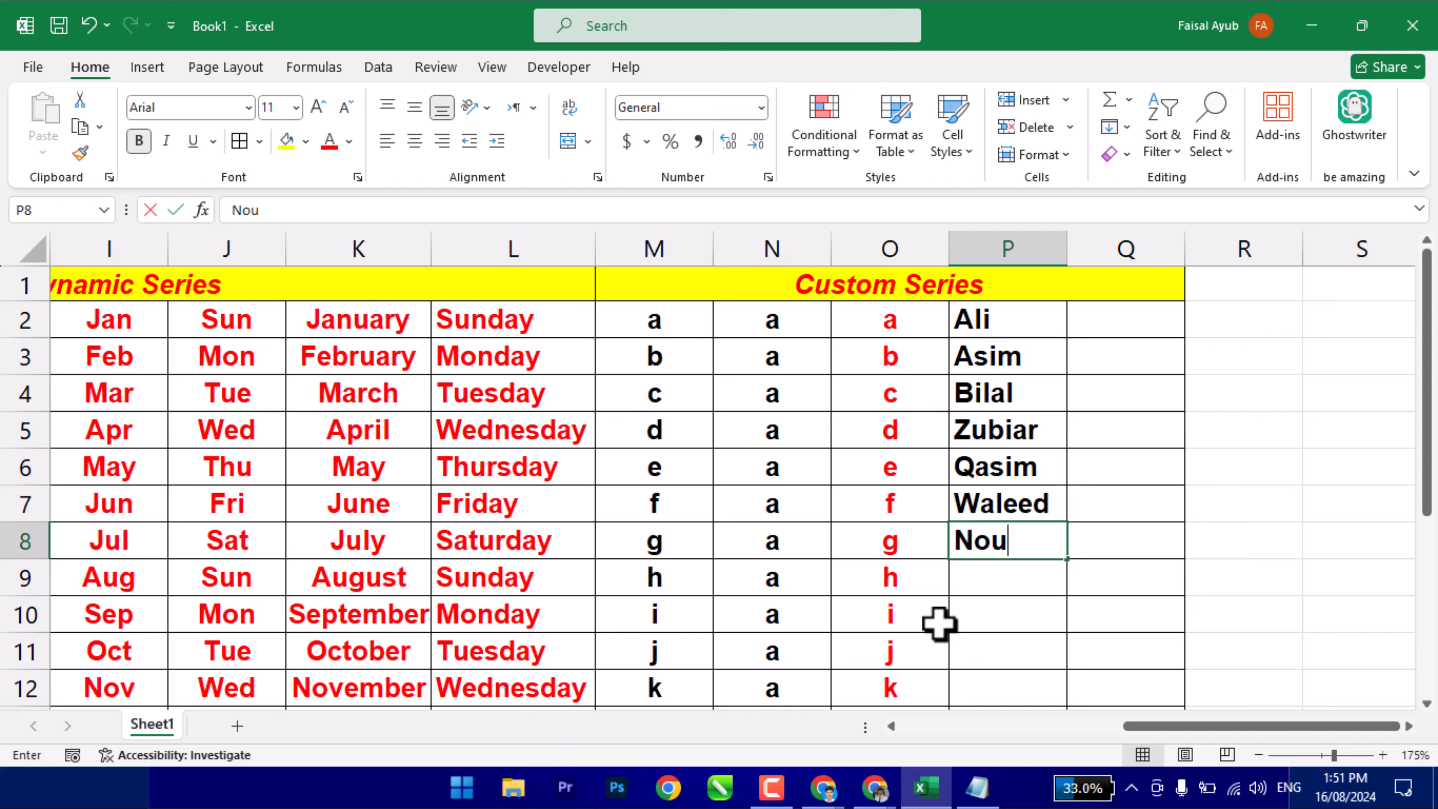
{"action": "type", "text": "an"}
{"action": "key", "text": "Return"}
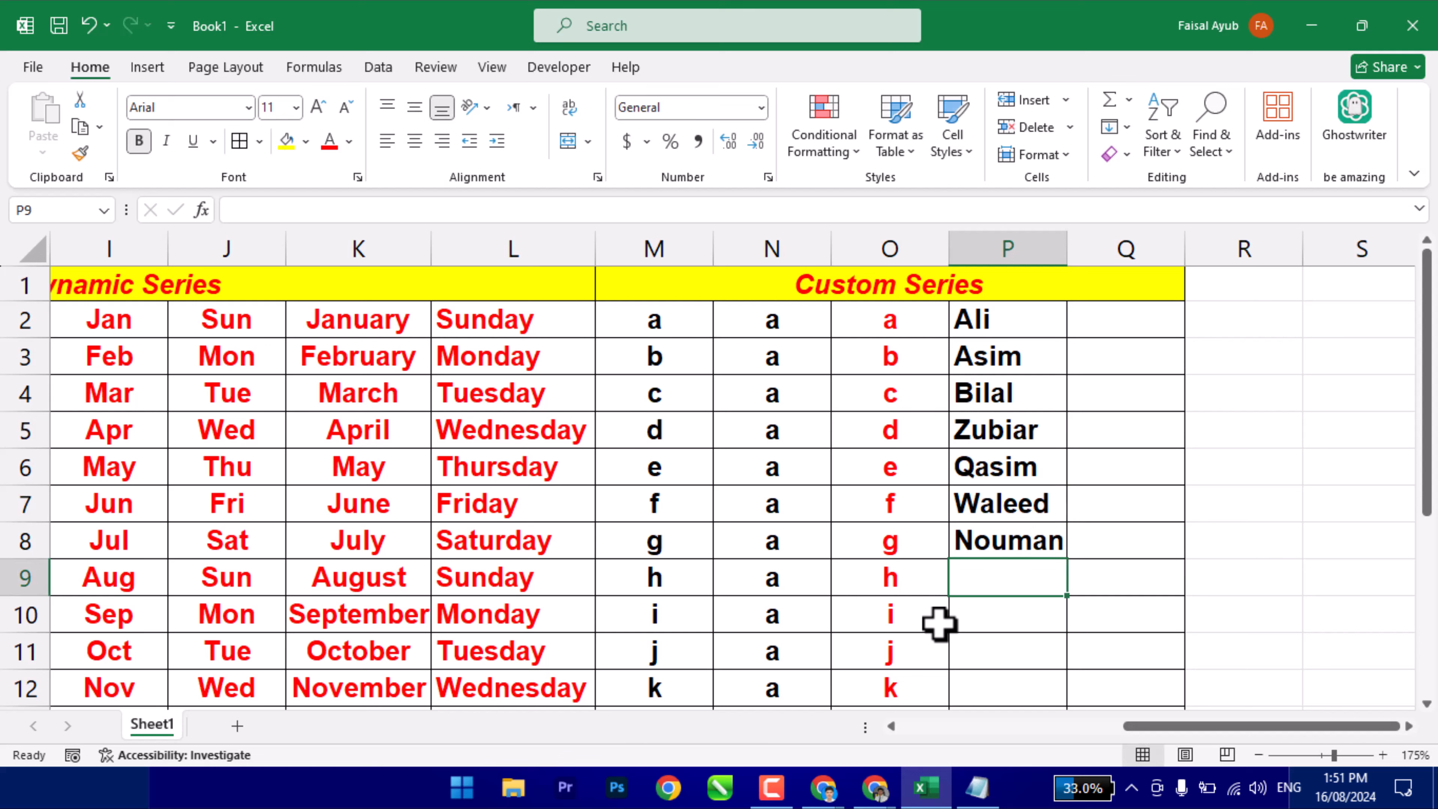
{"action": "type", "text": "Asiya"}
{"action": "key", "text": "Return"}
{"action": "type", "text": "I"}
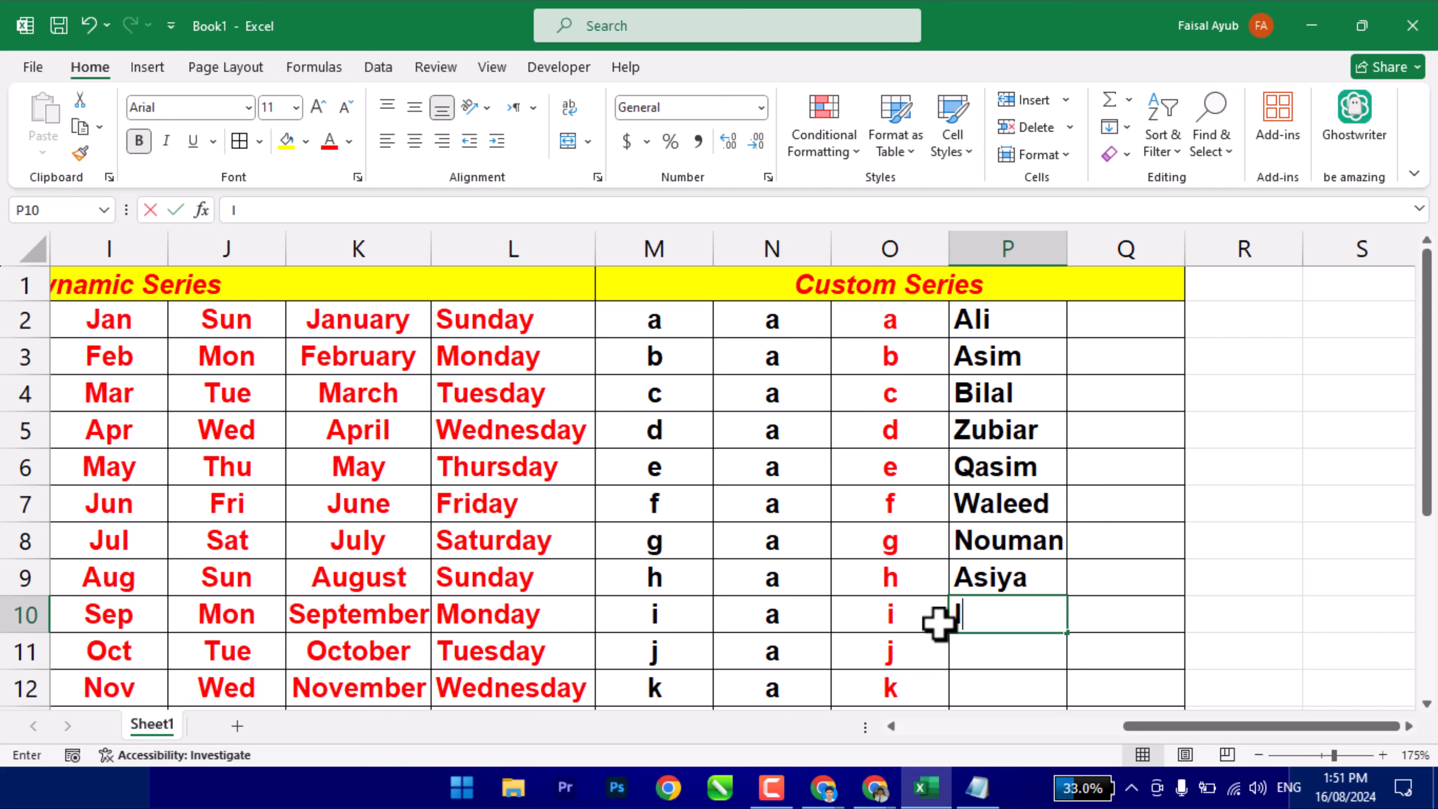
{"action": "type", "text": "nam"}
{"action": "key", "text": "Return"}
{"action": "type", "text": "M"}
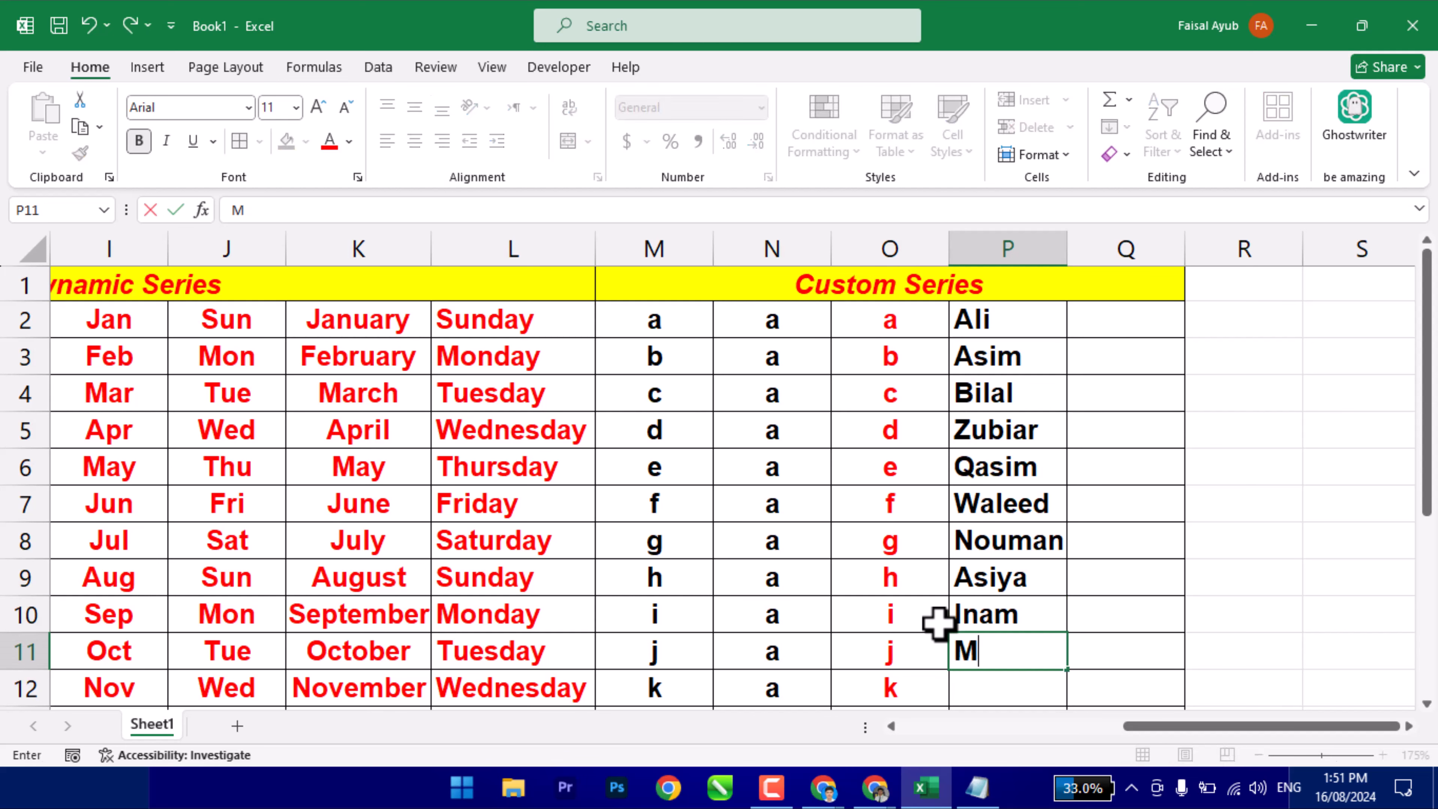
{"action": "type", "text": "arya"}
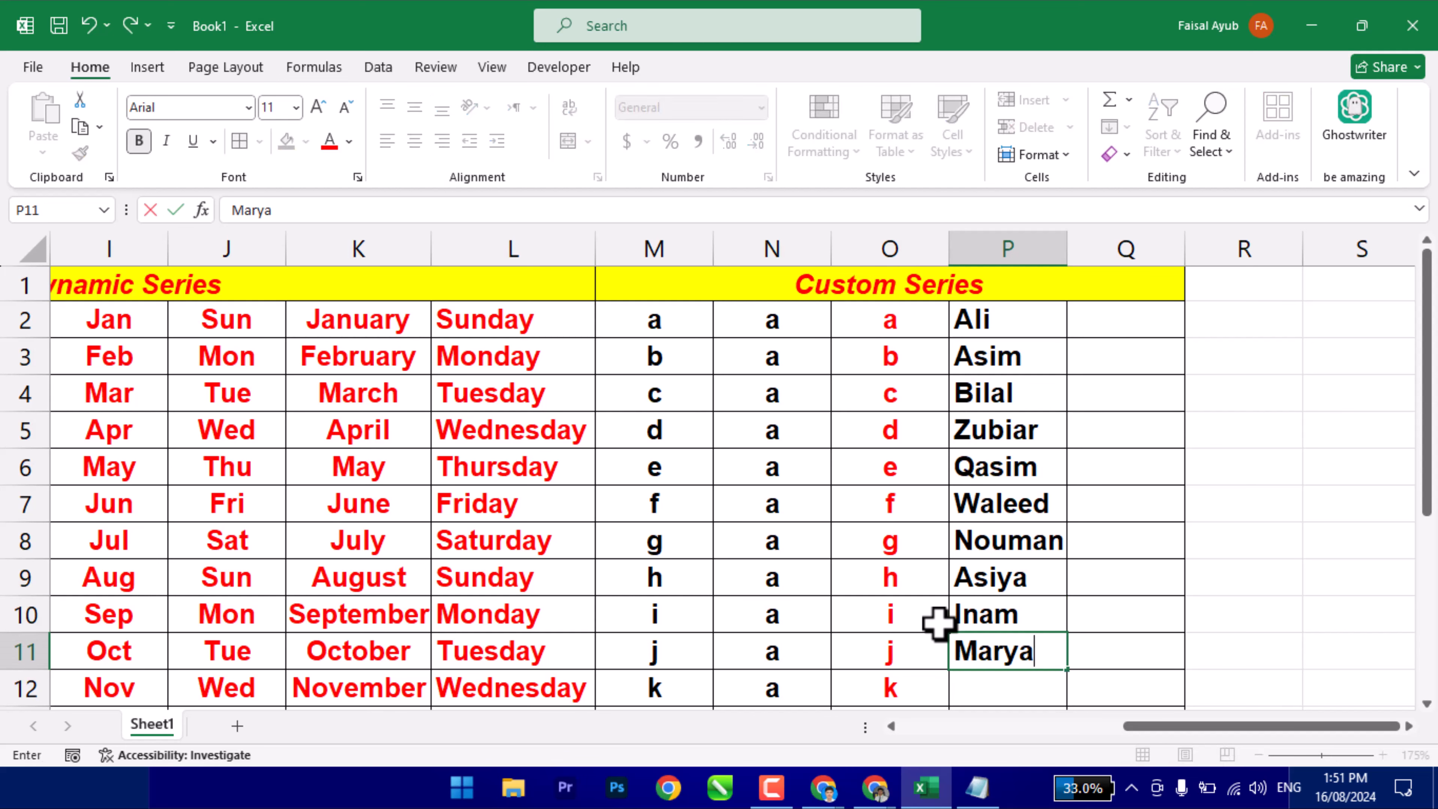
{"action": "type", "text": "m"}
{"action": "key", "text": "Return"}
{"action": "type", "text": "I"}
{"action": "key", "text": "BackSpace"}
{"action": "key", "text": "BackSpace"}
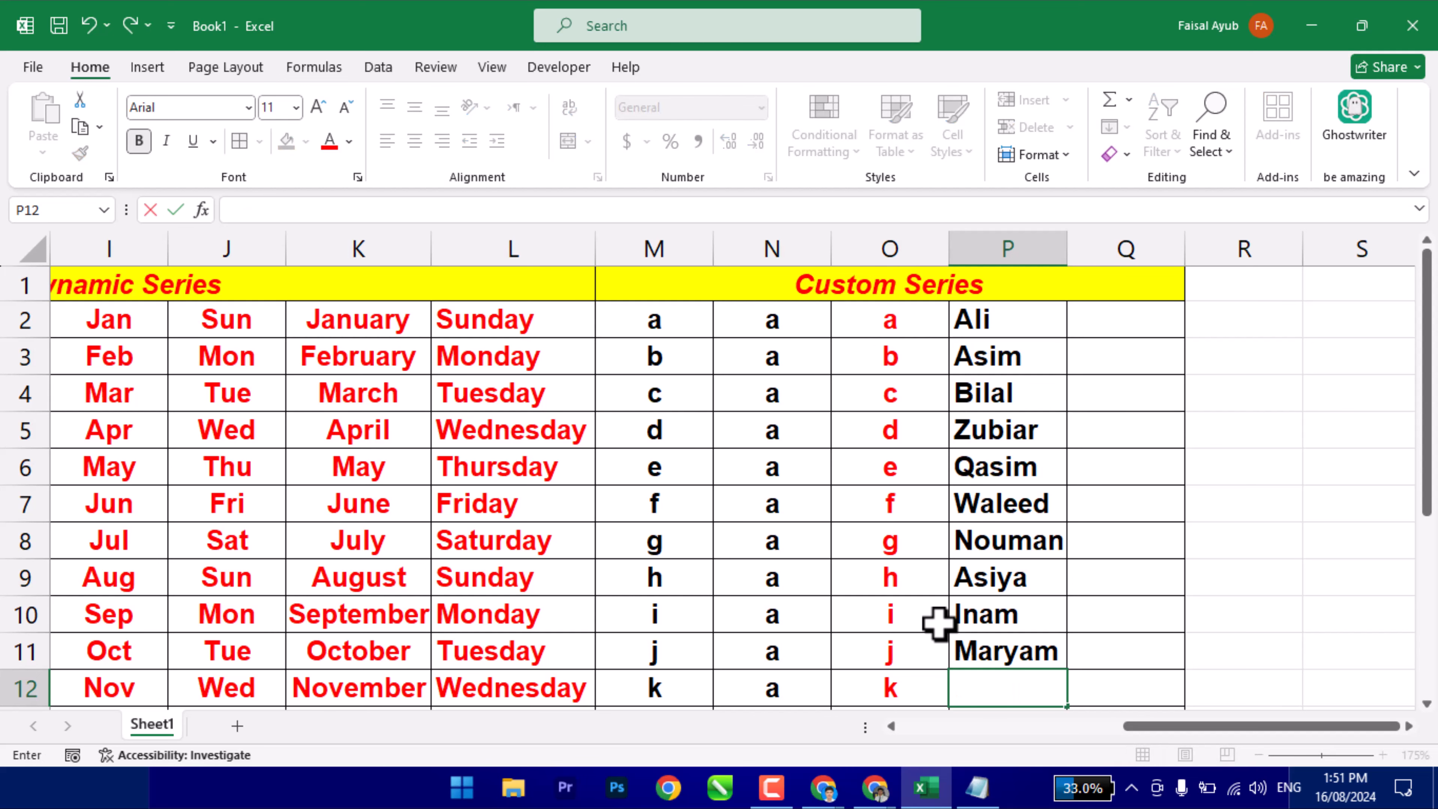
{"action": "type", "text": "Jalal"}
{"action": "key", "text": "Return"}
{"action": "type", "text": "Hil"}
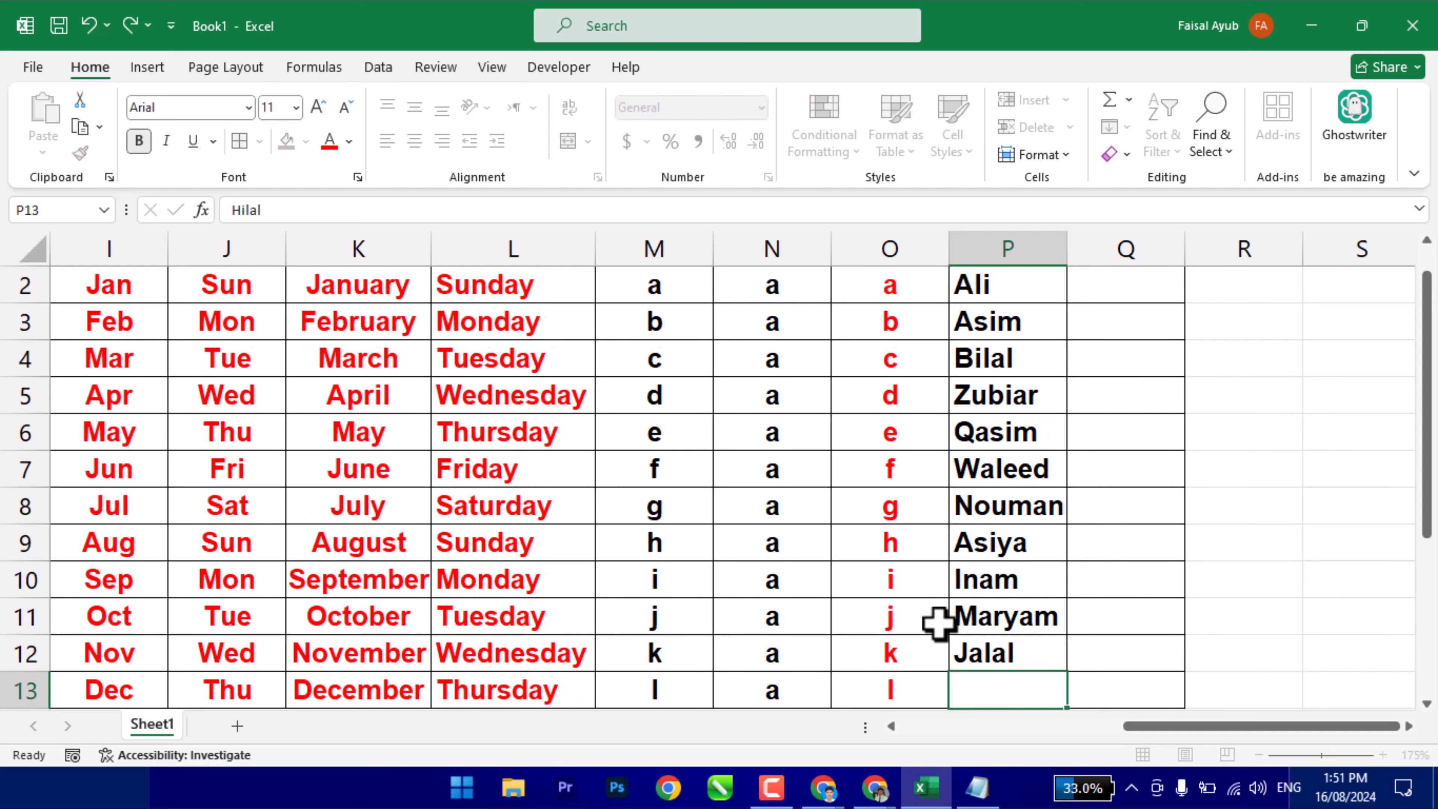
{"action": "type", "text": "al"}
{"action": "key", "text": "Return"}
{"action": "scroll", "coordinate": [937, 623], "scroll_direction": "up", "scroll_amount": 1}
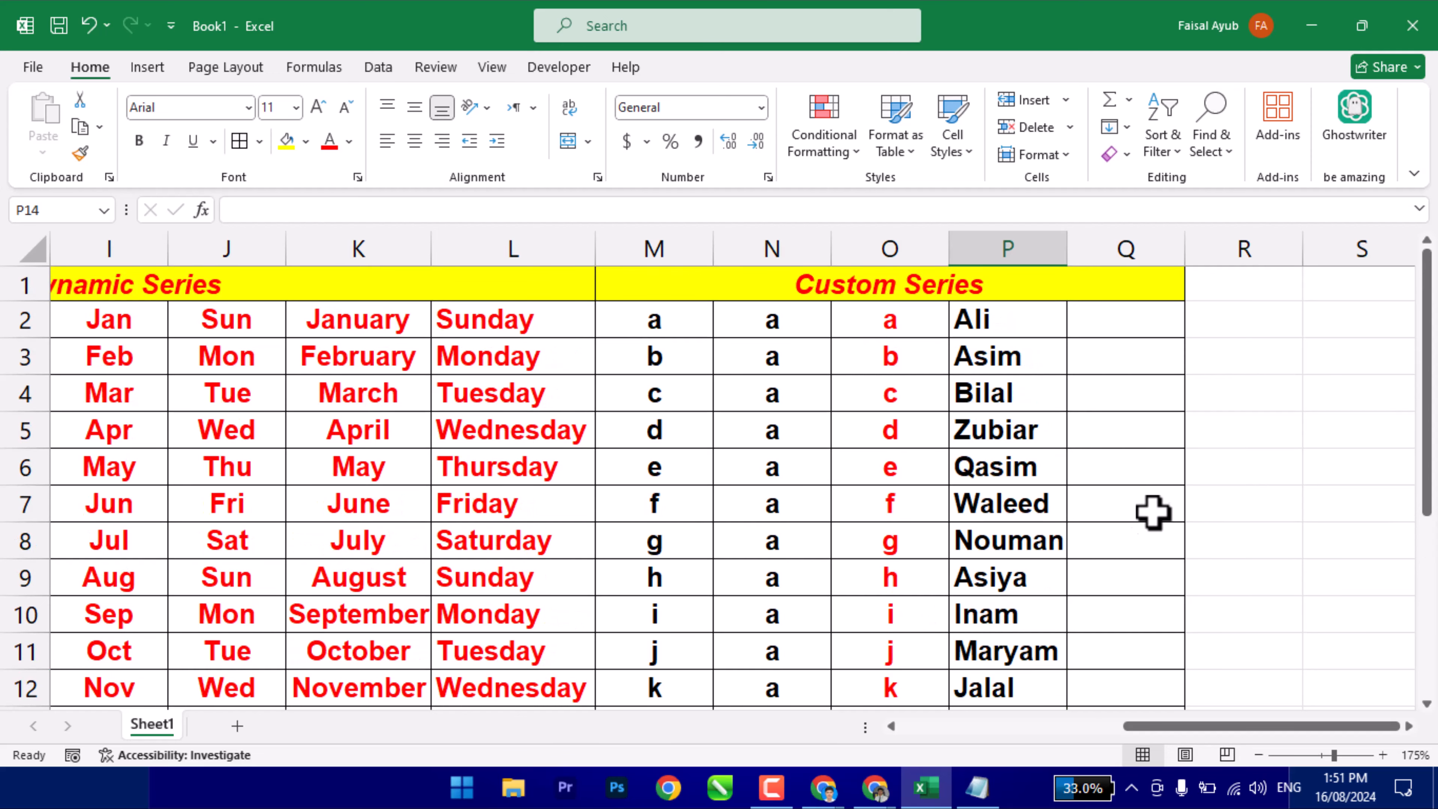
Widen column P slightly to give the longest name more room.
{"action": "left_click", "coordinate": [1101, 317]}
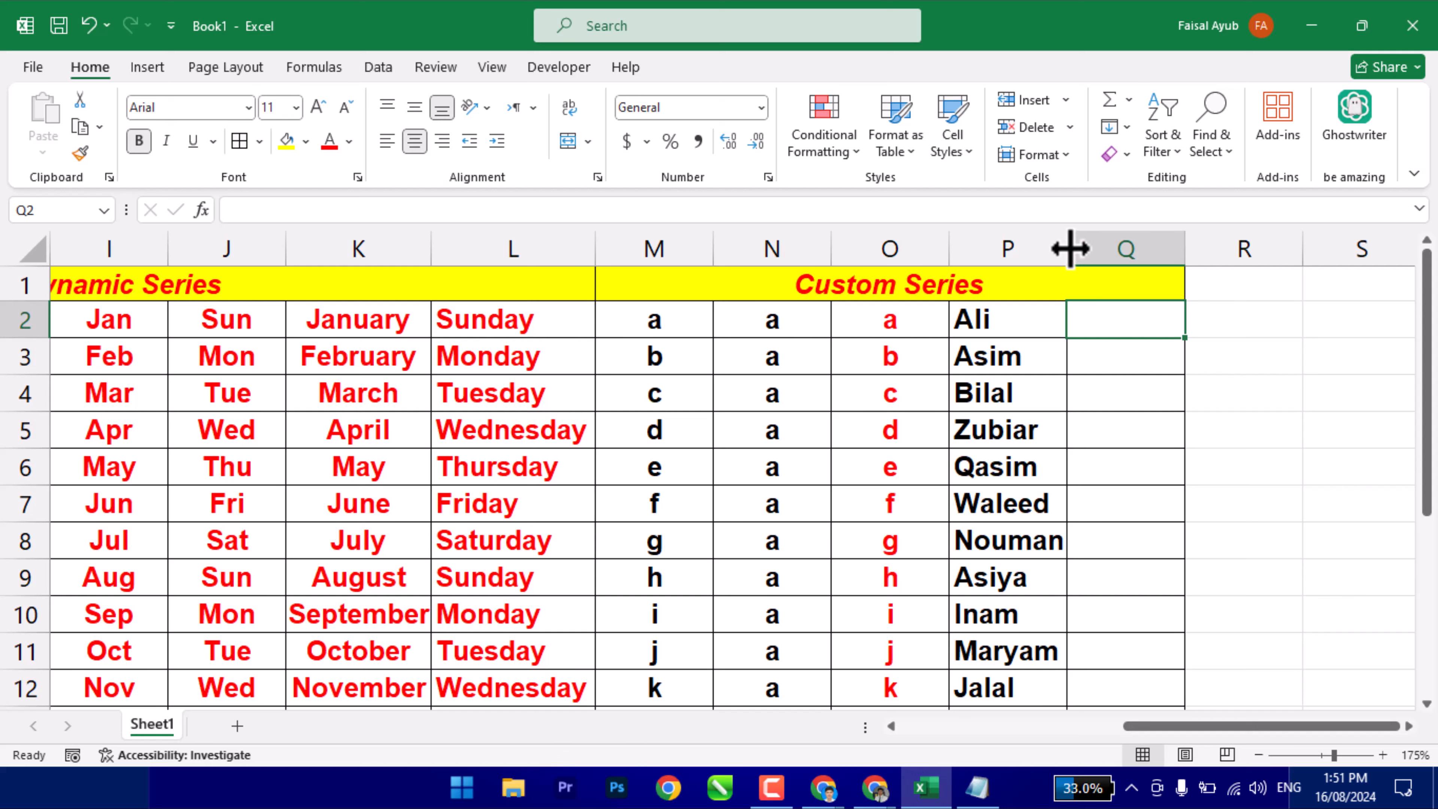
{"action": "left_click_drag", "start_coordinate": [1071, 248], "coordinate": [1075, 249]}
{"action": "left_click", "coordinate": [1117, 379]}
Enter the first name from P2 in Q2, try filling it down to Q13, and clear the filled cells.
{"action": "left_click", "coordinate": [1101, 322]}
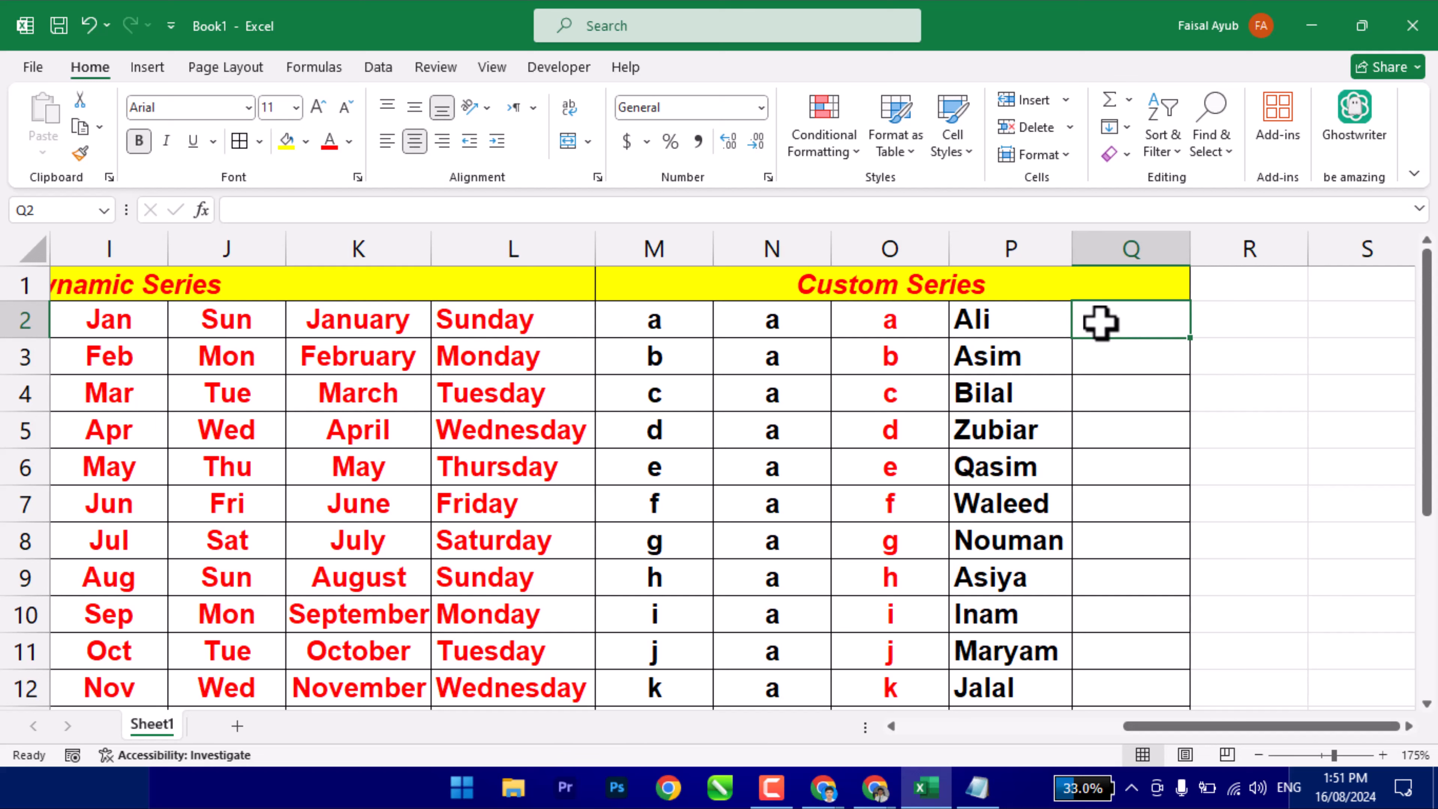
{"action": "type", "text": "Ali"}
{"action": "key", "text": "Return"}
{"action": "left_click", "coordinate": [1099, 321]}
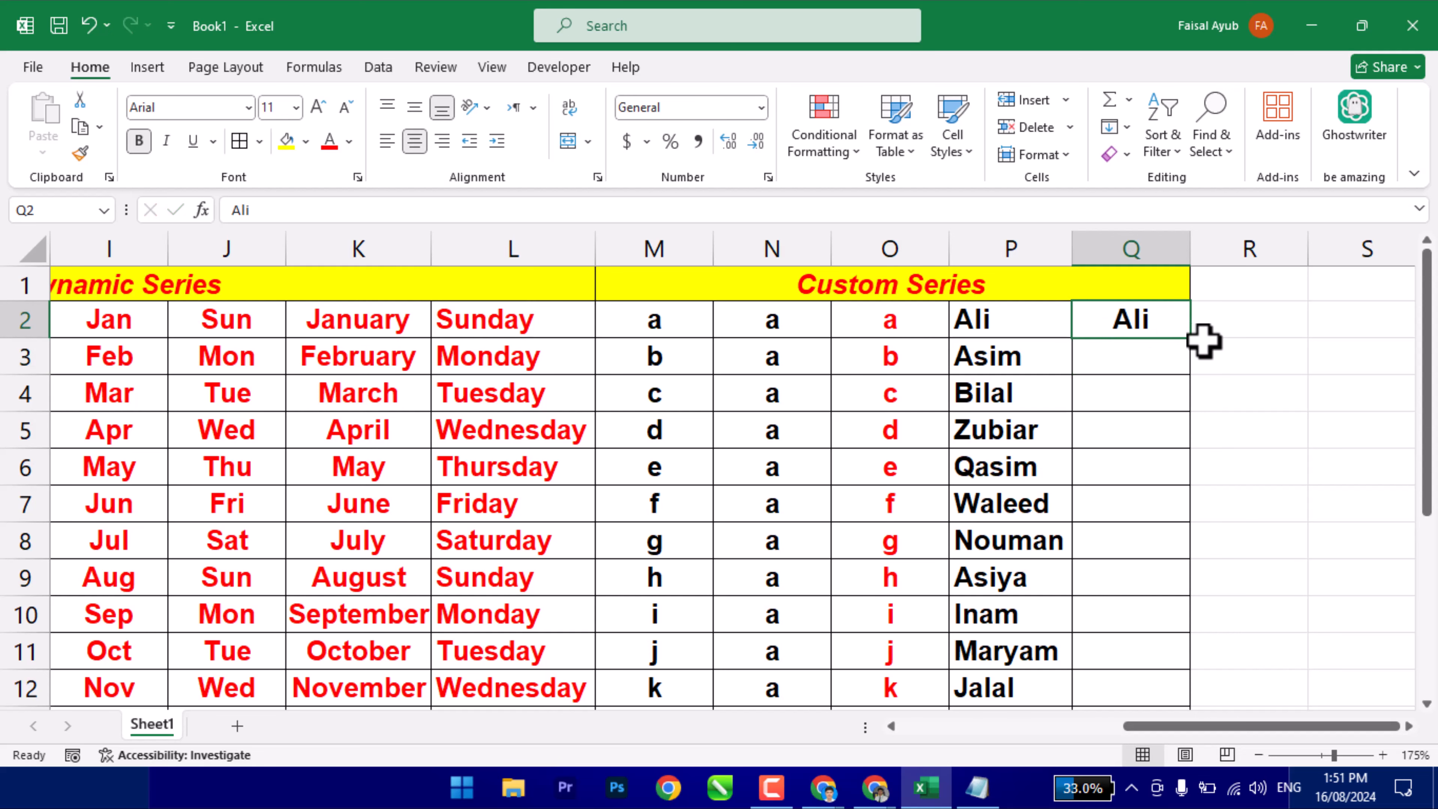
{"action": "left_click_drag", "start_coordinate": [1190, 340], "coordinate": [1161, 680]}
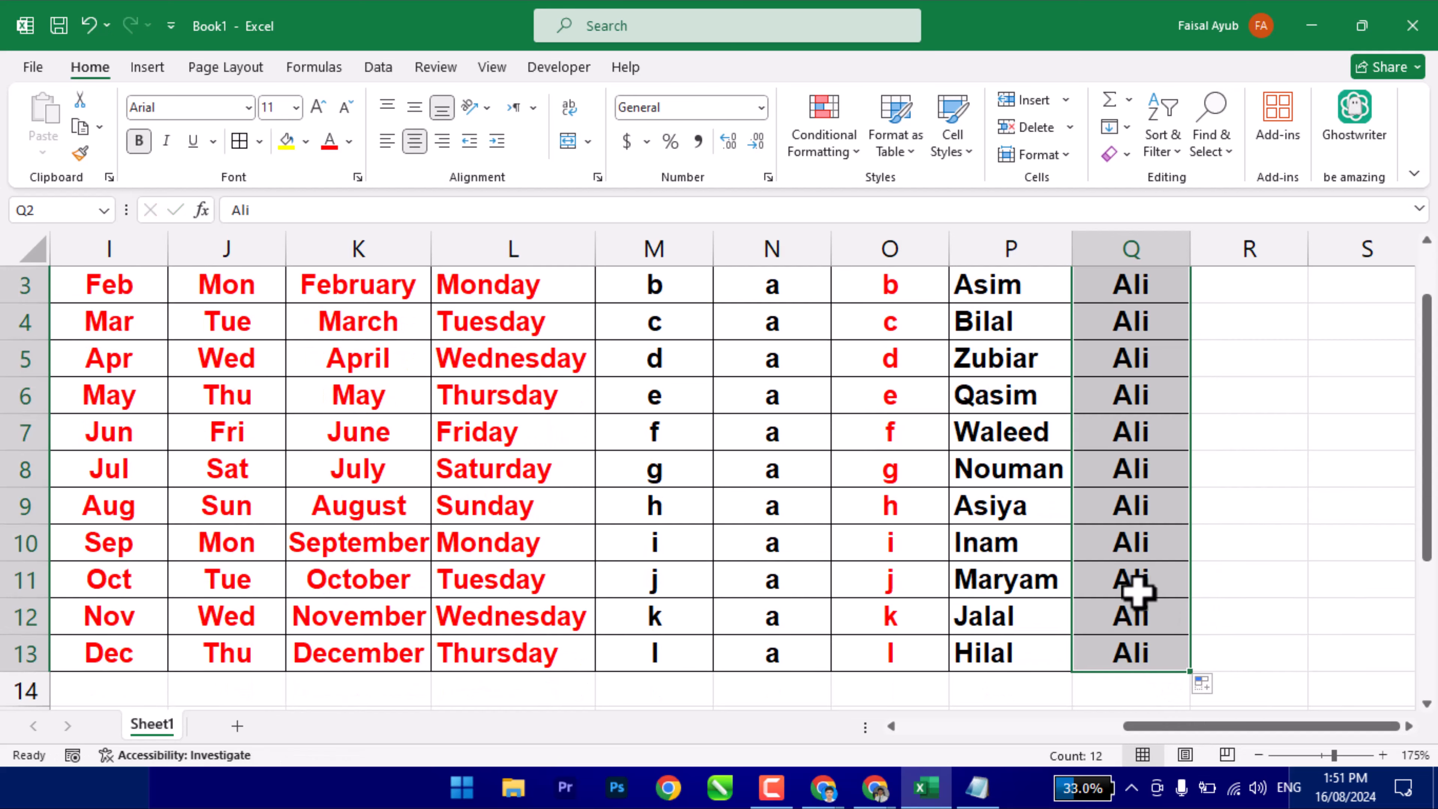
{"action": "scroll", "coordinate": [1131, 578], "scroll_direction": "up", "scroll_amount": 1}
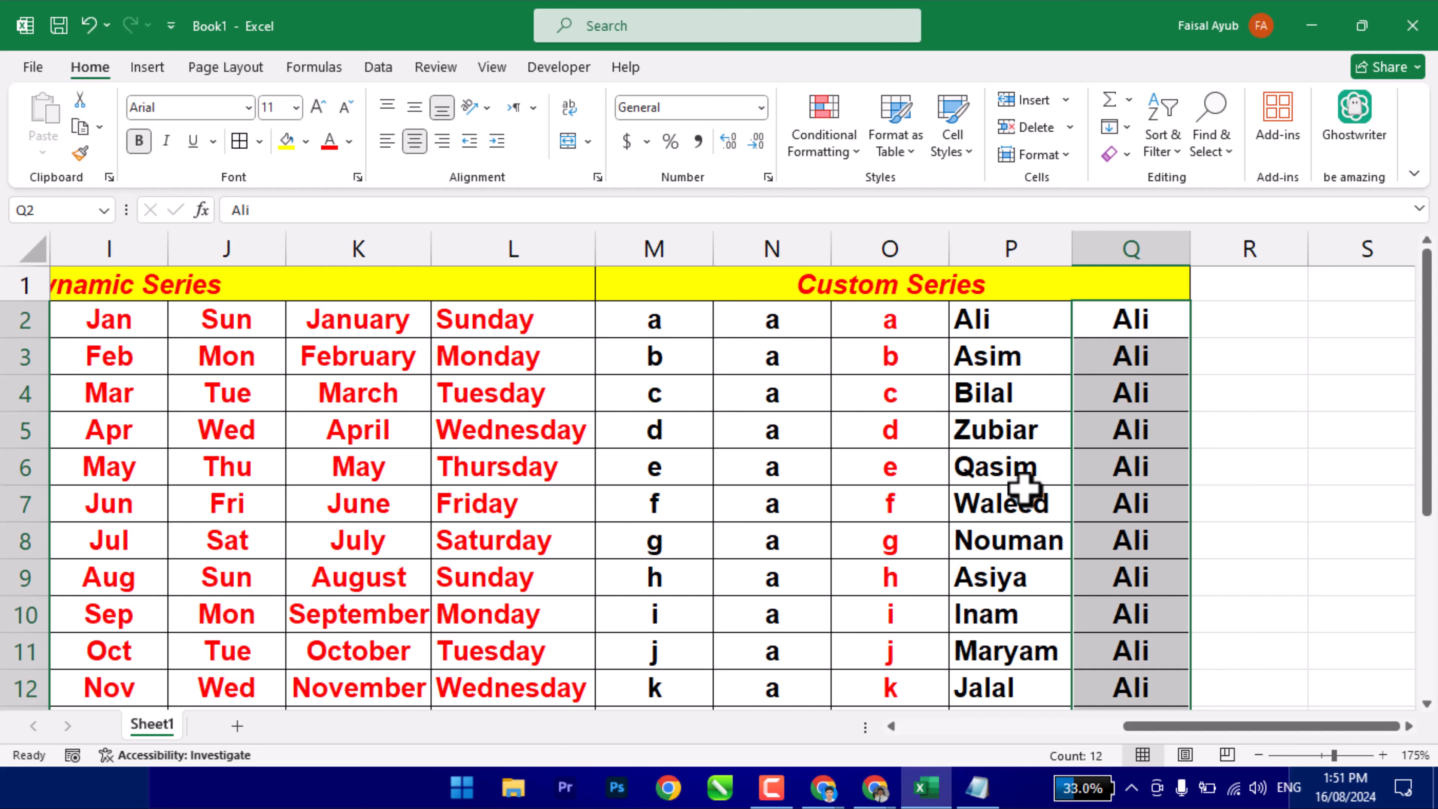
{"action": "key", "text": "Delete"}
{"action": "left_click", "coordinate": [1112, 335]}
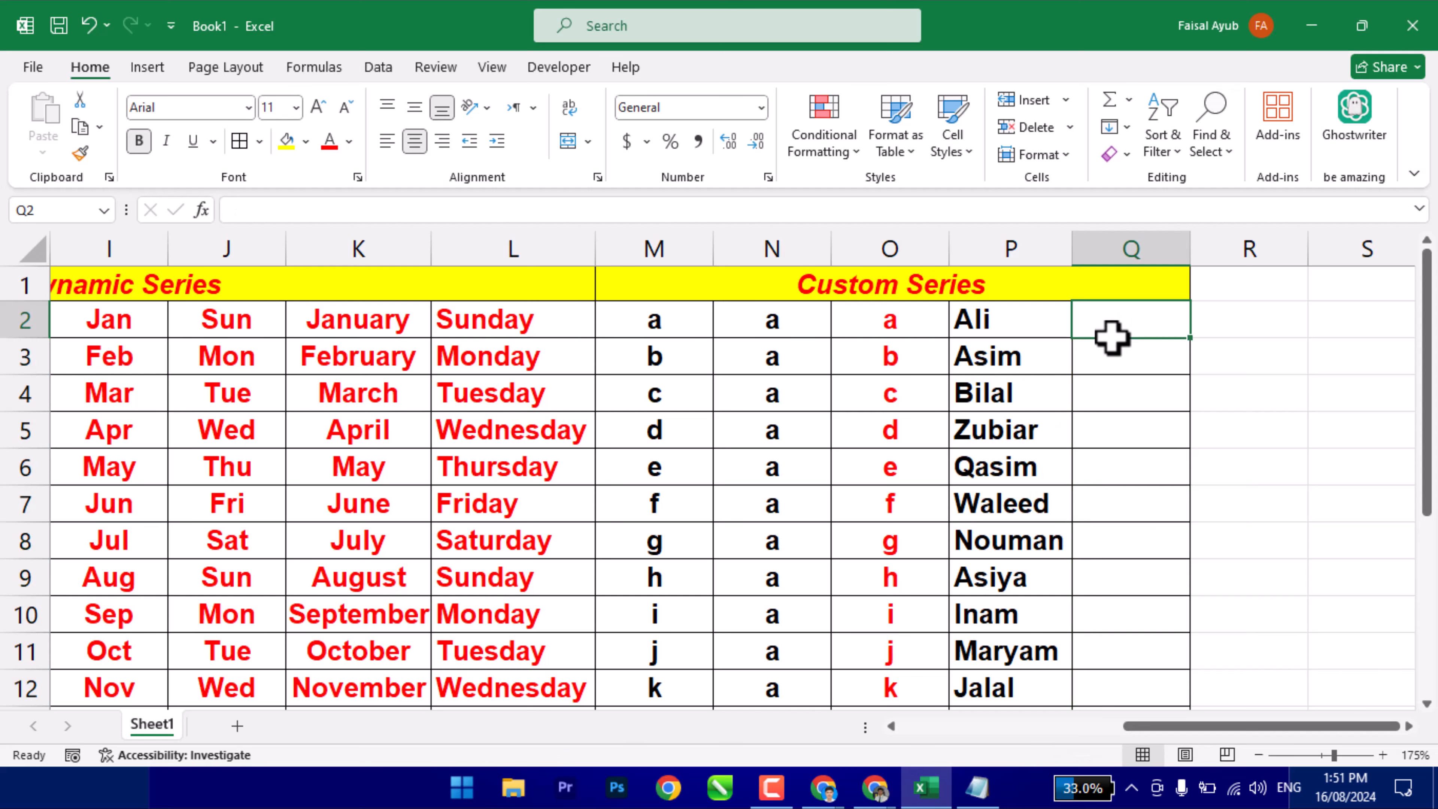
Import the names in P2:P13 as a custom list in Excel's advanced options.
{"action": "left_click_drag", "start_coordinate": [979, 283], "coordinate": [973, 652]}
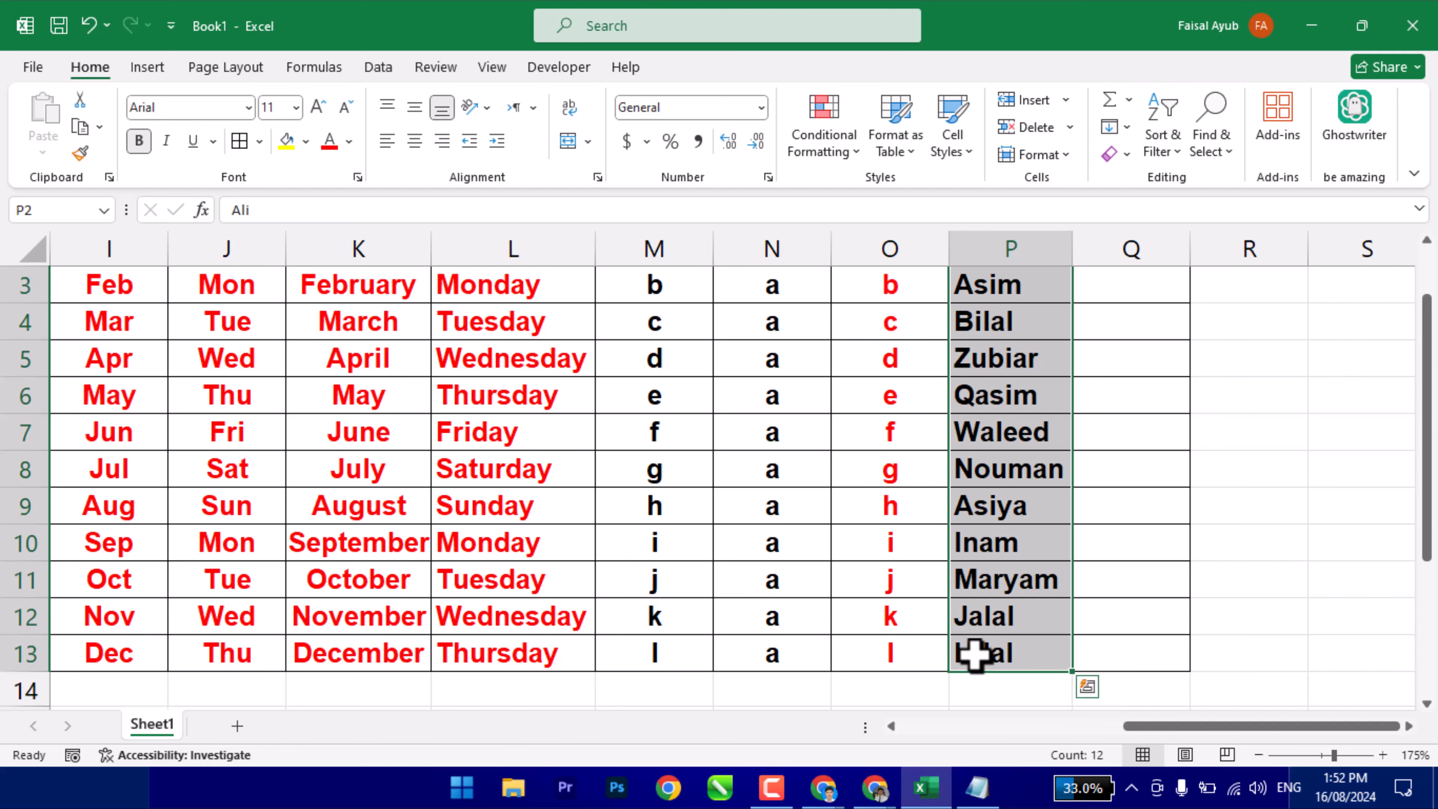
{"action": "left_click", "coordinate": [38, 72]}
{"action": "left_click", "coordinate": [93, 694]}
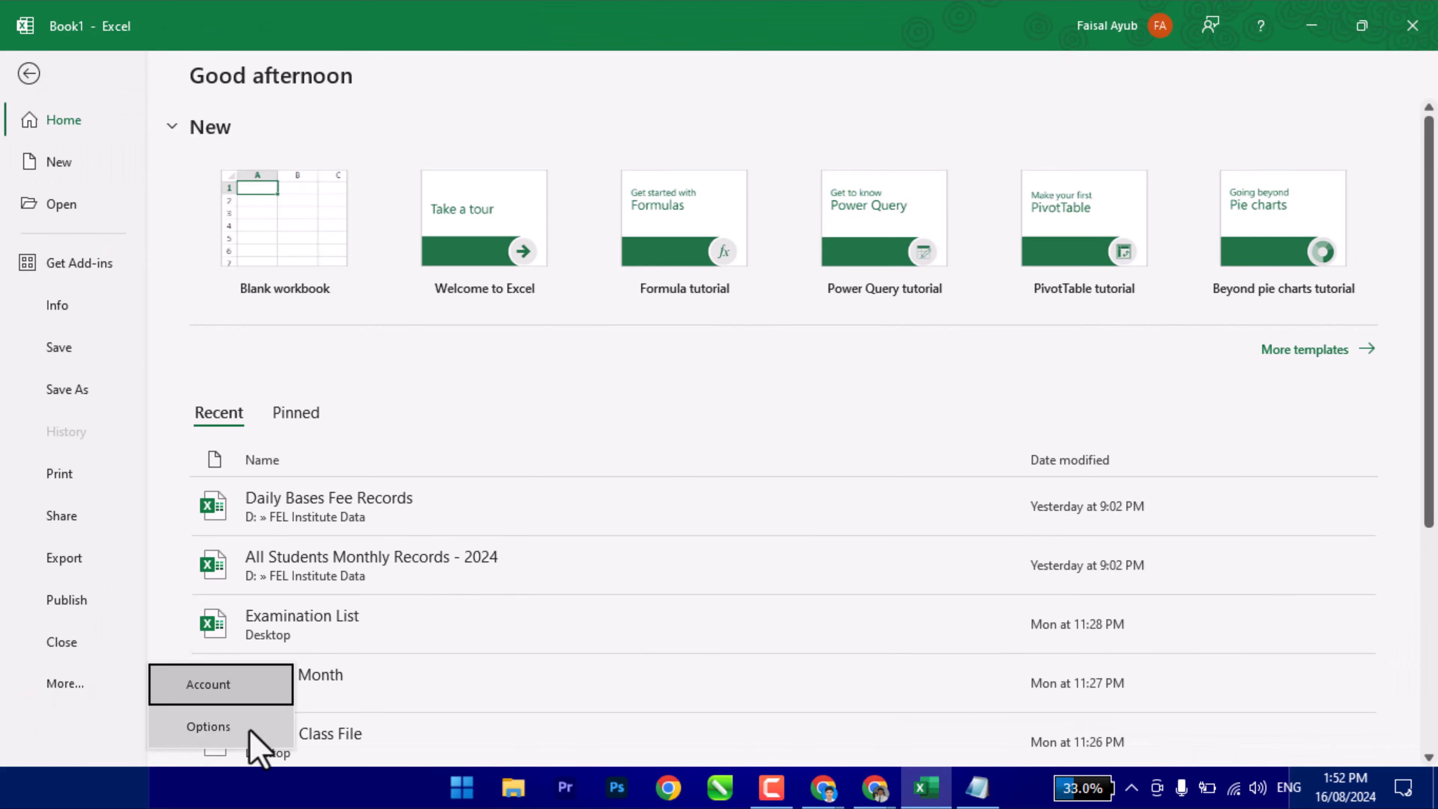
{"action": "left_click", "coordinate": [208, 726]}
{"action": "left_click", "coordinate": [340, 281]}
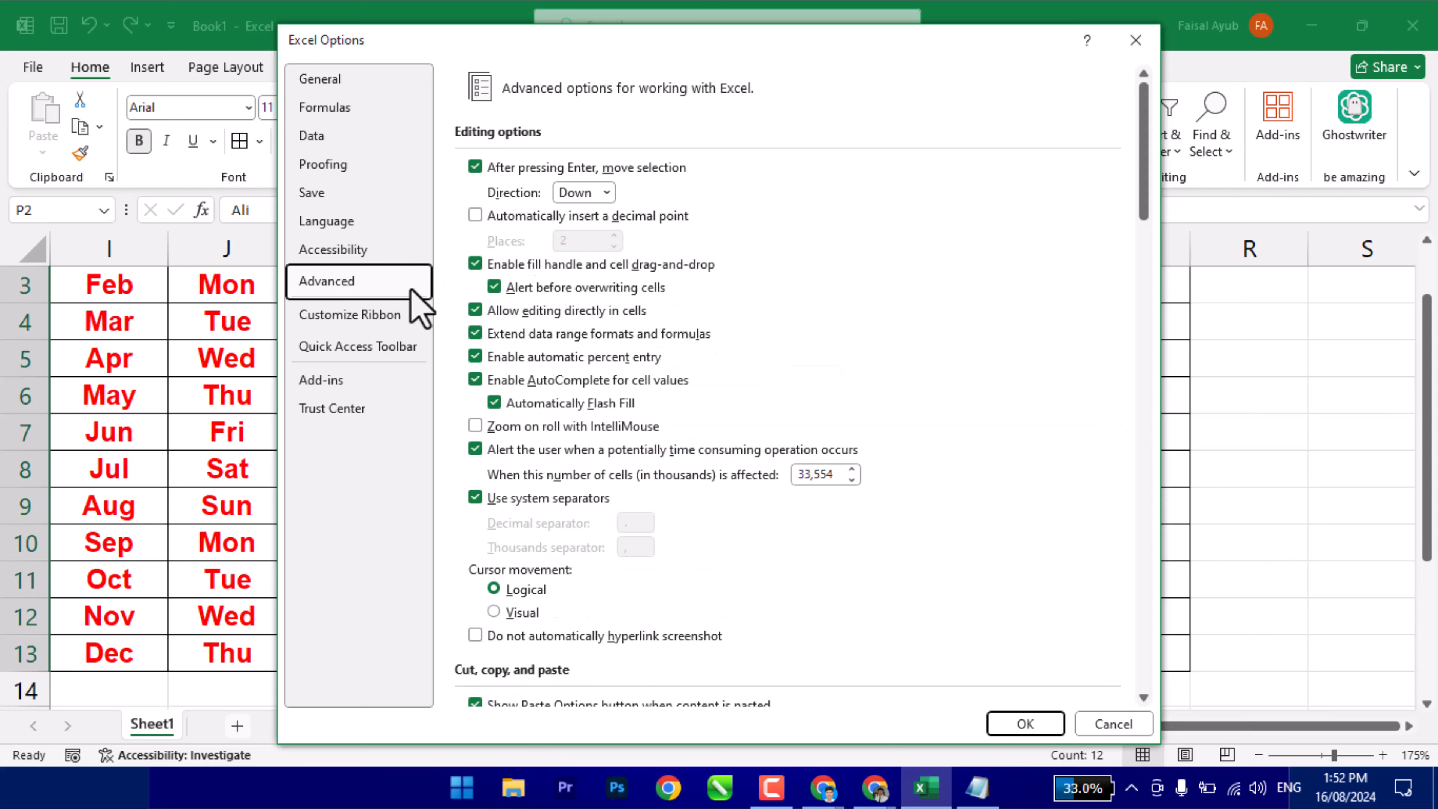
{"action": "scroll", "coordinate": [572, 514], "scroll_direction": "down", "scroll_amount": 20}
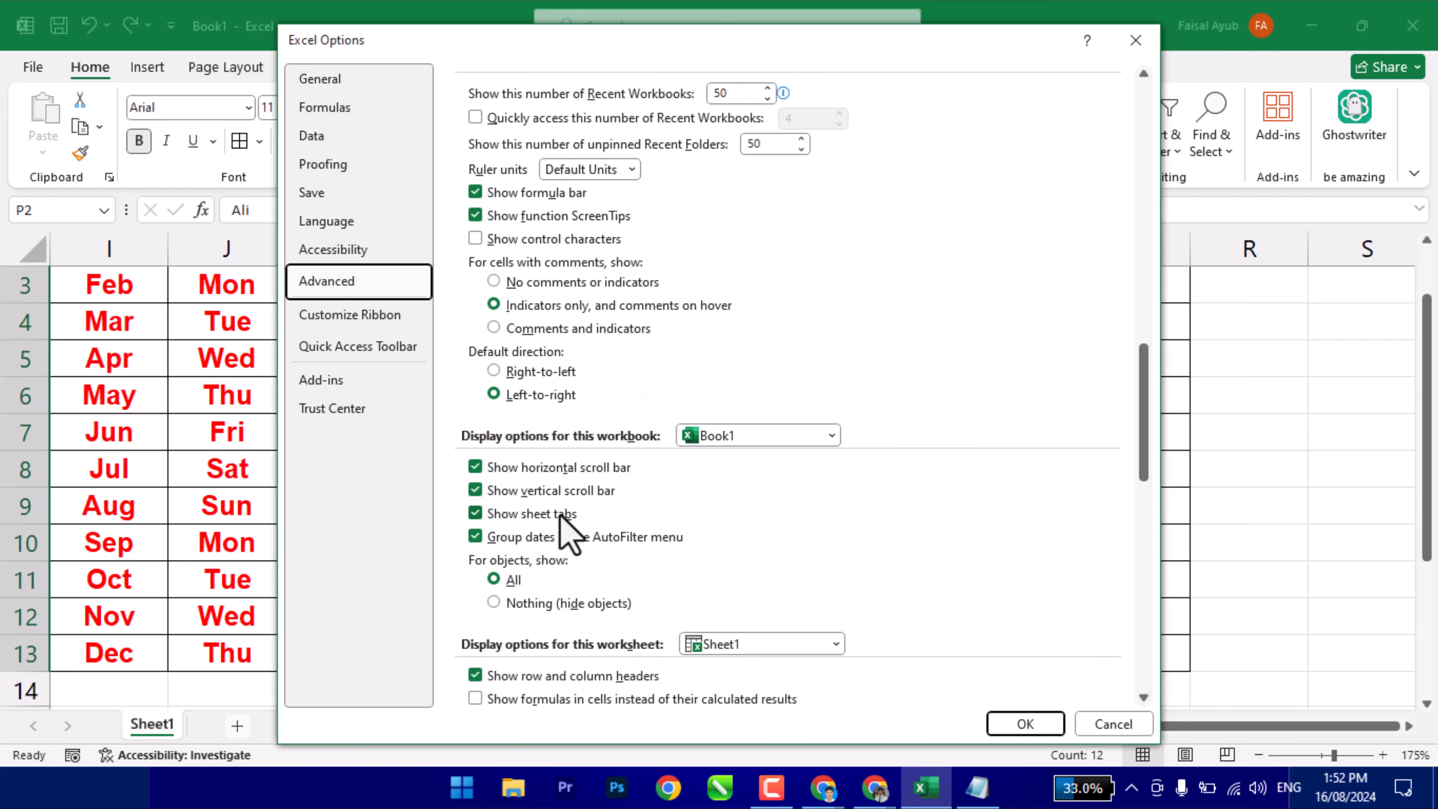
{"action": "scroll", "coordinate": [571, 535], "scroll_direction": "down", "scroll_amount": 5}
{"action": "left_click", "coordinate": [736, 490]}
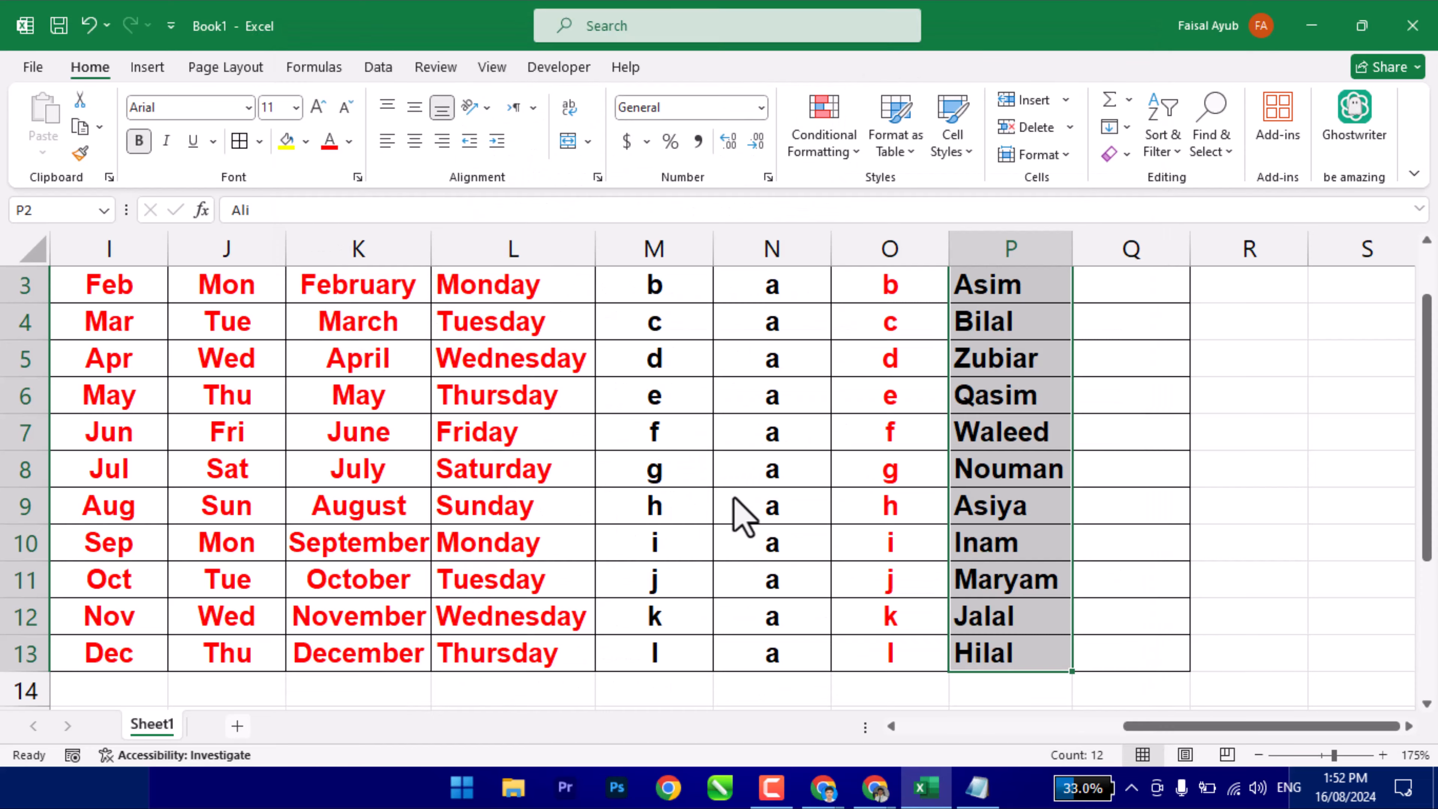
{"action": "left_click", "coordinate": [515, 584]}
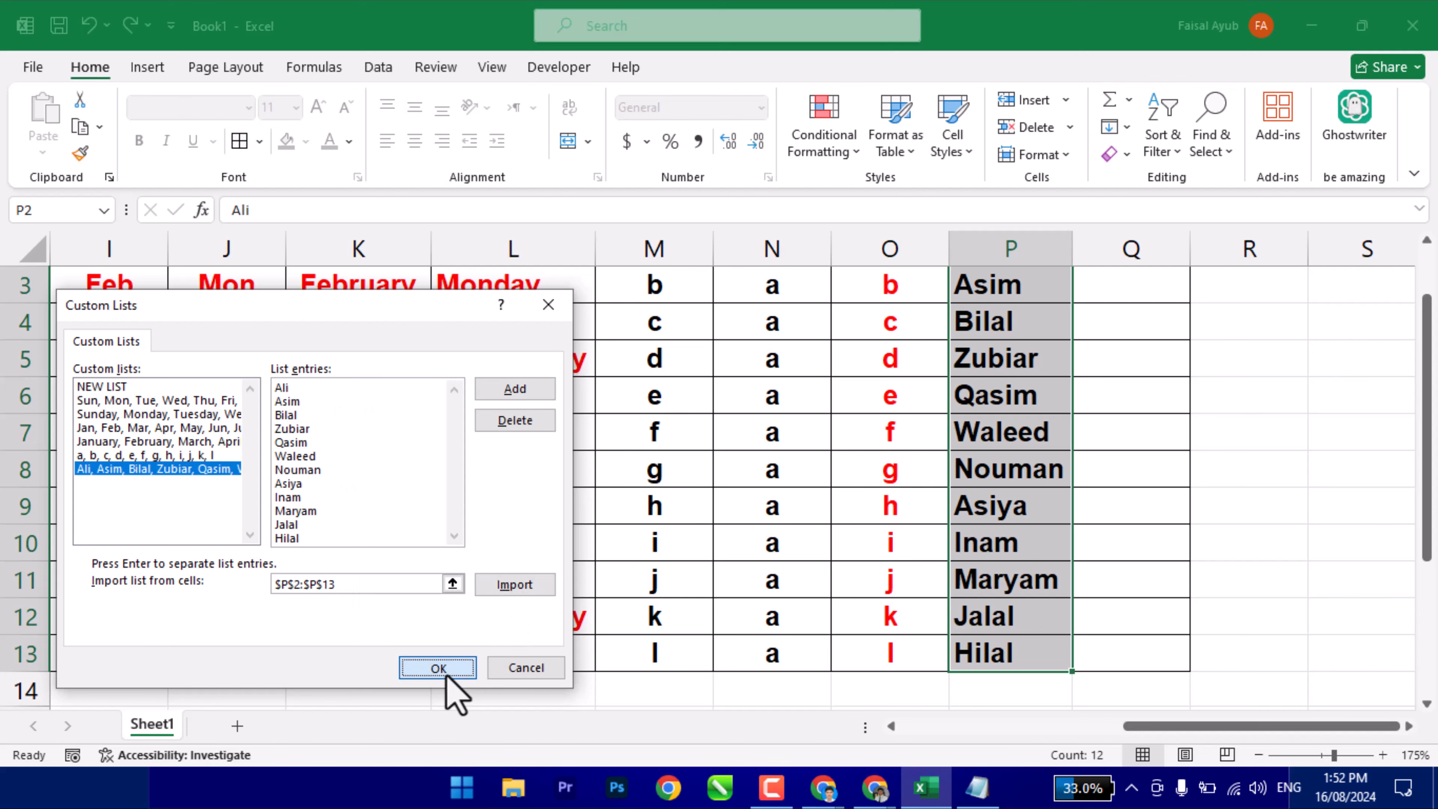
{"action": "left_click", "coordinate": [437, 667]}
{"action": "left_click", "coordinate": [1025, 726]}
Enter the first name from P2 in Q2 and fill the custom name series down to Q13.
{"action": "scroll", "coordinate": [1045, 629], "scroll_direction": "up", "scroll_amount": 1}
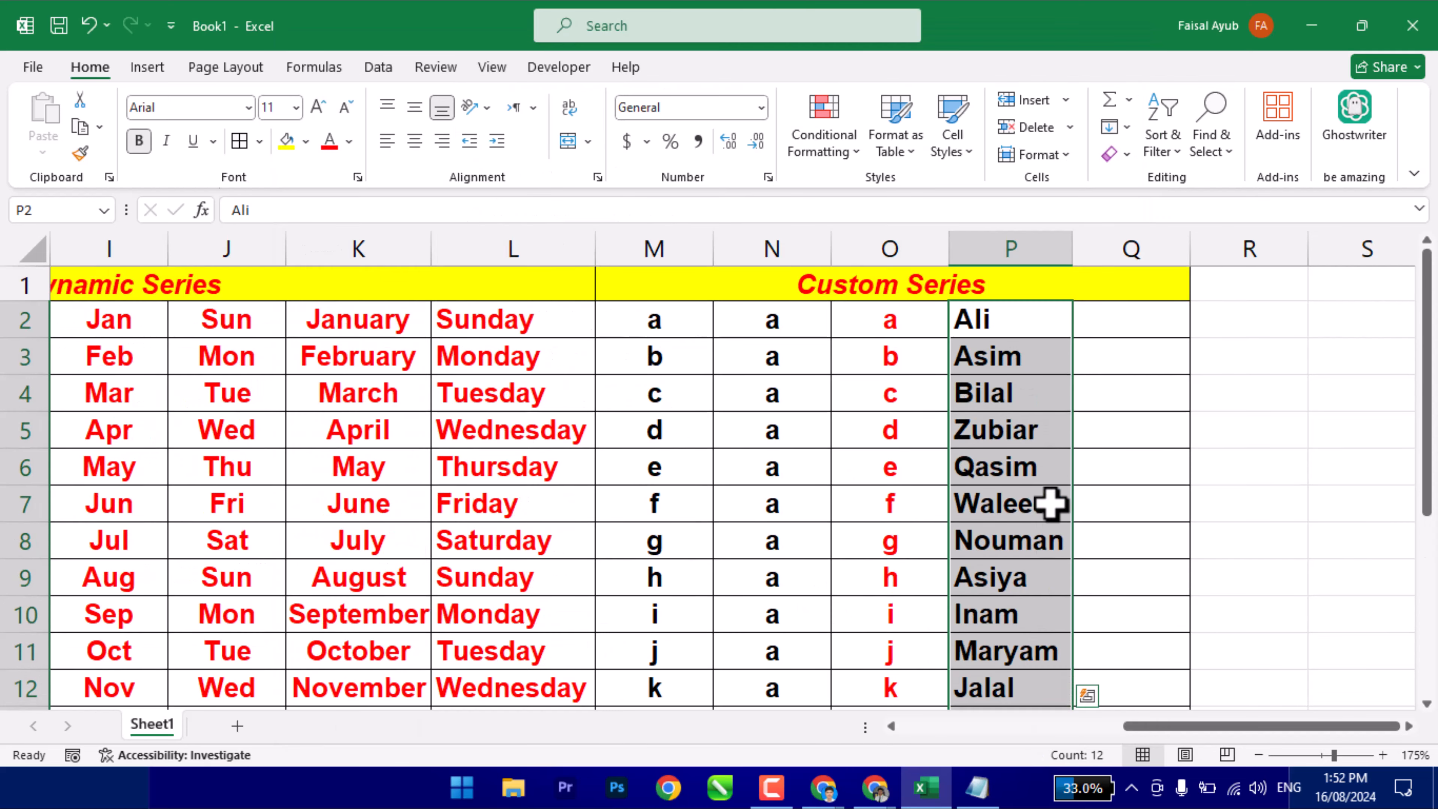
{"action": "left_click", "coordinate": [1113, 318]}
{"action": "type", "text": "i"}
{"action": "key", "text": "Return"}
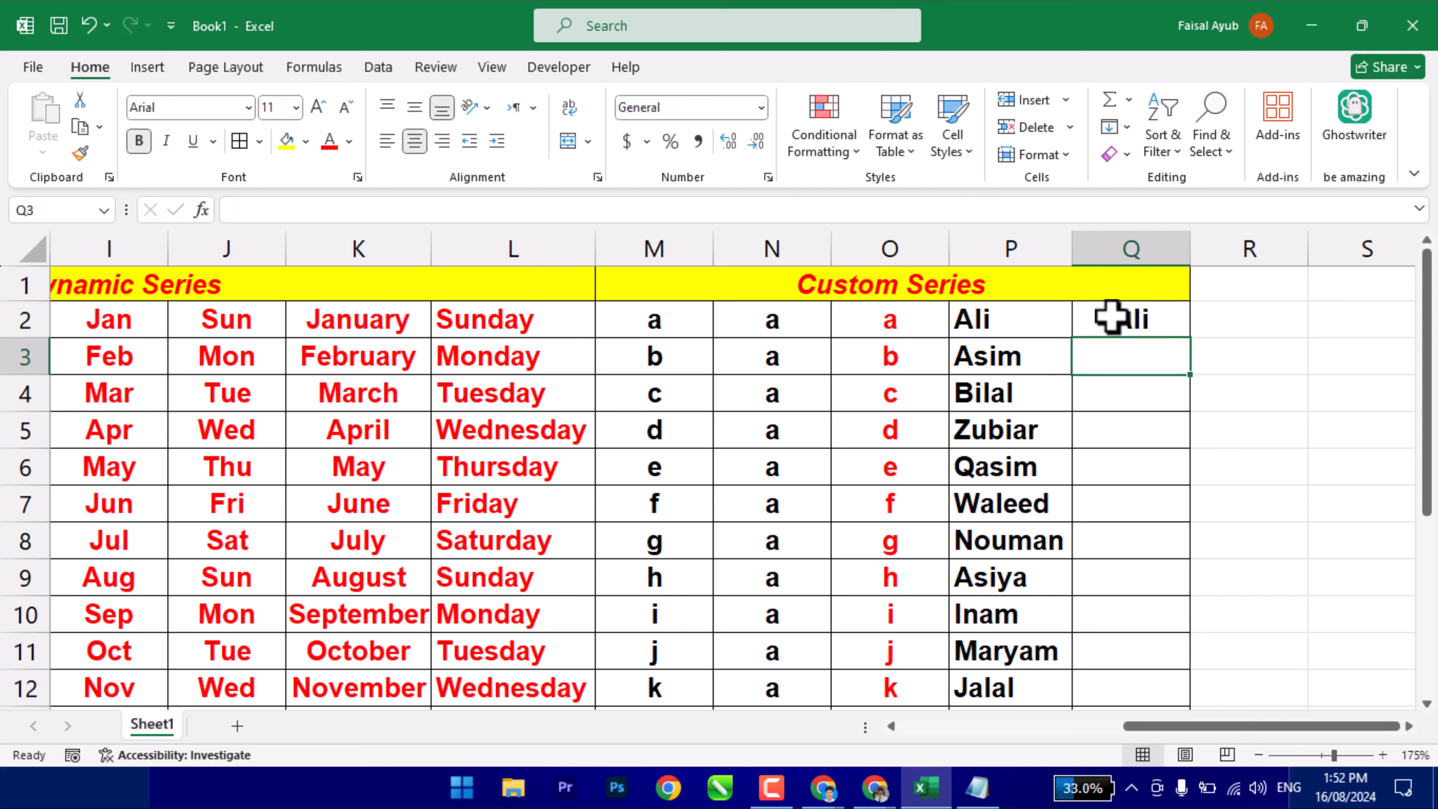
{"action": "left_click", "coordinate": [1109, 316]}
{"action": "double_click", "coordinate": [1192, 340]}
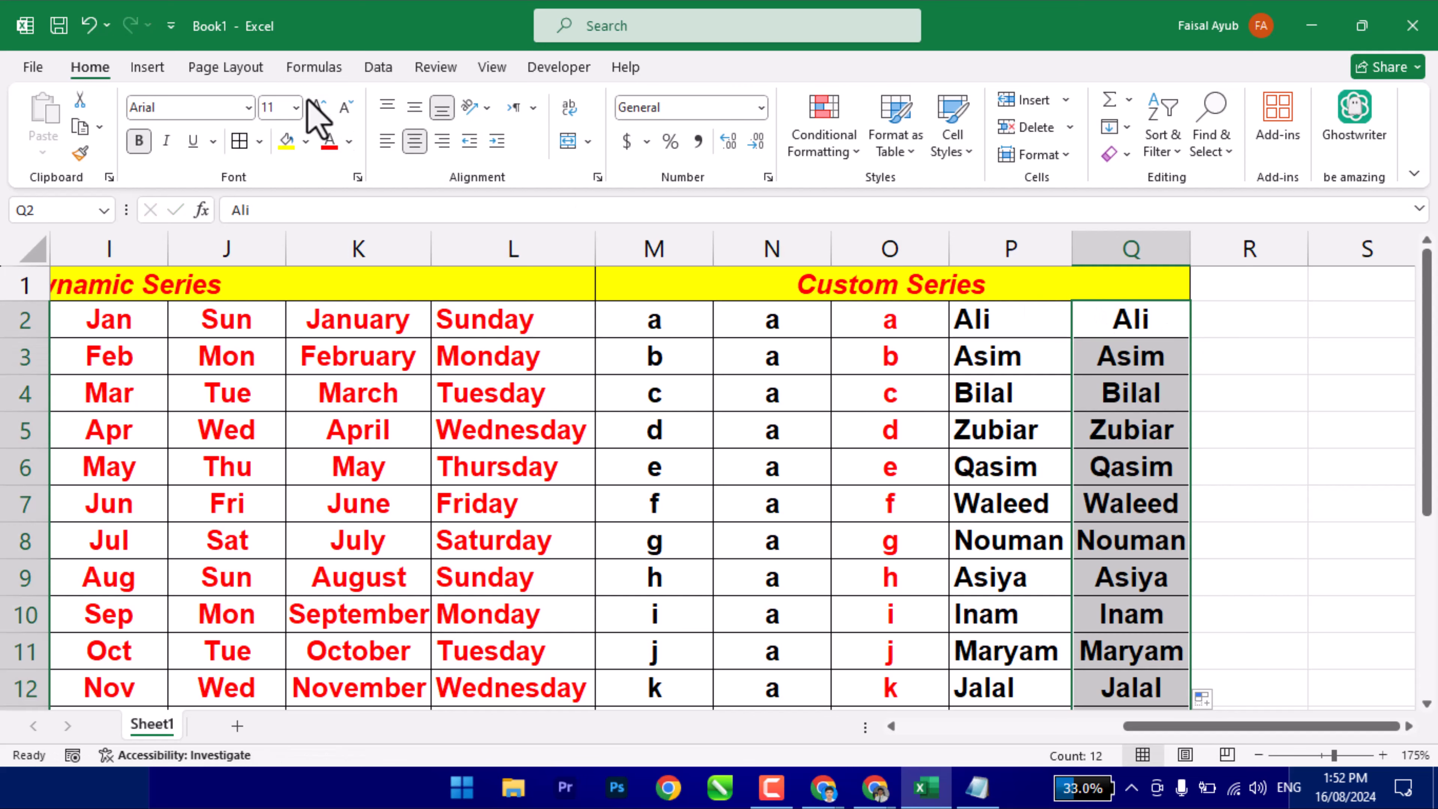
Set the font color of the names in Q2:Q13 to red and autofit column Q.
{"action": "left_click", "coordinate": [328, 141]}
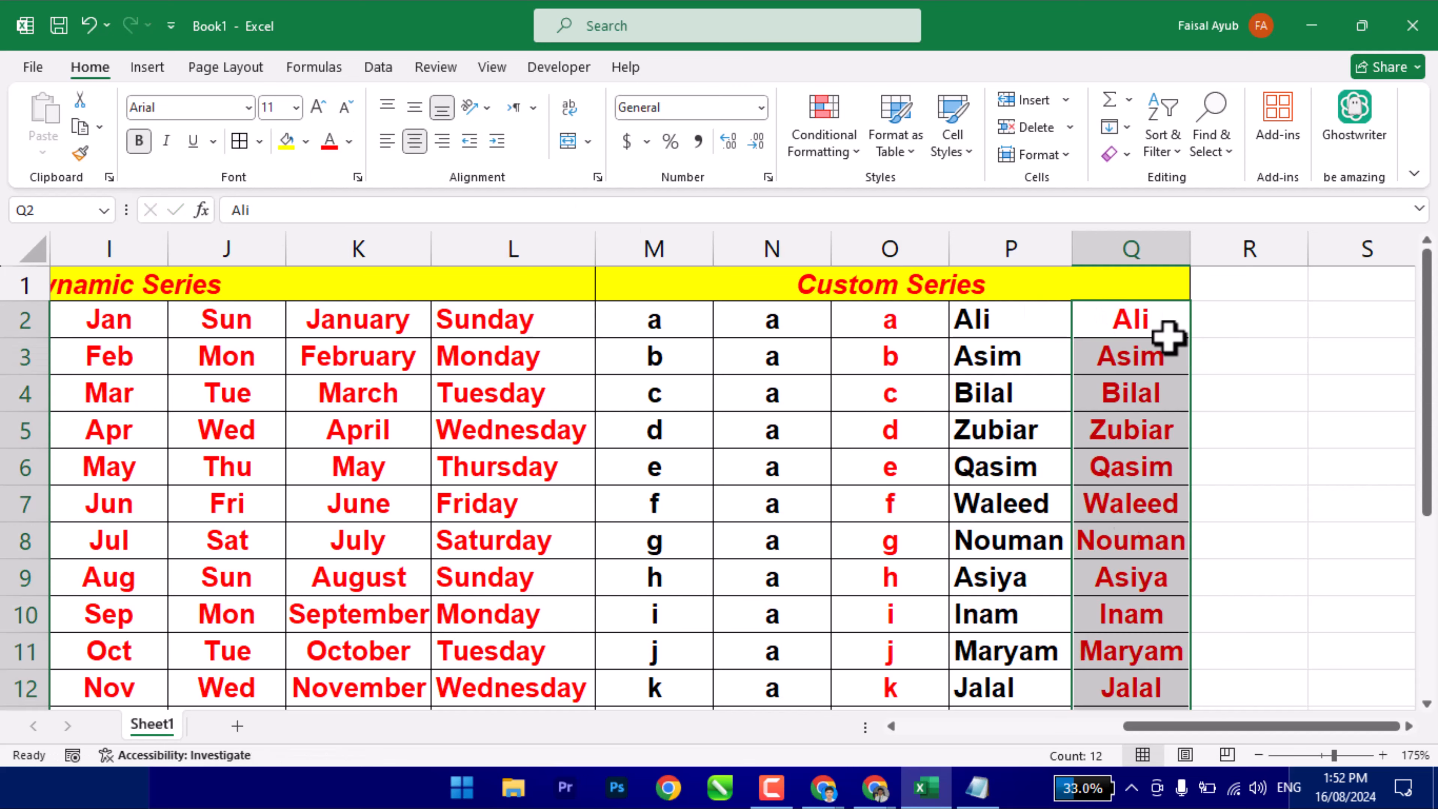
{"action": "double_click", "coordinate": [1192, 249]}
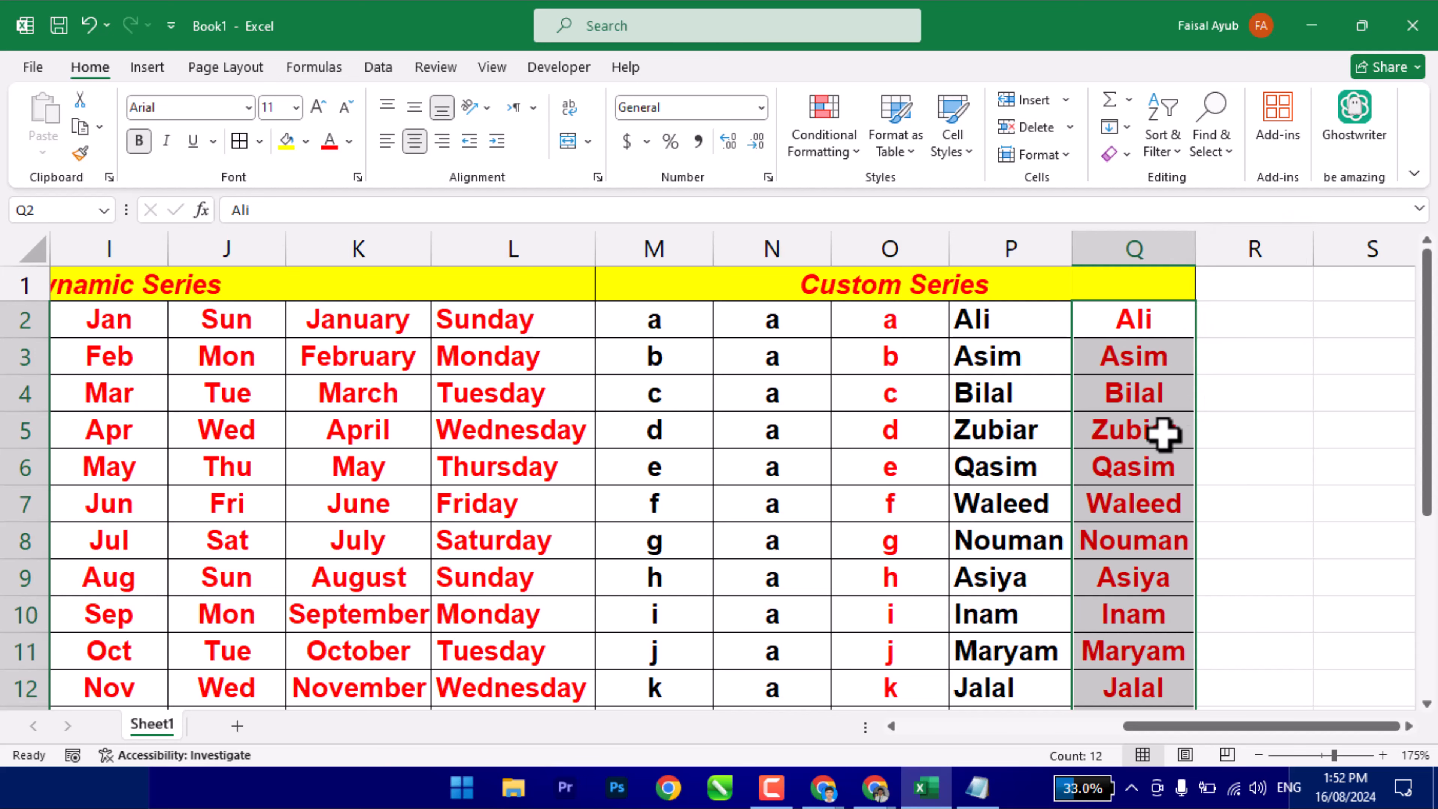
{"action": "scroll", "coordinate": [1162, 434], "scroll_direction": "down", "scroll_amount": 1}
{"action": "scroll", "coordinate": [1162, 434], "scroll_direction": "up", "scroll_amount": 1}
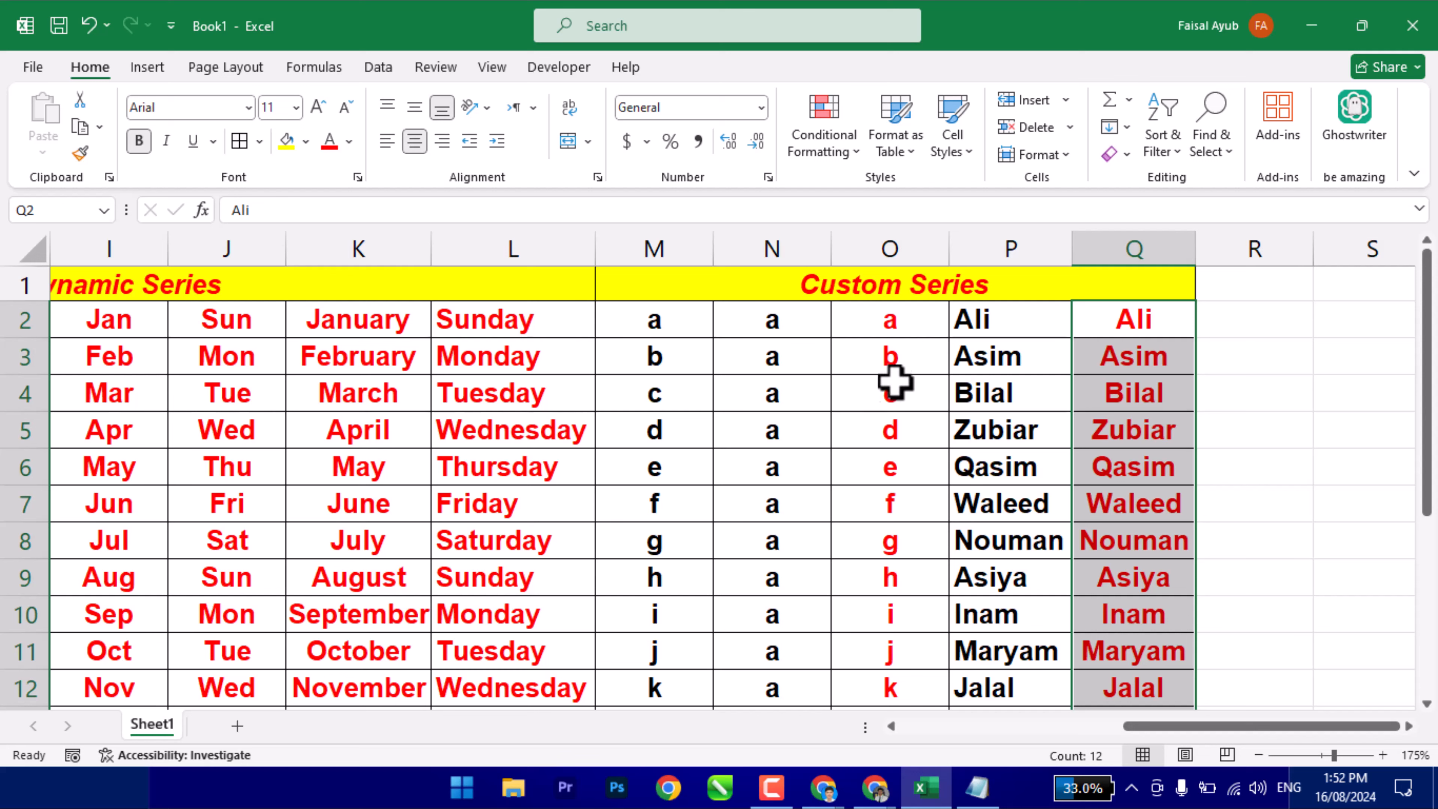
Rename the worksheet as General Class.
{"action": "left_click_drag", "start_coordinate": [1139, 731], "coordinate": [877, 745]}
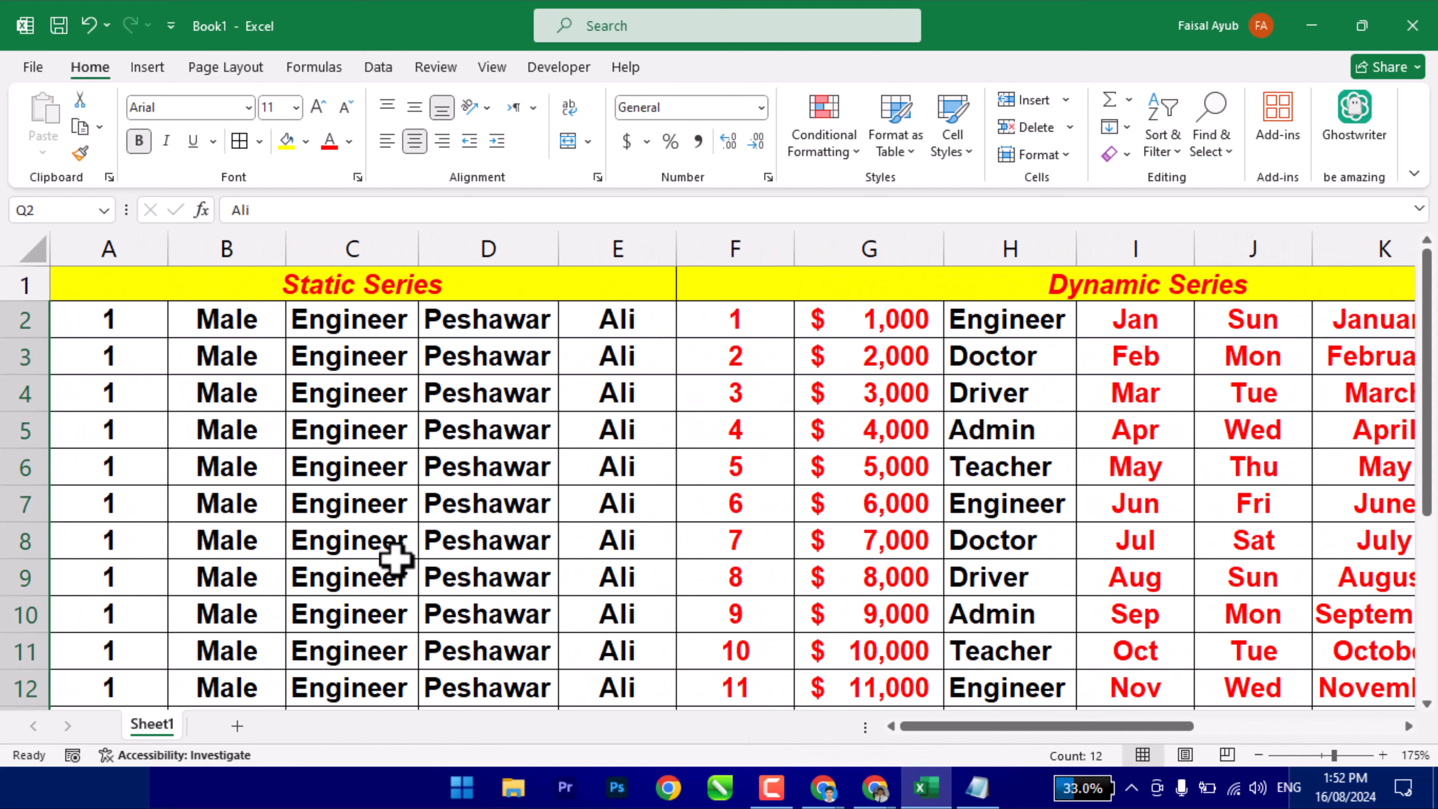
{"action": "double_click", "coordinate": [151, 723]}
{"action": "type", "text": "General"}
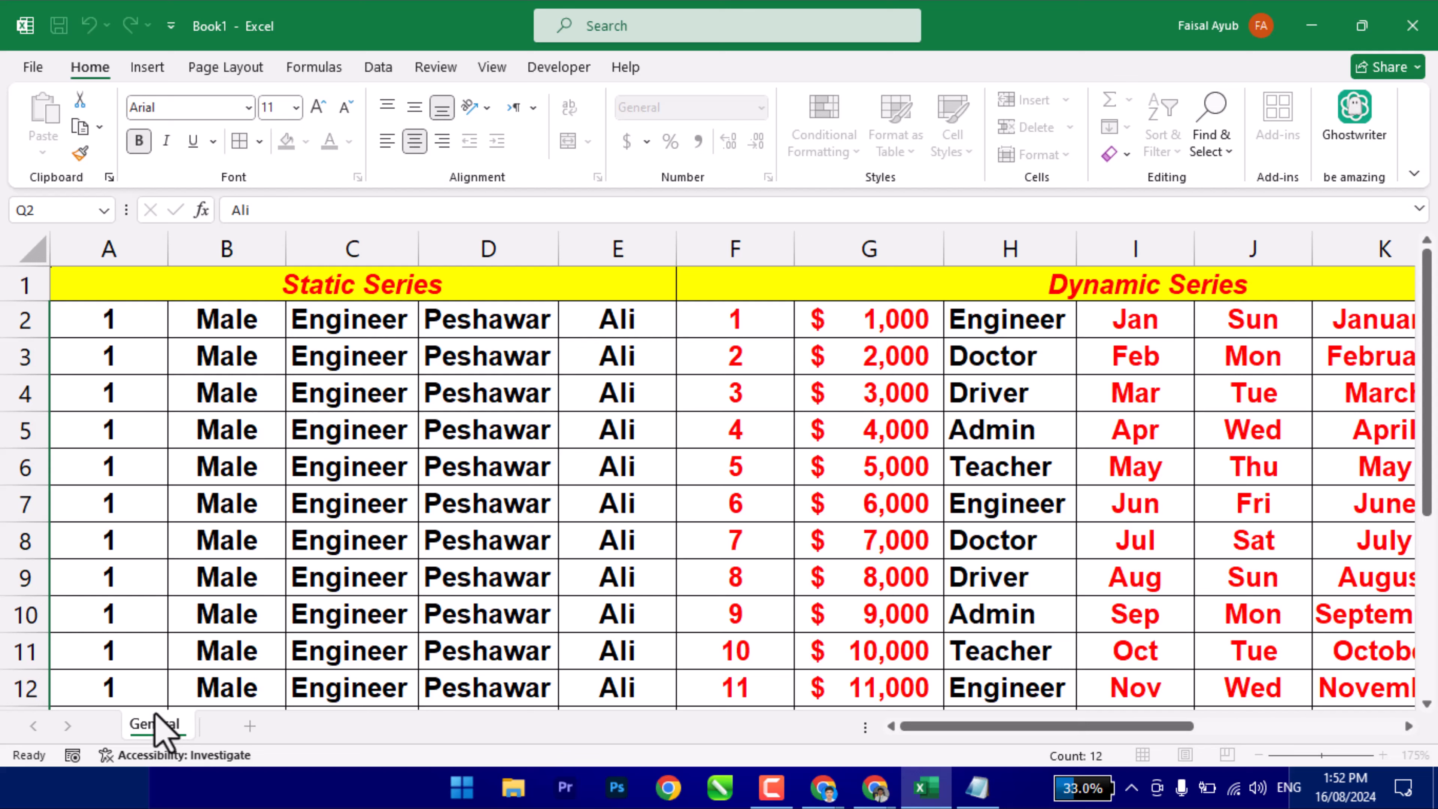
{"action": "type", "text": " Class"}
{"action": "key", "text": "Return"}
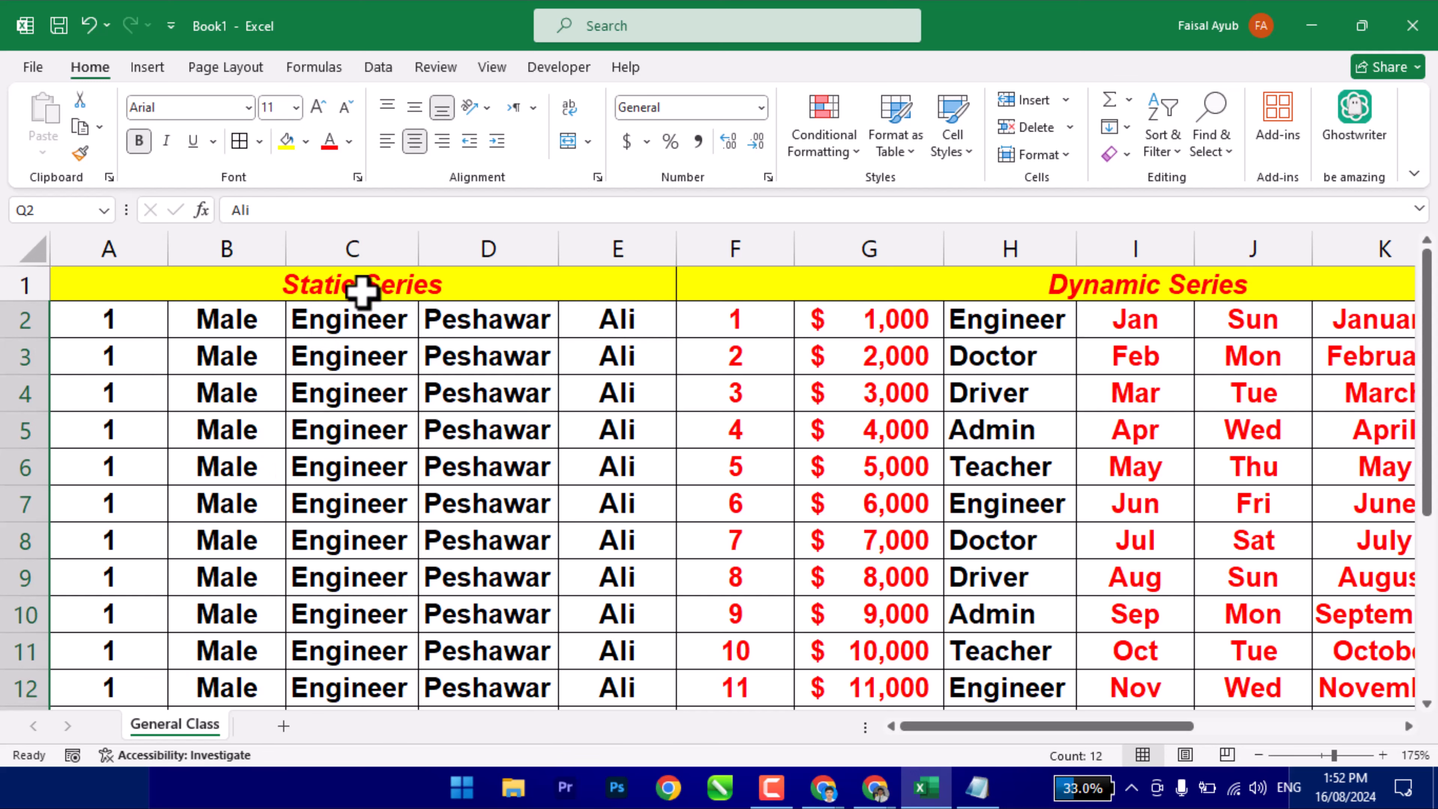
Look over the static, dynamic and custom series blocks across the sheet.
{"action": "left_click_drag", "start_coordinate": [363, 289], "coordinate": [368, 688]}
{"action": "left_click_drag", "start_coordinate": [1098, 283], "coordinate": [1130, 497]}
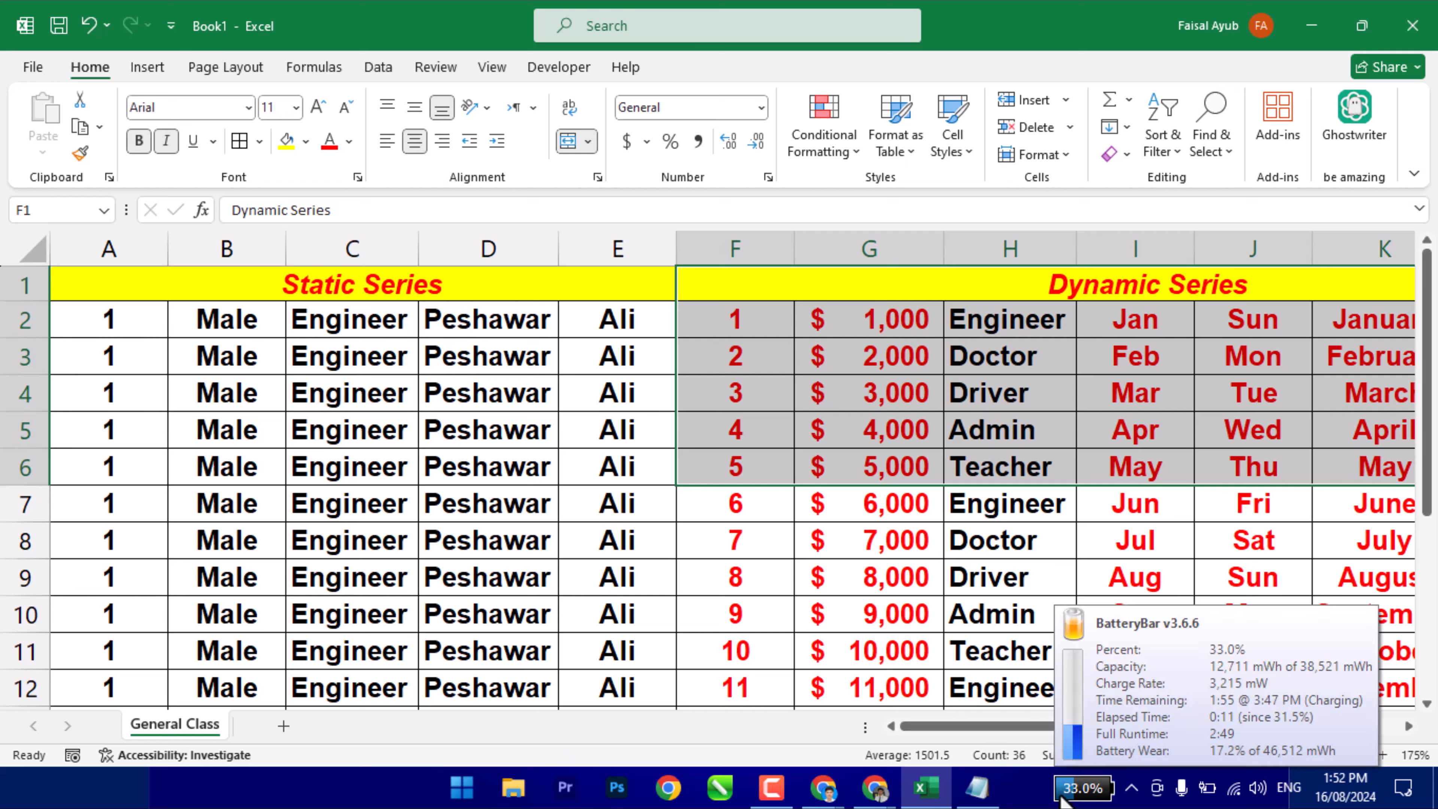
{"action": "left_click_drag", "start_coordinate": [1047, 728], "coordinate": [1078, 727]}
{"action": "left_click", "coordinate": [1286, 346]}
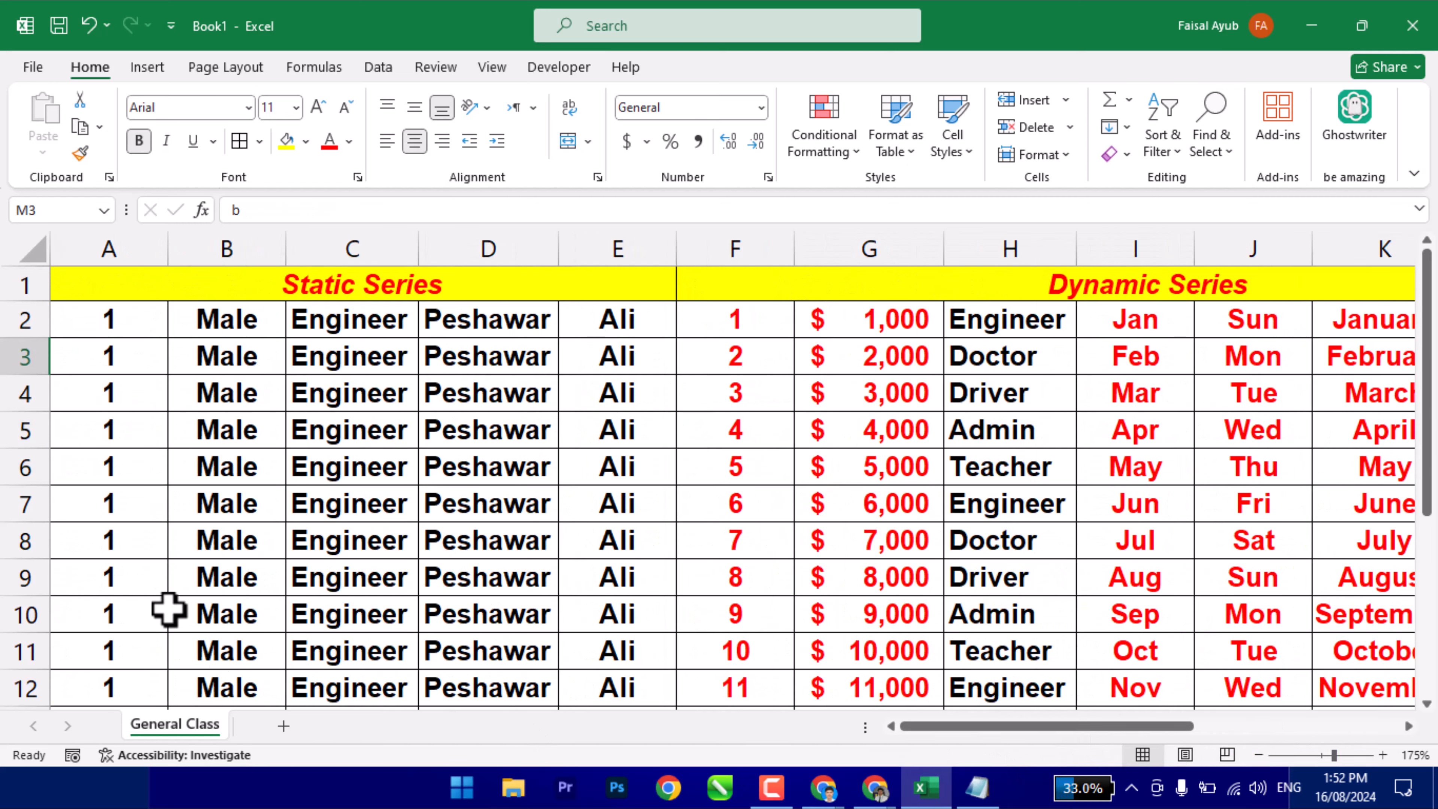
Select cell A16 in the empty area below the series data.
{"action": "scroll", "coordinate": [169, 609], "scroll_direction": "down", "scroll_amount": 3}
{"action": "scroll", "coordinate": [169, 609], "scroll_direction": "up", "scroll_amount": 2}
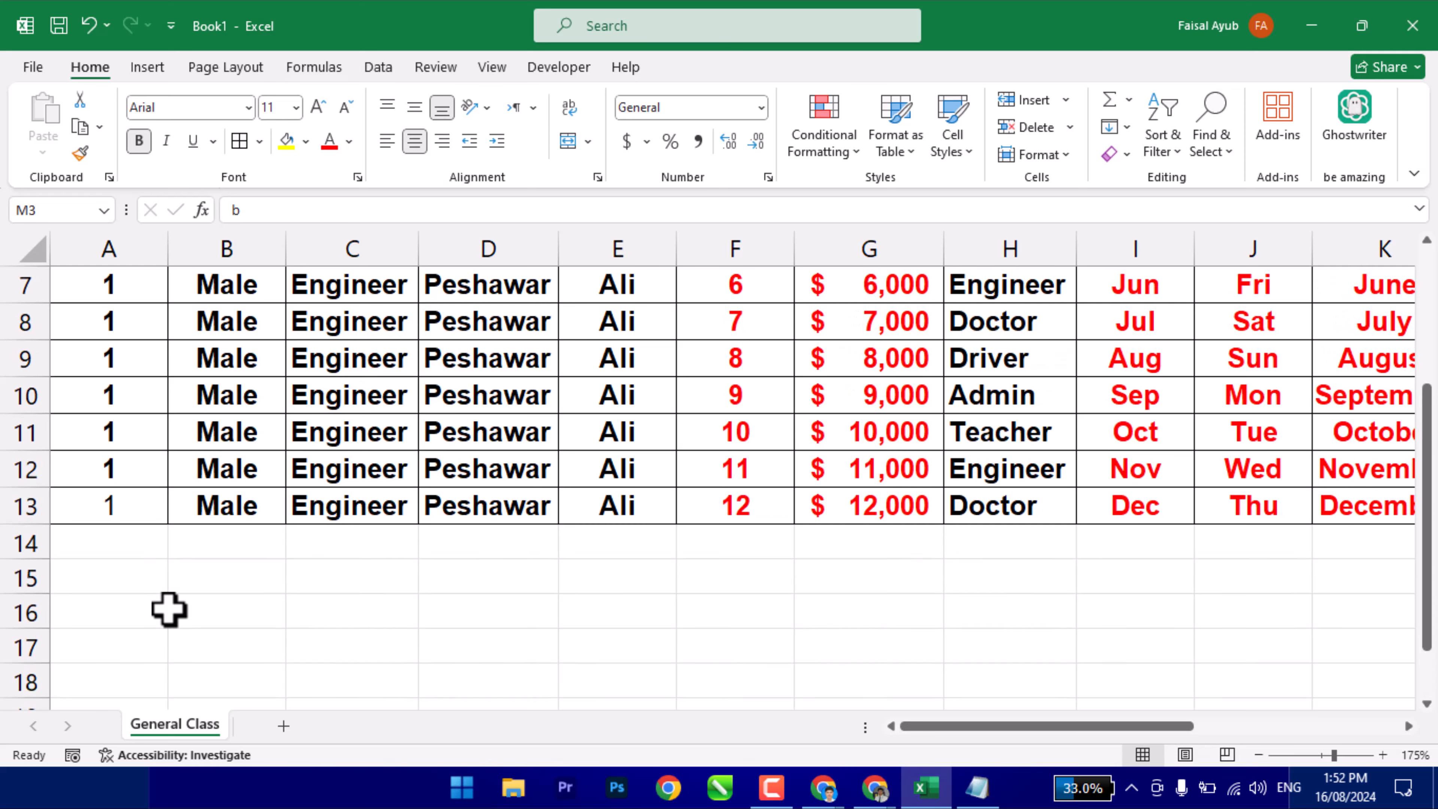
{"action": "scroll", "coordinate": [169, 609], "scroll_direction": "down", "scroll_amount": 3}
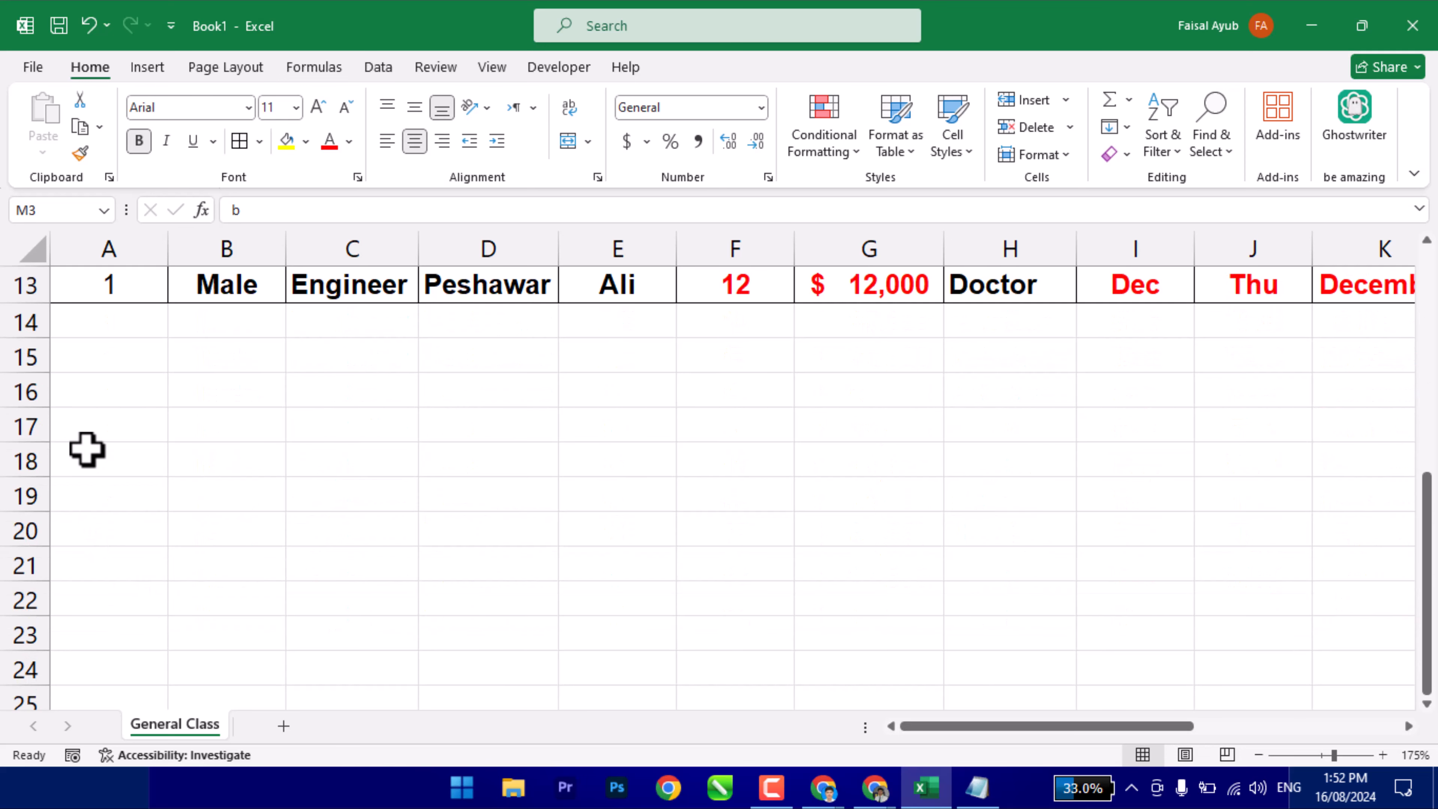
{"action": "left_click", "coordinate": [134, 363]}
{"action": "left_click", "coordinate": [110, 399]}
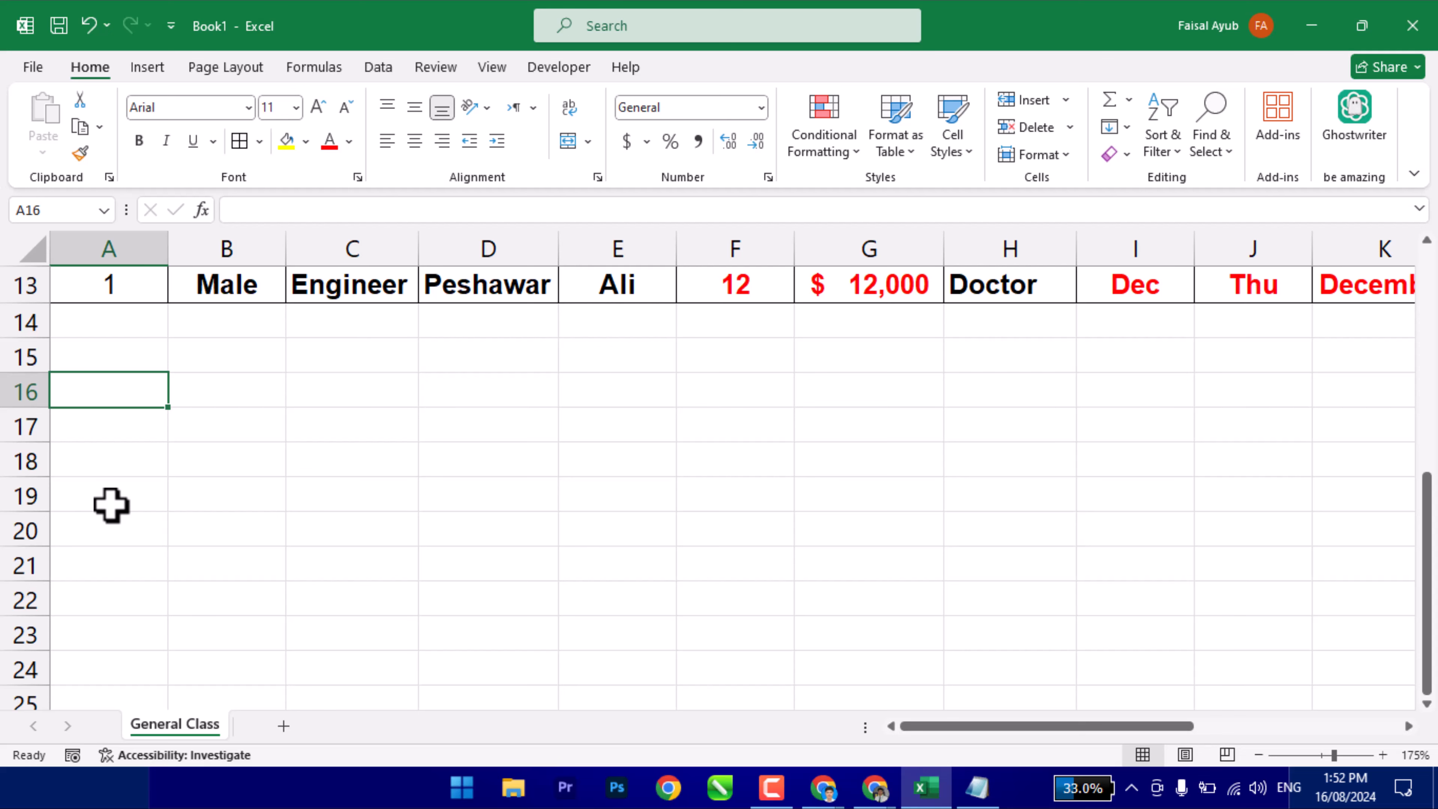
Switch to Notepad and add the heading "02. Drag & Drop Facility" under the Custom Series line.
{"action": "left_click", "coordinate": [977, 788]}
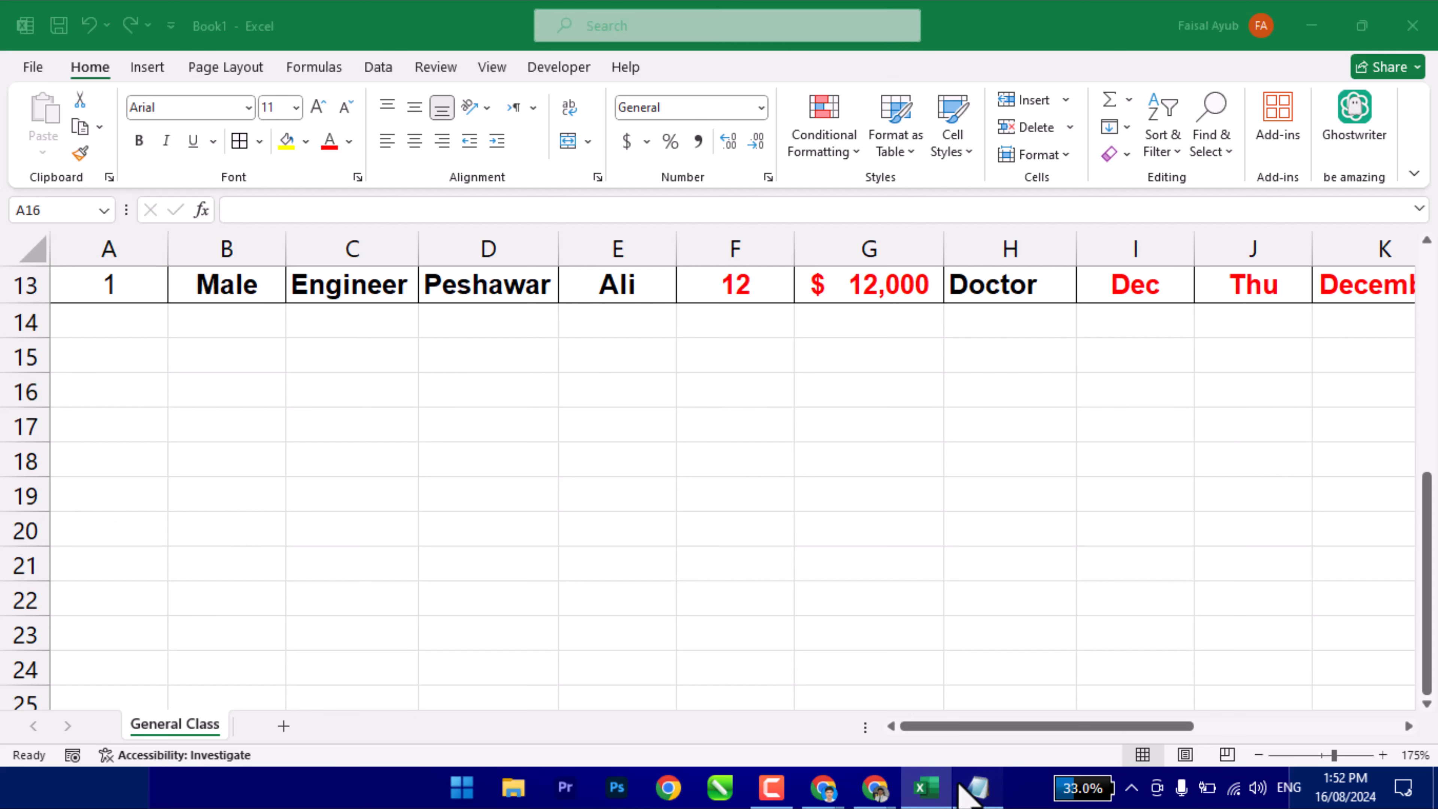
{"action": "left_click", "coordinate": [517, 235]}
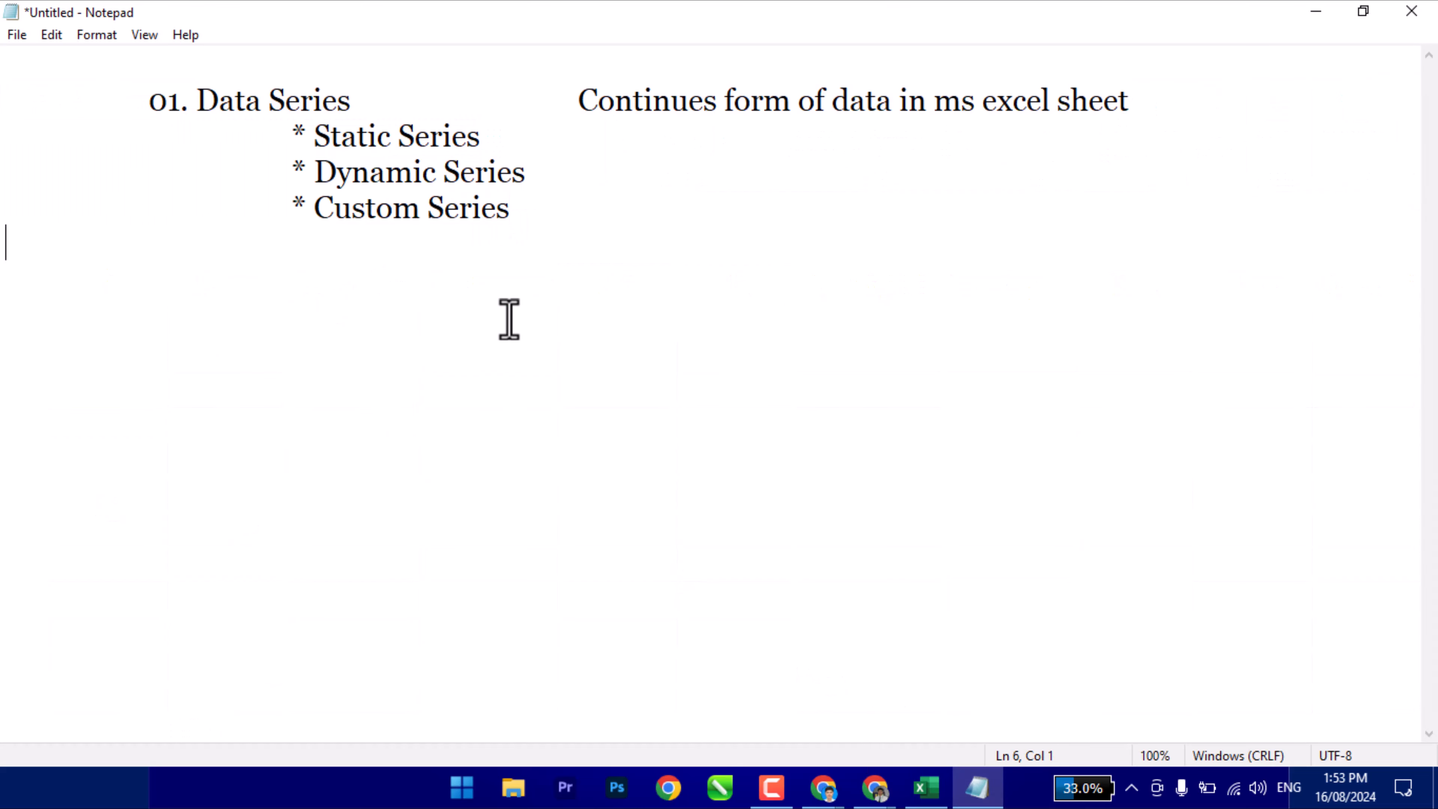
{"action": "type", "text": "02. Drag & Drop F"}
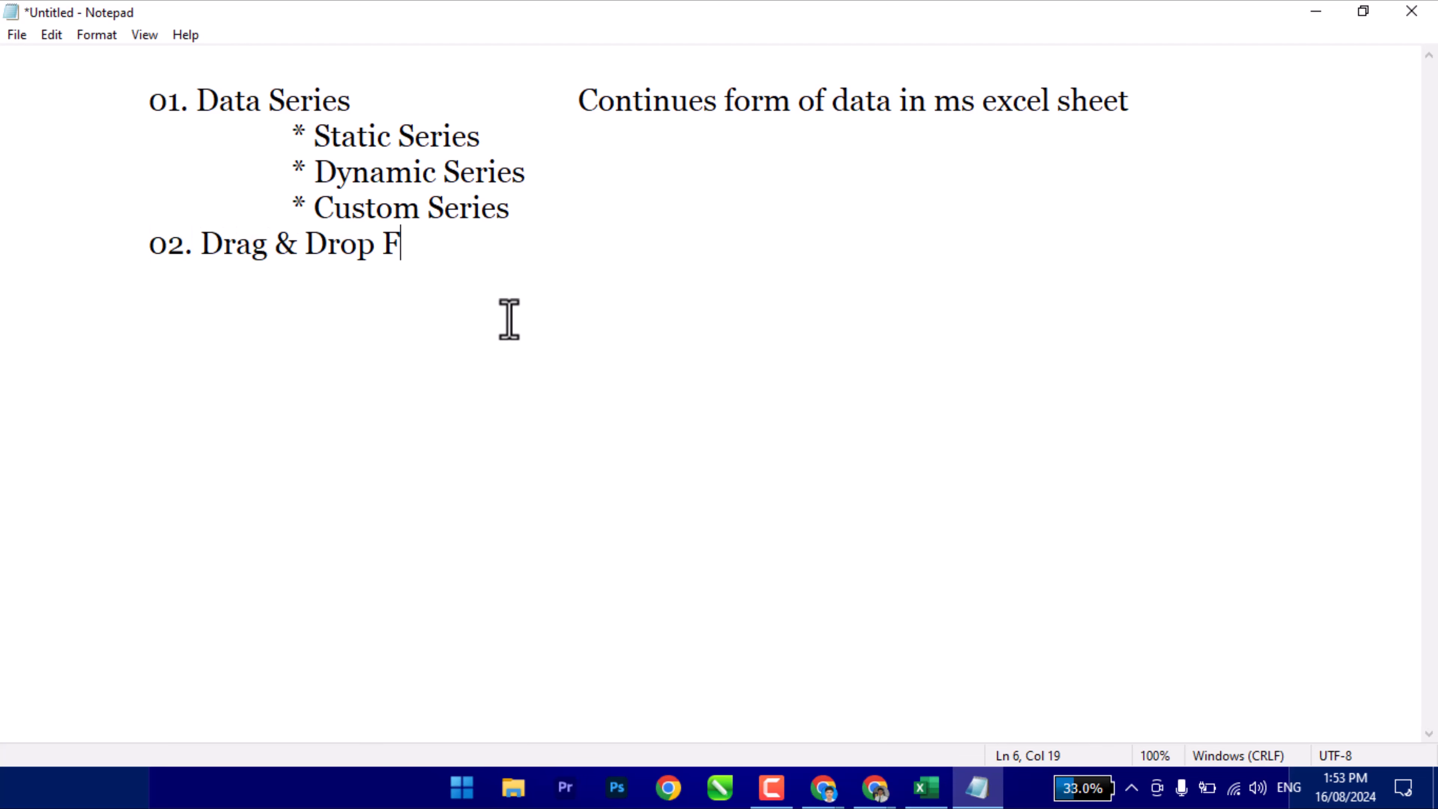
{"action": "type", "text": "acility"}
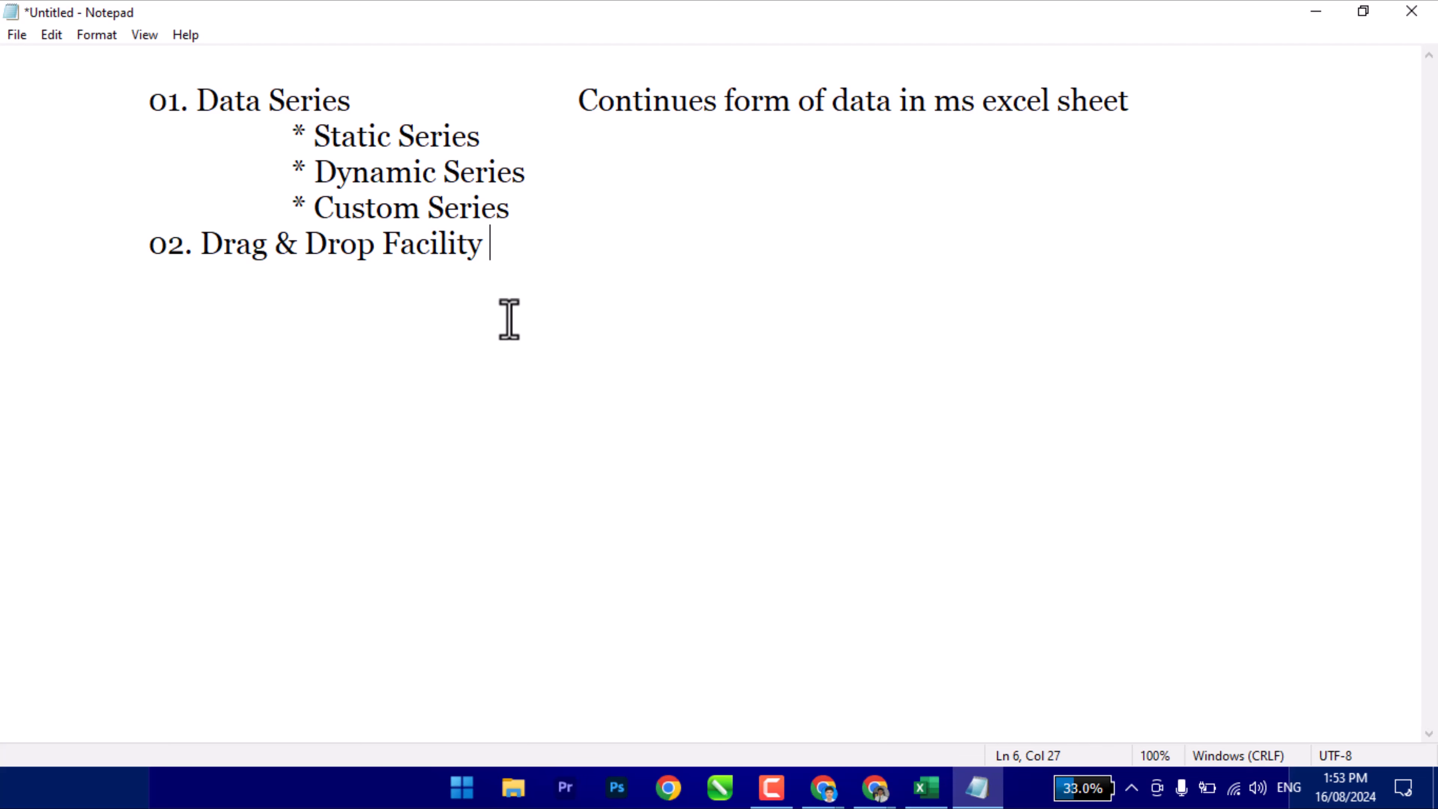
{"action": "key", "text": "Return"}
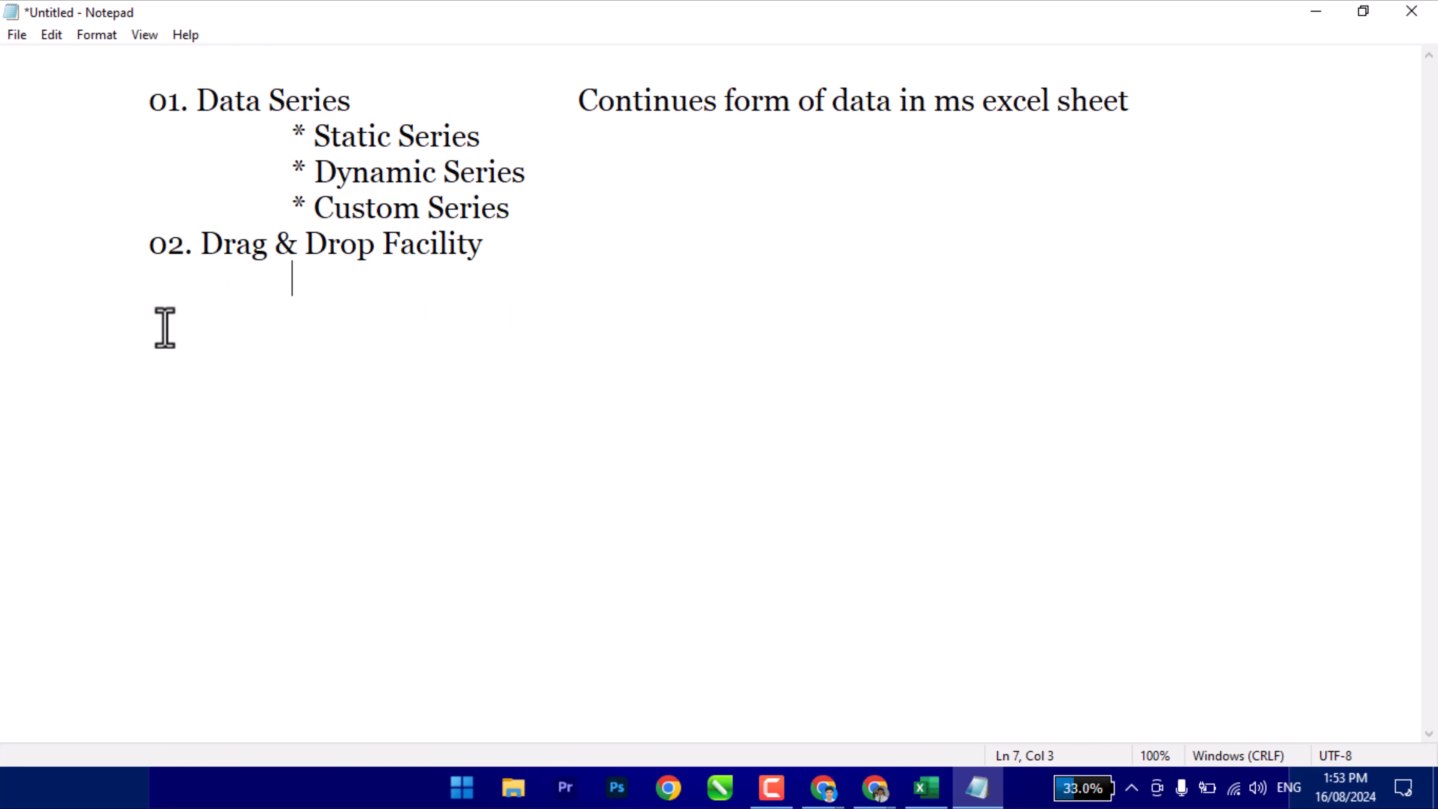
Add the indented bullet "* Without Cut/Copy move the Items" under the Drag & Drop Facility heading.
{"action": "key", "text": "BackSpace"}
{"action": "key", "text": "BackSpace"}
{"action": "type", "text": "* i"}
{"action": "key", "text": "BackSpace"}
{"action": "type", "text": "Withou"}
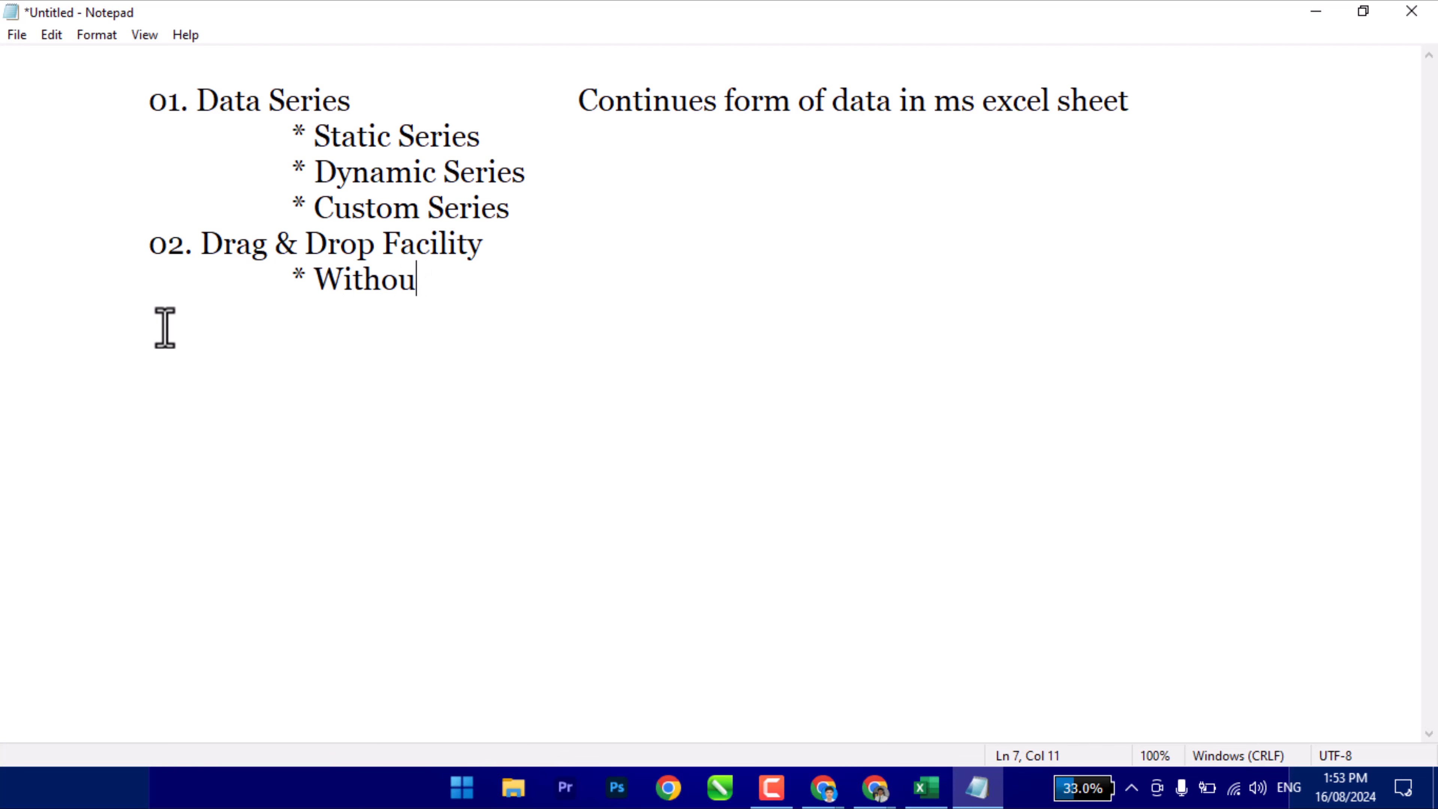
{"action": "type", "text": "g Cut/C"}
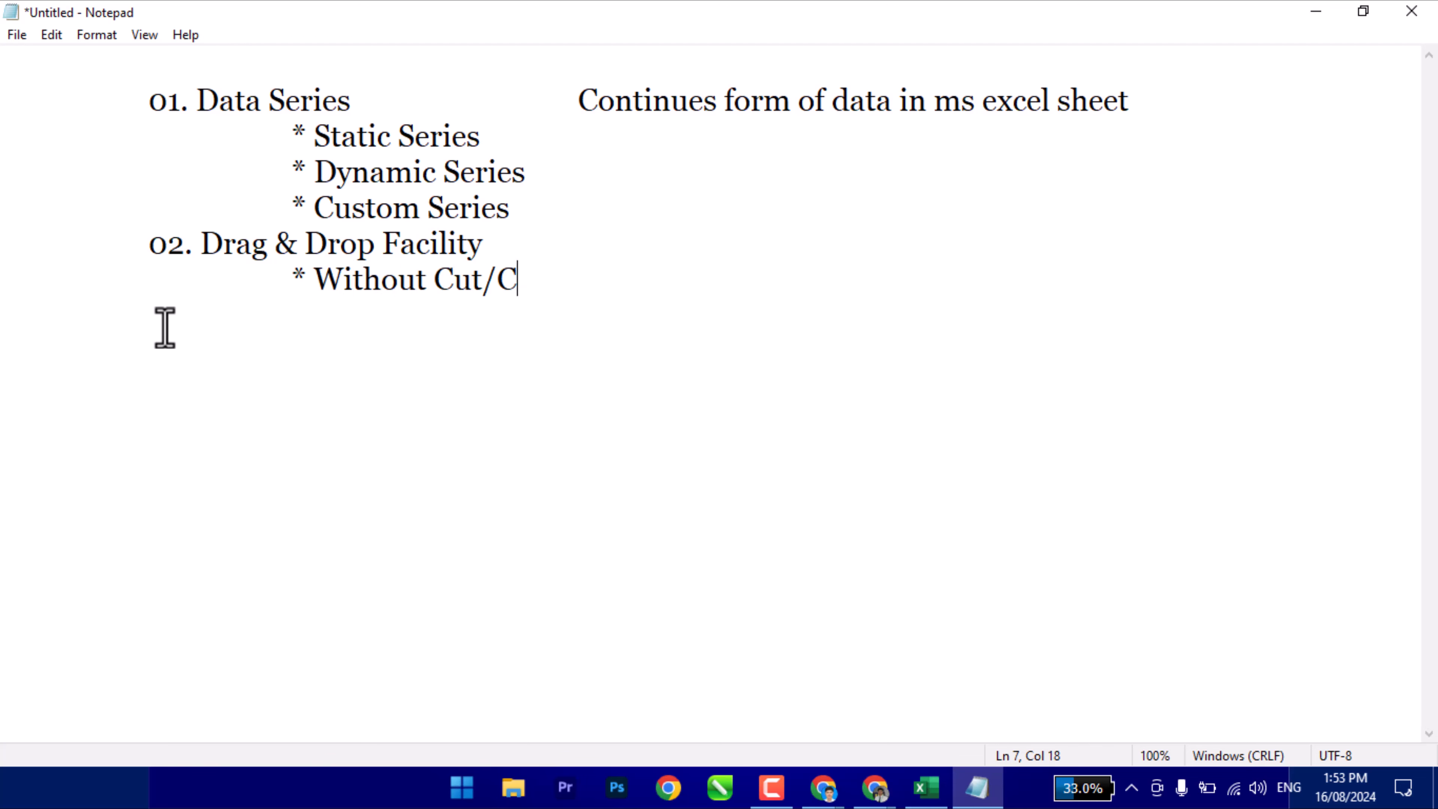
{"action": "type", "text": "opy move the "}
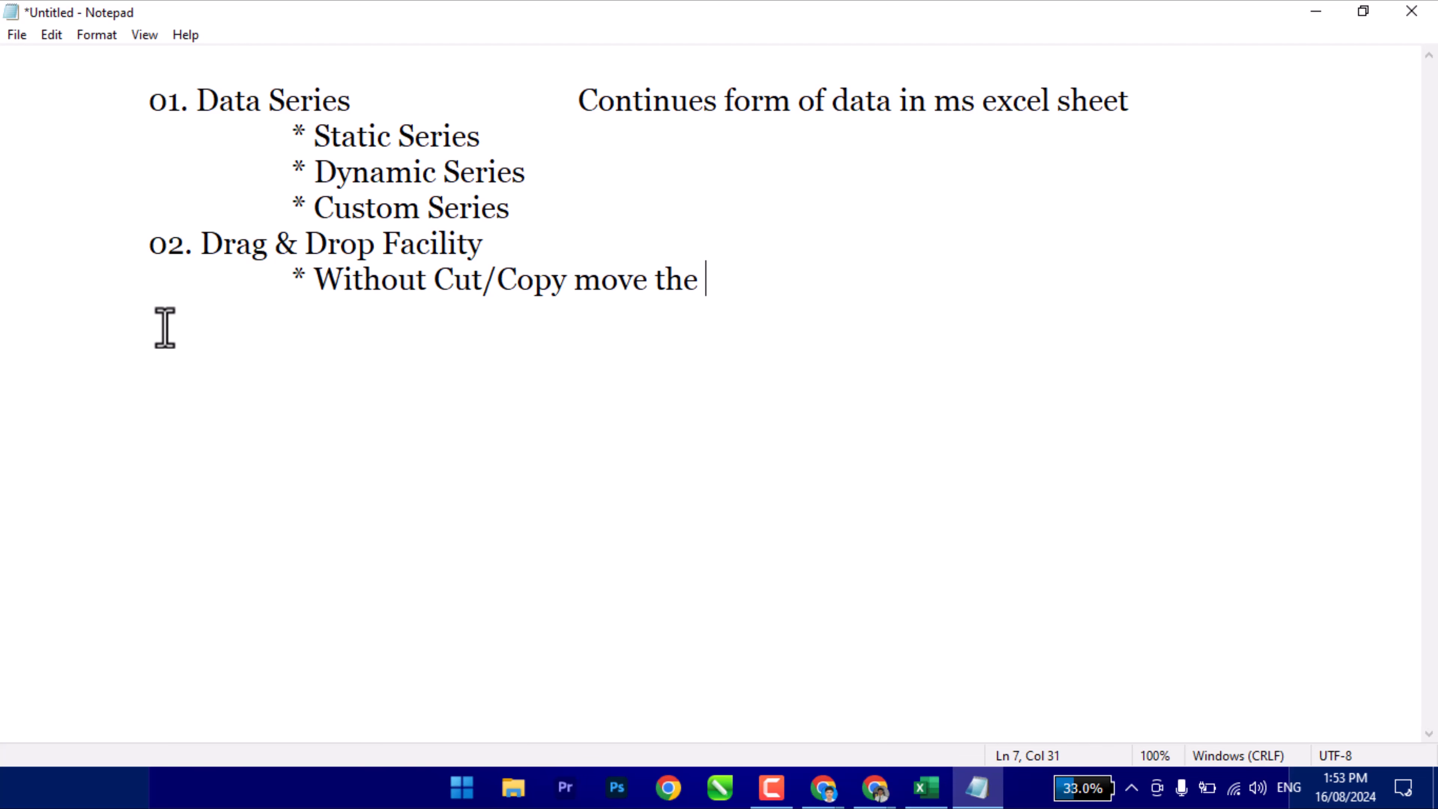
{"action": "type", "text": "Items"}
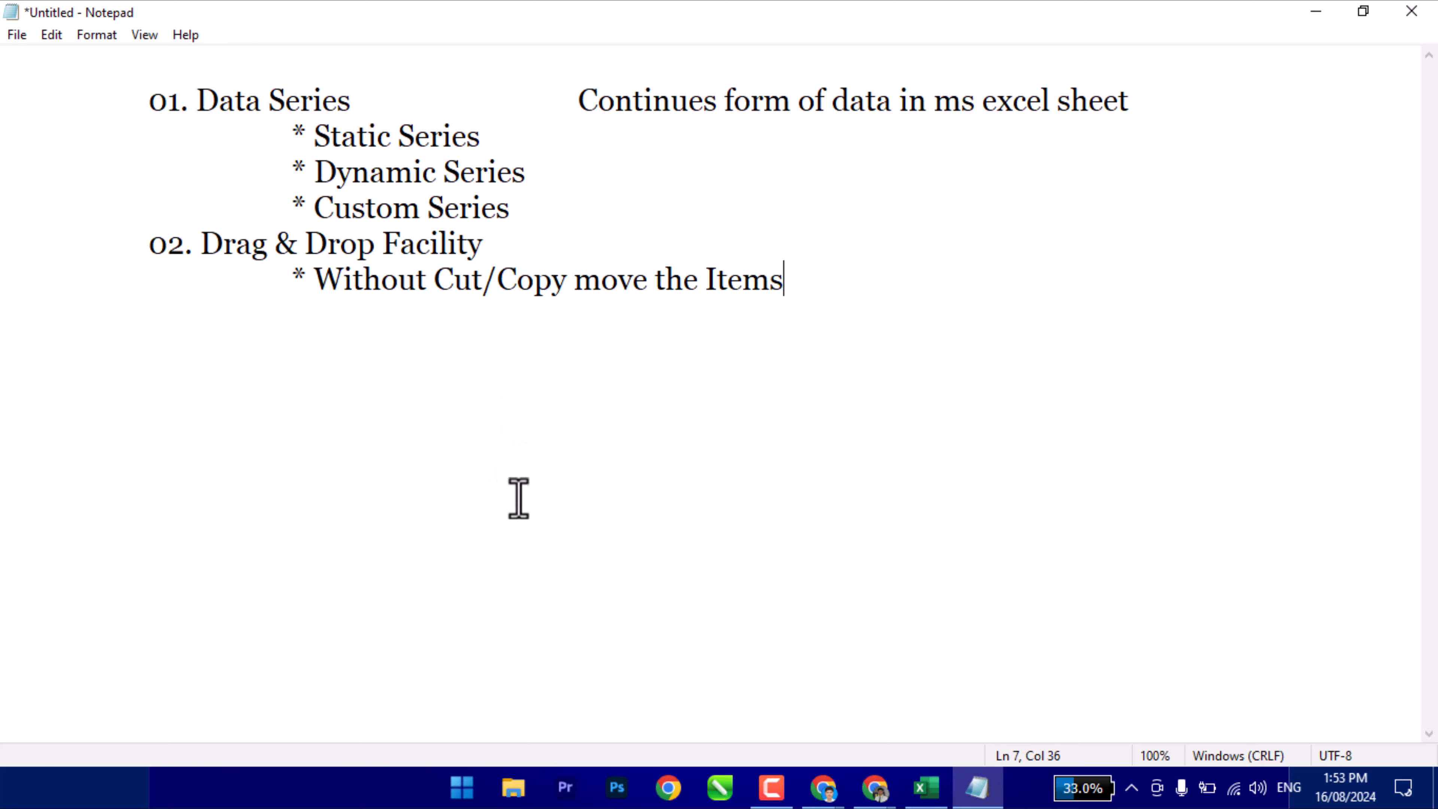
{"action": "left_click_drag", "start_coordinate": [373, 294], "coordinate": [802, 335]}
{"action": "left_click", "coordinate": [831, 460]}
Switch back to Excel and enter the headers Name in A16 and Salary in B16.
{"action": "left_click", "coordinate": [926, 788]}
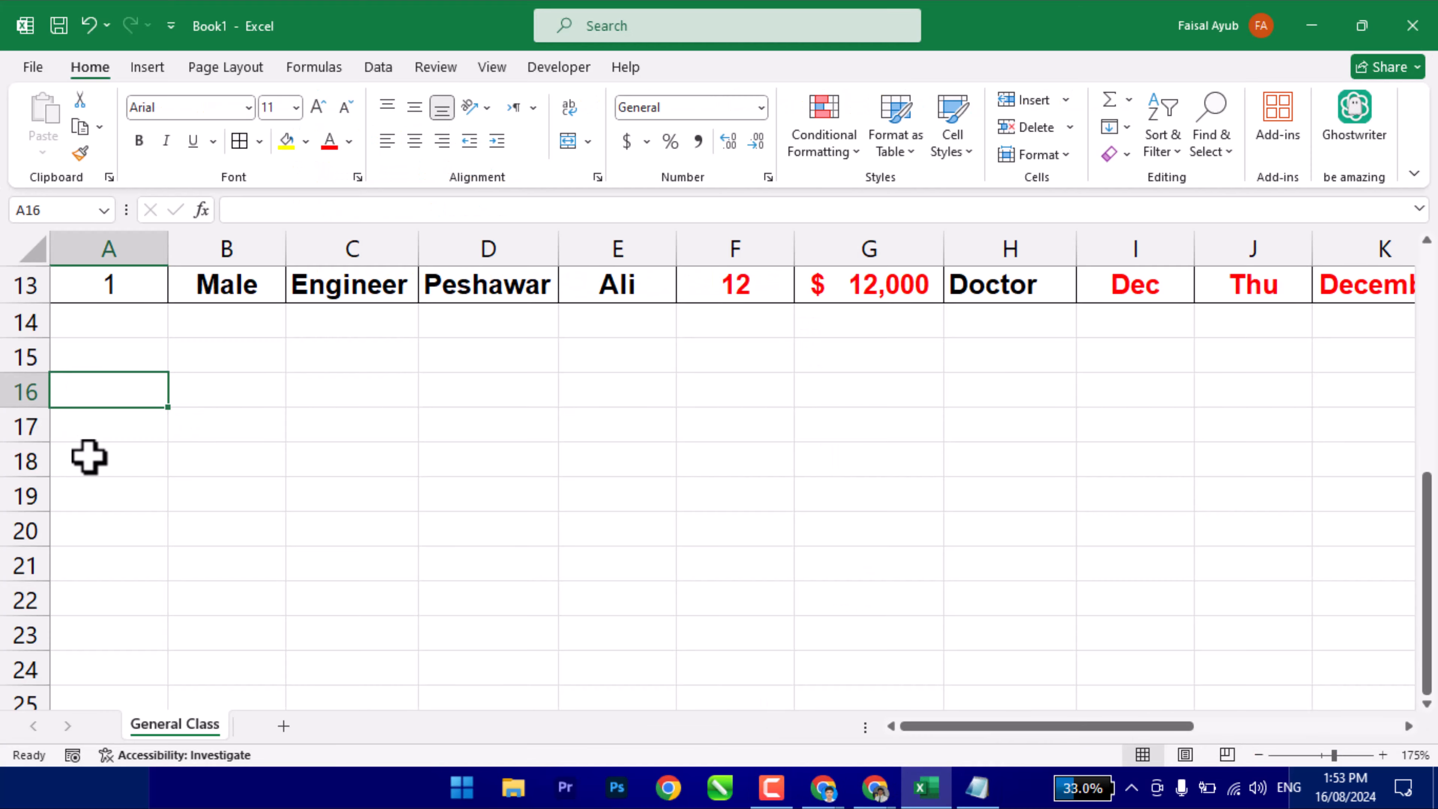
{"action": "type", "text": "Name"}
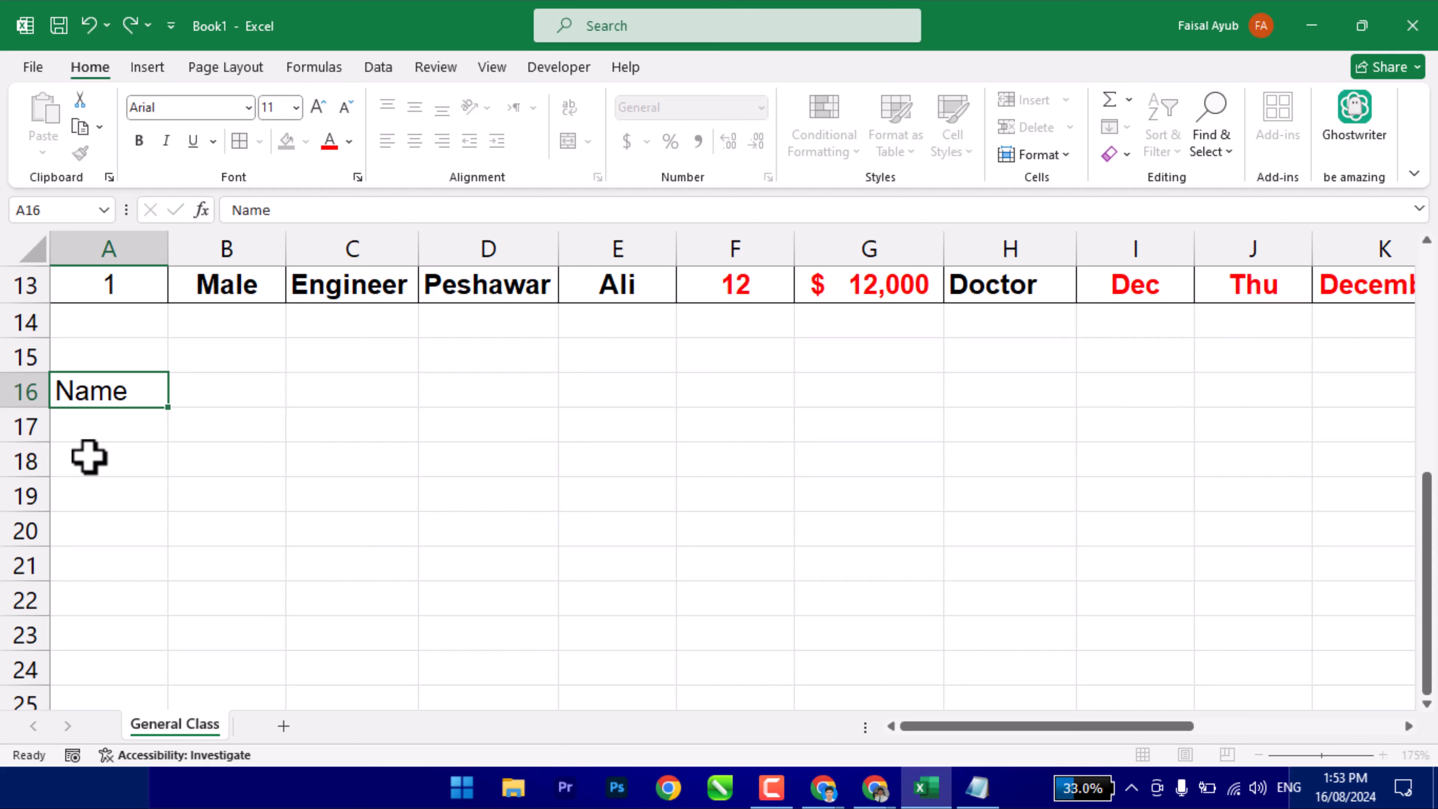
{"action": "key", "text": "Tab"}
{"action": "type", "text": "Salary"}
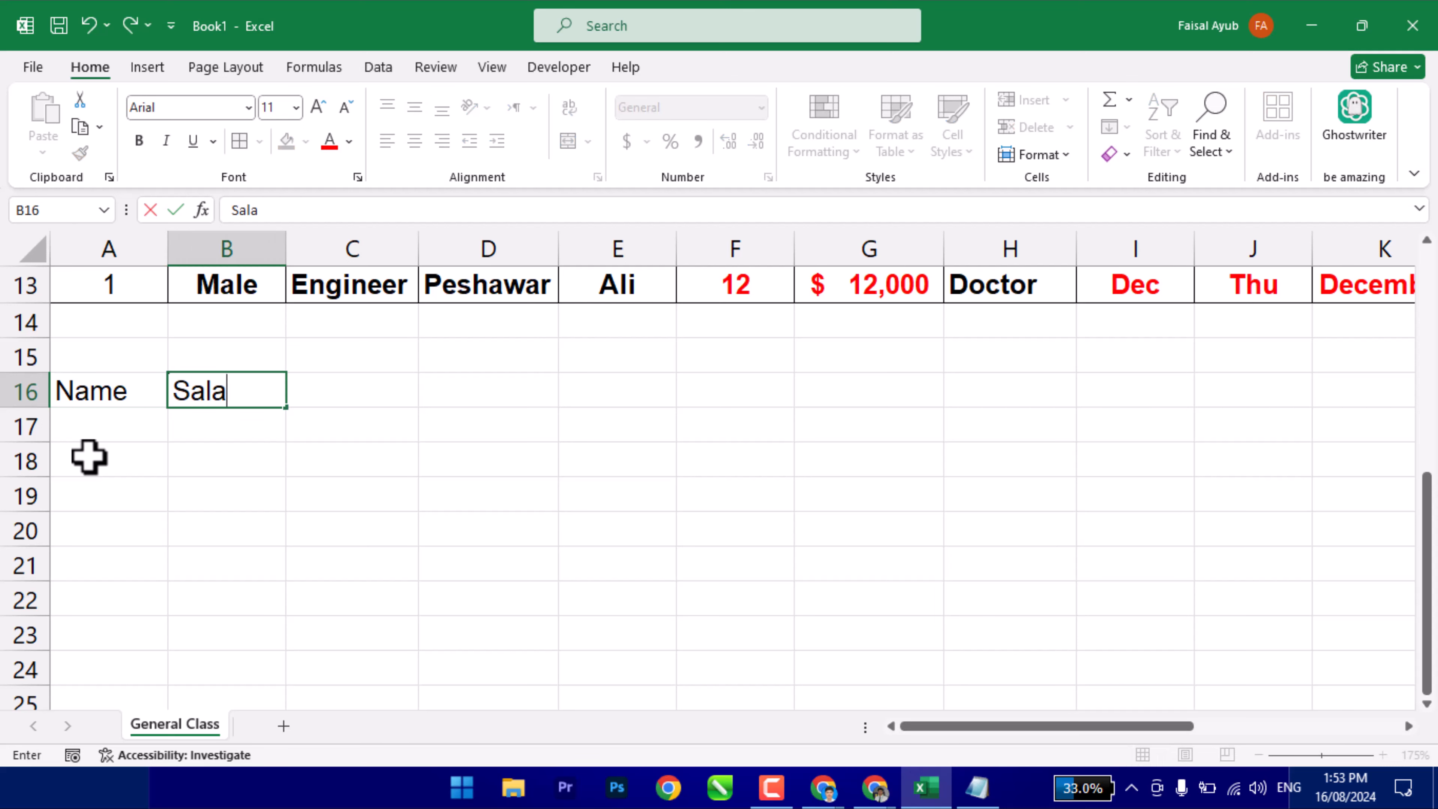
{"action": "key", "text": "Return"}
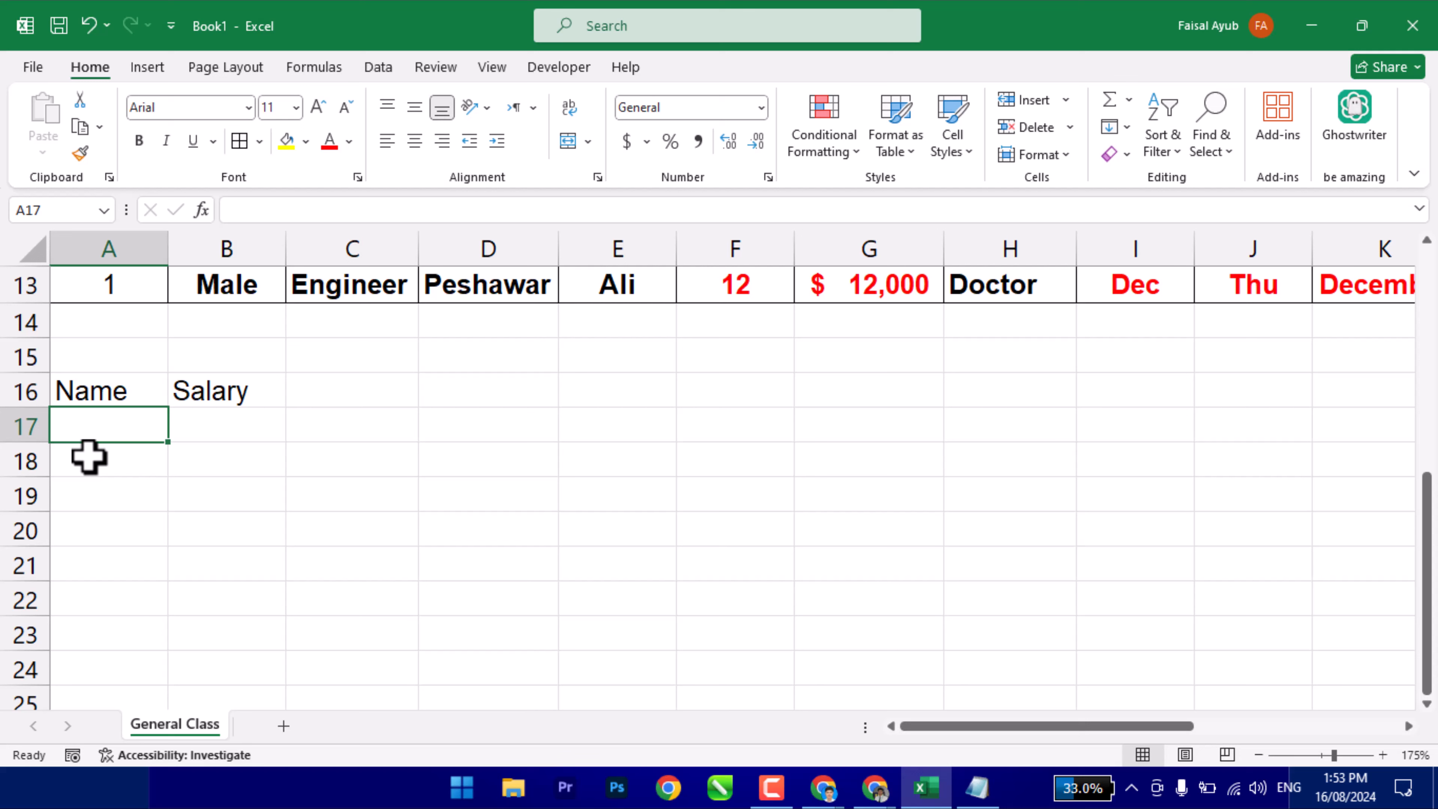
Enter the custom list's first name in A17 and fill the name series down to A26.
{"action": "type", "text": "Ali"}
{"action": "key", "text": "Return"}
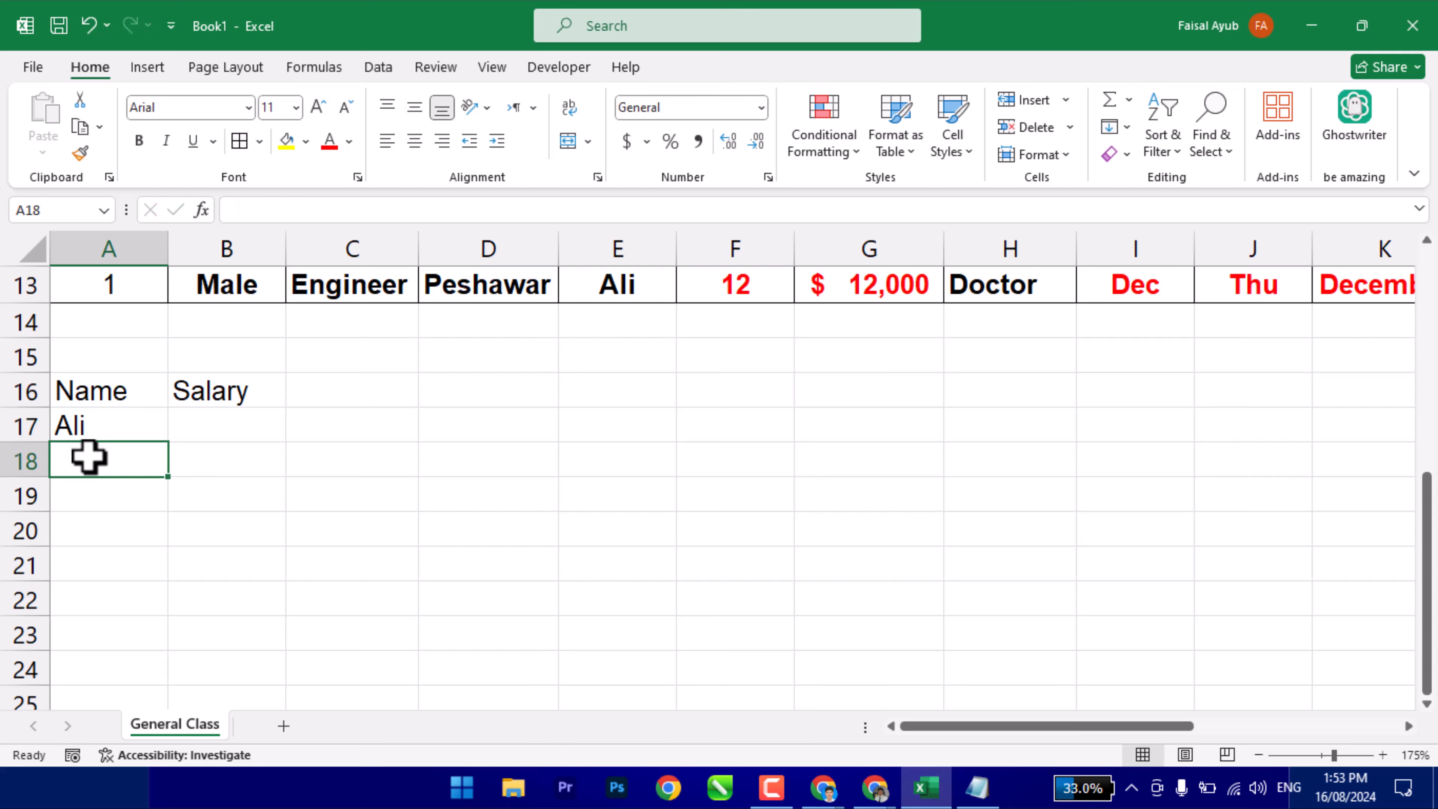
{"action": "left_click", "coordinate": [98, 431]}
{"action": "left_click_drag", "start_coordinate": [167, 442], "coordinate": [141, 623]}
{"action": "scroll", "coordinate": [158, 593], "scroll_direction": "up", "scroll_amount": 1}
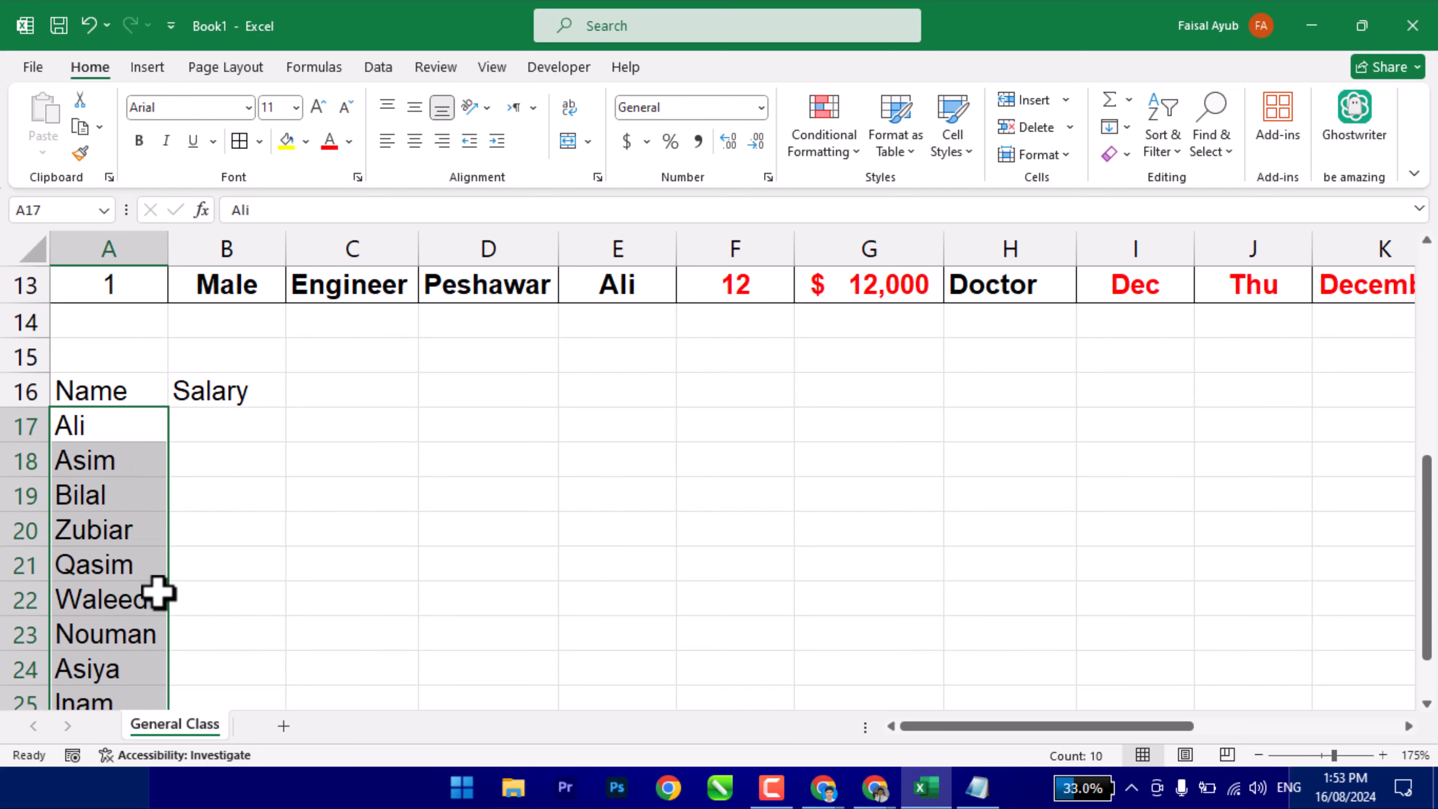
Enter salaries 1000 in B17 and 2000 in B18, and fill the series down to B26.
{"action": "left_click", "coordinate": [227, 427]}
{"action": "type", "text": "1000"}
{"action": "key", "text": "Return"}
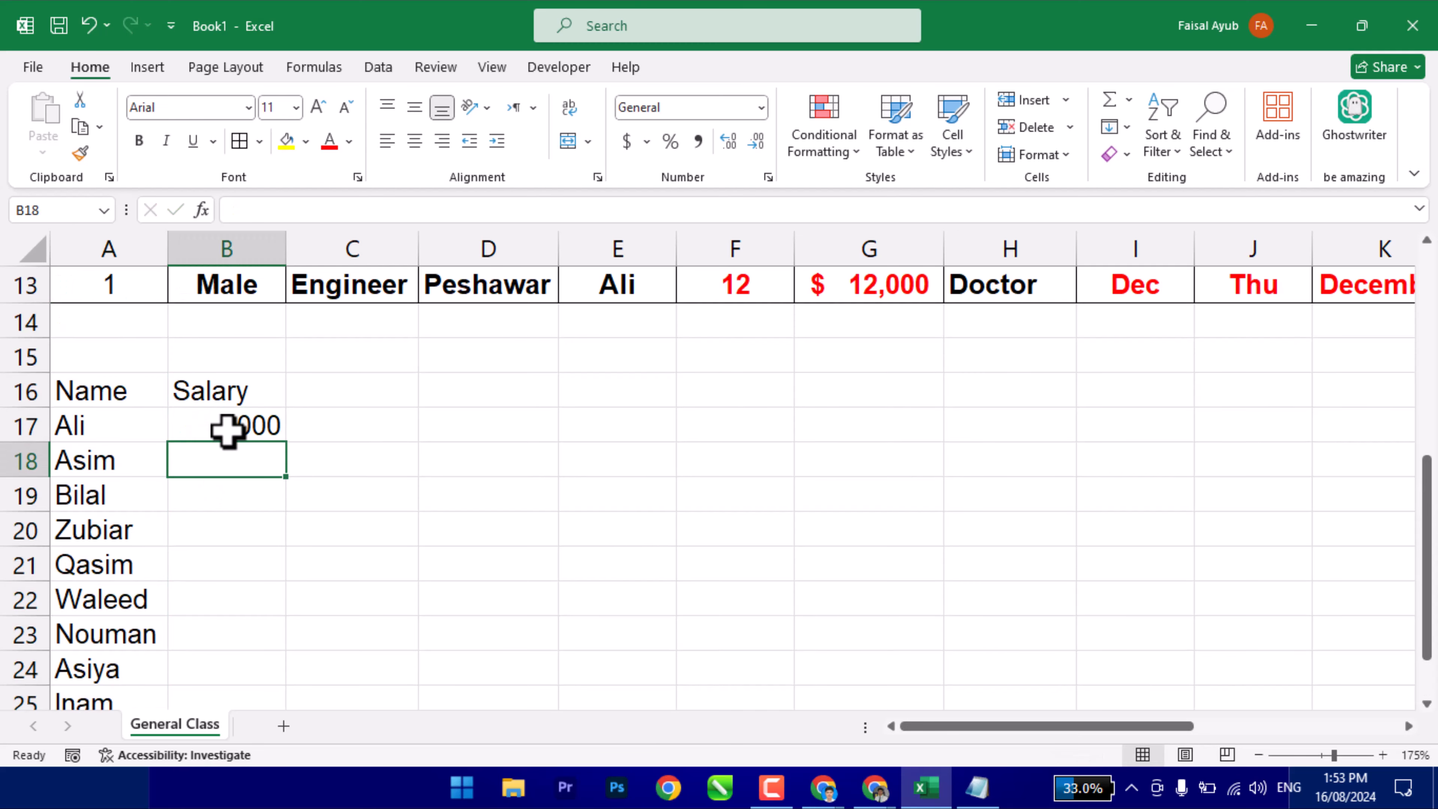
{"action": "type", "text": "2000"}
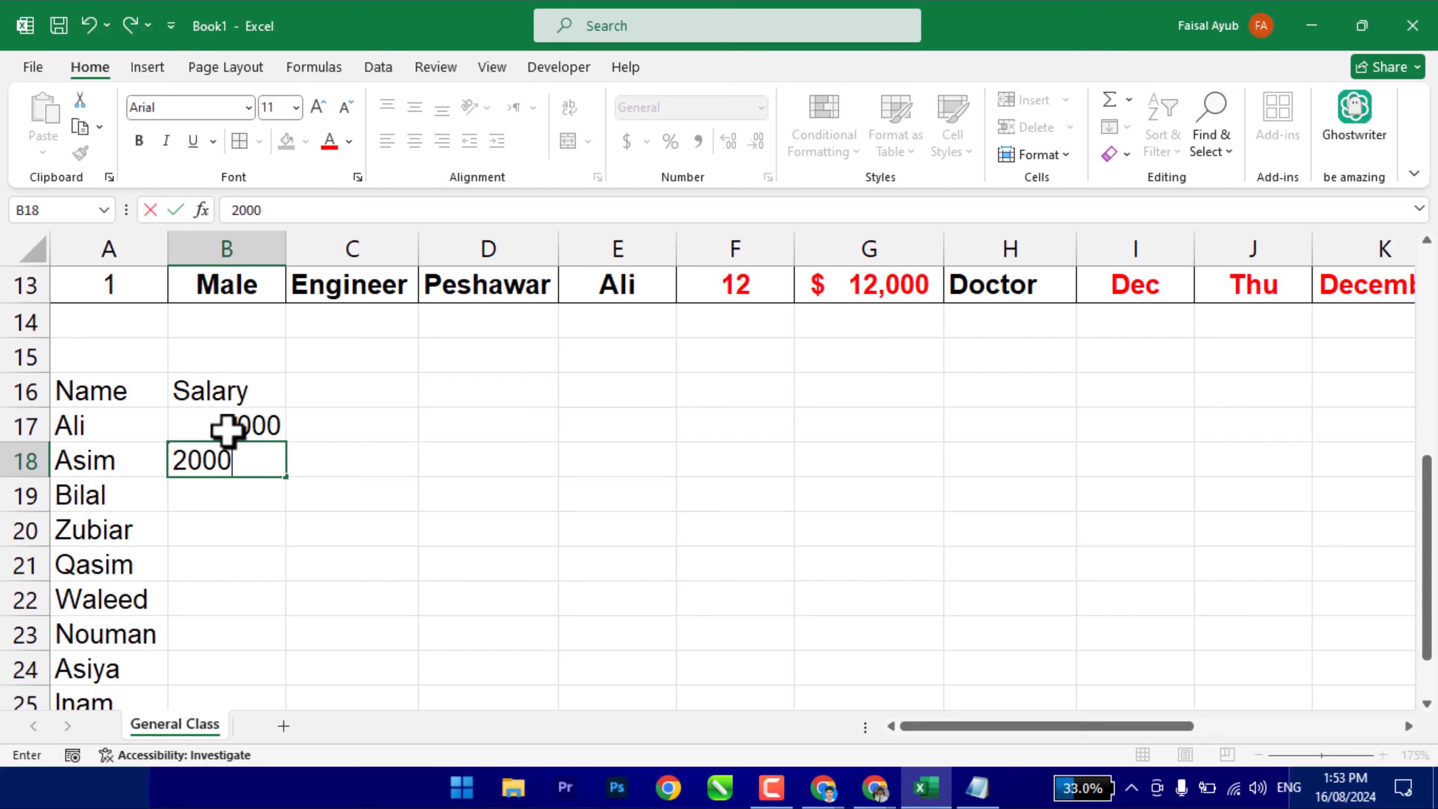
{"action": "key", "text": "Return"}
{"action": "left_click_drag", "start_coordinate": [230, 433], "coordinate": [249, 658]}
{"action": "scroll", "coordinate": [189, 560], "scroll_direction": "up", "scroll_amount": 2}
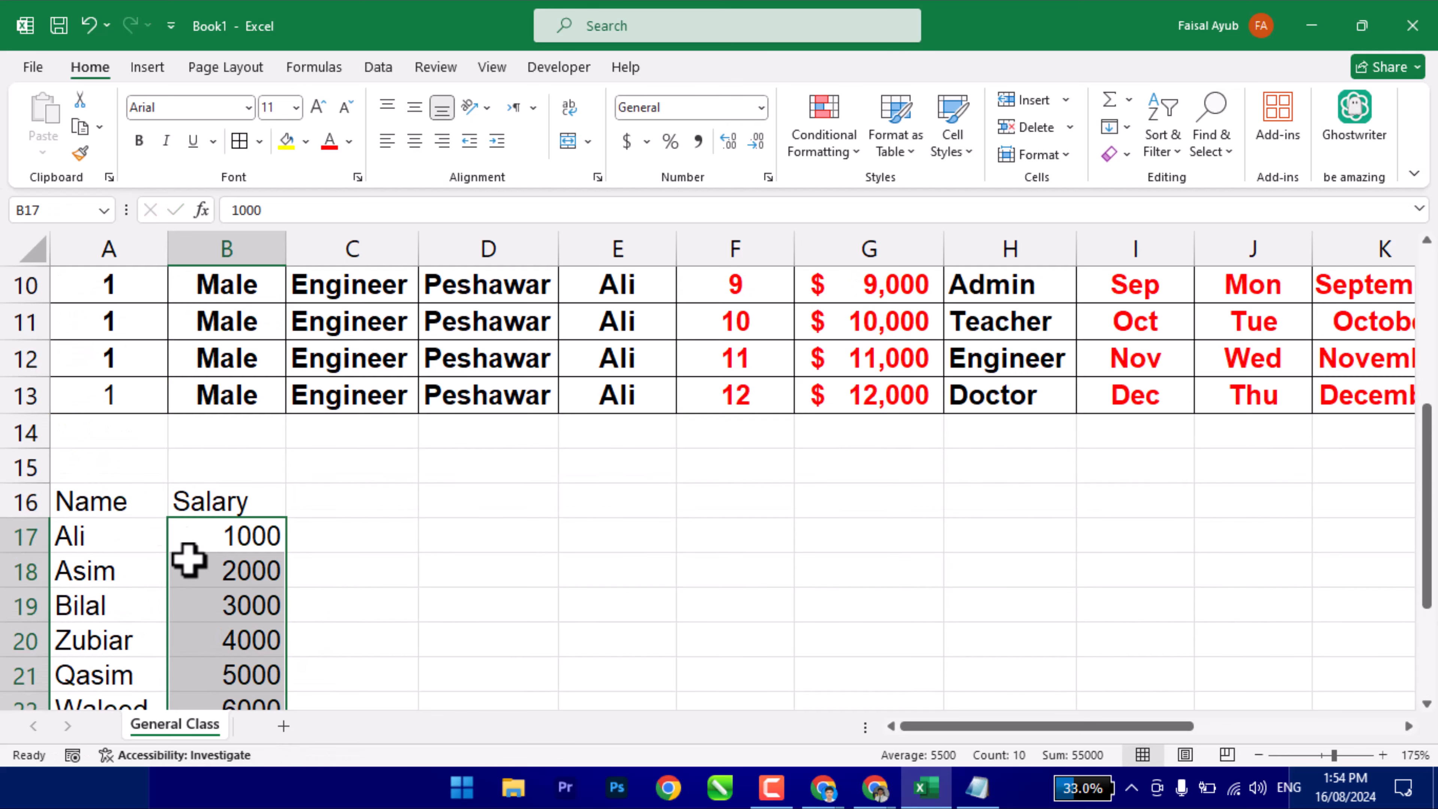
Apply all borders to the whole Name and Salary table.
{"action": "left_click", "coordinate": [109, 539]}
{"action": "scroll", "coordinate": [109, 541], "scroll_direction": "down", "scroll_amount": 1}
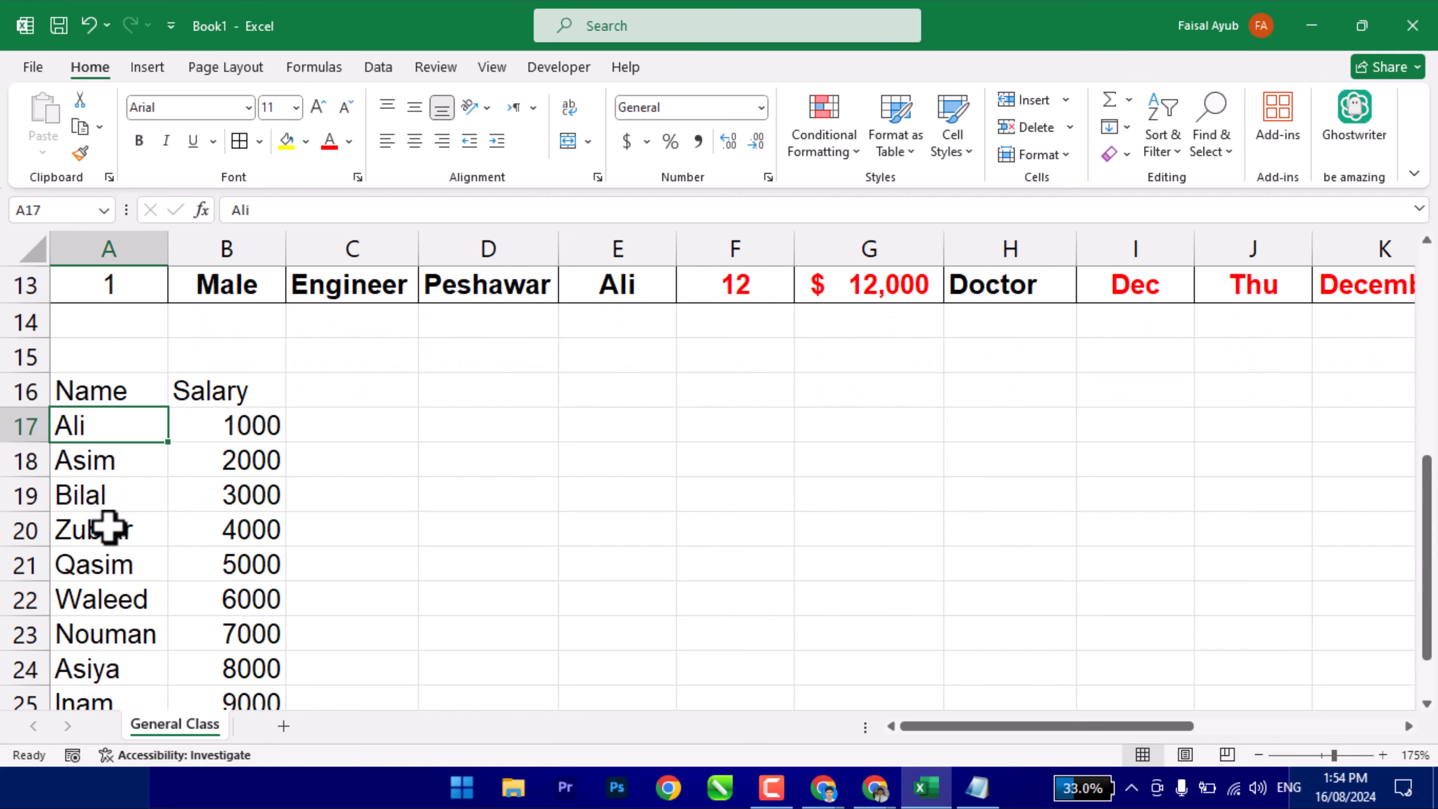
{"action": "key", "text": "ctrl+a"}
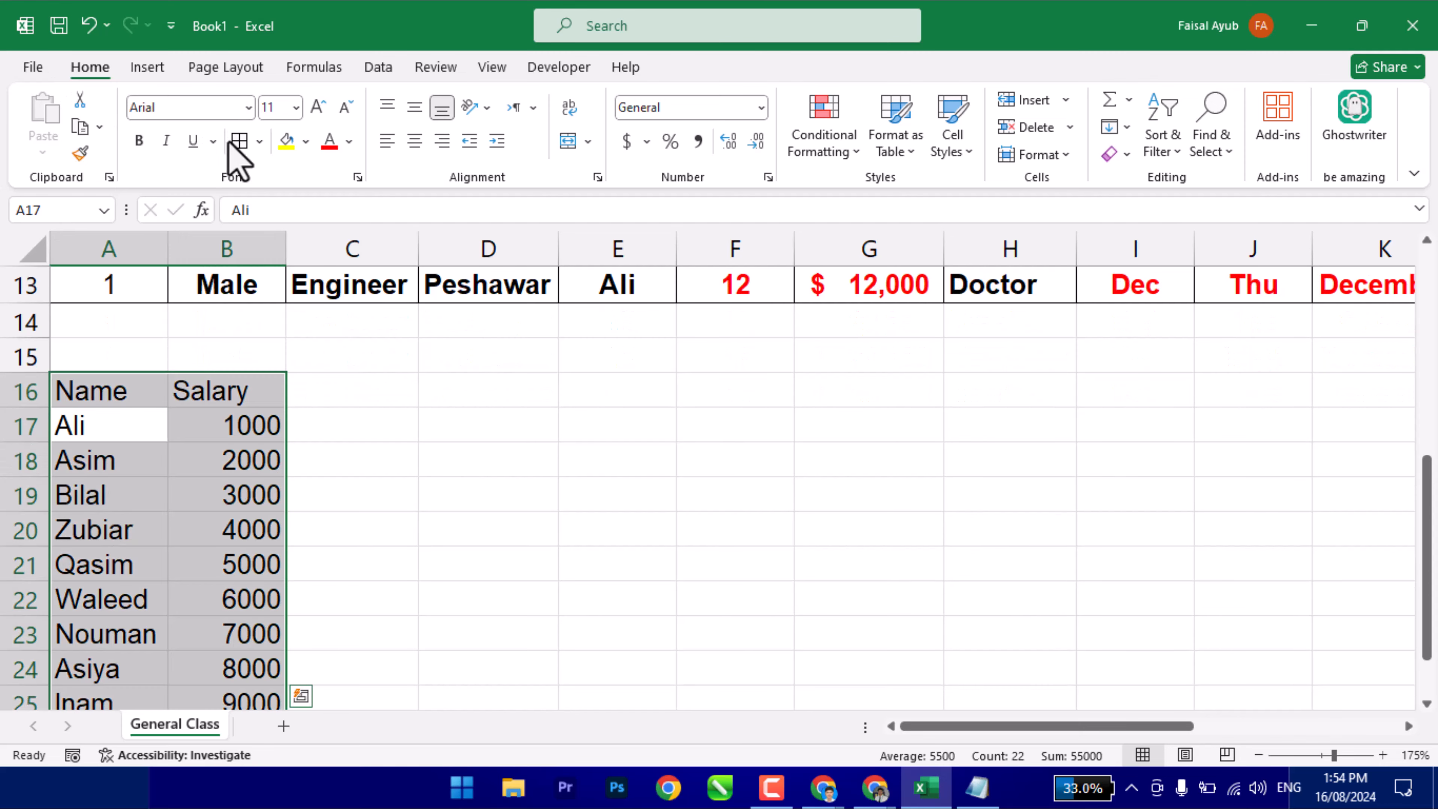
Format the headers in A16:B16 with yellow fill and red, bold, italic, centred text.
{"action": "left_click_drag", "start_coordinate": [115, 391], "coordinate": [215, 390]}
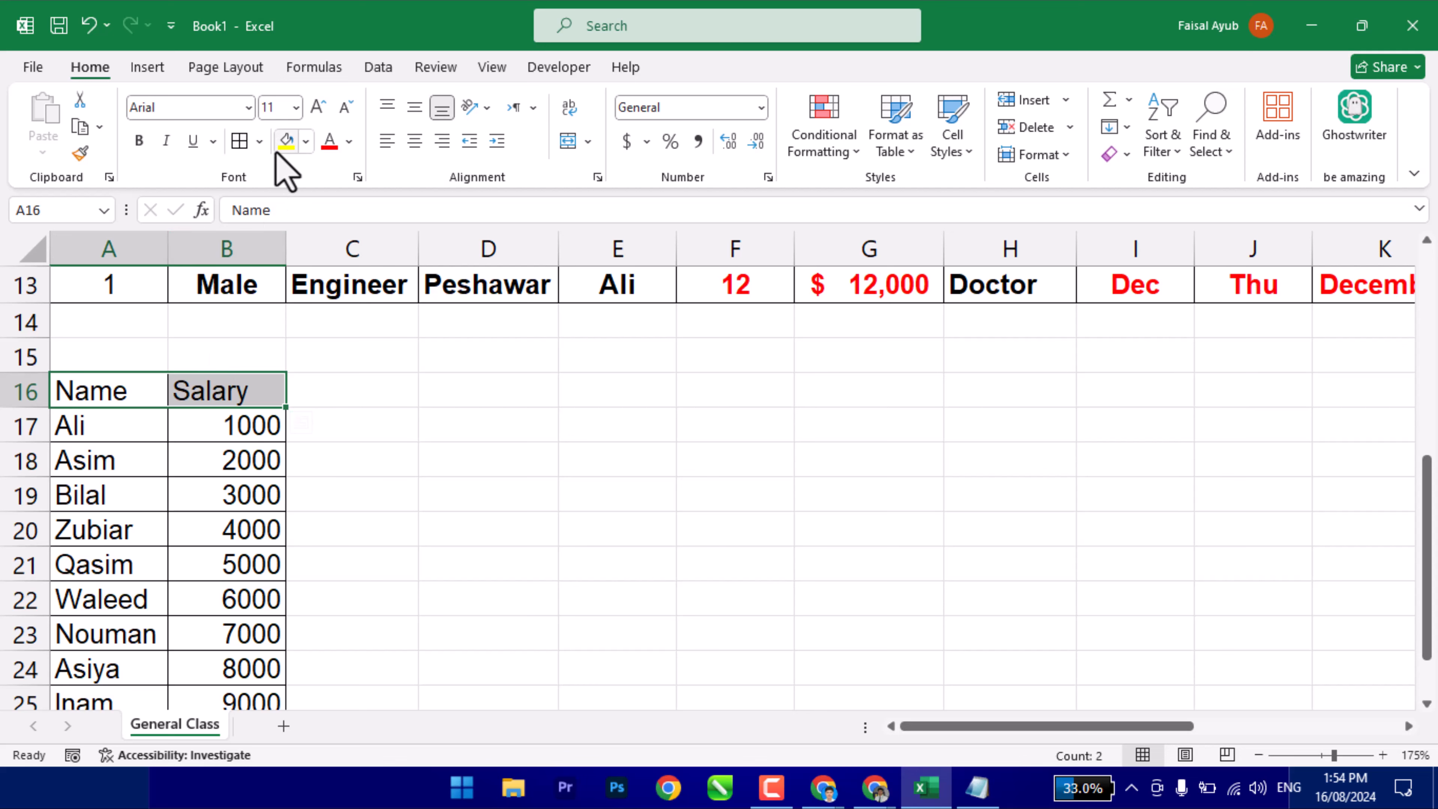
{"action": "left_click", "coordinate": [286, 140]}
{"action": "left_click", "coordinate": [329, 140]}
{"action": "left_click", "coordinate": [138, 140]}
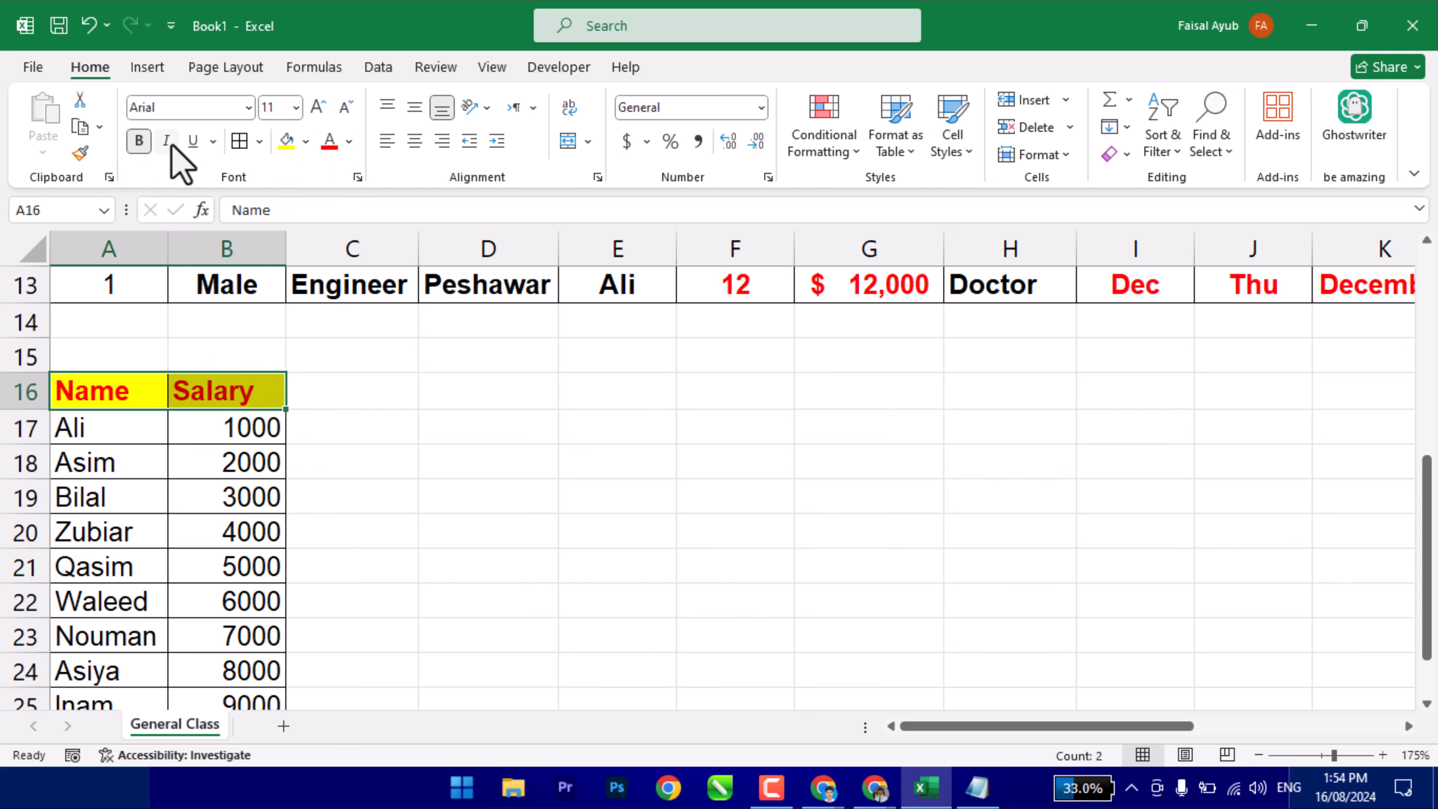
{"action": "left_click", "coordinate": [166, 140]}
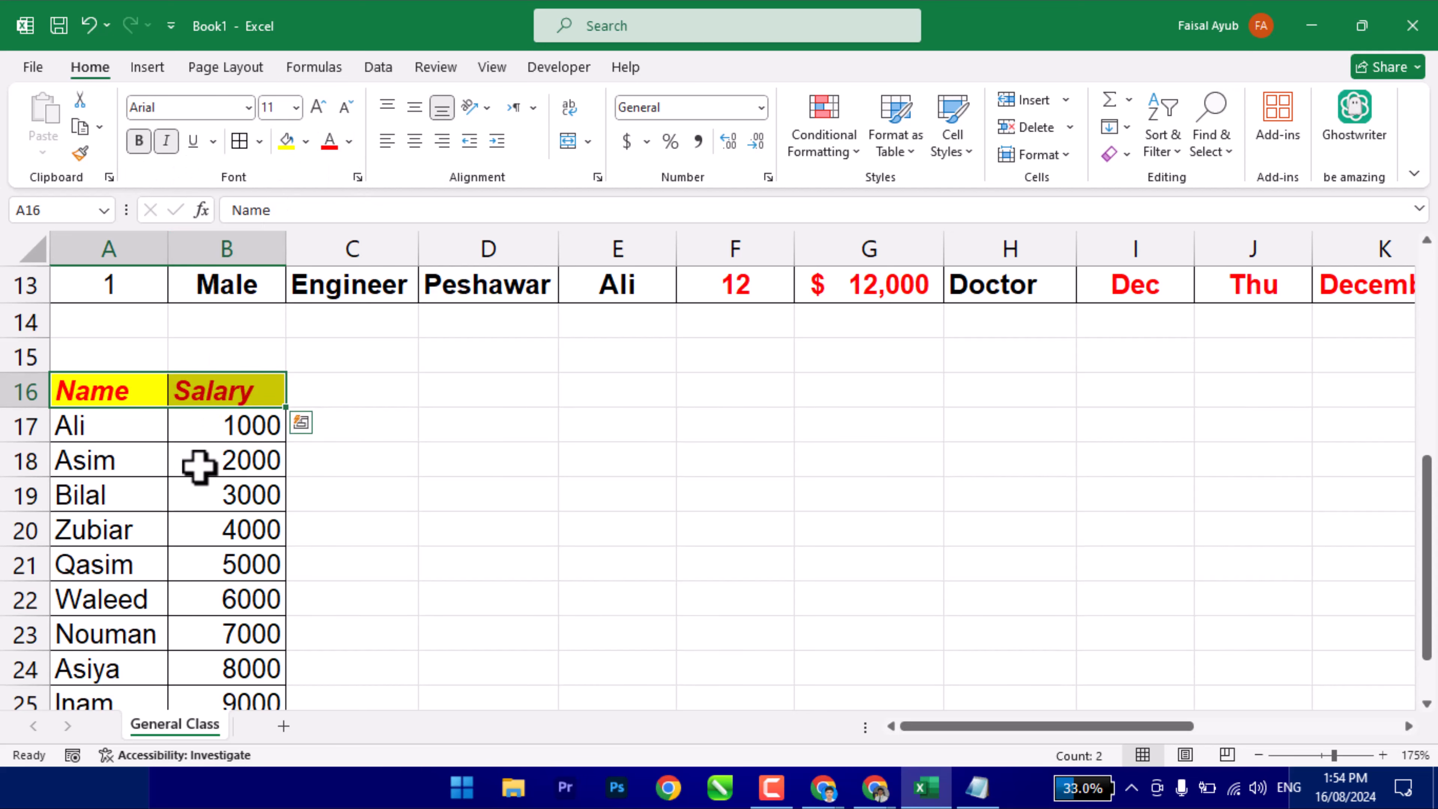
{"action": "left_click", "coordinate": [415, 141]}
Centre and bold the salary values in B17:B26.
{"action": "left_click_drag", "start_coordinate": [193, 424], "coordinate": [208, 626]}
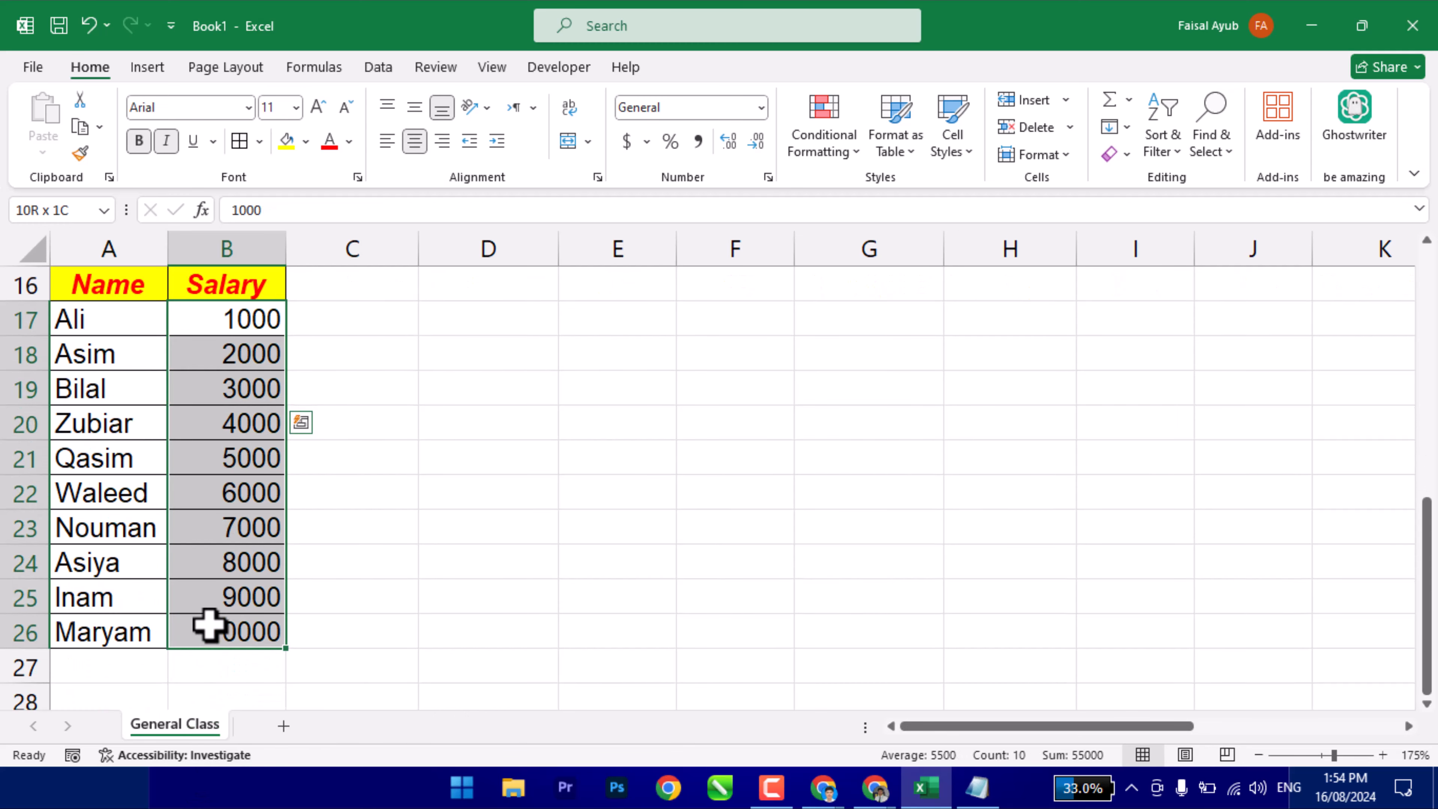
{"action": "left_click", "coordinate": [415, 140]}
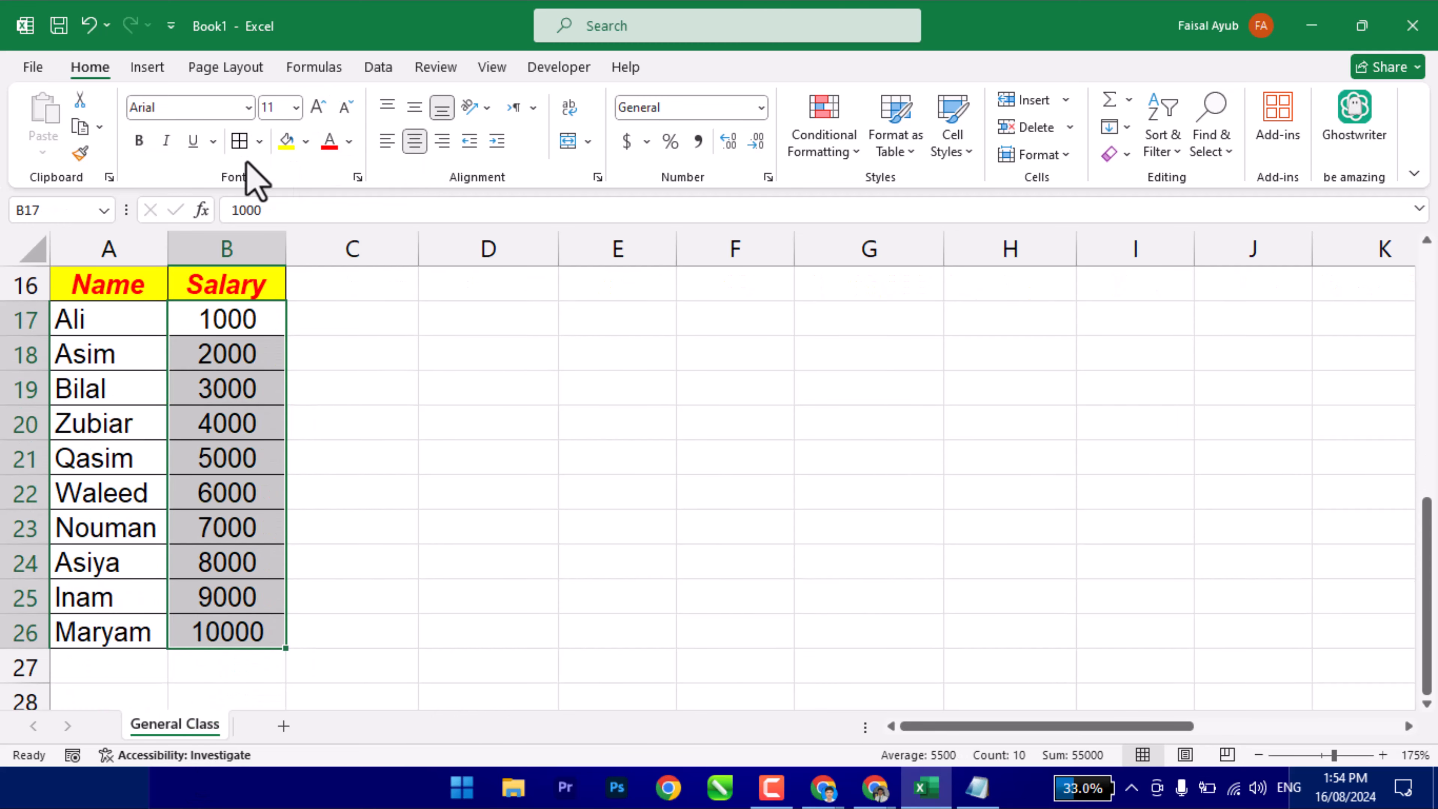
{"action": "left_click", "coordinate": [138, 140]}
{"action": "left_click", "coordinate": [179, 470]}
{"action": "left_click", "coordinate": [92, 434]}
Select the whole Name and Salary table, A16:B26.
{"action": "scroll", "coordinate": [91, 453], "scroll_direction": "up", "scroll_amount": 2}
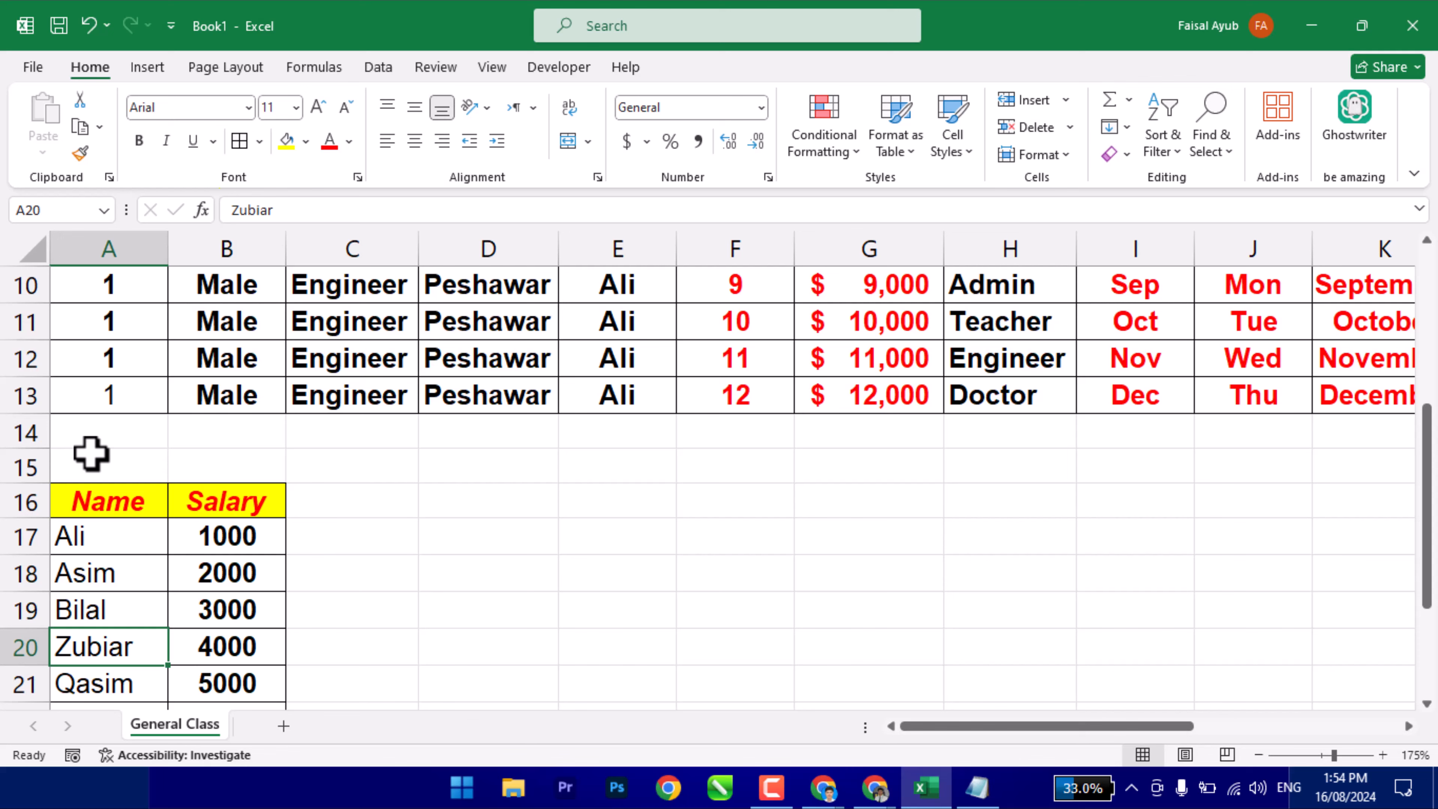
{"action": "scroll", "coordinate": [91, 453], "scroll_direction": "down", "scroll_amount": 2}
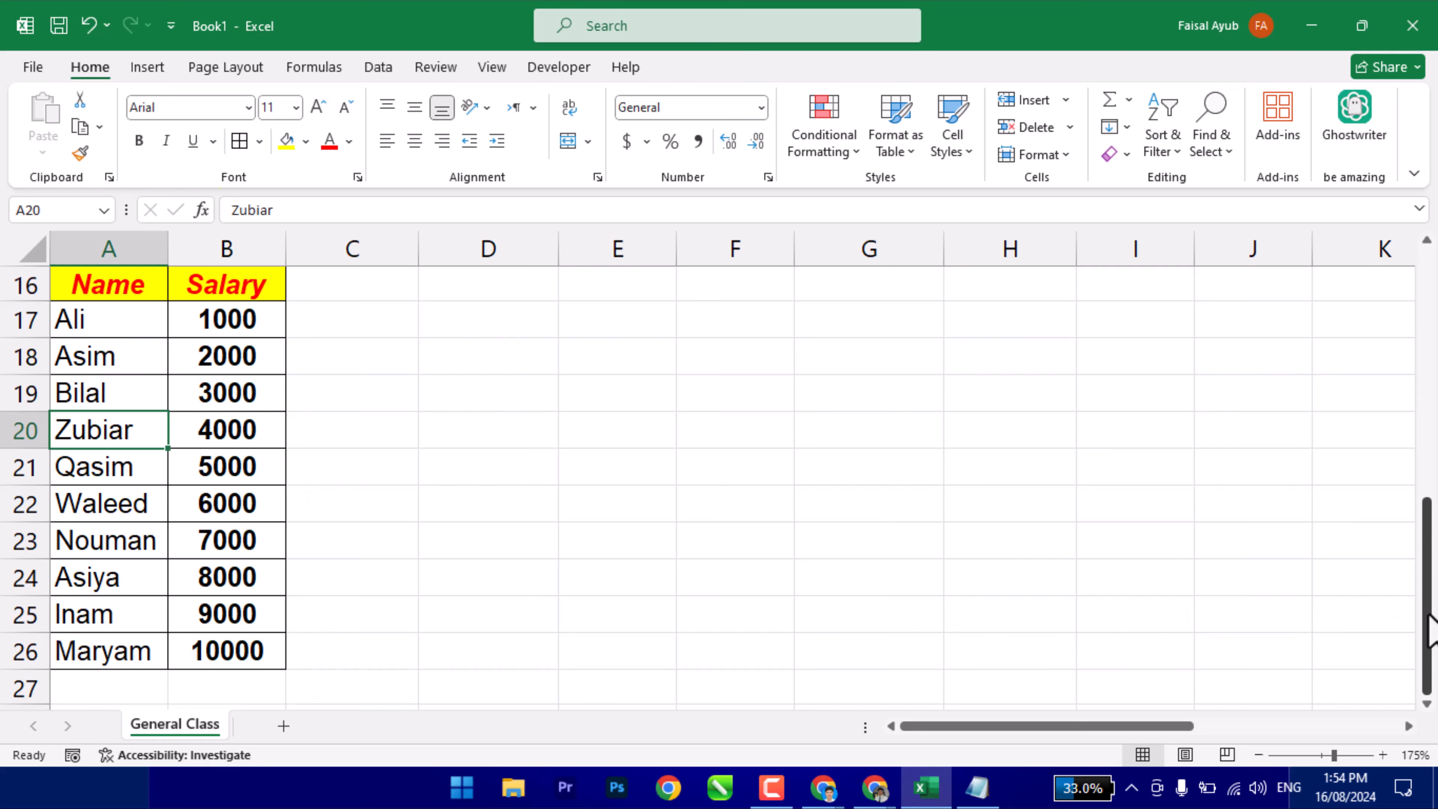
{"action": "left_click_drag", "start_coordinate": [1430, 626], "coordinate": [1429, 620]}
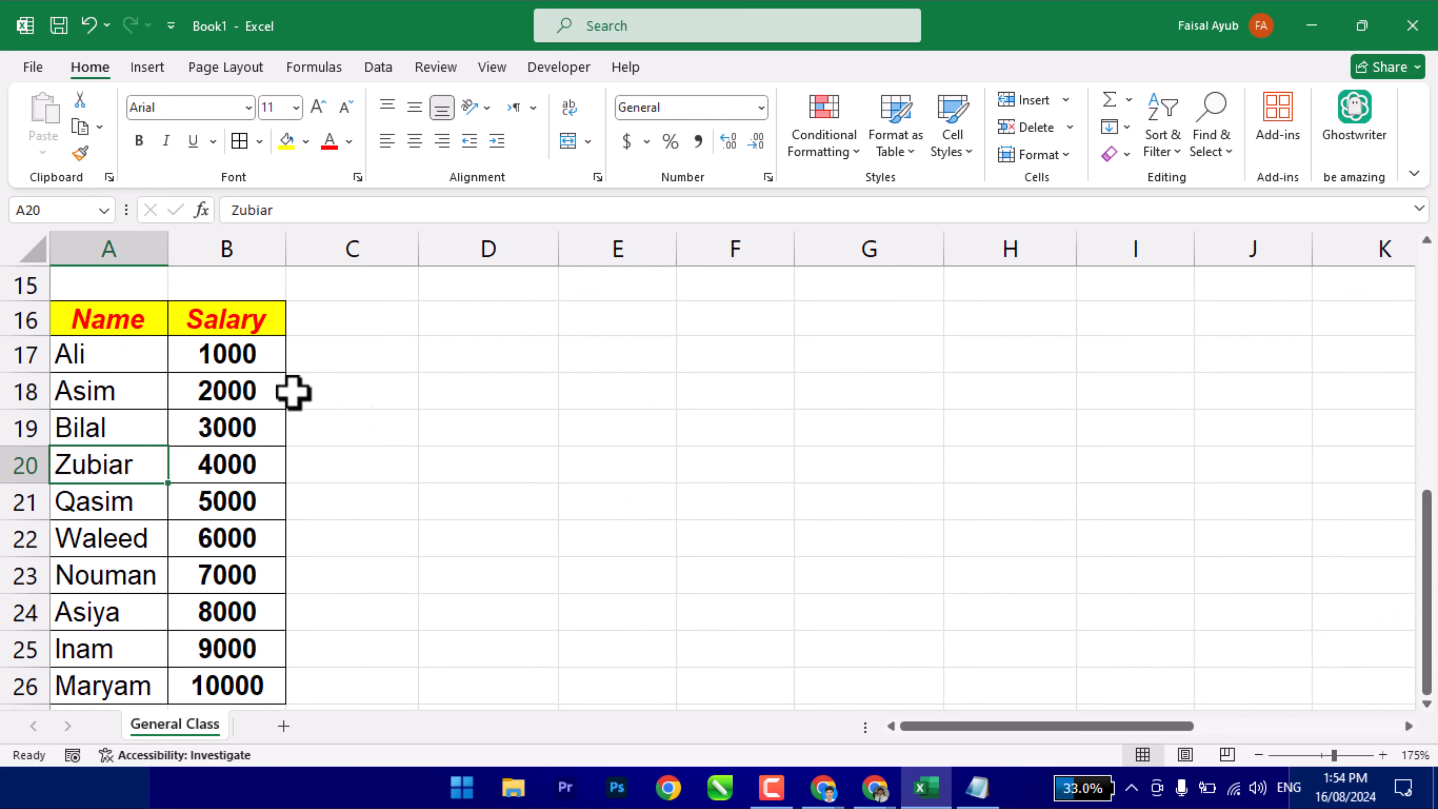
{"action": "left_click_drag", "start_coordinate": [150, 325], "coordinate": [218, 700]}
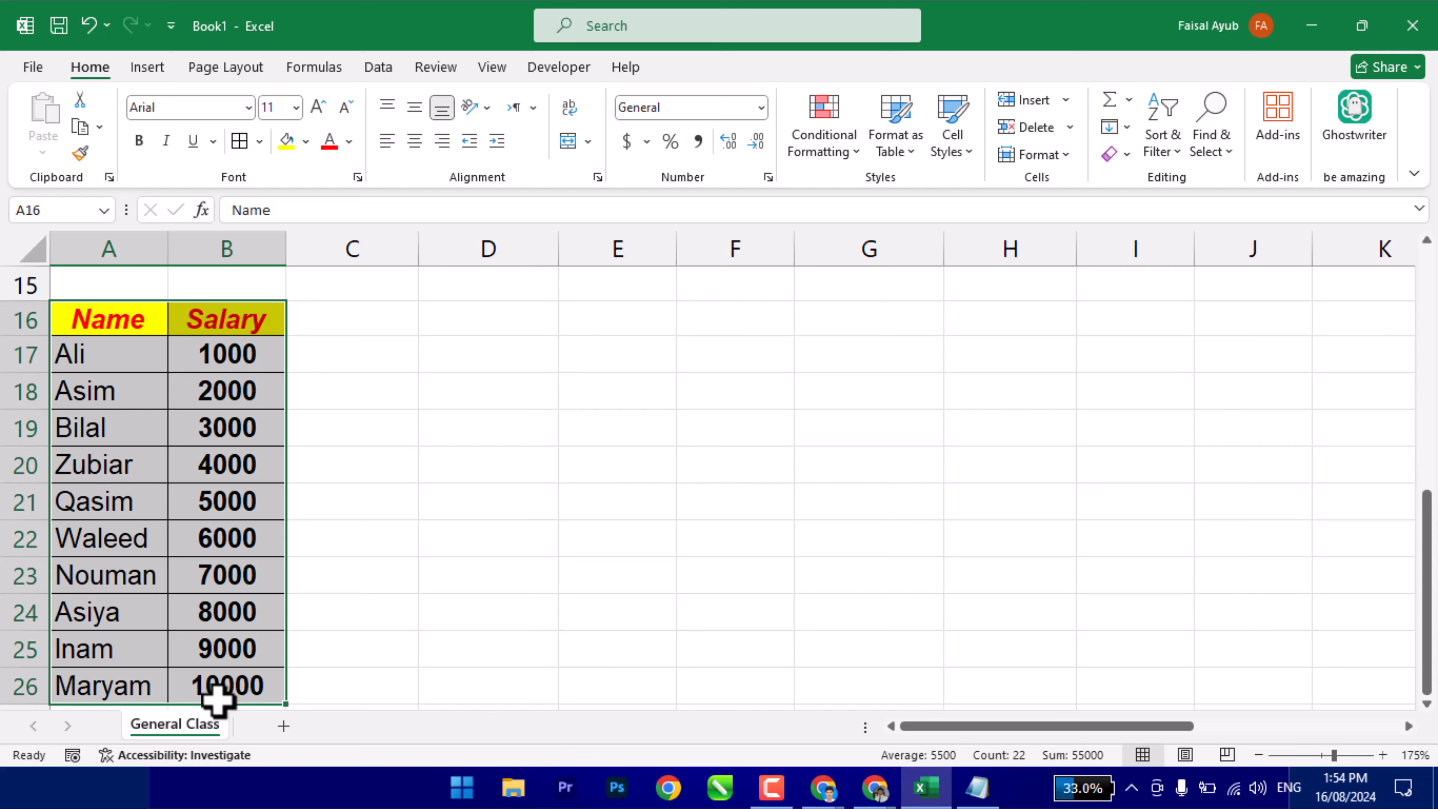
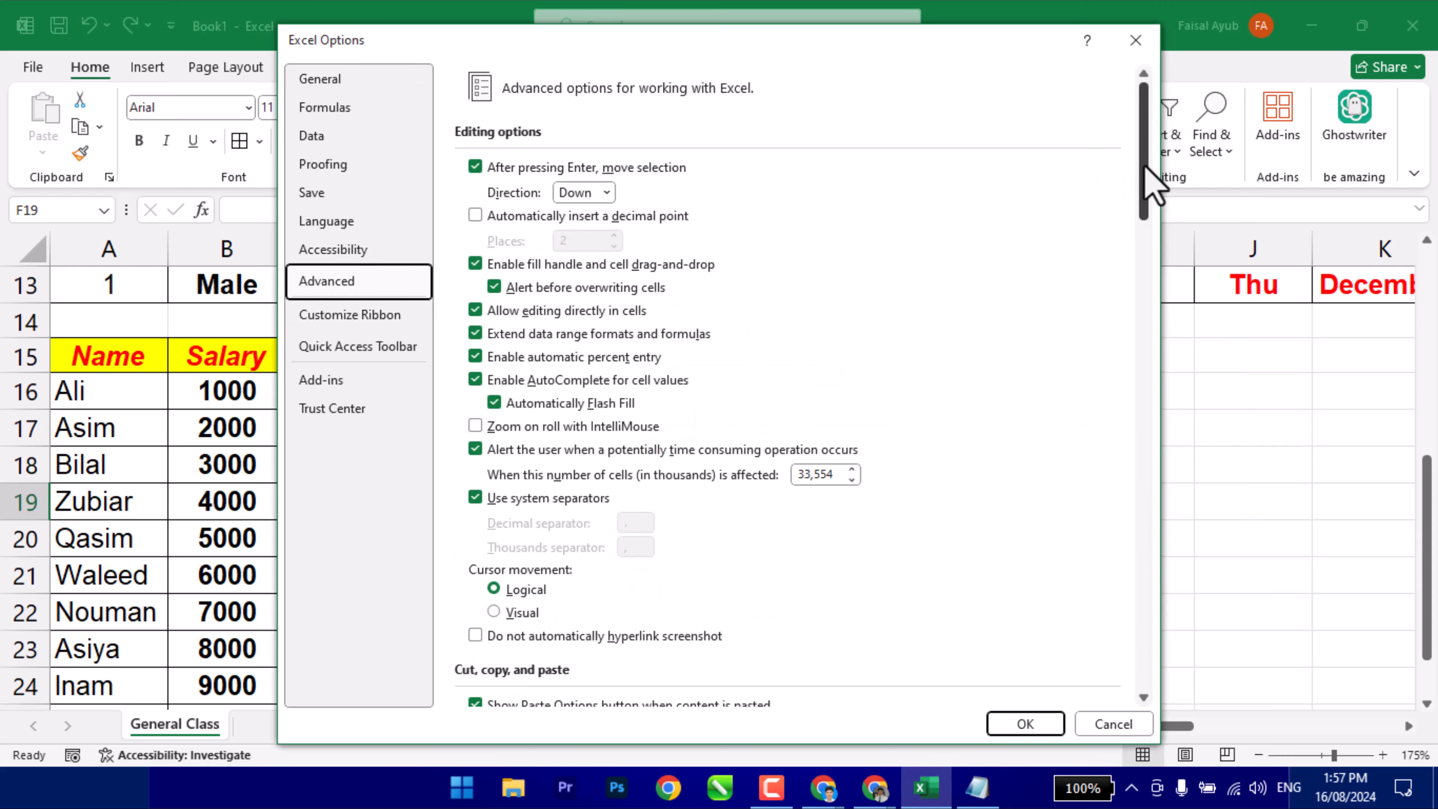
Enable Transition formula evaluation and Transition formula entry in the Lotus compatibility settings for the General Class sheet and apply the options.
{"action": "left_click_drag", "start_coordinate": [1150, 183], "coordinate": [1156, 694]}
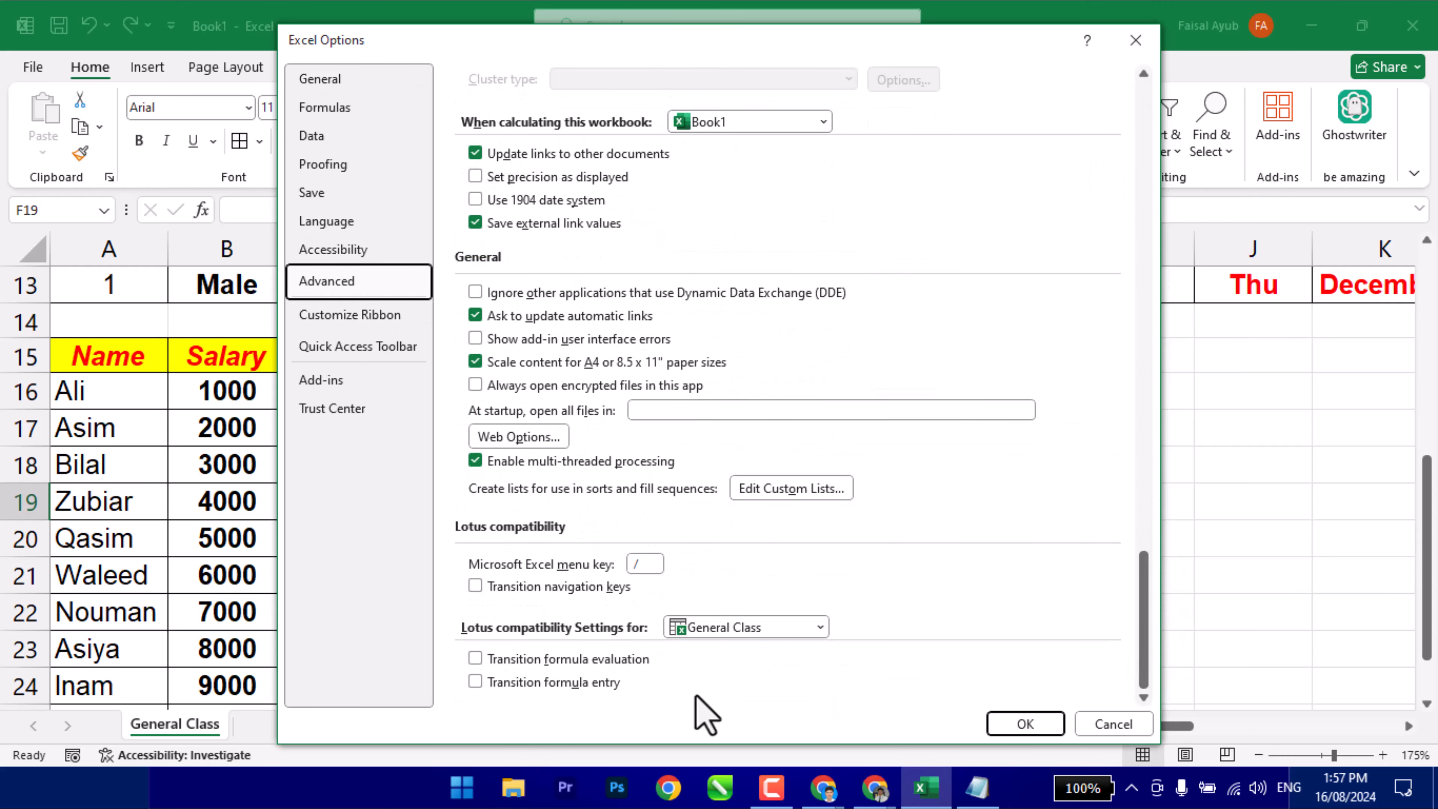
{"action": "left_click", "coordinate": [495, 664]}
{"action": "left_click", "coordinate": [475, 682]}
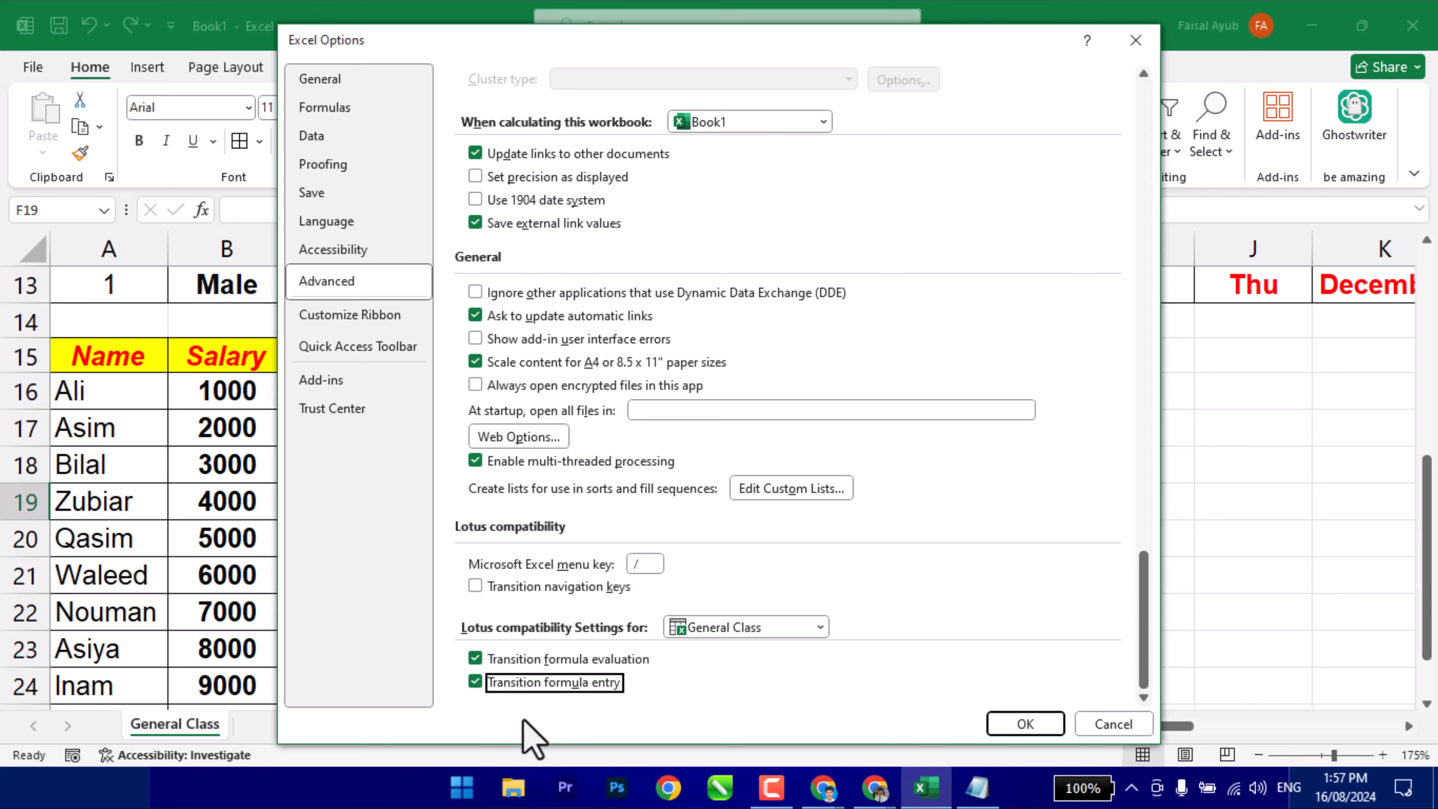
{"action": "left_click", "coordinate": [1005, 734]}
Enter 20+30 without an equals sign in F19.
{"action": "left_click", "coordinate": [723, 548]}
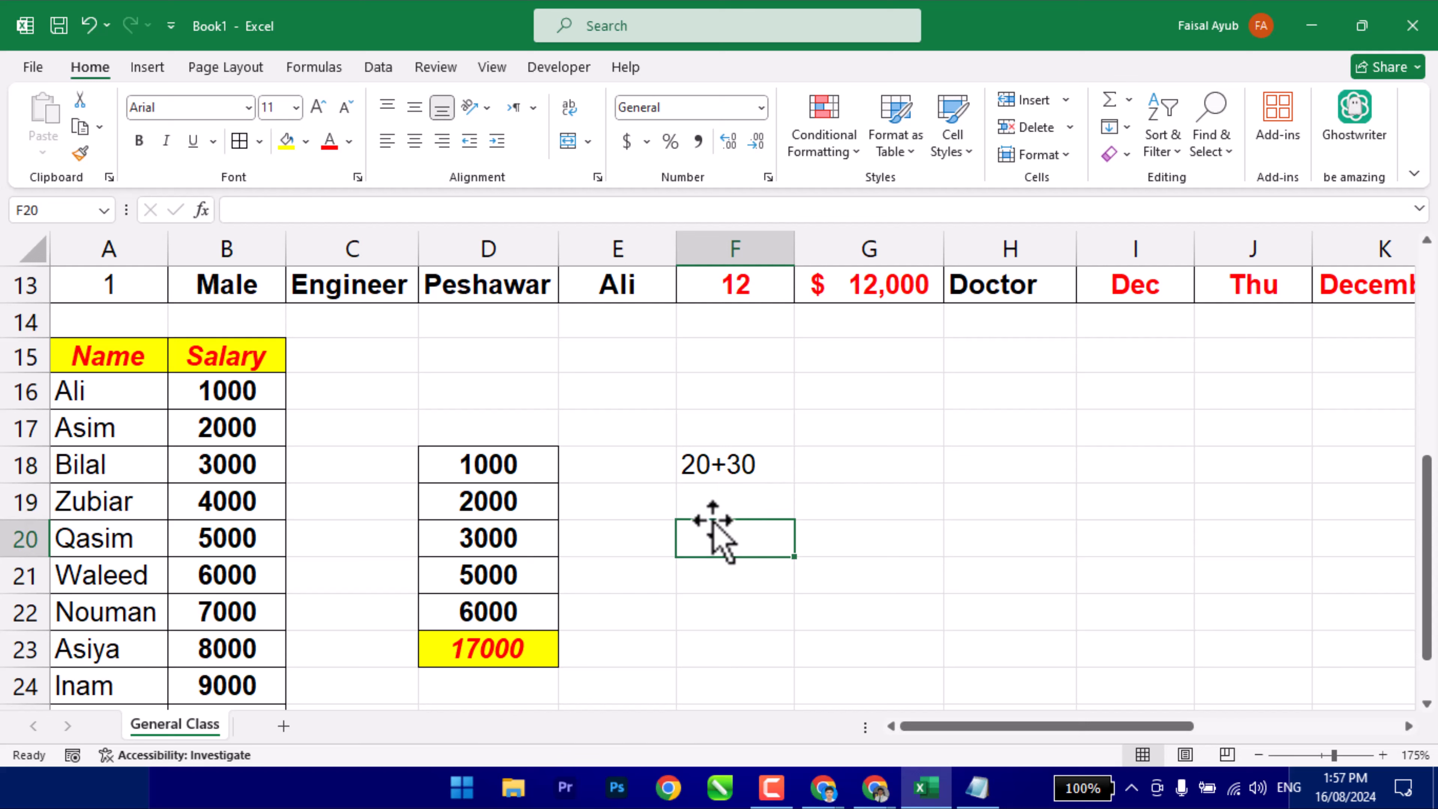
{"action": "left_click", "coordinate": [712, 512]}
{"action": "type", "text": "20+30"}
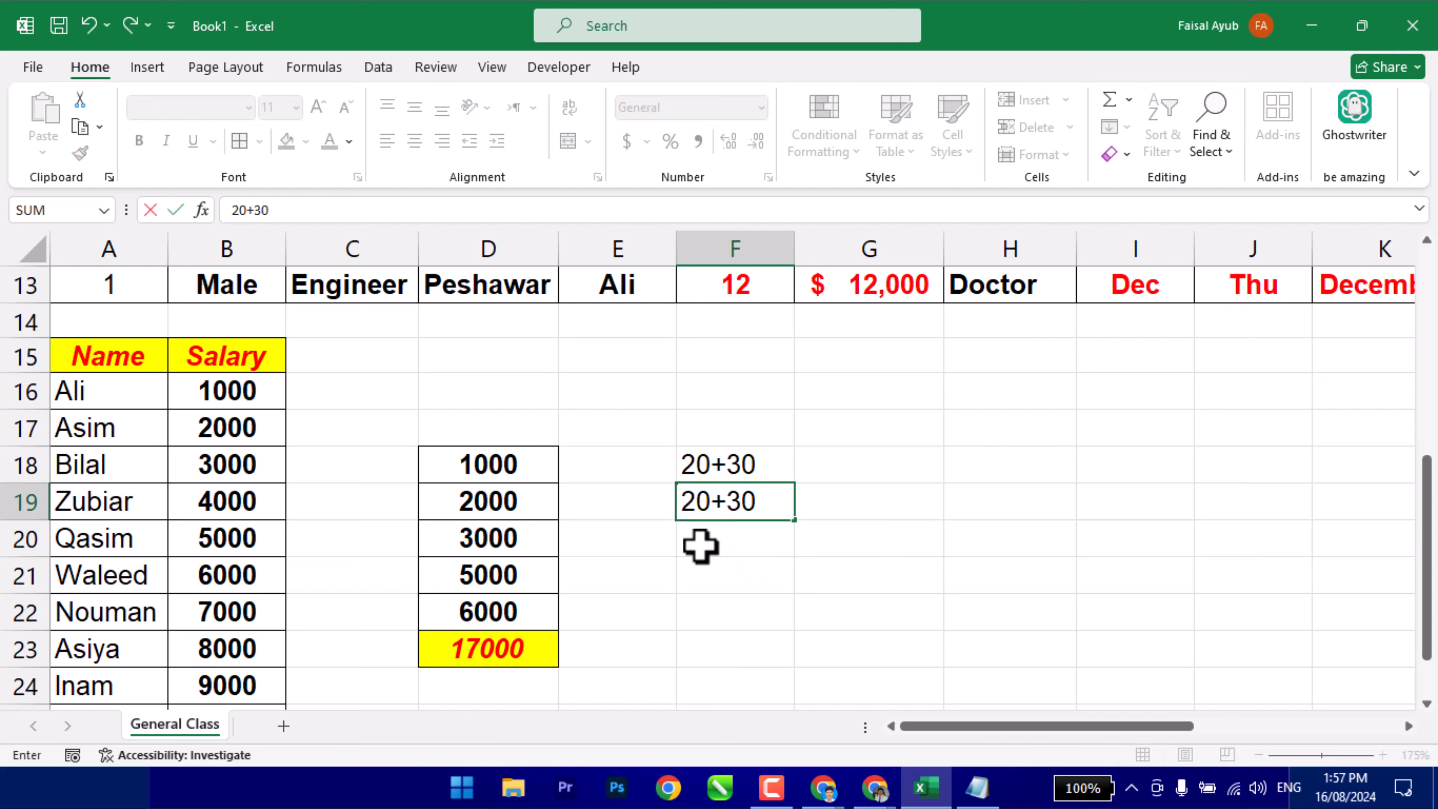
{"action": "key", "text": "Return"}
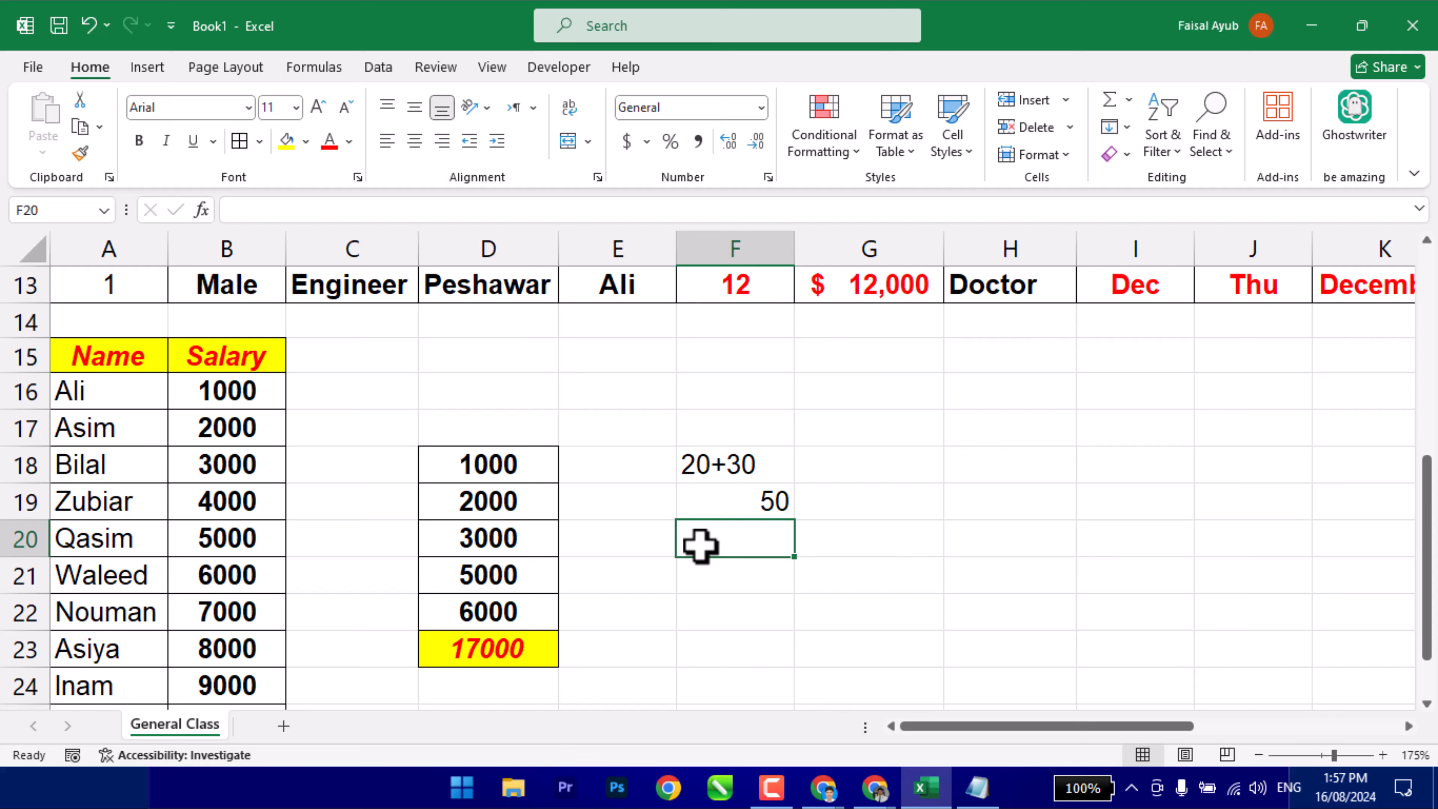
Convert the text 20+30 in F18 into a formula by adding an equals sign in front.
{"action": "left_click", "coordinate": [761, 465]}
{"action": "key", "text": "Down"}
{"action": "left_click", "coordinate": [756, 462]}
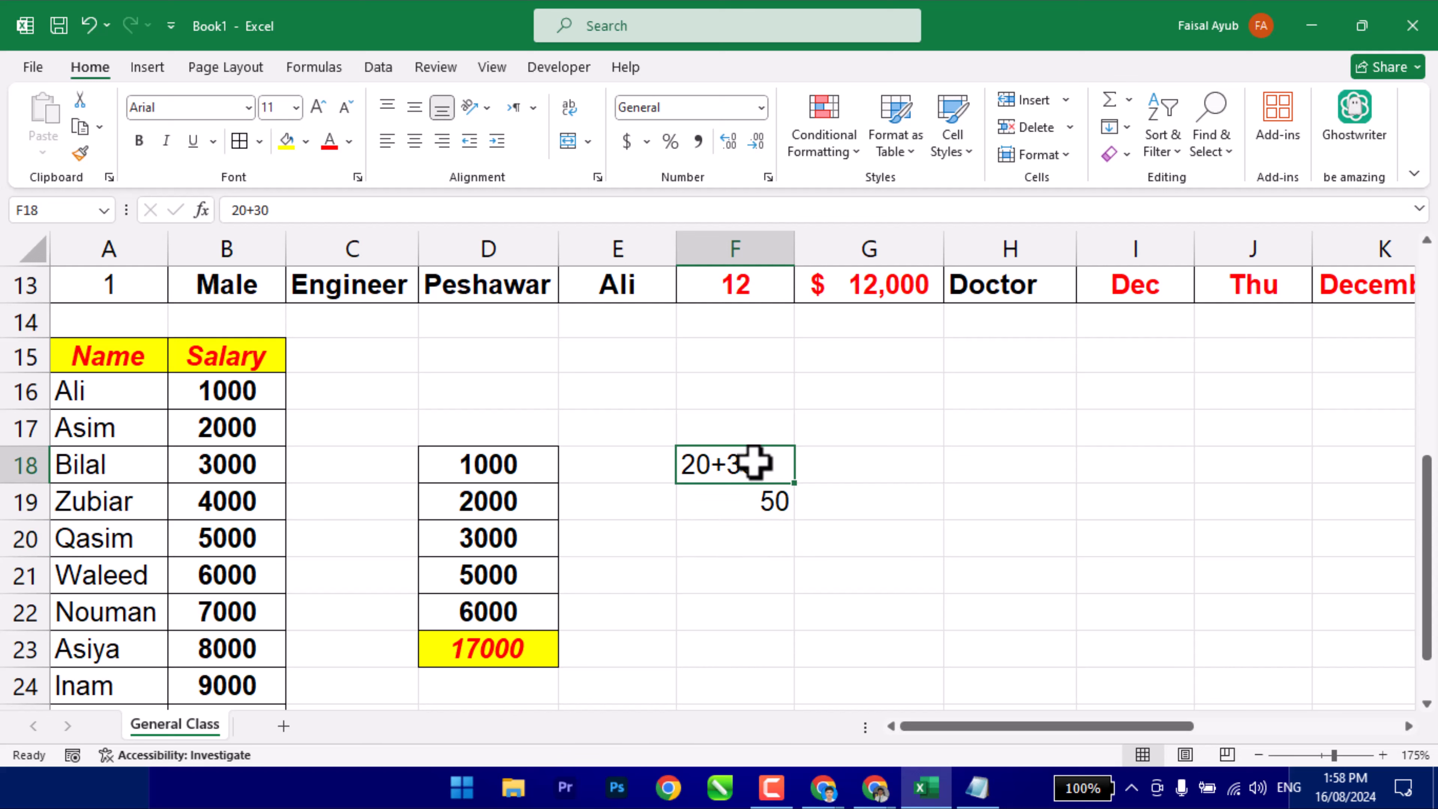
{"action": "double_click", "coordinate": [692, 474]}
{"action": "type", "text": "="}
{"action": "key", "text": "Return"}
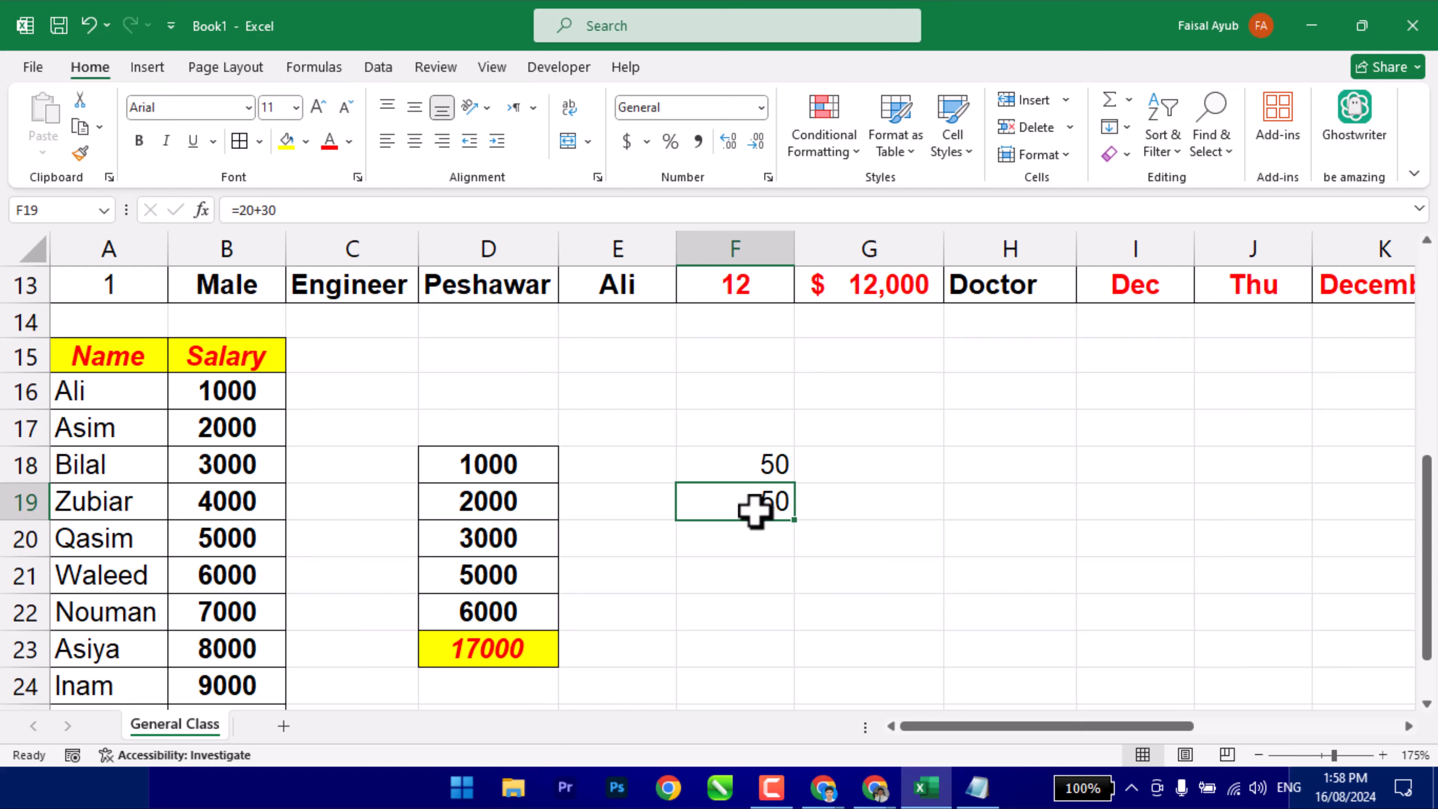
Replace the contents of F19 with the subtraction 20-10.
{"action": "left_click", "coordinate": [748, 469]}
{"action": "left_click", "coordinate": [753, 501]}
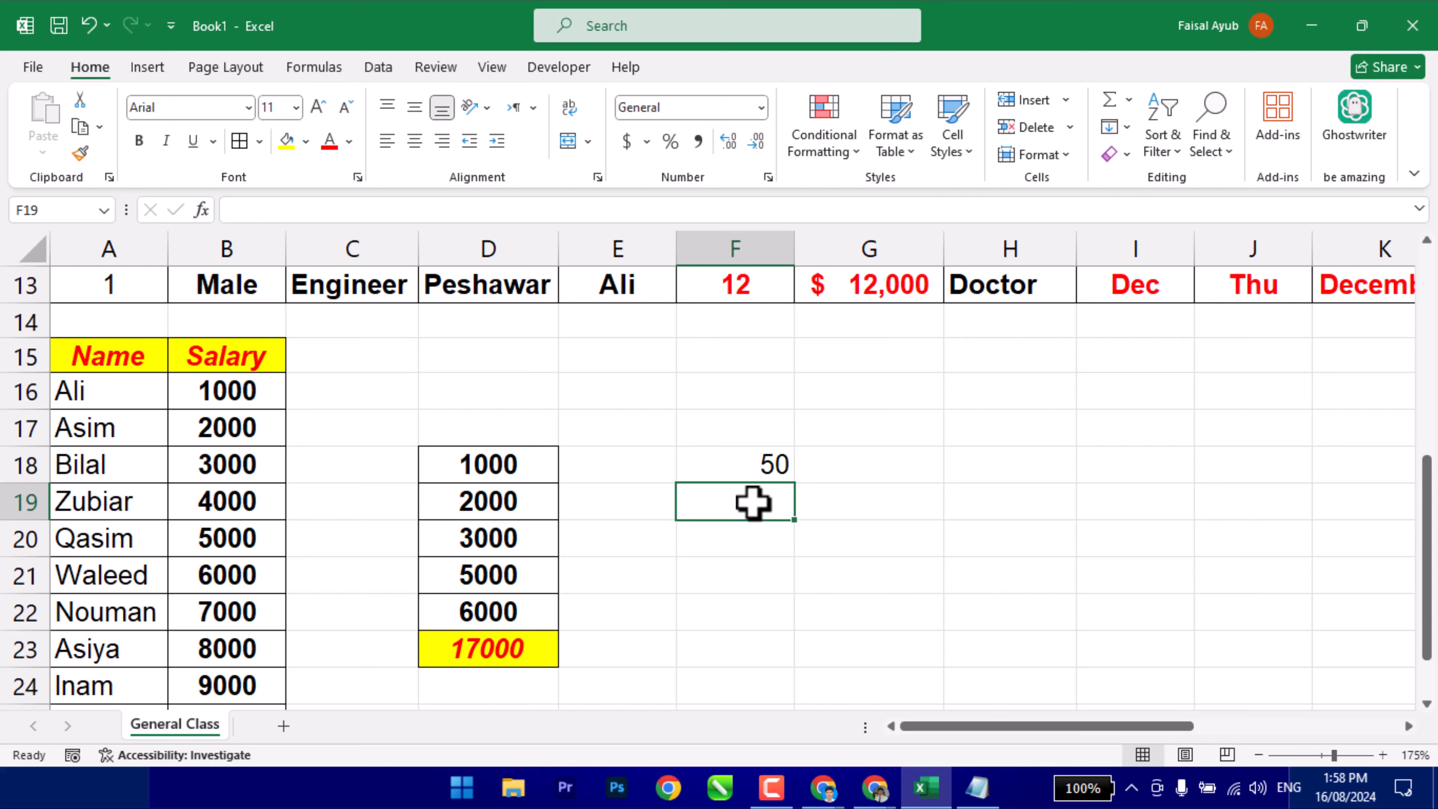
{"action": "type", "text": "20-1"}
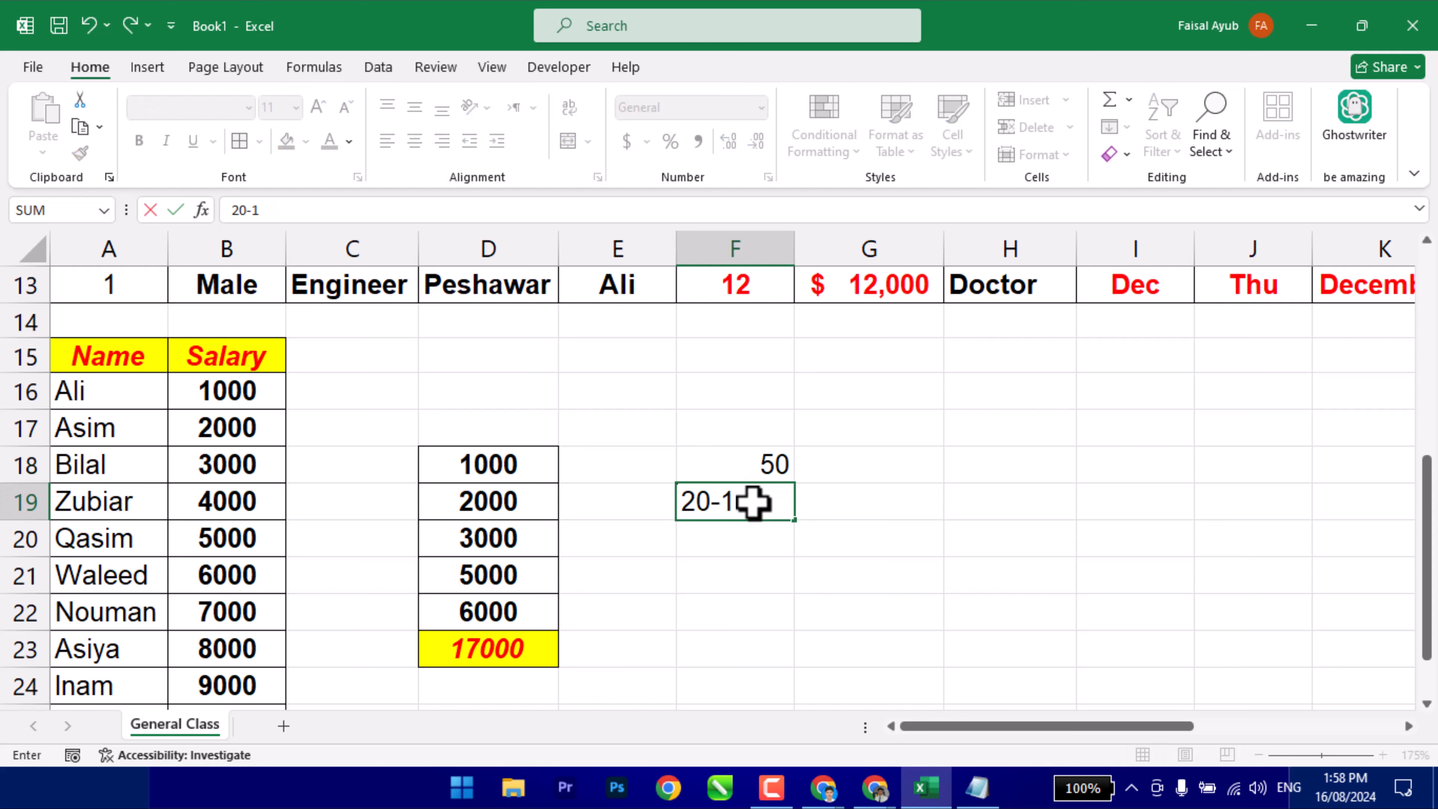
{"action": "type", "text": "0"}
{"action": "key", "text": "Return"}
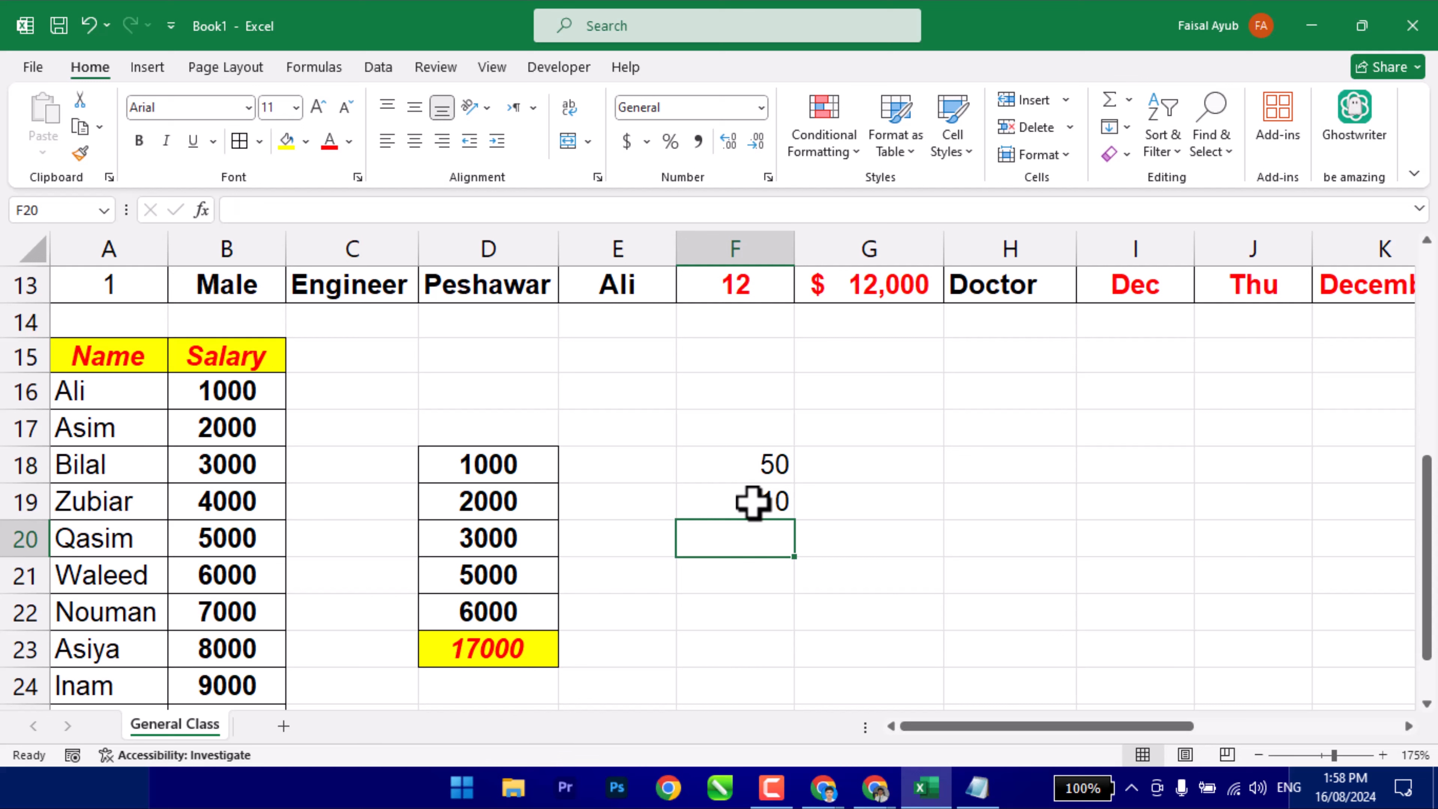
Enter the multiplication 20*5 in F20 and the division 30/2 in F21.
{"action": "type", "text": "20"}
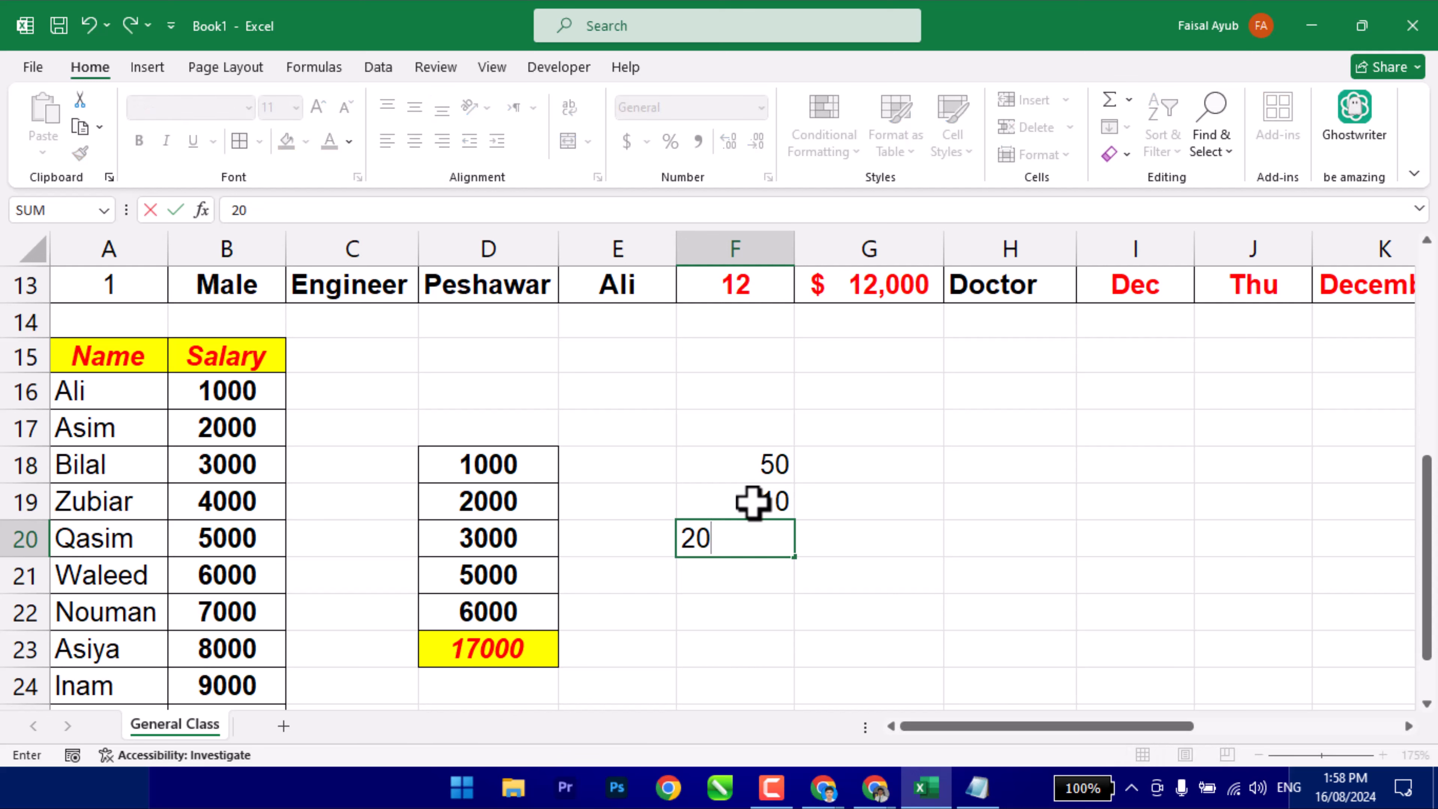
{"action": "type", "text": "*5"}
{"action": "key", "text": "Return"}
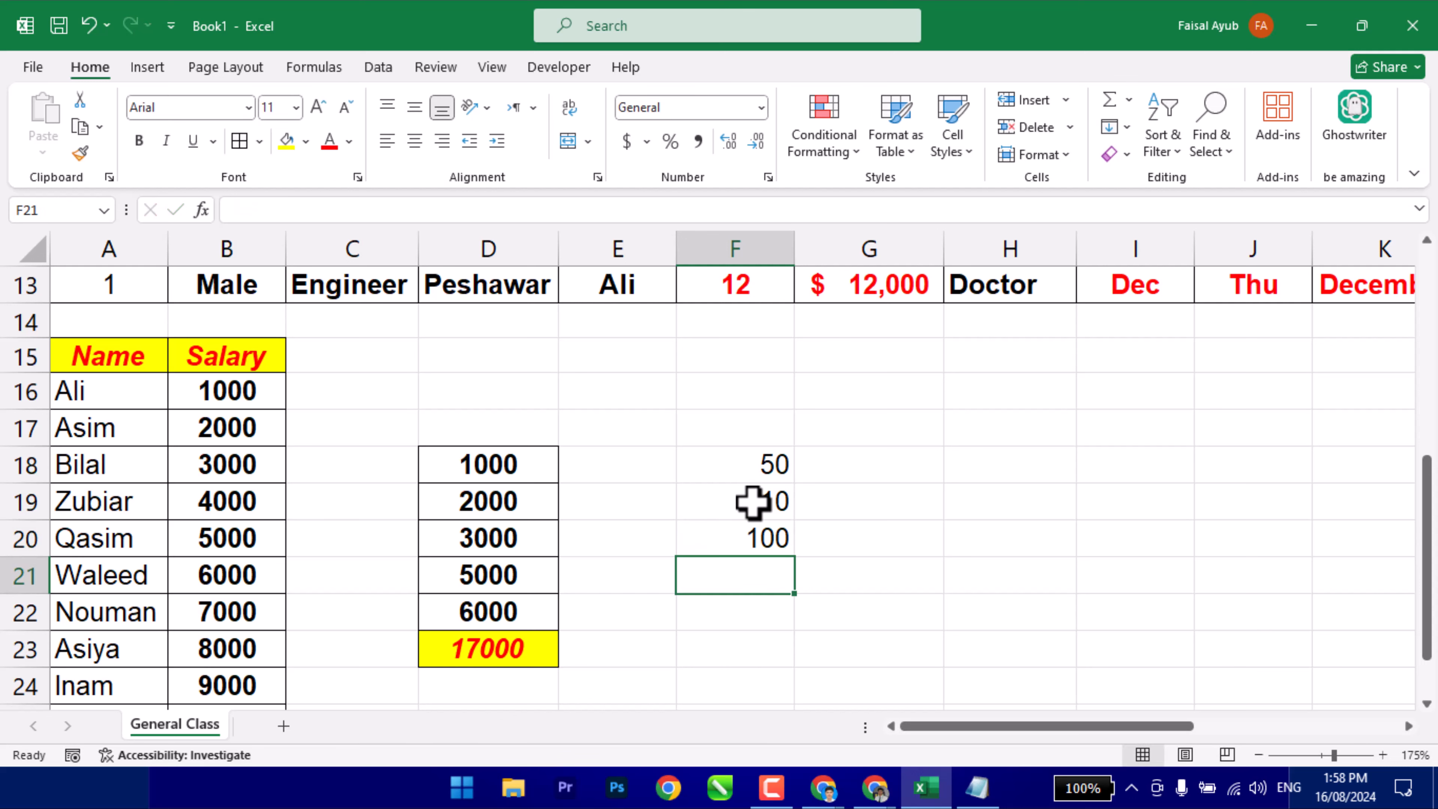
{"action": "type", "text": "30"}
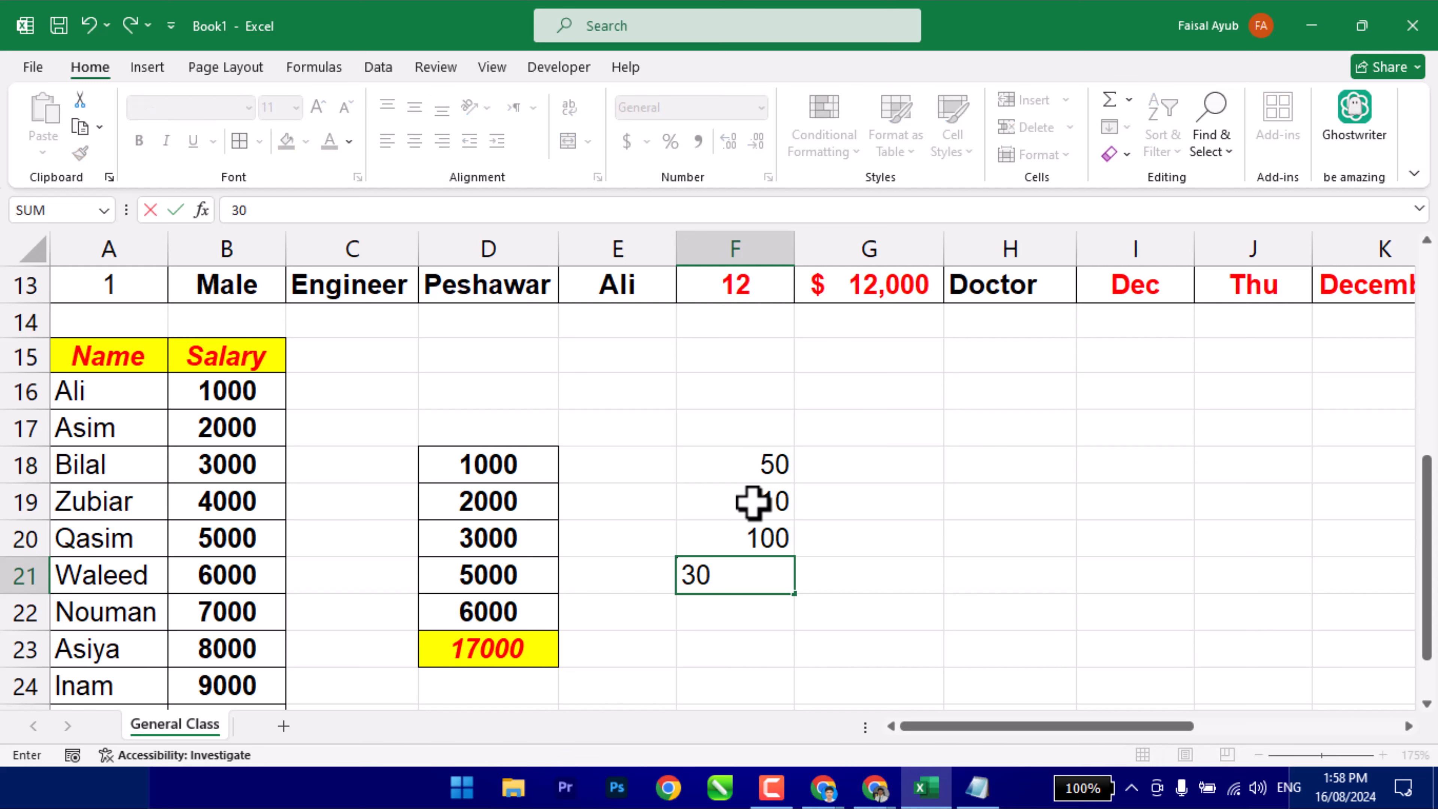
{"action": "type", "text": "/2"}
{"action": "key", "text": "Return"}
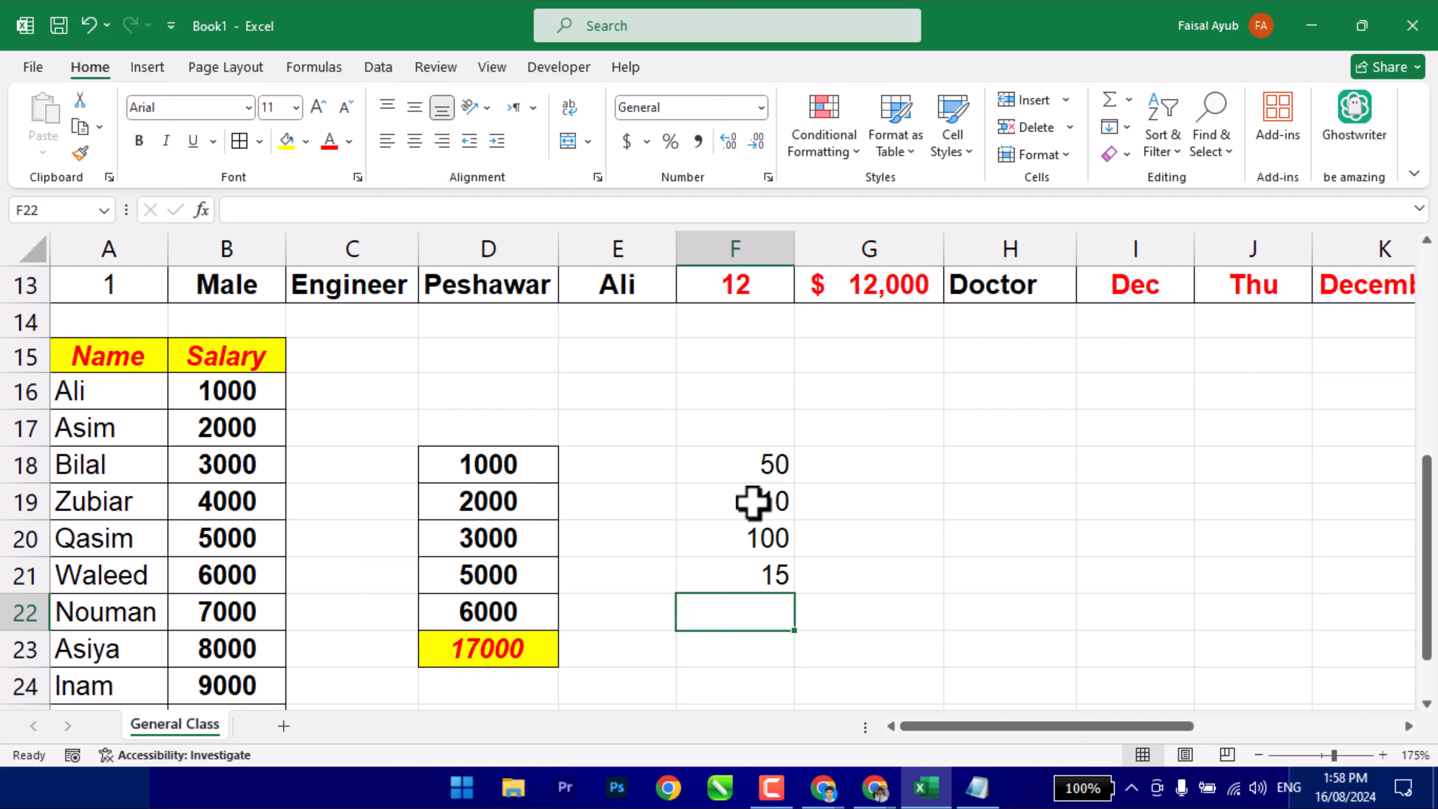
Try the expression 40%3 in F22 and clear the entry.
{"action": "type", "text": "40"}
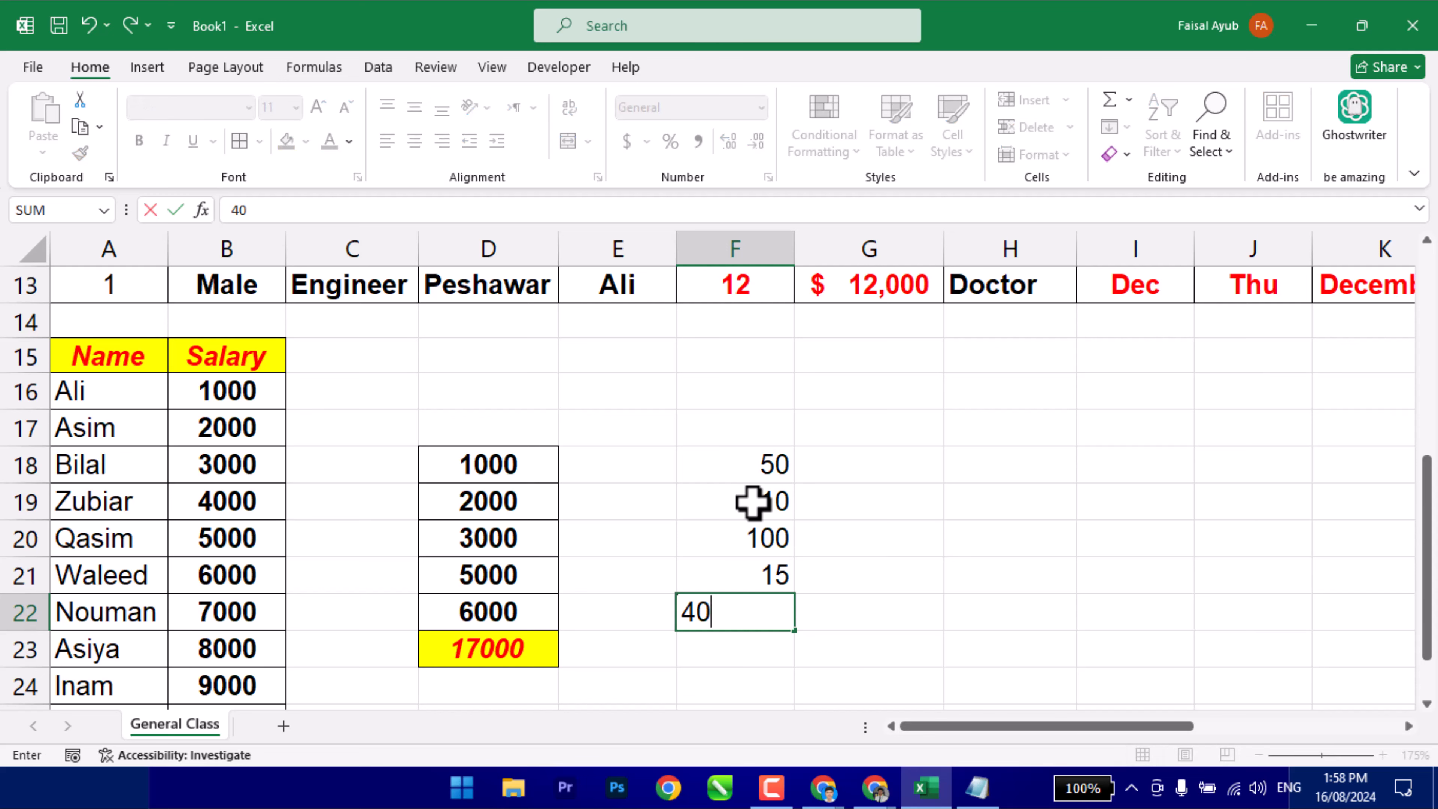
{"action": "type", "text": "%3"}
{"action": "key", "text": "Return"}
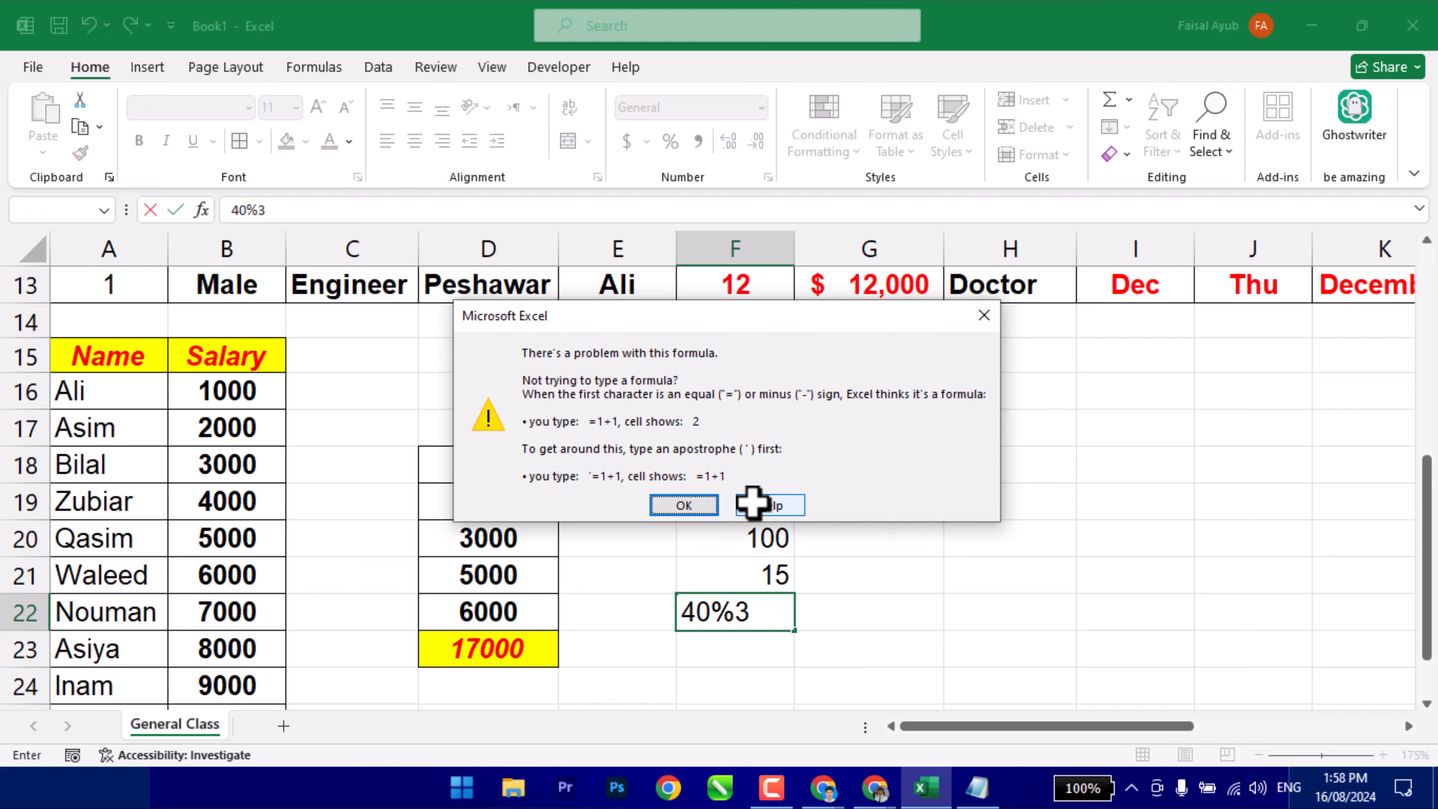
{"action": "key", "text": "Return"}
{"action": "left_click", "coordinate": [762, 614]}
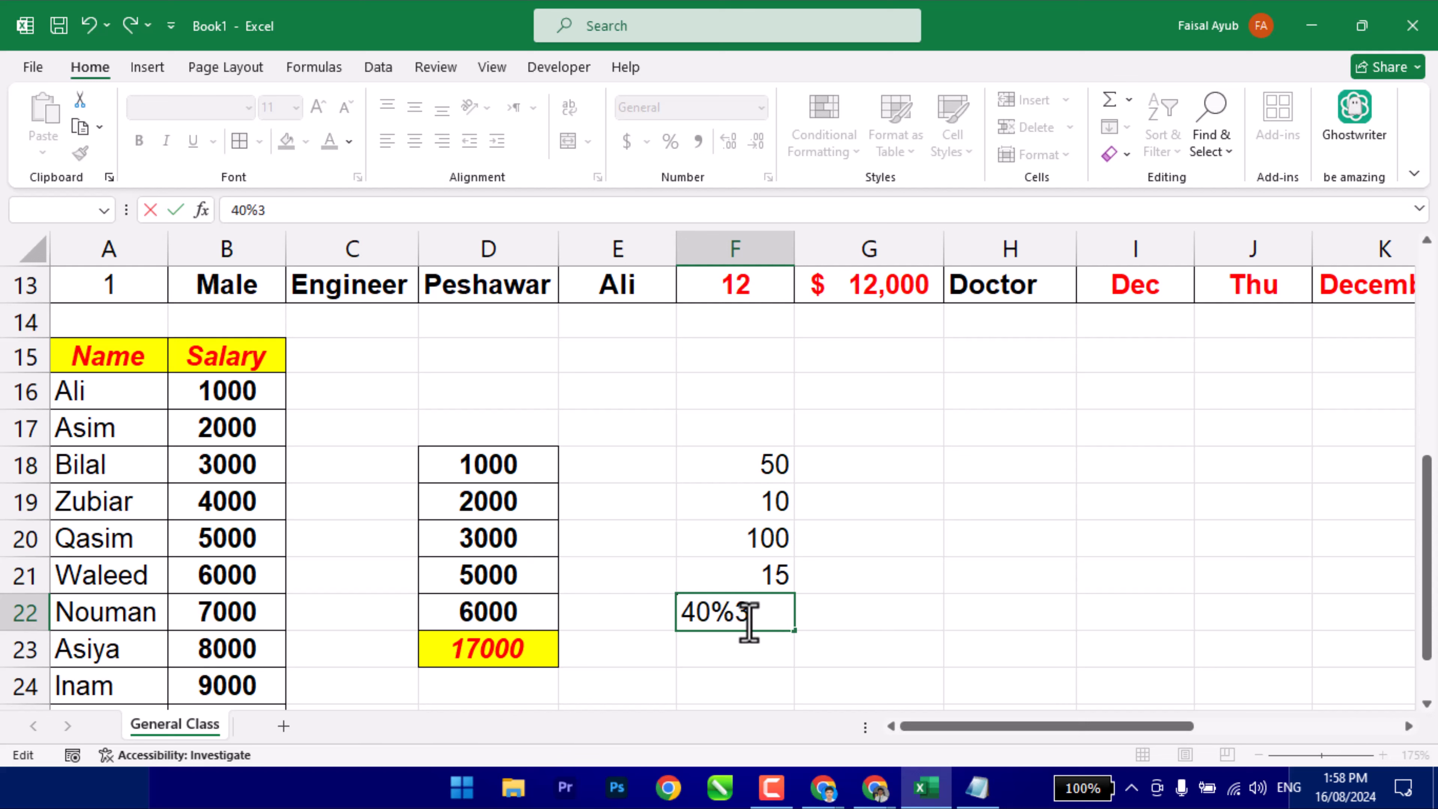
{"action": "key", "text": "BackSpace"}
{"action": "key", "text": "BackSpace"}
{"action": "key", "text": "BackSpace"}
{"action": "key", "text": "BackSpace"}
{"action": "key", "text": "Return"}
Format the calculated values in F18:F21 as centred, bold and red.
{"action": "left_click", "coordinate": [732, 500]}
{"action": "left_click_drag", "start_coordinate": [733, 466], "coordinate": [746, 584]}
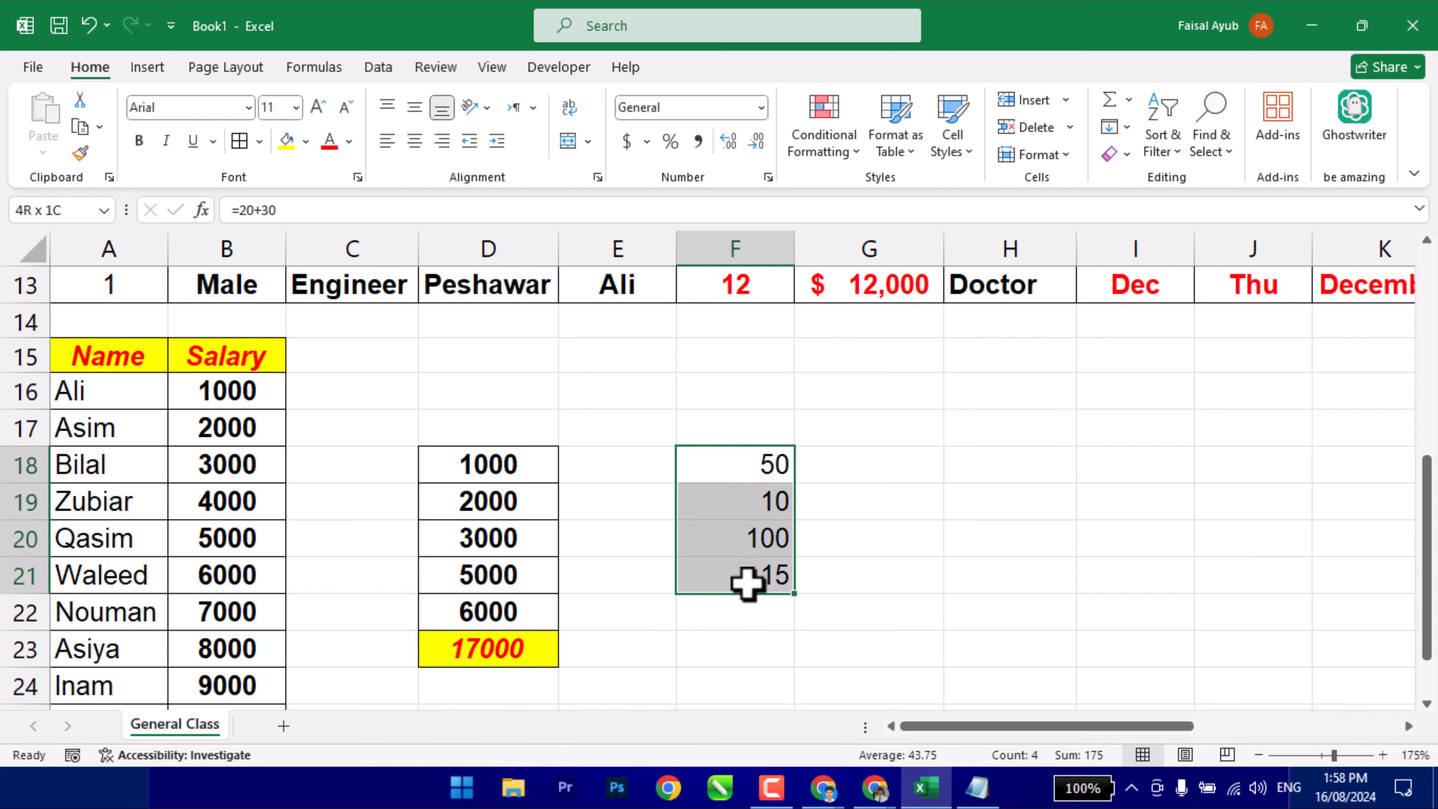
{"action": "left_click", "coordinate": [415, 140]}
{"action": "left_click", "coordinate": [139, 140]}
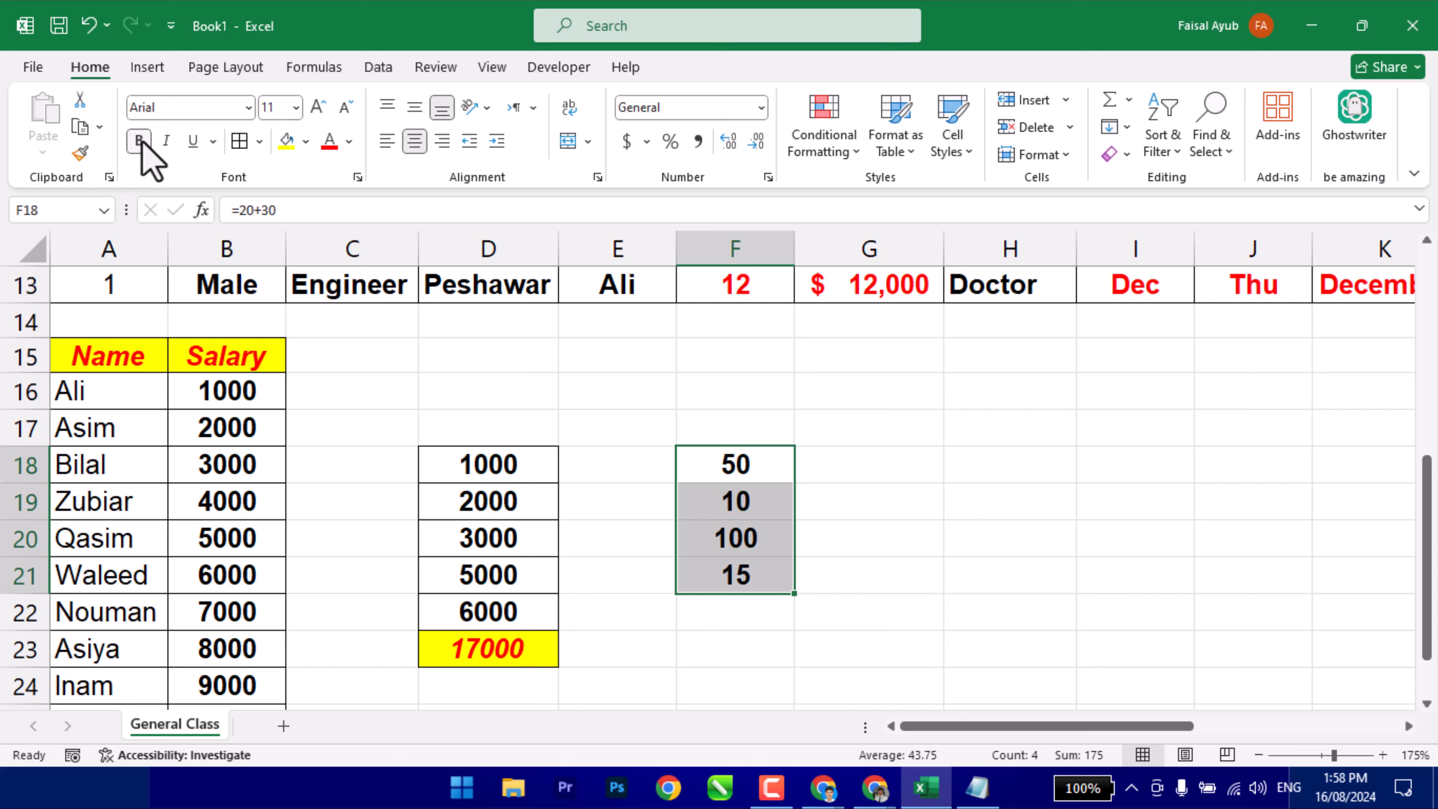
{"action": "left_click", "coordinate": [327, 140]}
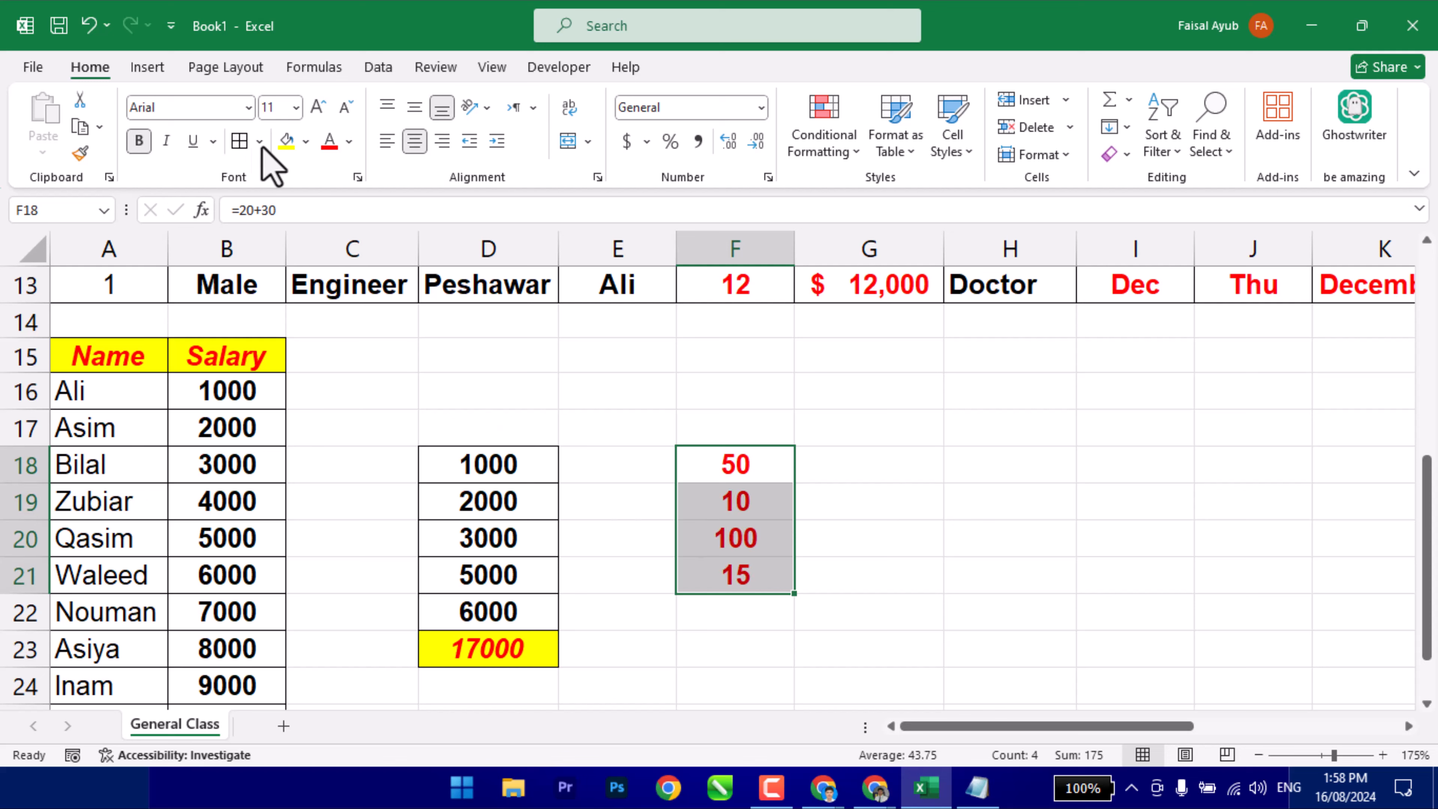
Italicize the calculated values in F18:F21.
{"action": "left_click", "coordinate": [166, 141]}
Enter the addition formula =10+20 in G18, beside the calculated values.
{"action": "left_click", "coordinate": [838, 460]}
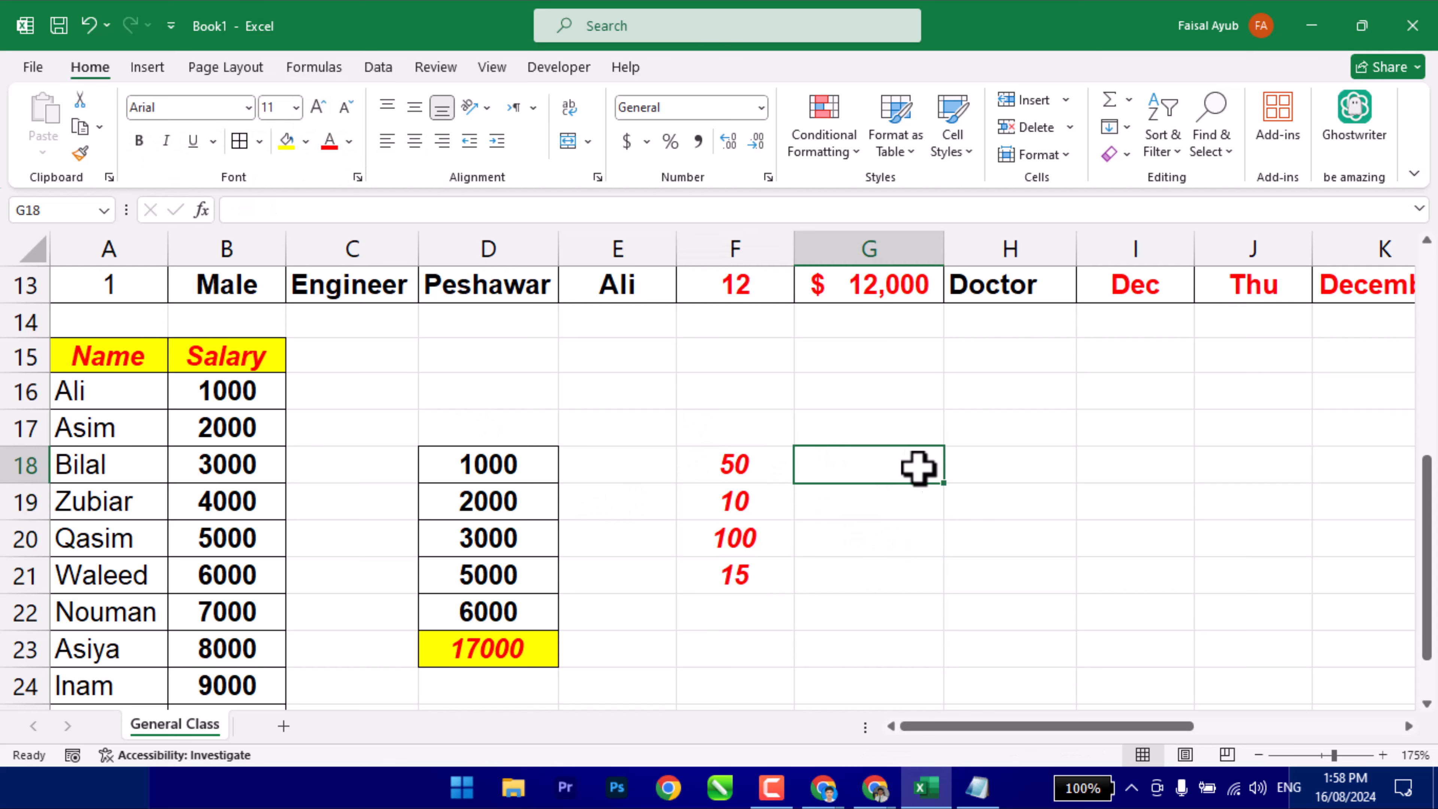
{"action": "type", "text": "="}
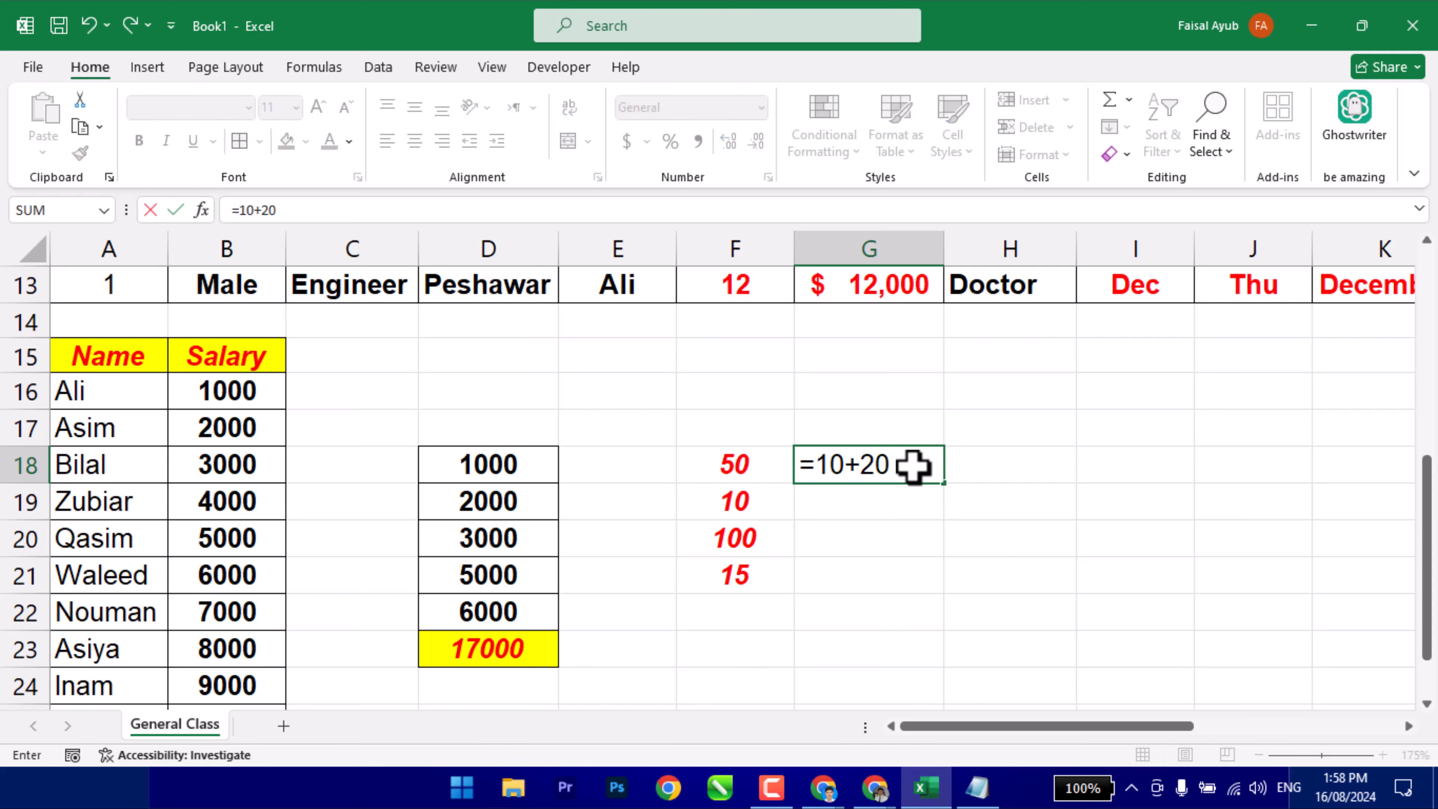
{"action": "type", "text": "10+20"}
{"action": "key", "text": "Return"}
{"action": "left_click", "coordinate": [913, 466]}
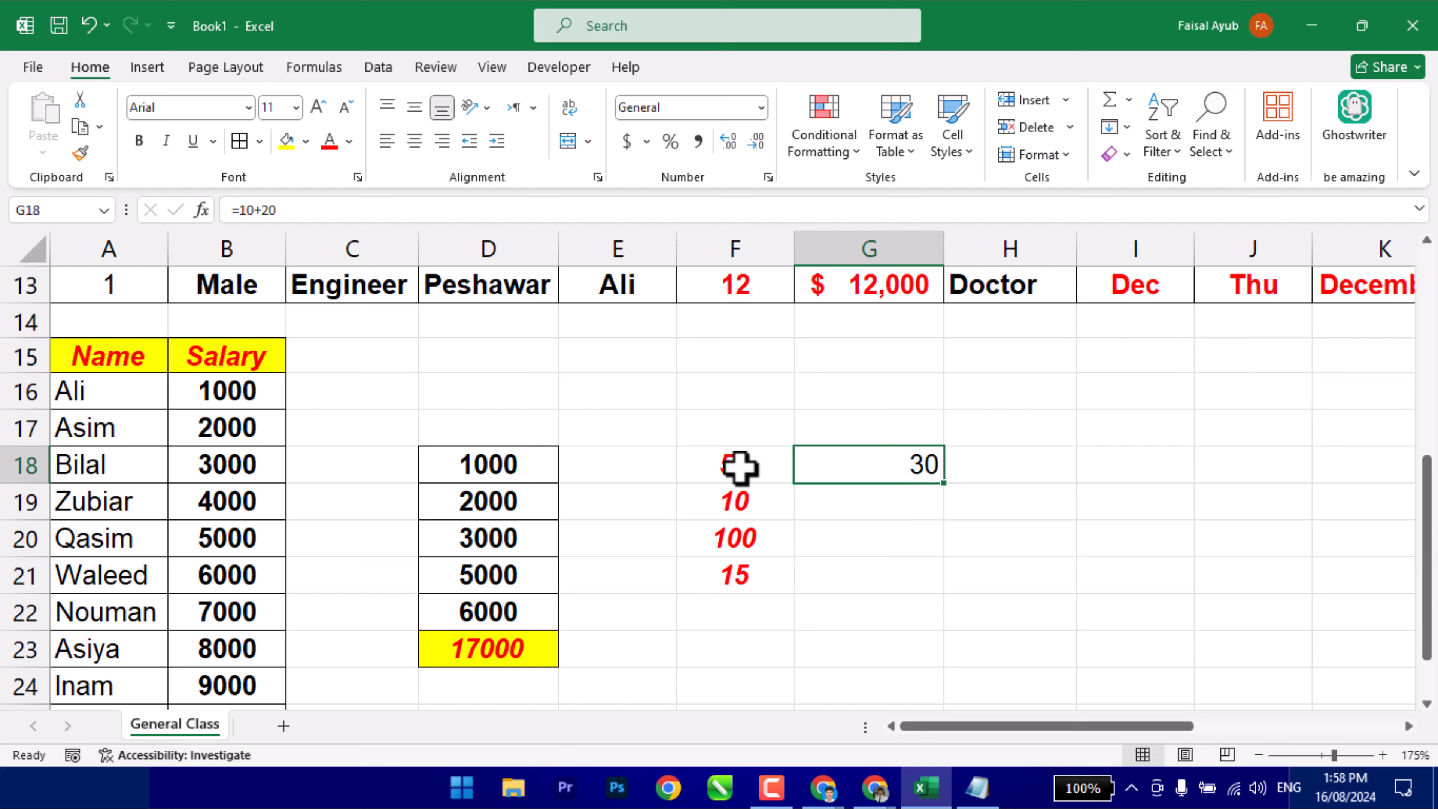
Compare the calculated values in F18:F21 with the formula cell G18, and clear G18.
{"action": "left_click_drag", "start_coordinate": [740, 467], "coordinate": [742, 587]}
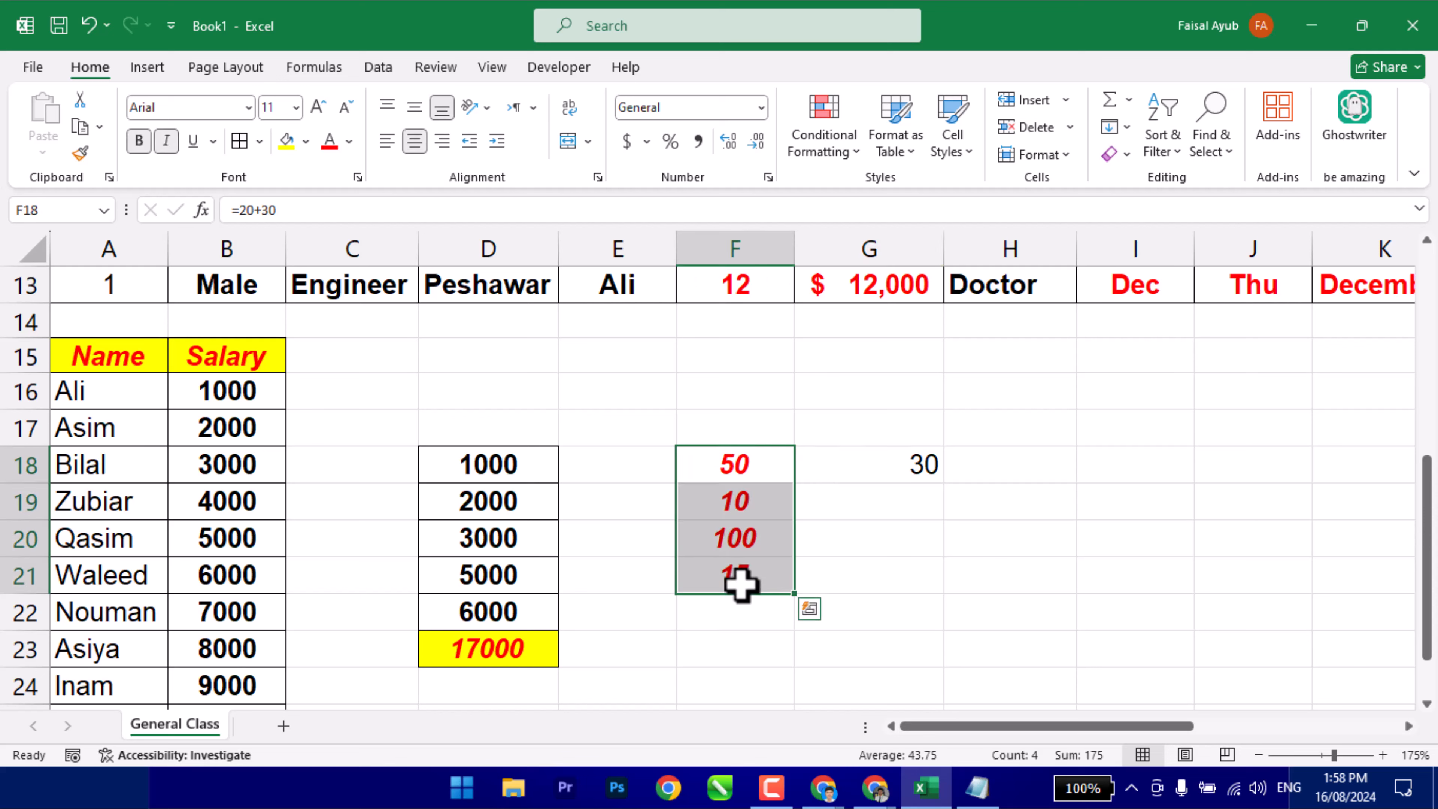
{"action": "left_click", "coordinate": [900, 504]}
{"action": "left_click", "coordinate": [875, 468]}
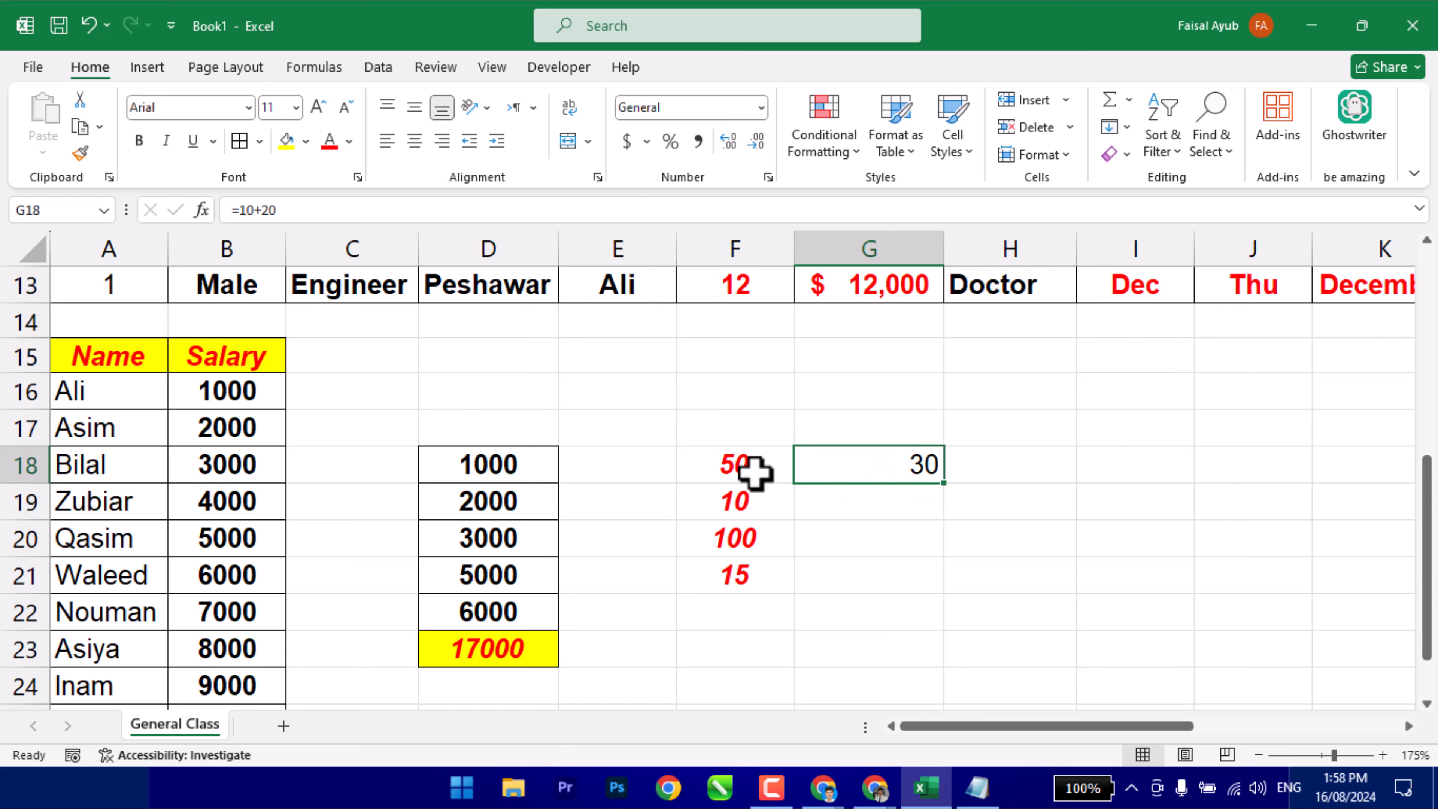
{"action": "left_click_drag", "start_coordinate": [758, 472], "coordinate": [748, 604]}
{"action": "left_click", "coordinate": [748, 606]}
{"action": "left_click", "coordinate": [733, 473]}
{"action": "left_click_drag", "start_coordinate": [743, 533], "coordinate": [744, 577]}
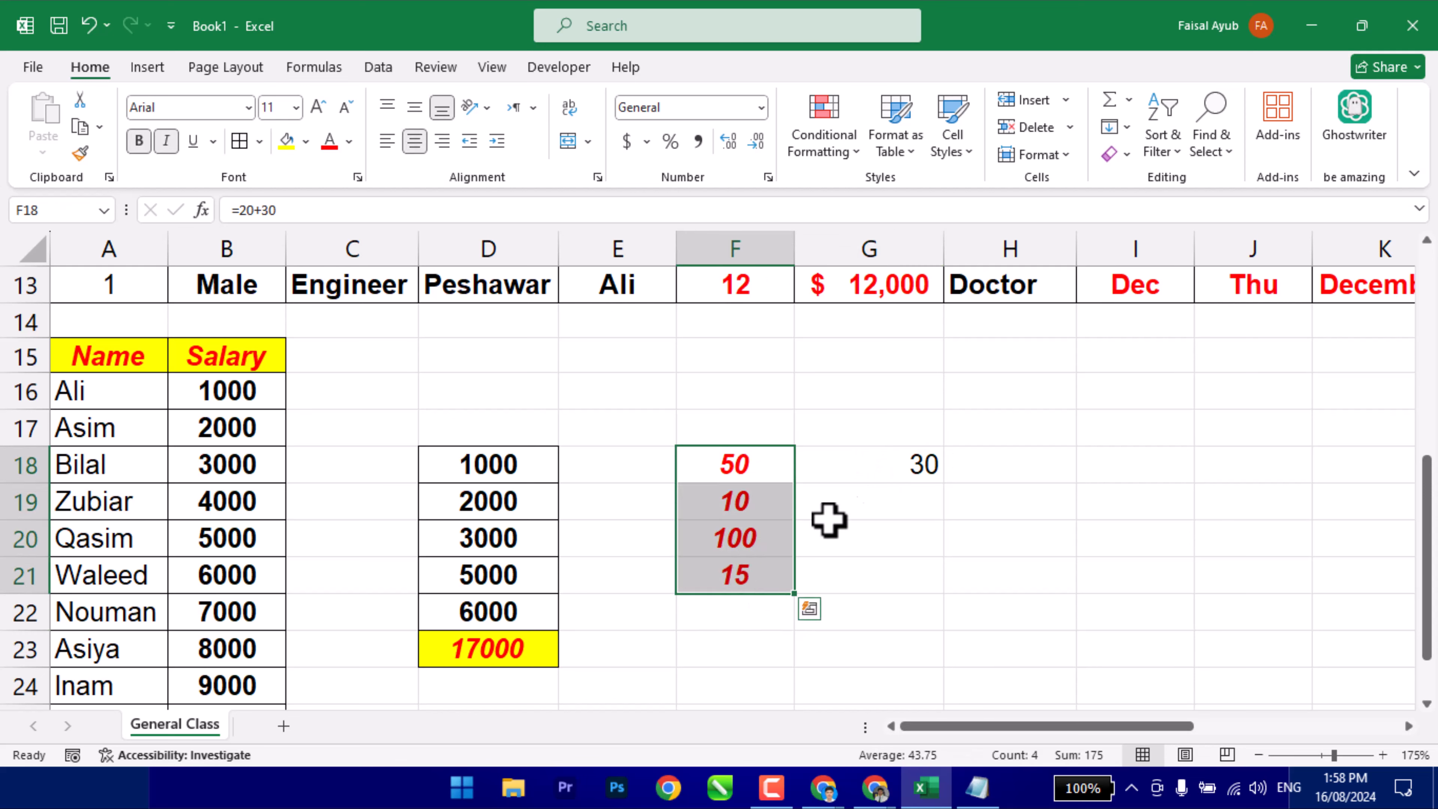
{"action": "left_click", "coordinate": [914, 459]}
{"action": "key", "text": "Delete"}
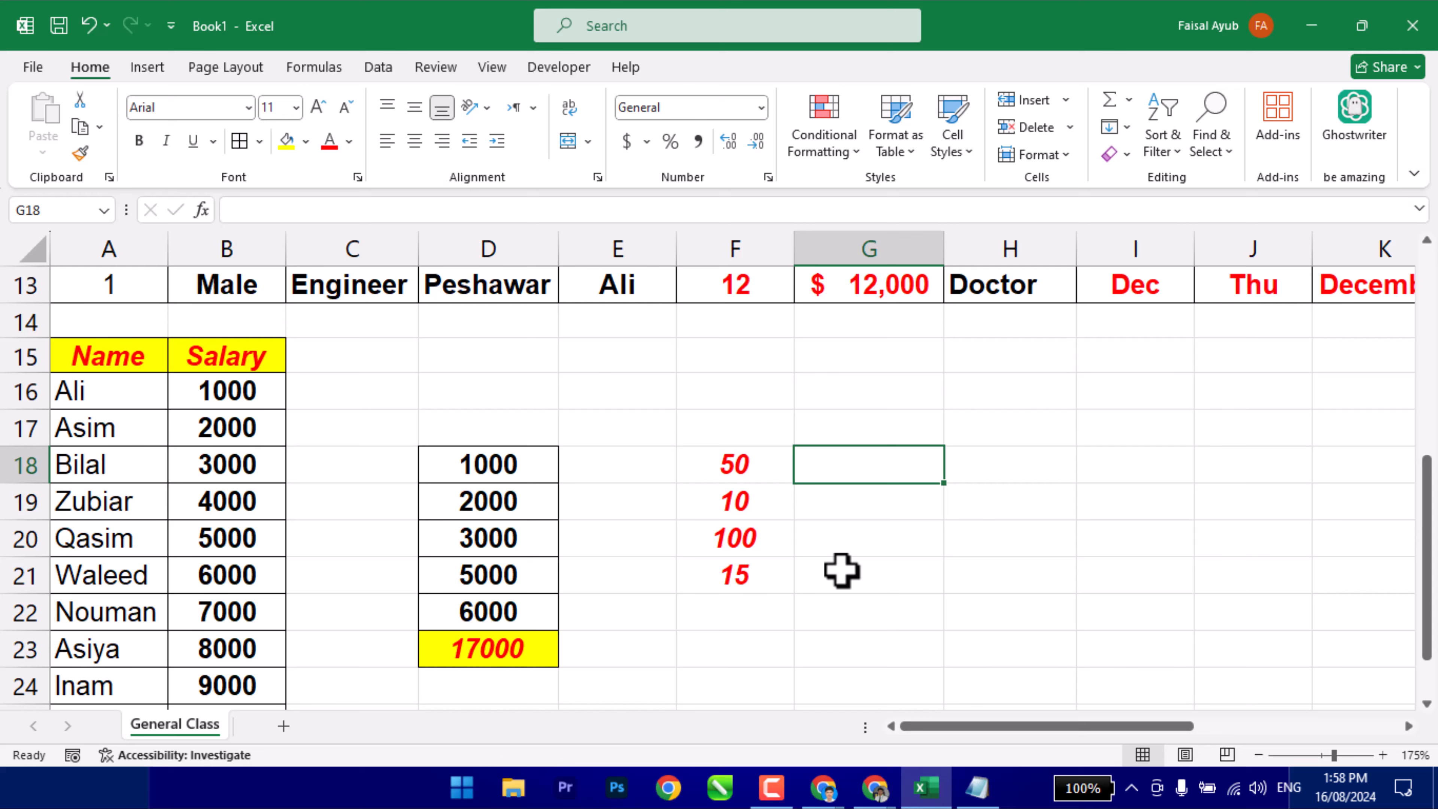
Switch to the Notepad outline and add "05. Checkbox Facility" with the sub-item "* Developer" after the AutoCalculate entries.
{"action": "left_click", "coordinate": [739, 547]}
{"action": "left_click", "coordinate": [978, 787]}
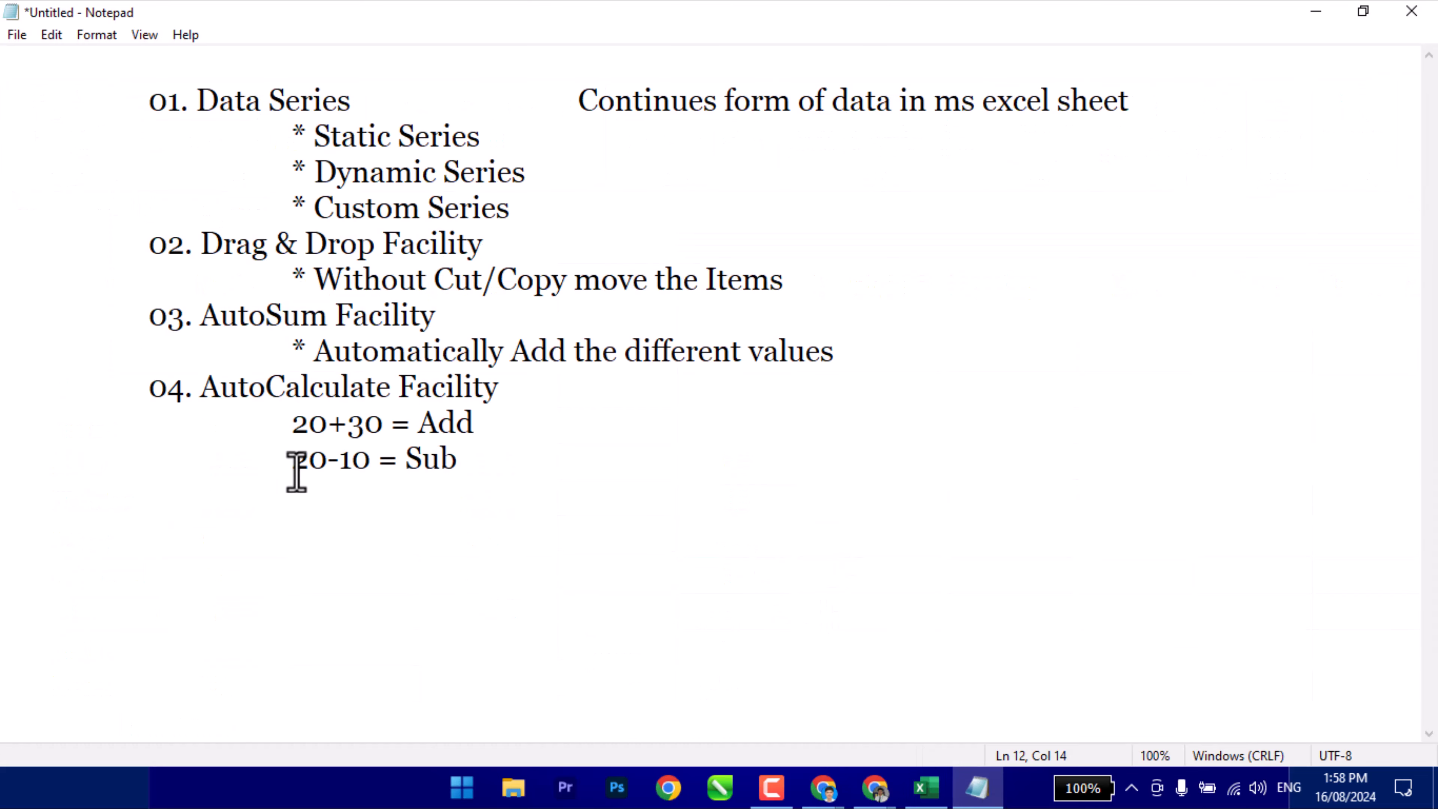
{"action": "left_click_drag", "start_coordinate": [198, 391], "coordinate": [498, 398]}
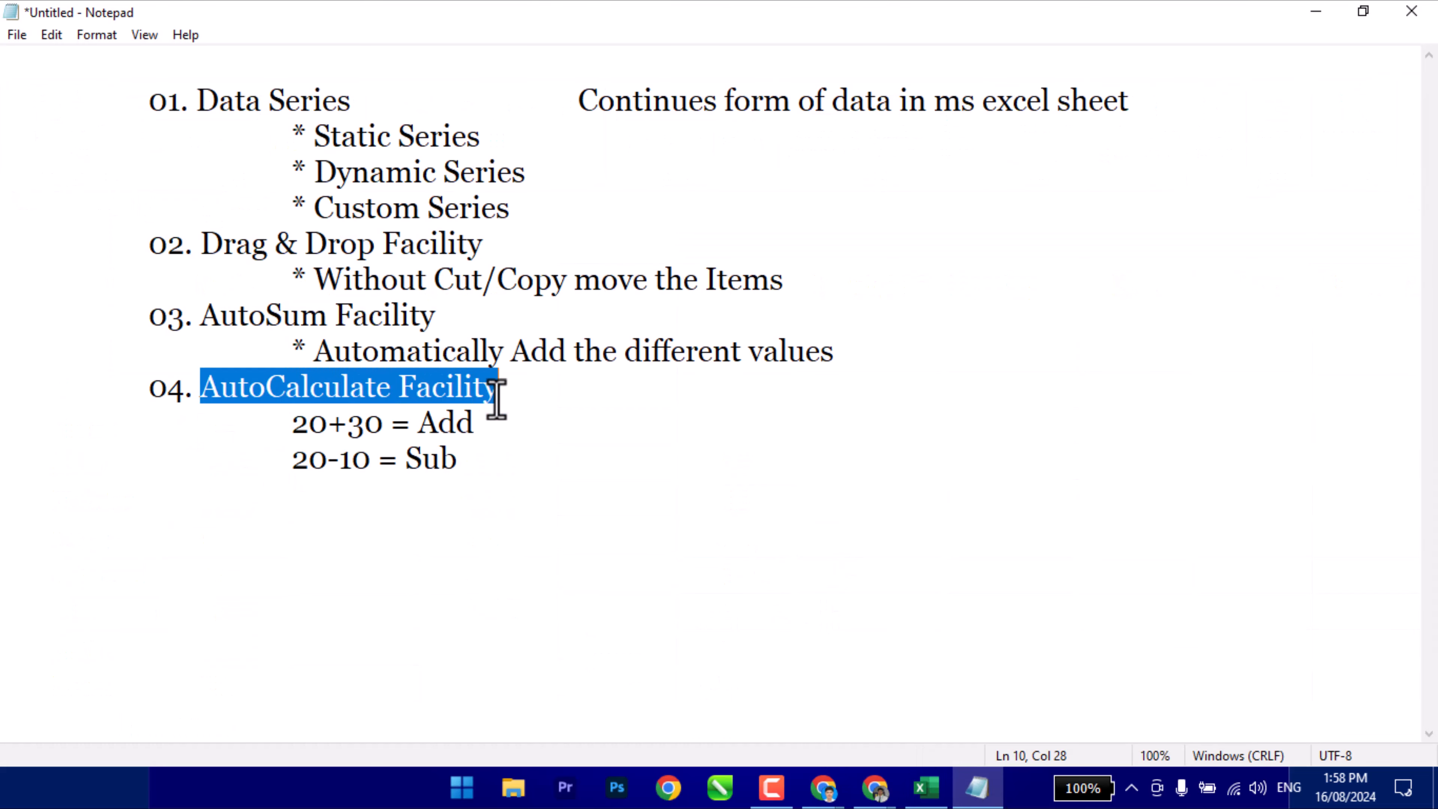
{"action": "left_click", "coordinate": [507, 462]}
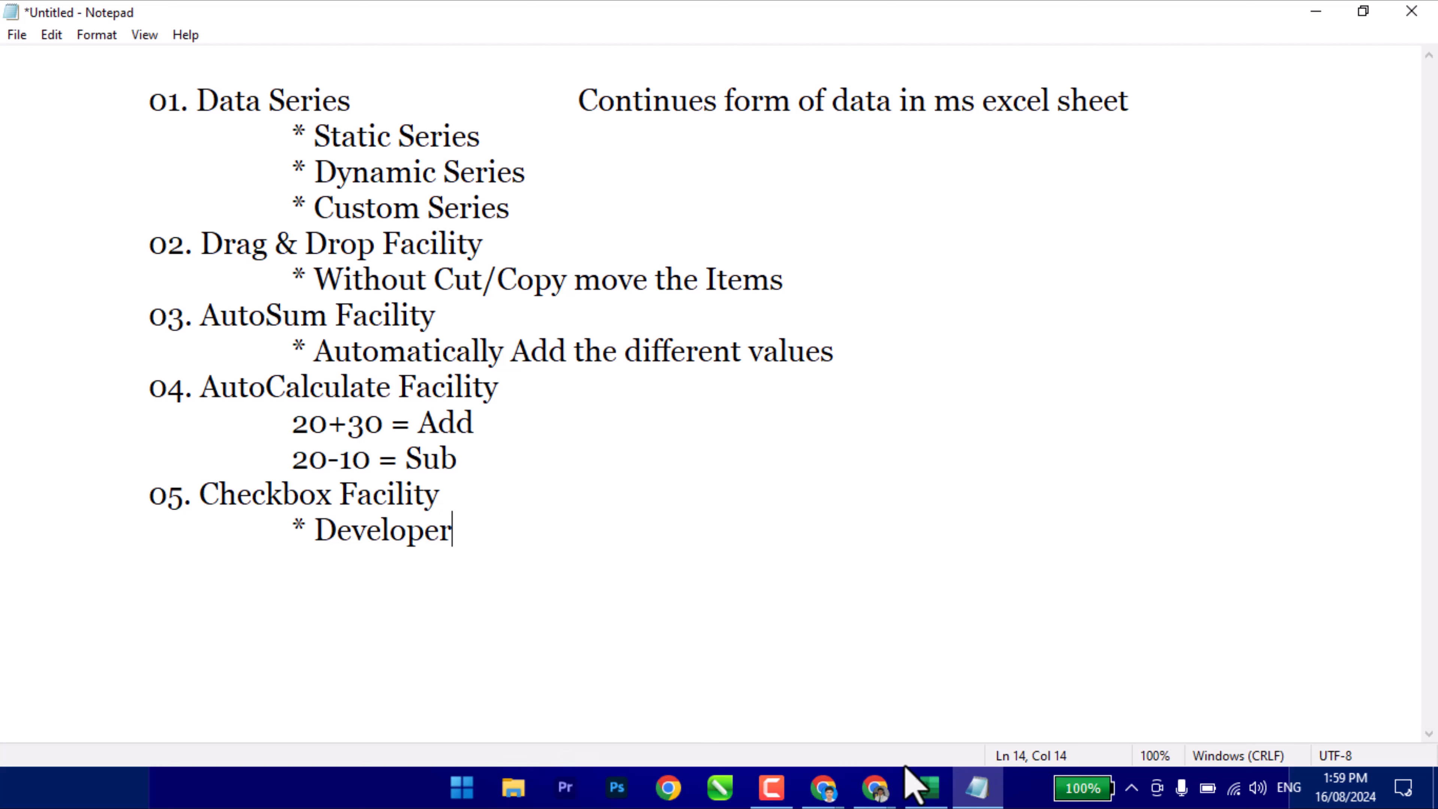
Switch back to Excel and copy the Name and Salary table in A15:B26 to G15.
{"action": "left_click", "coordinate": [928, 799]}
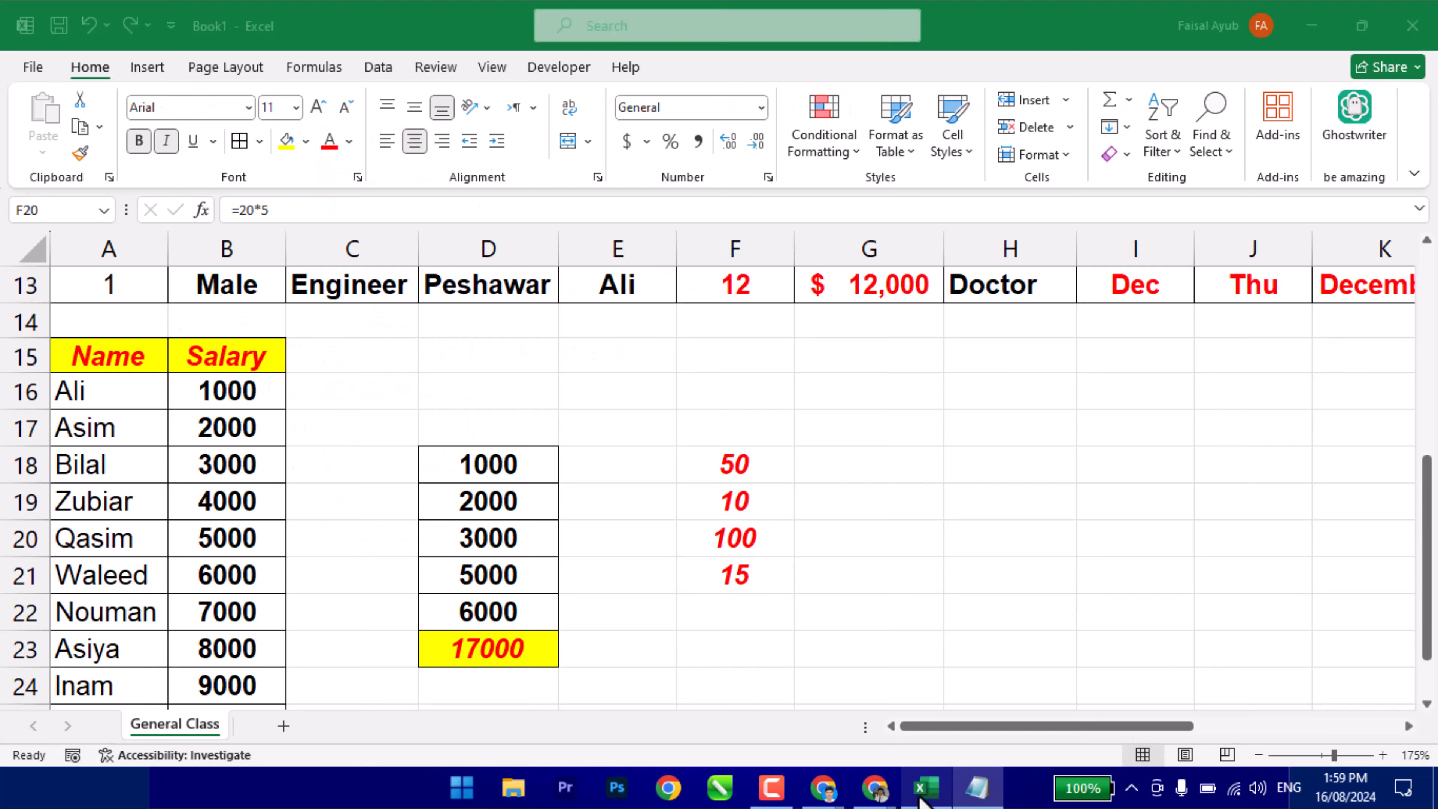
{"action": "left_click", "coordinate": [756, 606]}
{"action": "left_click", "coordinate": [1010, 467]}
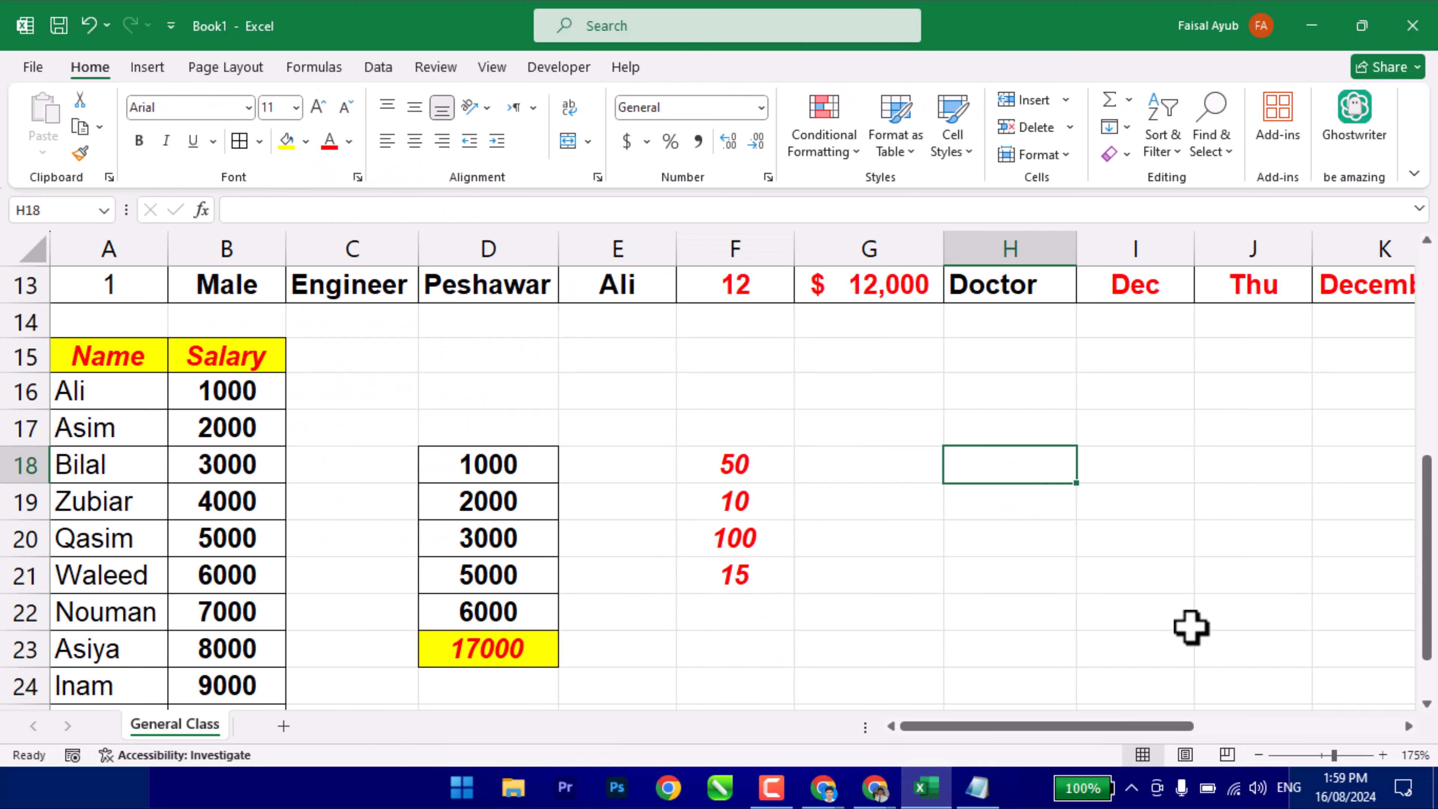
{"action": "left_click", "coordinate": [1409, 726]}
{"action": "left_click", "coordinate": [1409, 726]}
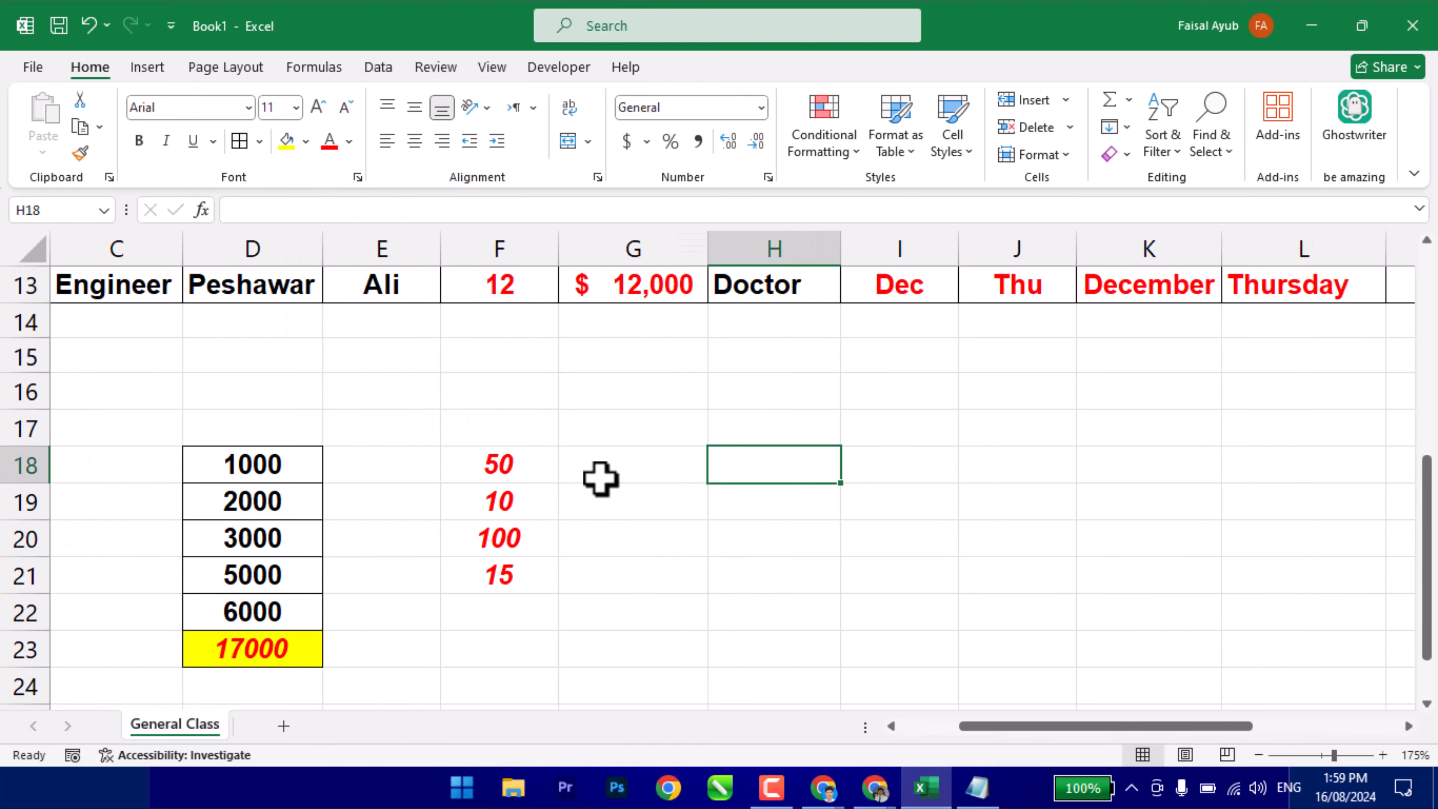
{"action": "left_click_drag", "start_coordinate": [1101, 727], "coordinate": [1043, 727]}
{"action": "left_click_drag", "start_coordinate": [91, 353], "coordinate": [220, 686]}
{"action": "key", "text": "ctrl+c"}
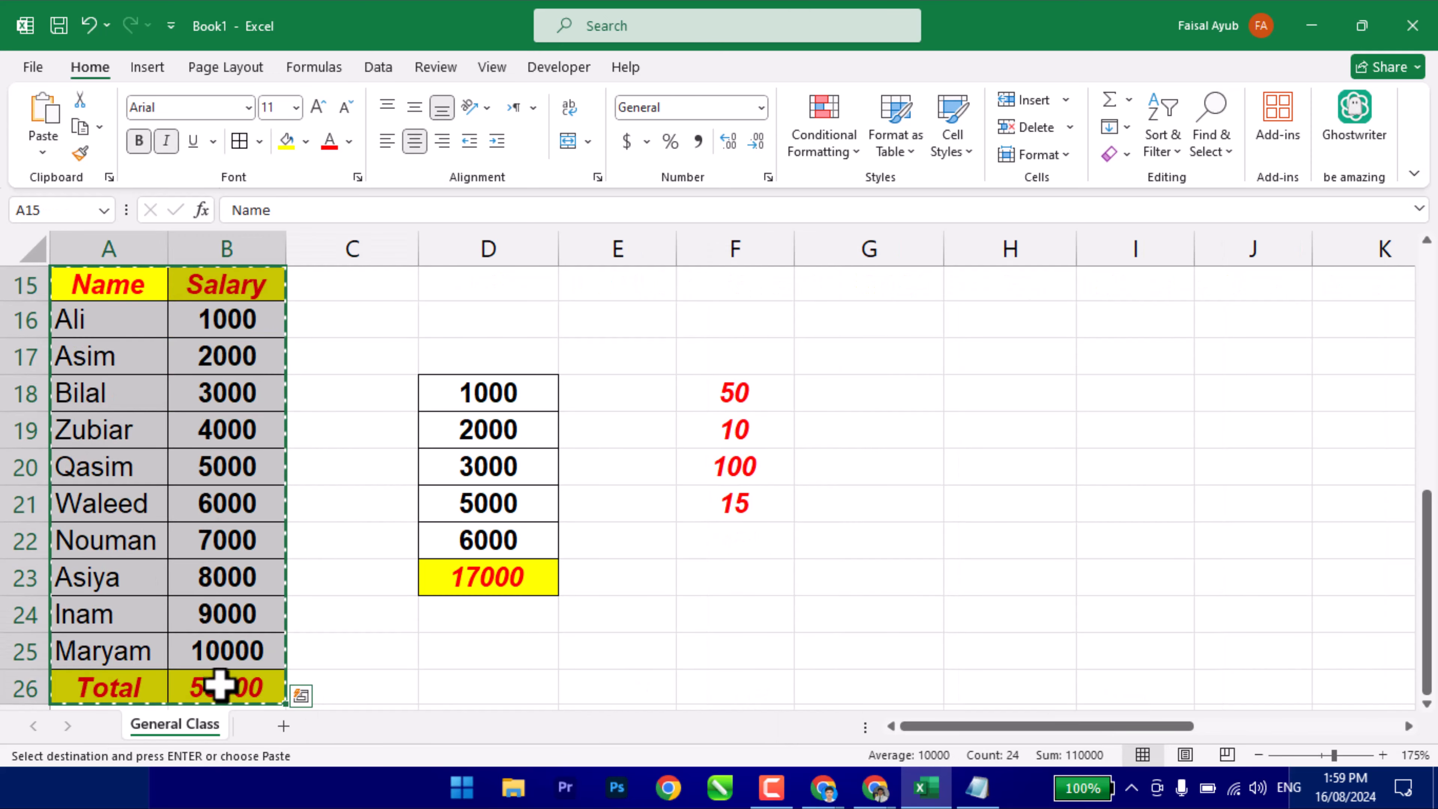
{"action": "scroll", "coordinate": [884, 515], "scroll_direction": "up", "scroll_amount": 3}
{"action": "scroll", "coordinate": [902, 630], "scroll_direction": "down", "scroll_amount": 1}
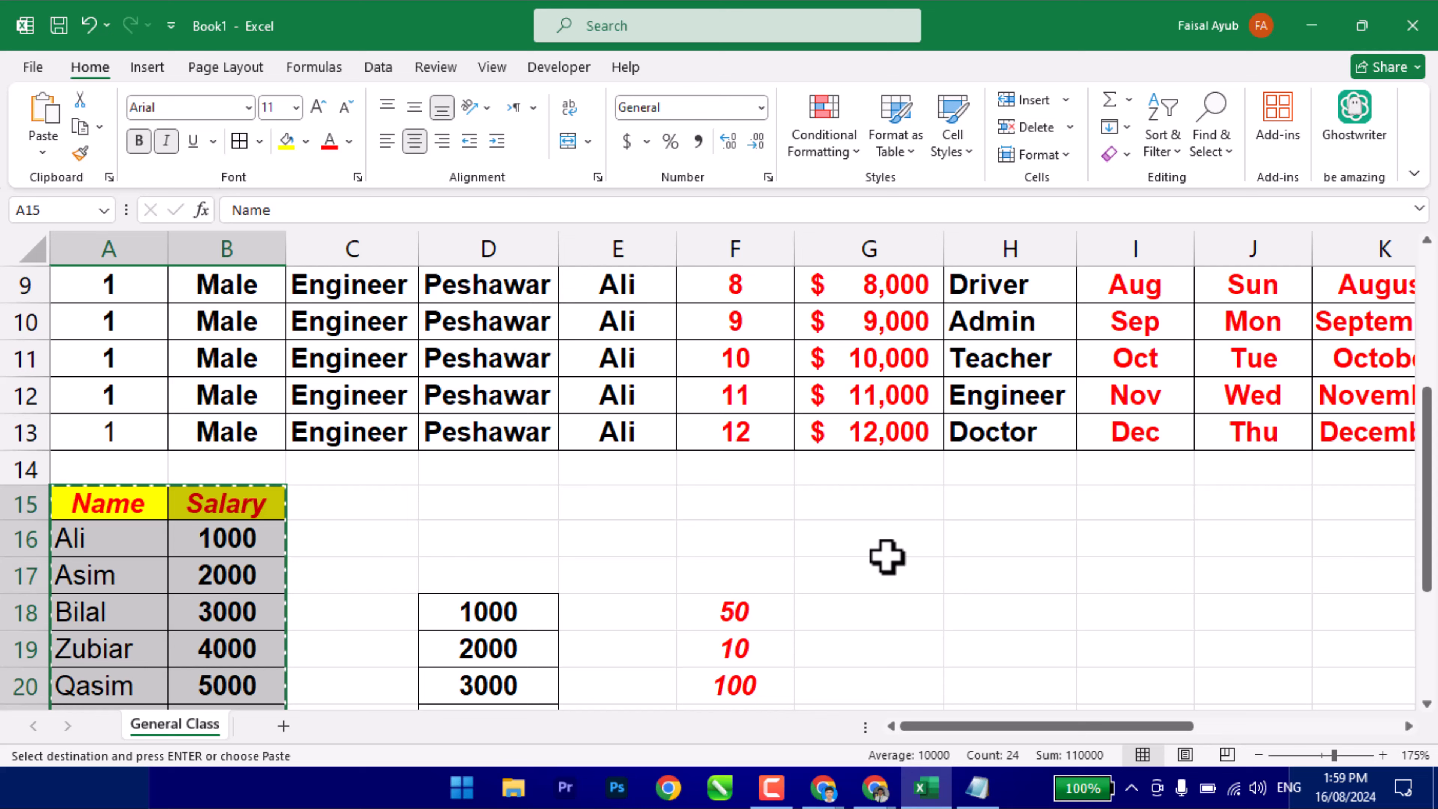
{"action": "left_click", "coordinate": [857, 509]}
{"action": "key", "text": "ctrl+v"}
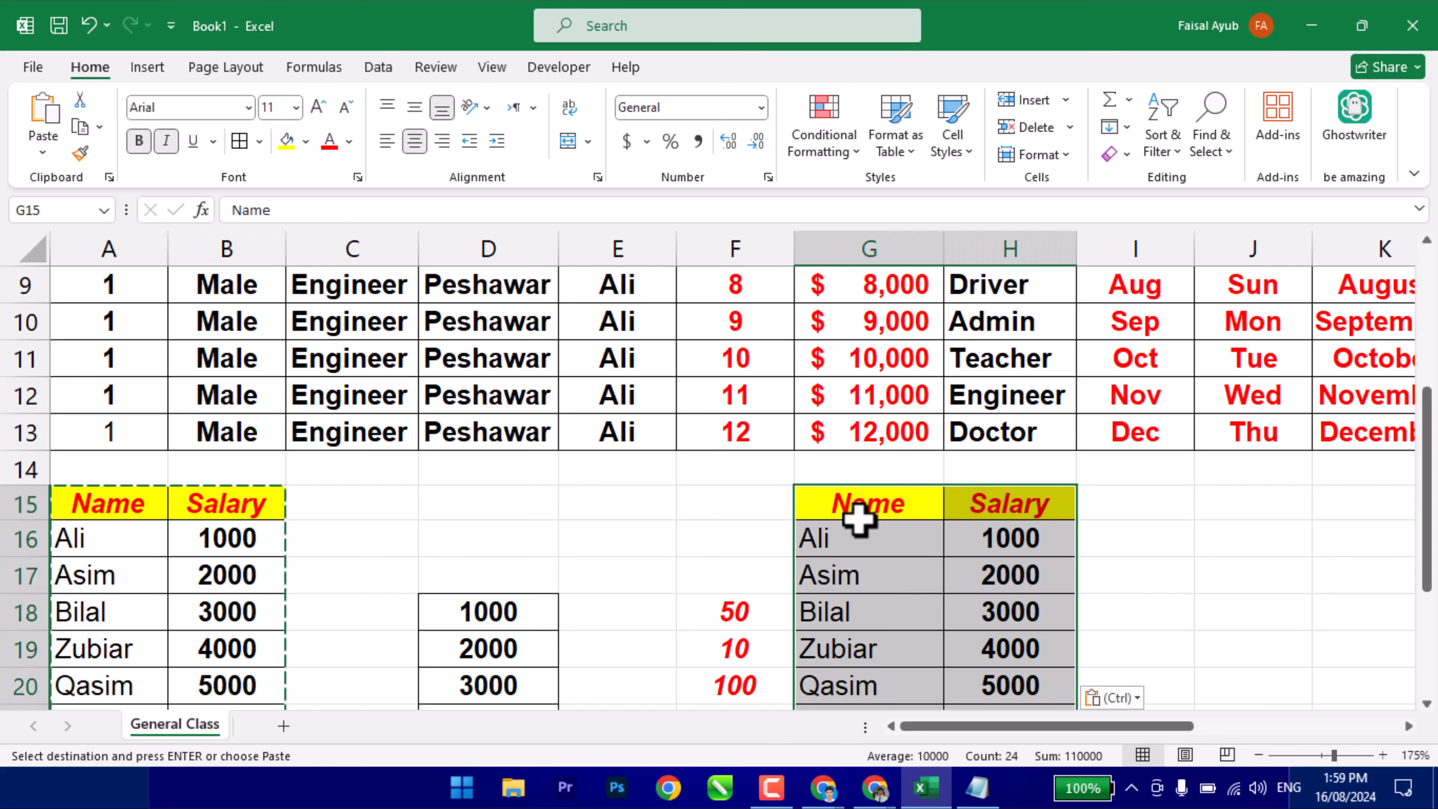
Enter the heading SalaryPaid/Unpaid in I15 and fit the width of column I to it.
{"action": "scroll", "coordinate": [860, 518], "scroll_direction": "down", "scroll_amount": 1}
{"action": "scroll", "coordinate": [1022, 544], "scroll_direction": "down", "scroll_amount": 1}
{"action": "scroll", "coordinate": [1048, 453], "scroll_direction": "up", "scroll_amount": 1}
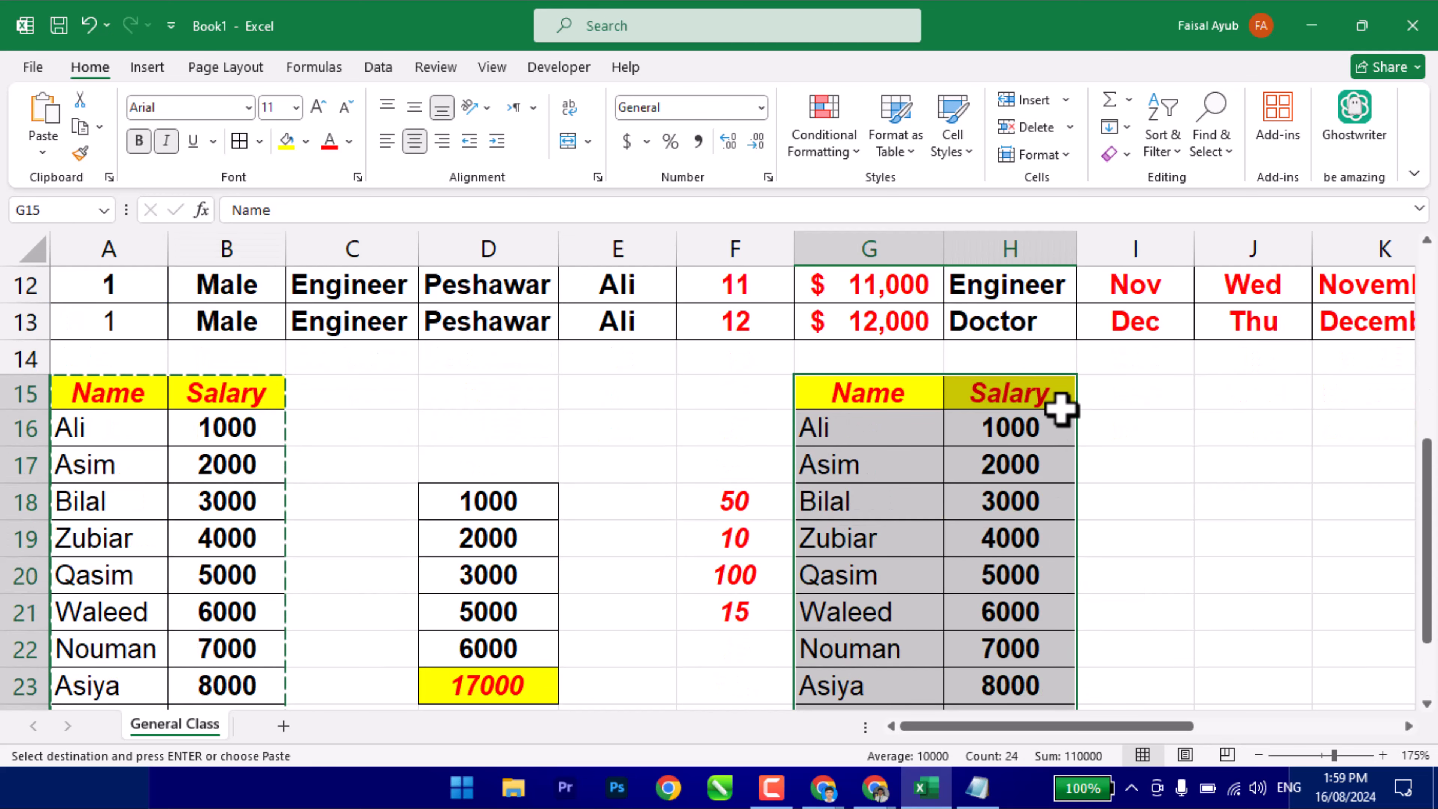
{"action": "left_click", "coordinate": [1126, 408]}
{"action": "type", "text": "Salar"}
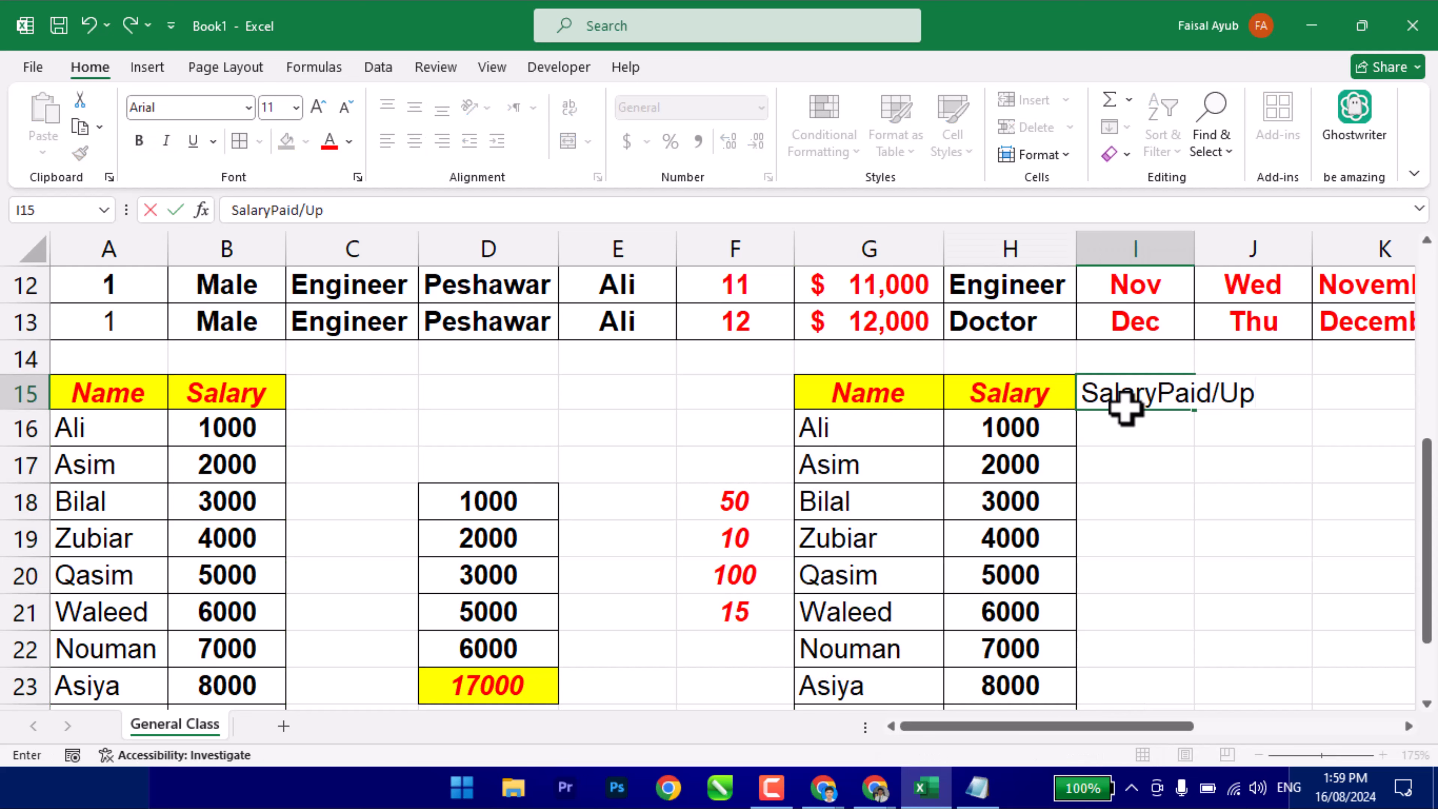
{"action": "type", "text": "yPaid/Unpaid"}
{"action": "key", "text": "Return"}
{"action": "left_click", "coordinate": [1127, 403]}
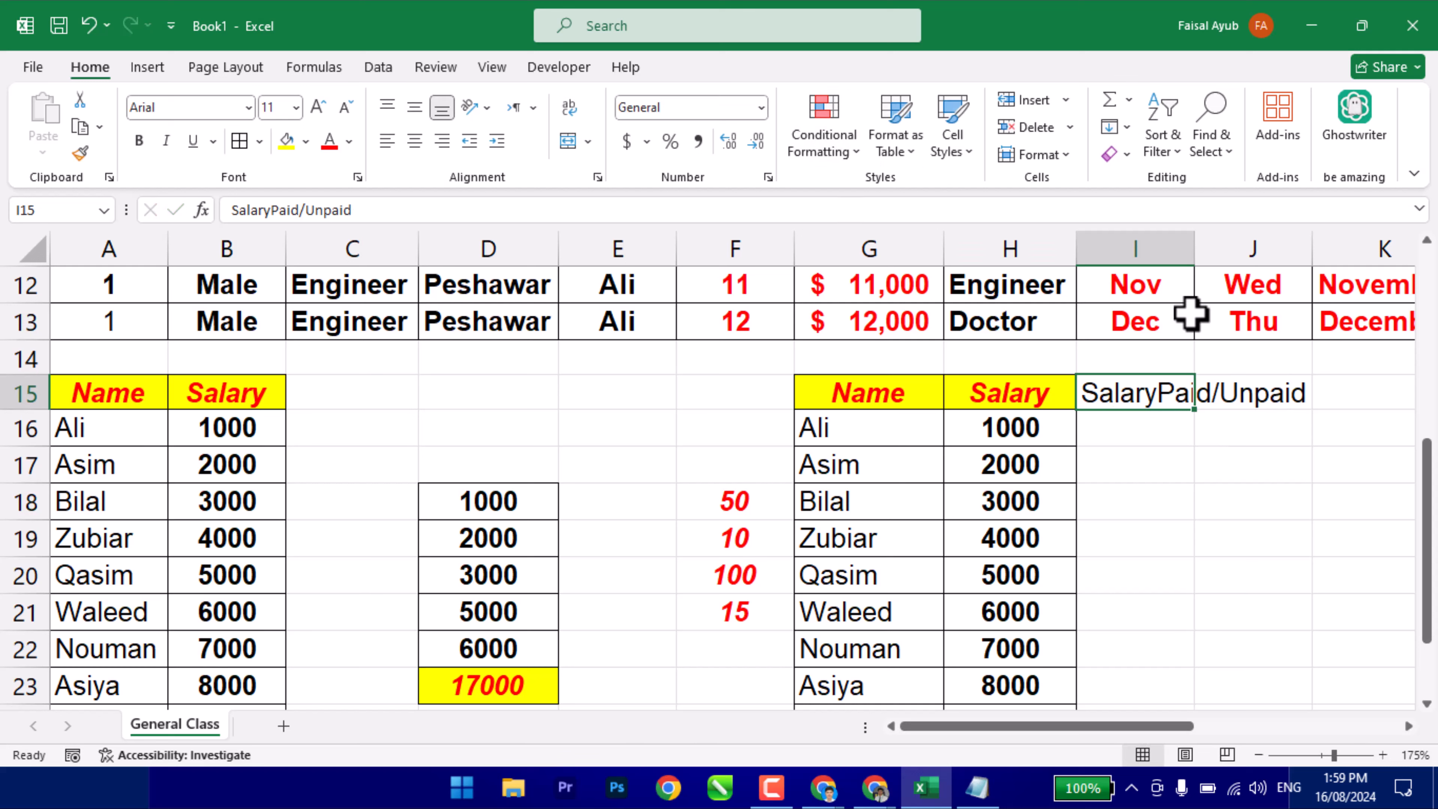
{"action": "double_click", "coordinate": [1194, 248]}
Apply borders to all cells of the new column in I15:I25.
{"action": "left_click_drag", "start_coordinate": [1198, 391], "coordinate": [1150, 623]}
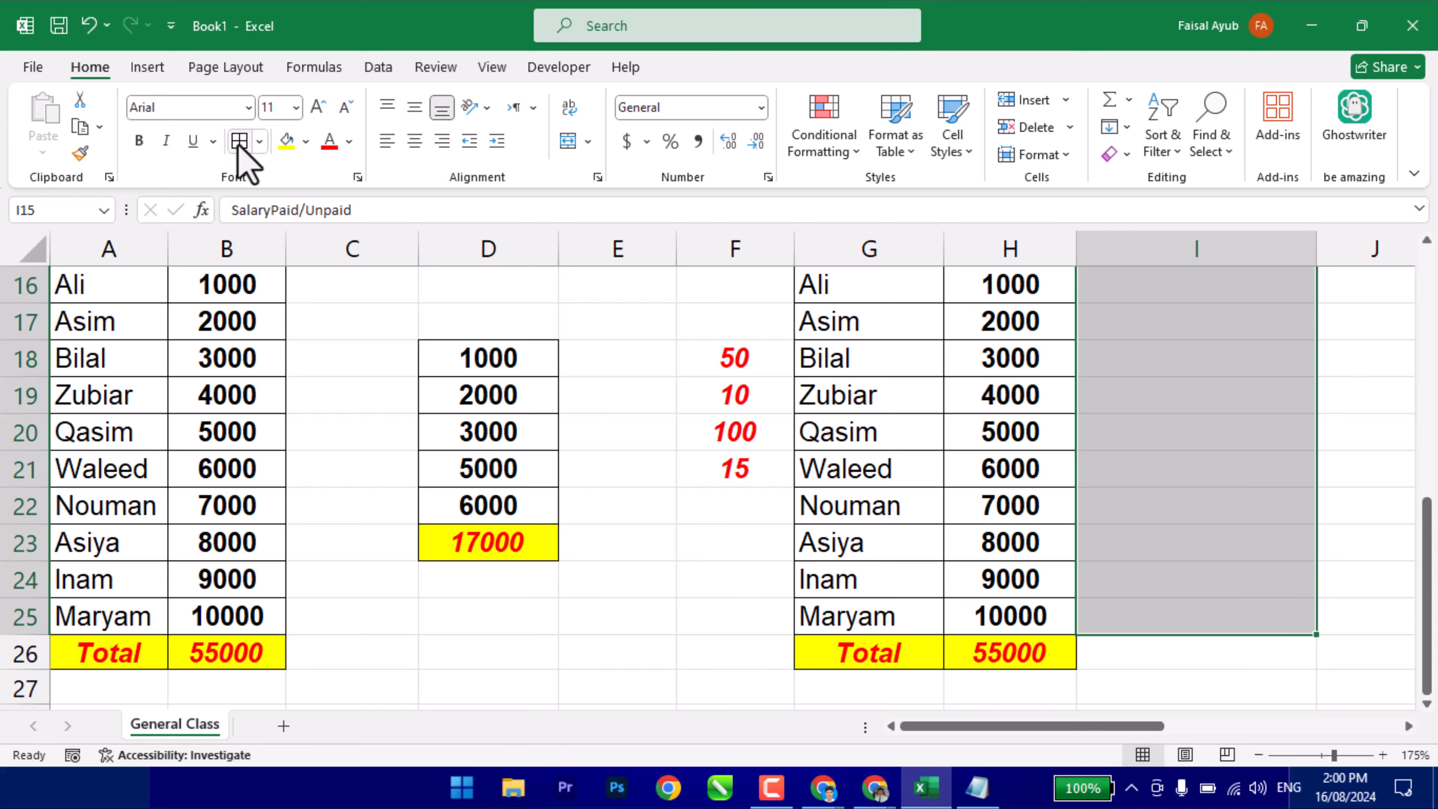
{"action": "scroll", "coordinate": [1117, 536], "scroll_direction": "up", "scroll_amount": 2}
{"action": "scroll", "coordinate": [1056, 514], "scroll_direction": "down", "scroll_amount": 1}
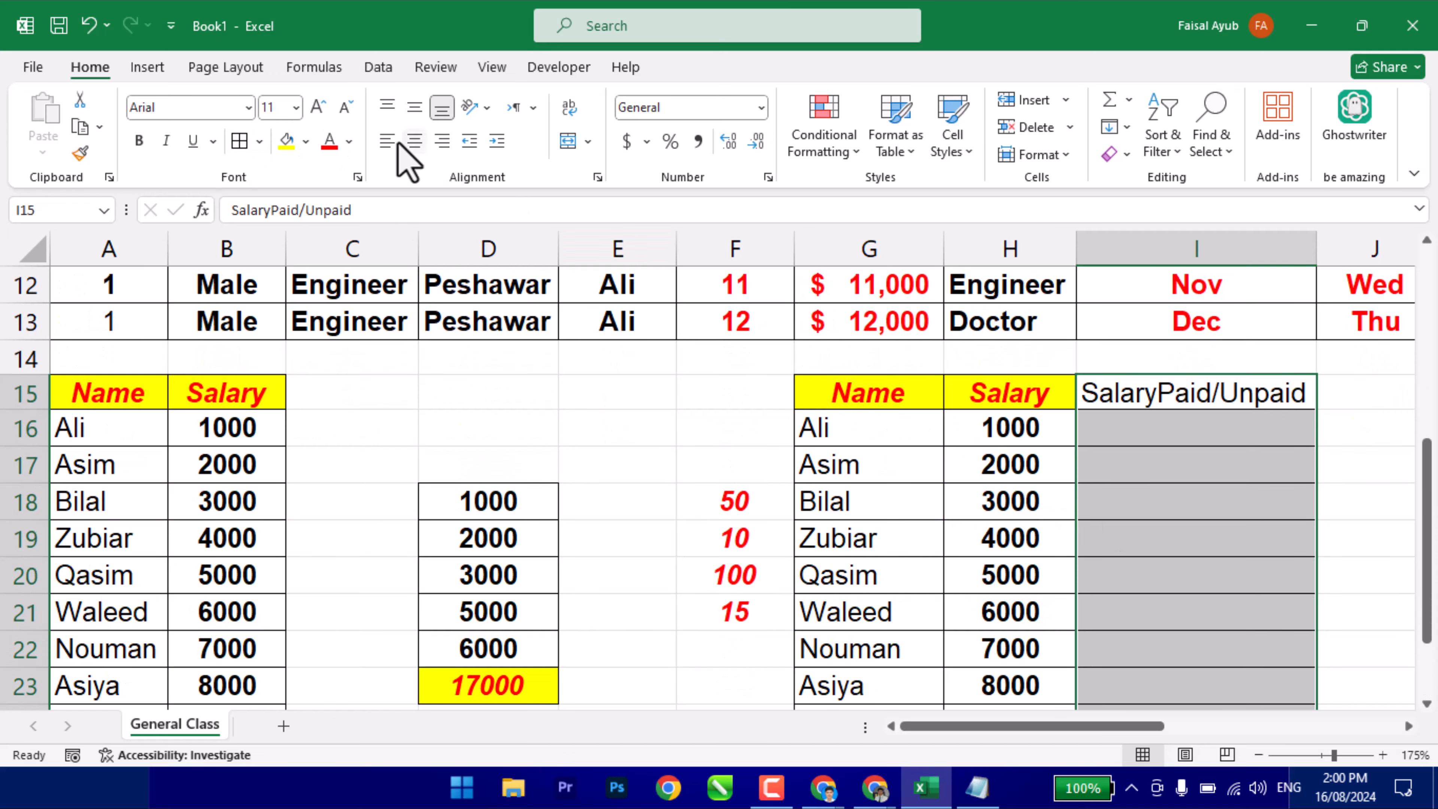
Copy the formatting of the Salary heading in H15 to the SalaryPaid/Unpaid heading with Format Painter.
{"action": "left_click", "coordinate": [1019, 390]}
{"action": "left_click", "coordinate": [80, 153]}
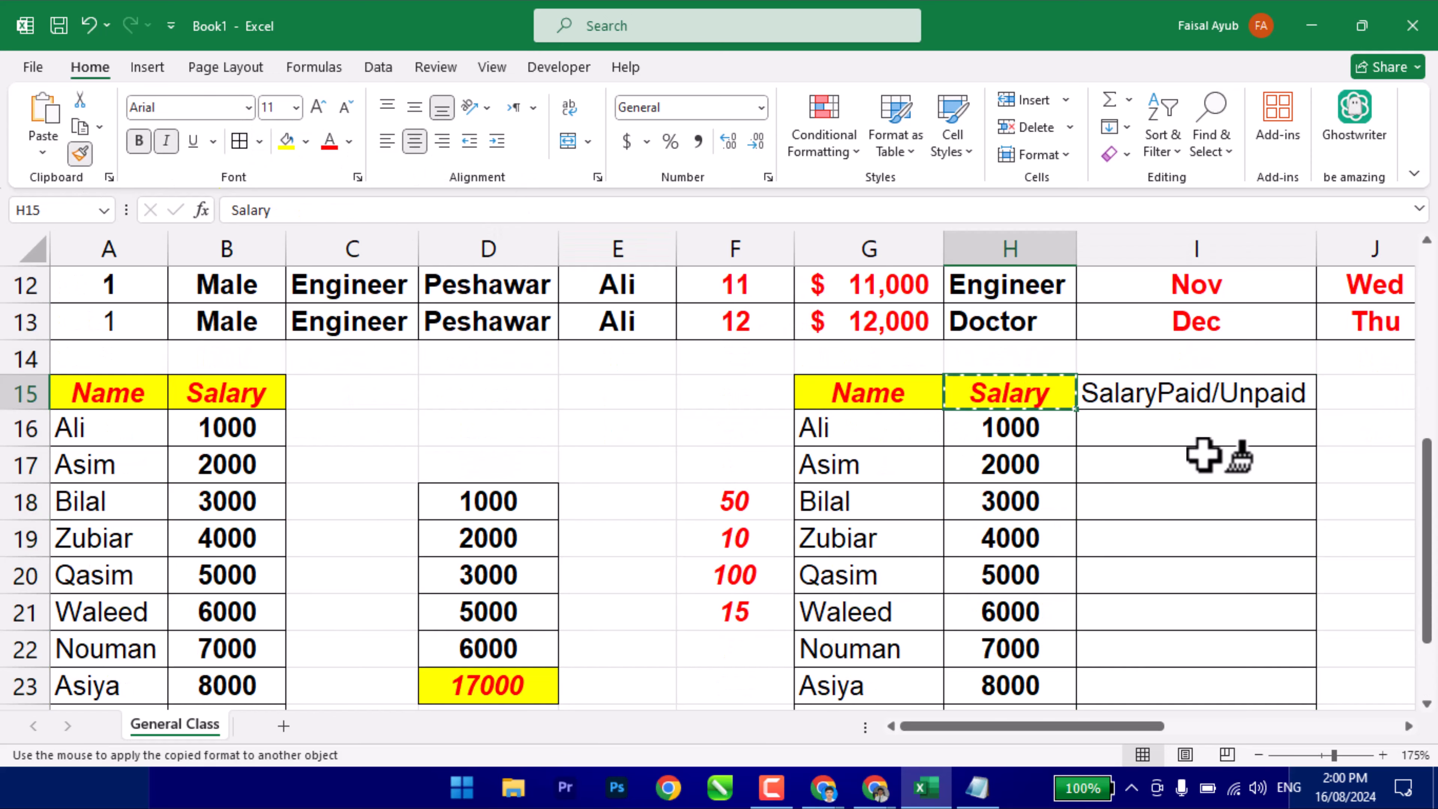
{"action": "left_click", "coordinate": [1181, 391]}
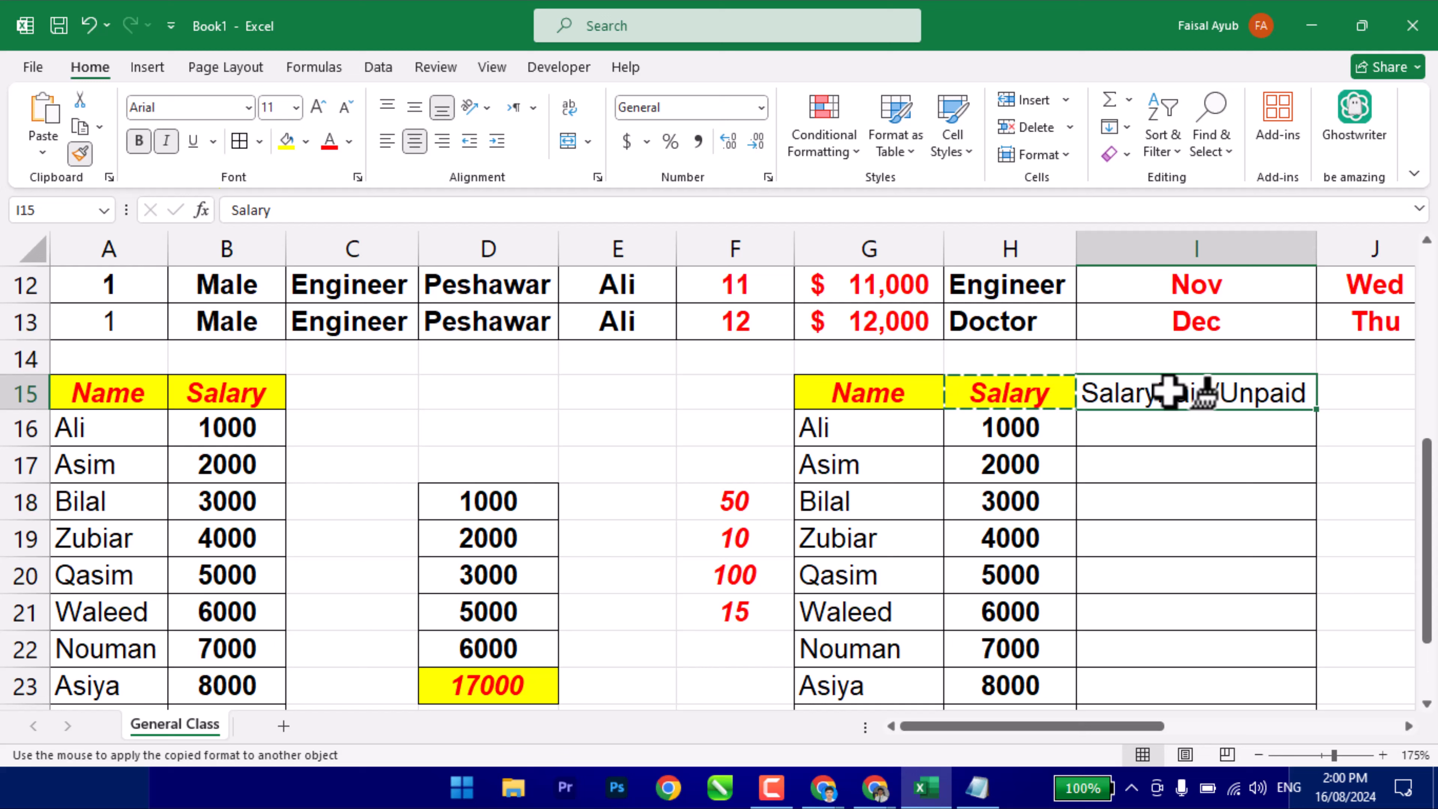
{"action": "left_click", "coordinate": [1139, 423]}
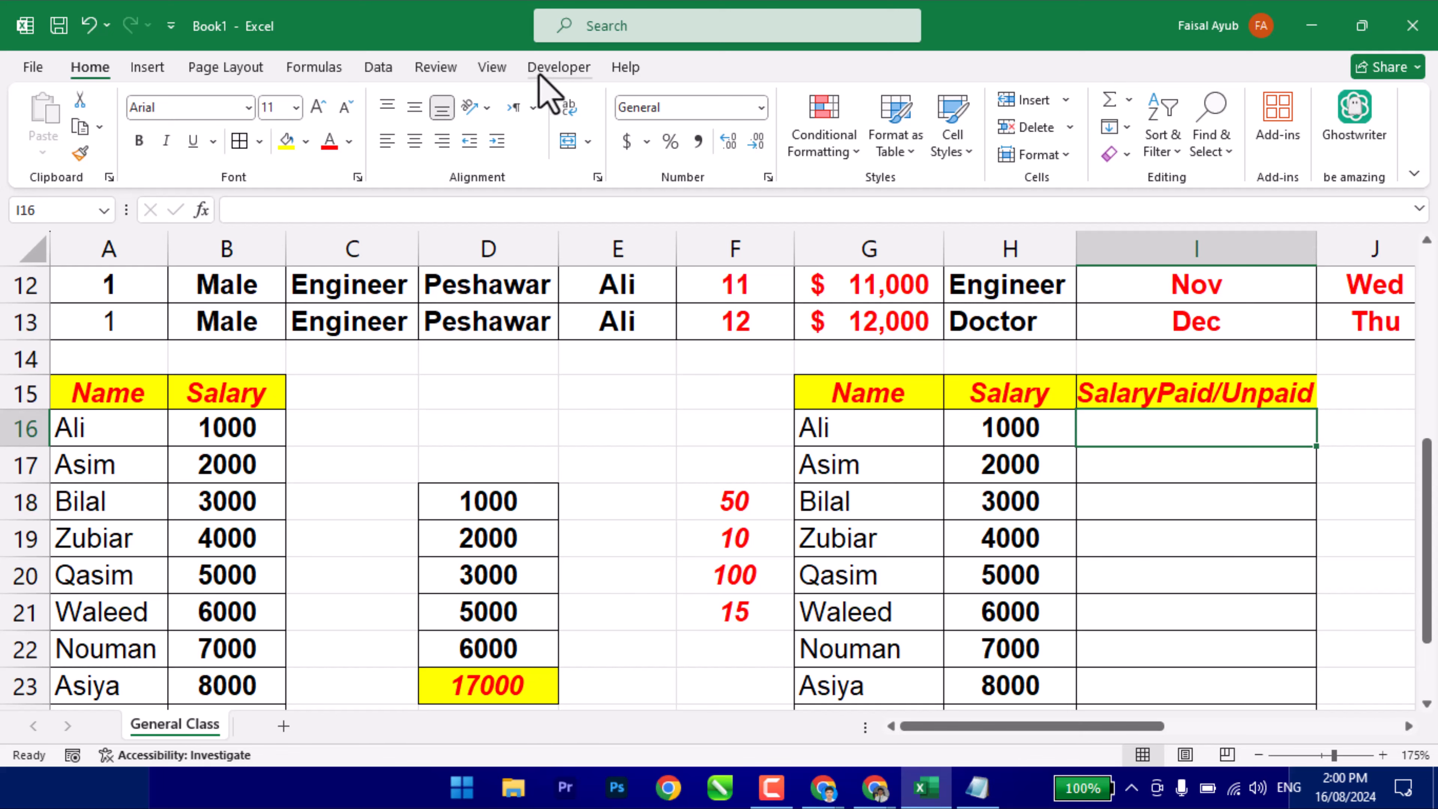
Check in the Customize Ribbon options whether the Developer tab is enabled.
{"action": "left_click", "coordinate": [32, 70]}
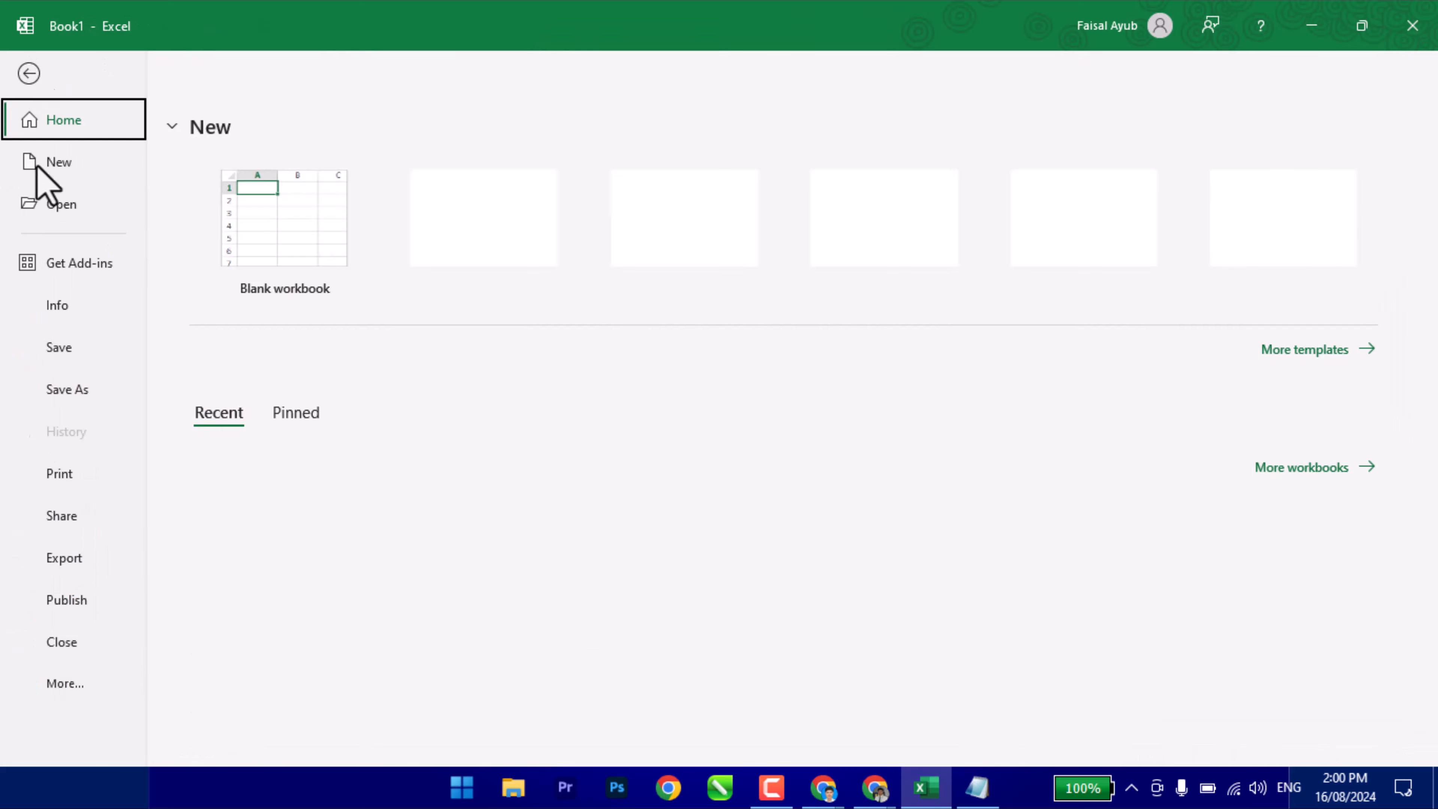
{"action": "left_click", "coordinate": [77, 686]}
{"action": "left_click", "coordinate": [188, 733]}
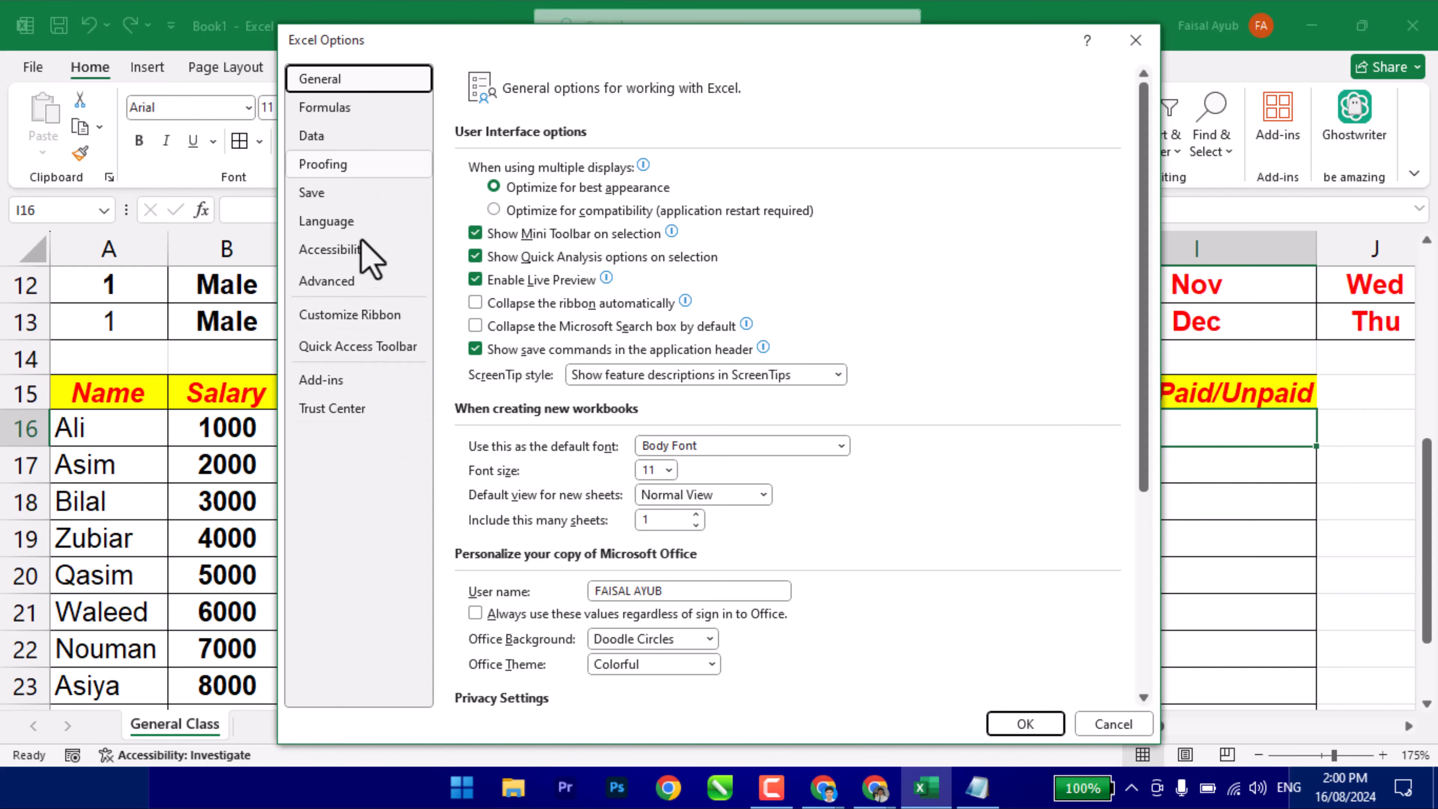
{"action": "left_click", "coordinate": [345, 323]}
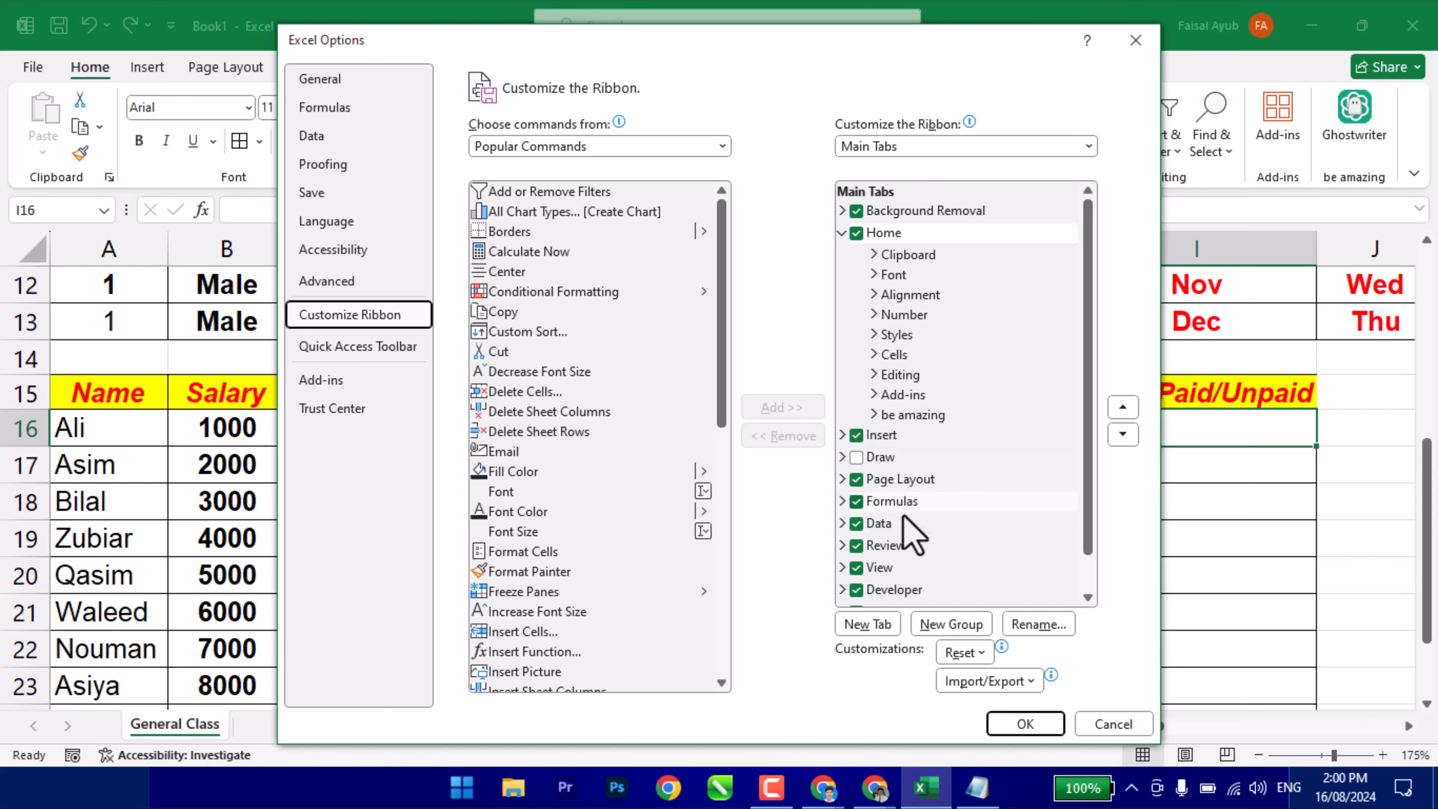
{"action": "scroll", "coordinate": [883, 561], "scroll_direction": "down", "scroll_amount": 1}
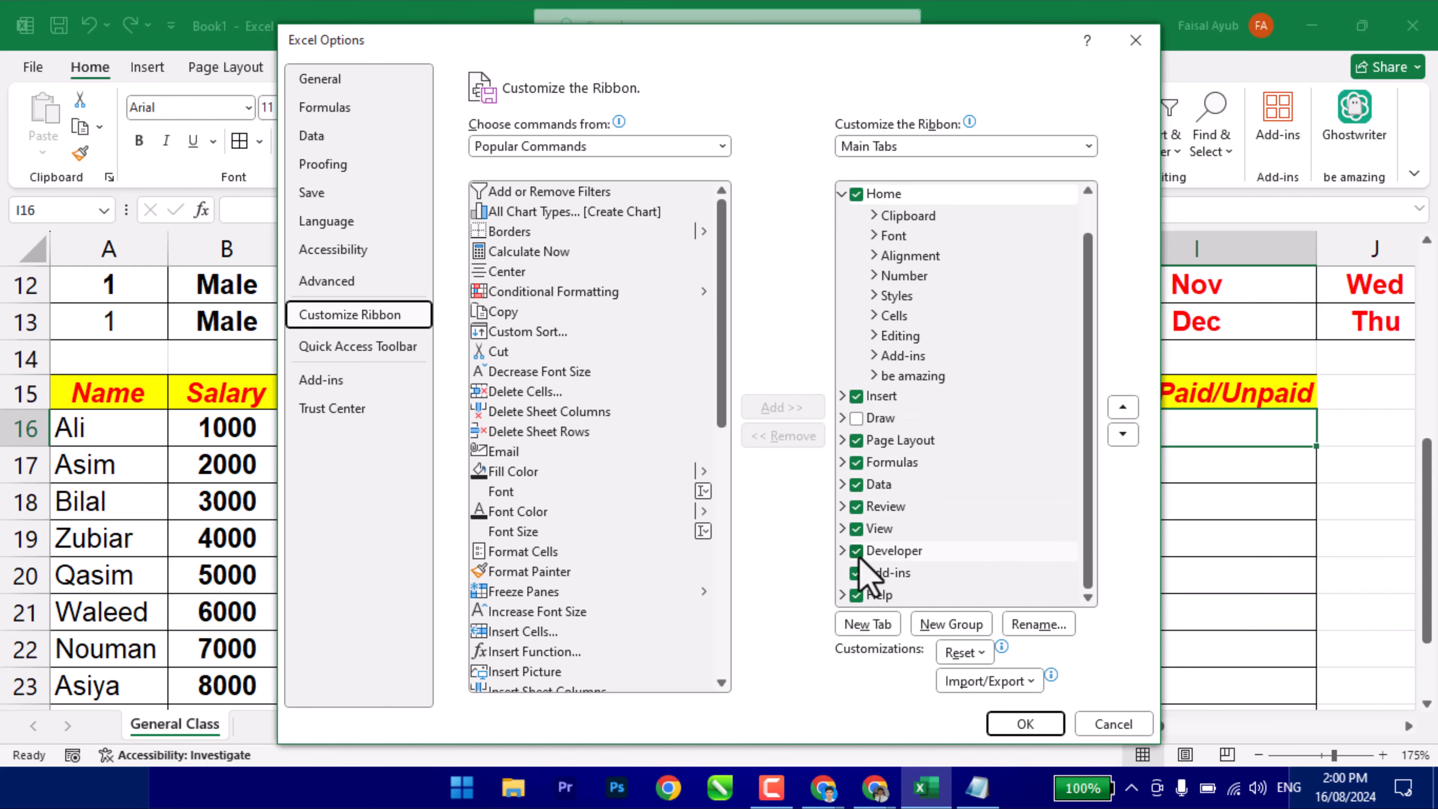
{"action": "left_click", "coordinate": [1025, 724]}
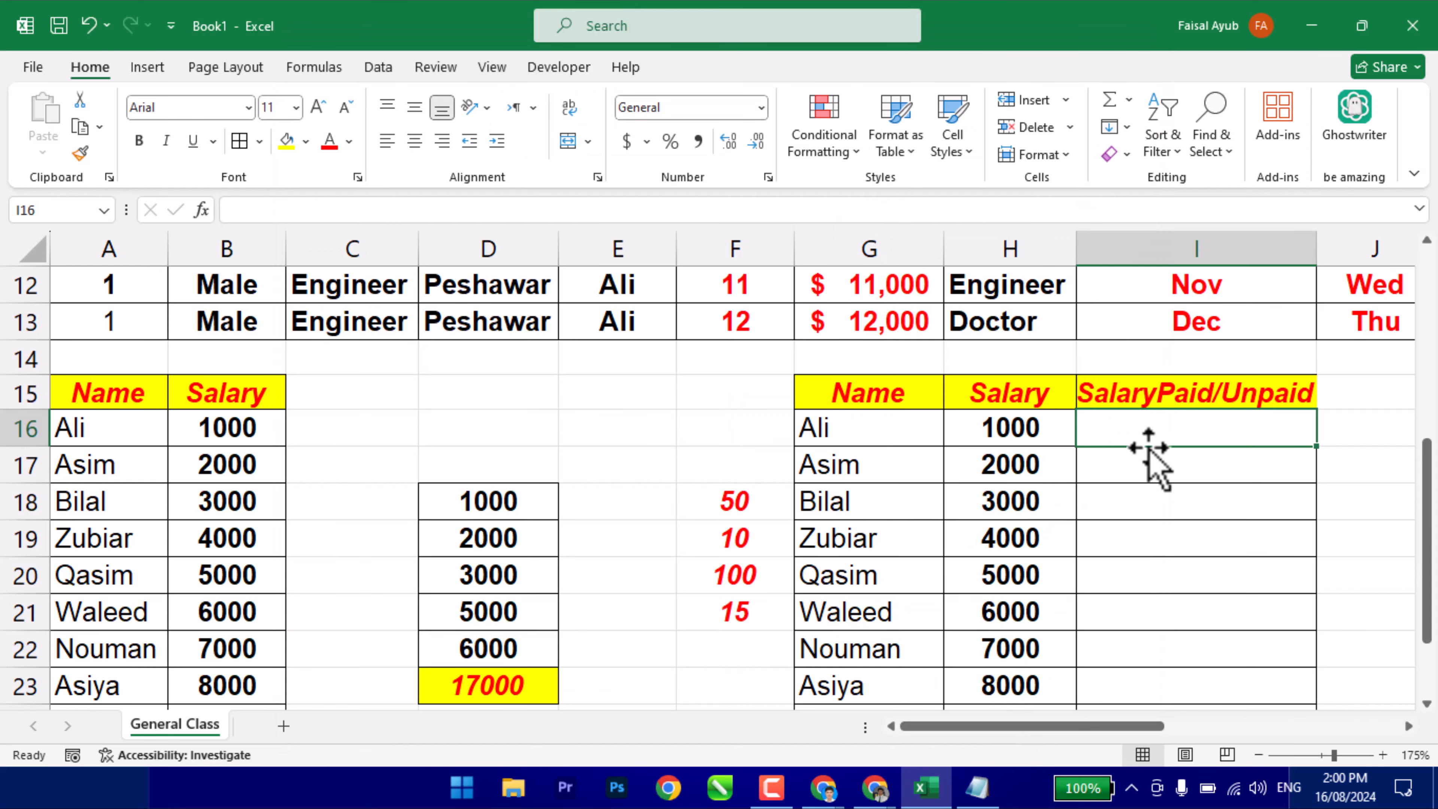
Insert a form-control check box in the SalaryPaid/Unpaid column beside the first name, at I16.
{"action": "left_click", "coordinate": [562, 69]}
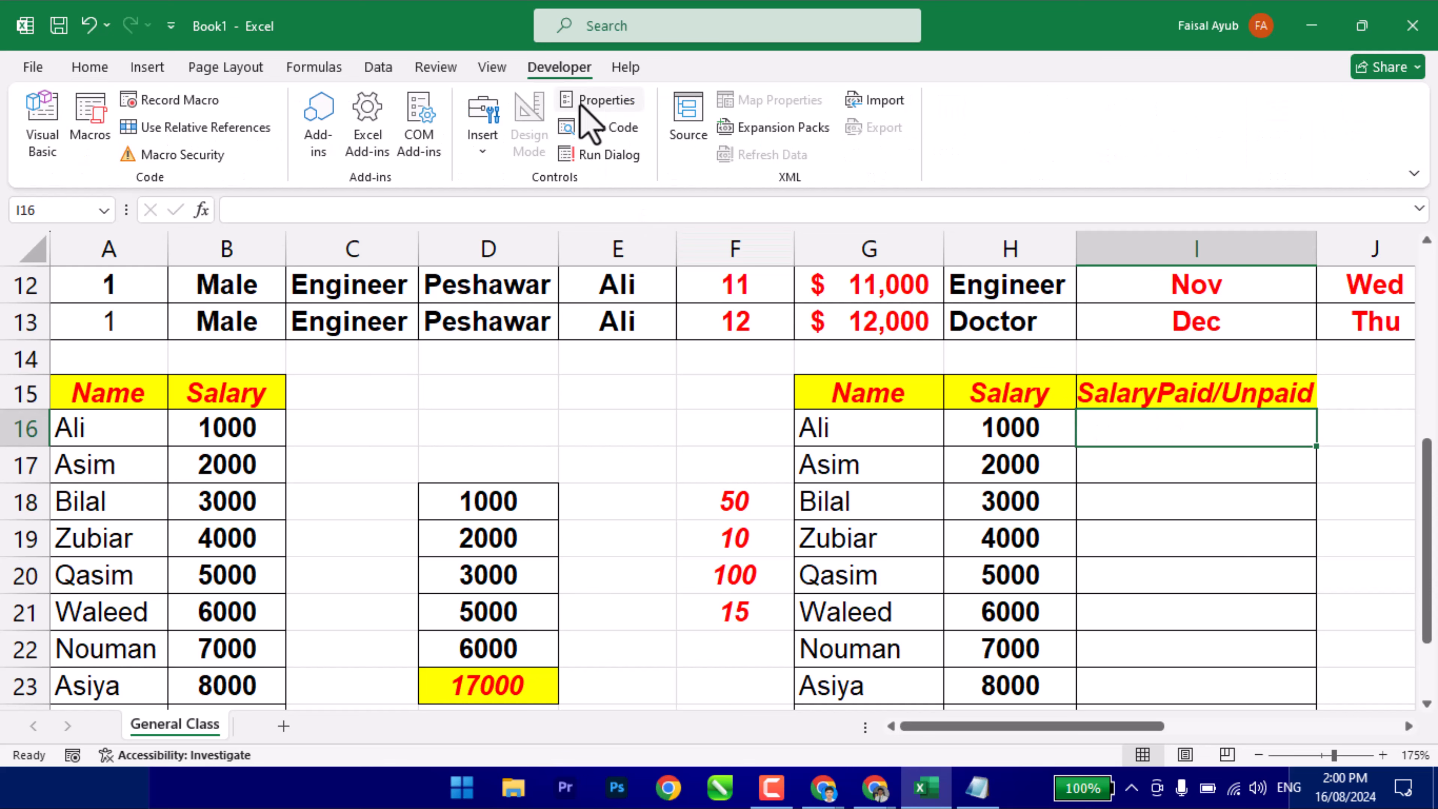
{"action": "left_click", "coordinate": [472, 151]}
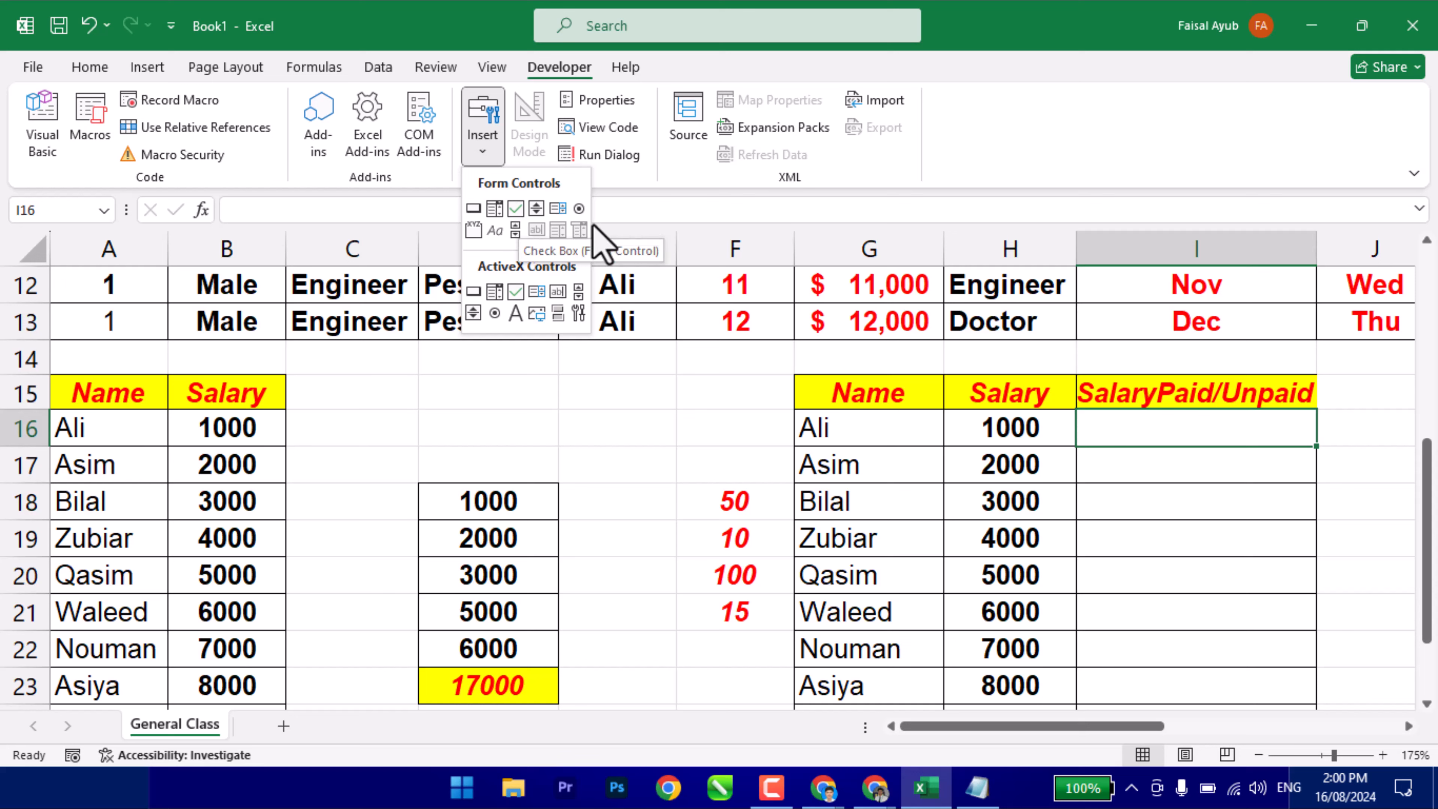
{"action": "left_click", "coordinate": [513, 219]}
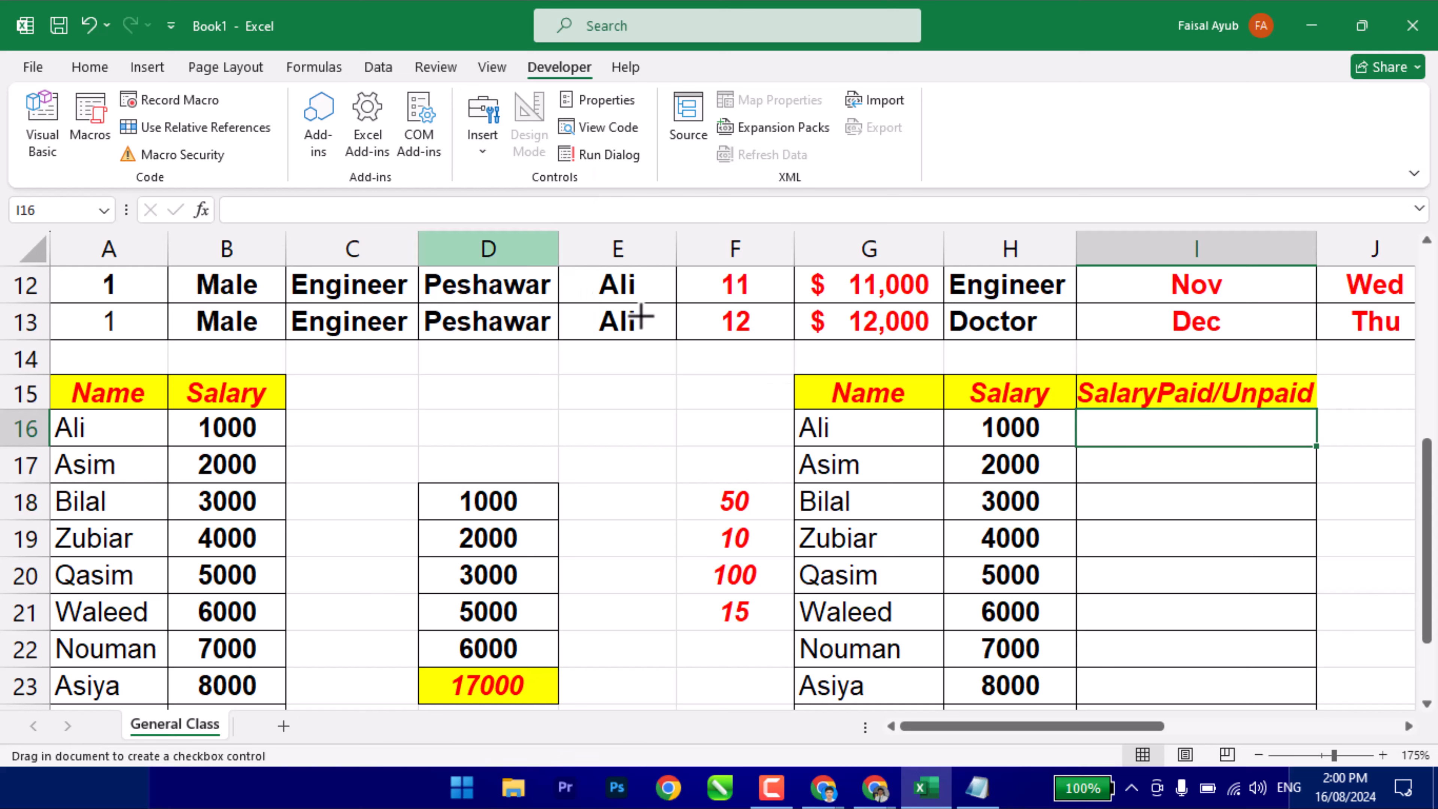
{"action": "left_click", "coordinate": [1158, 420]}
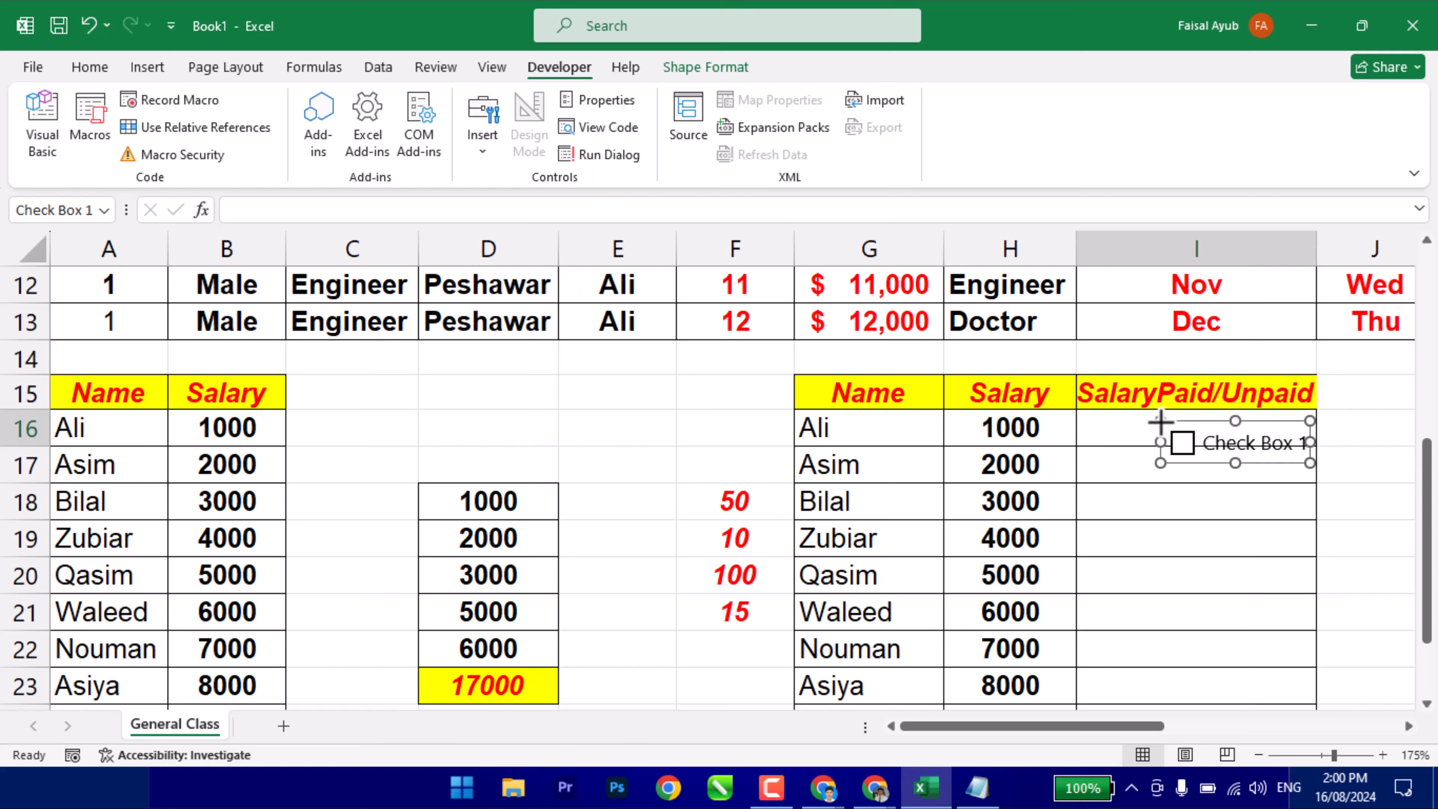
Delete the caption text of the new check box beside the first name so that only the box remains.
{"action": "left_click", "coordinate": [1201, 445]}
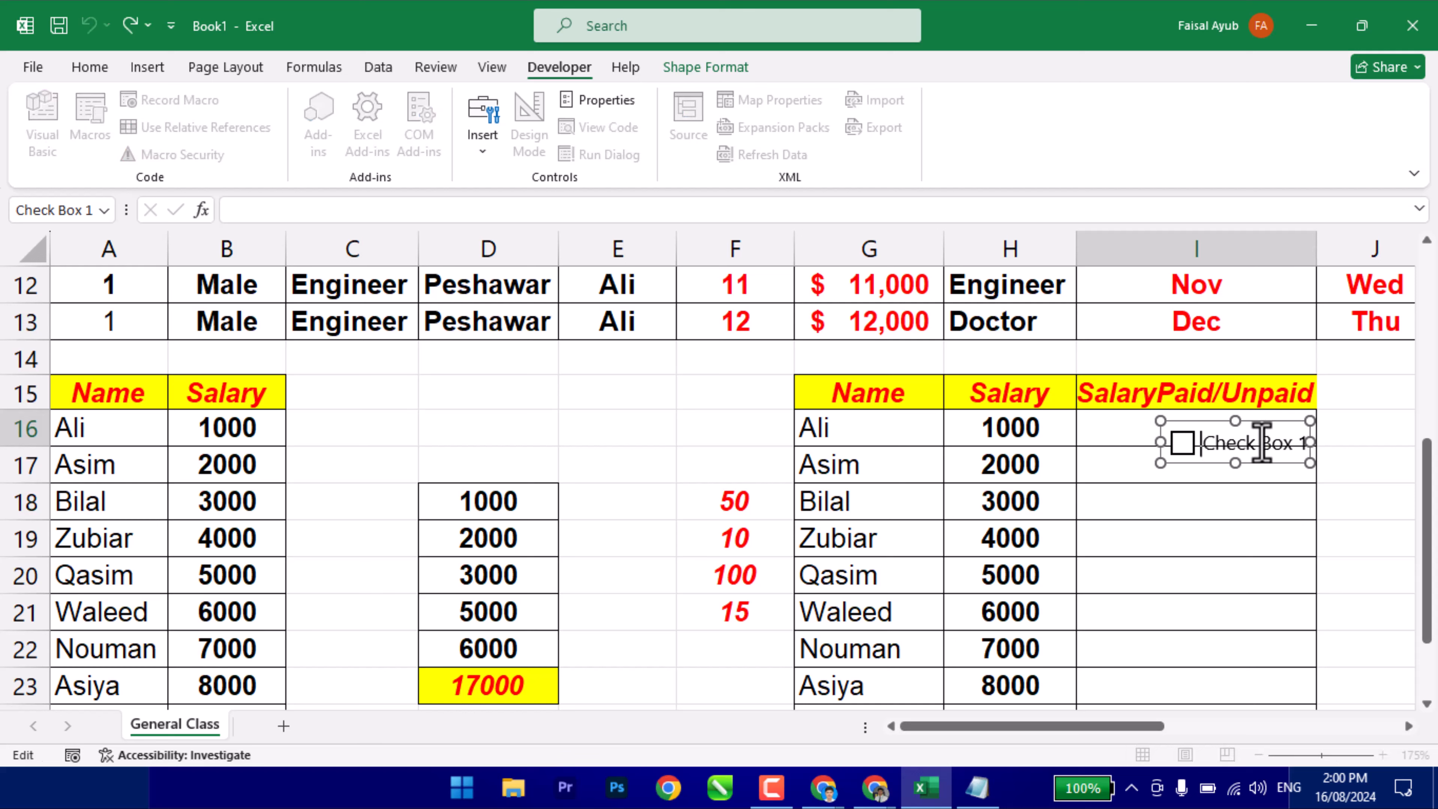
{"action": "key", "text": "Delete"}
{"action": "key", "text": "Delete"}
{"action": "key", "text": "Delete"}
{"action": "key", "text": "Delete"}
{"action": "key", "text": "Delete"}
{"action": "key", "text": "Delete"}
{"action": "key", "text": "Delete"}
{"action": "key", "text": "Delete"}
{"action": "key", "text": "Delete"}
{"action": "key", "text": "Delete"}
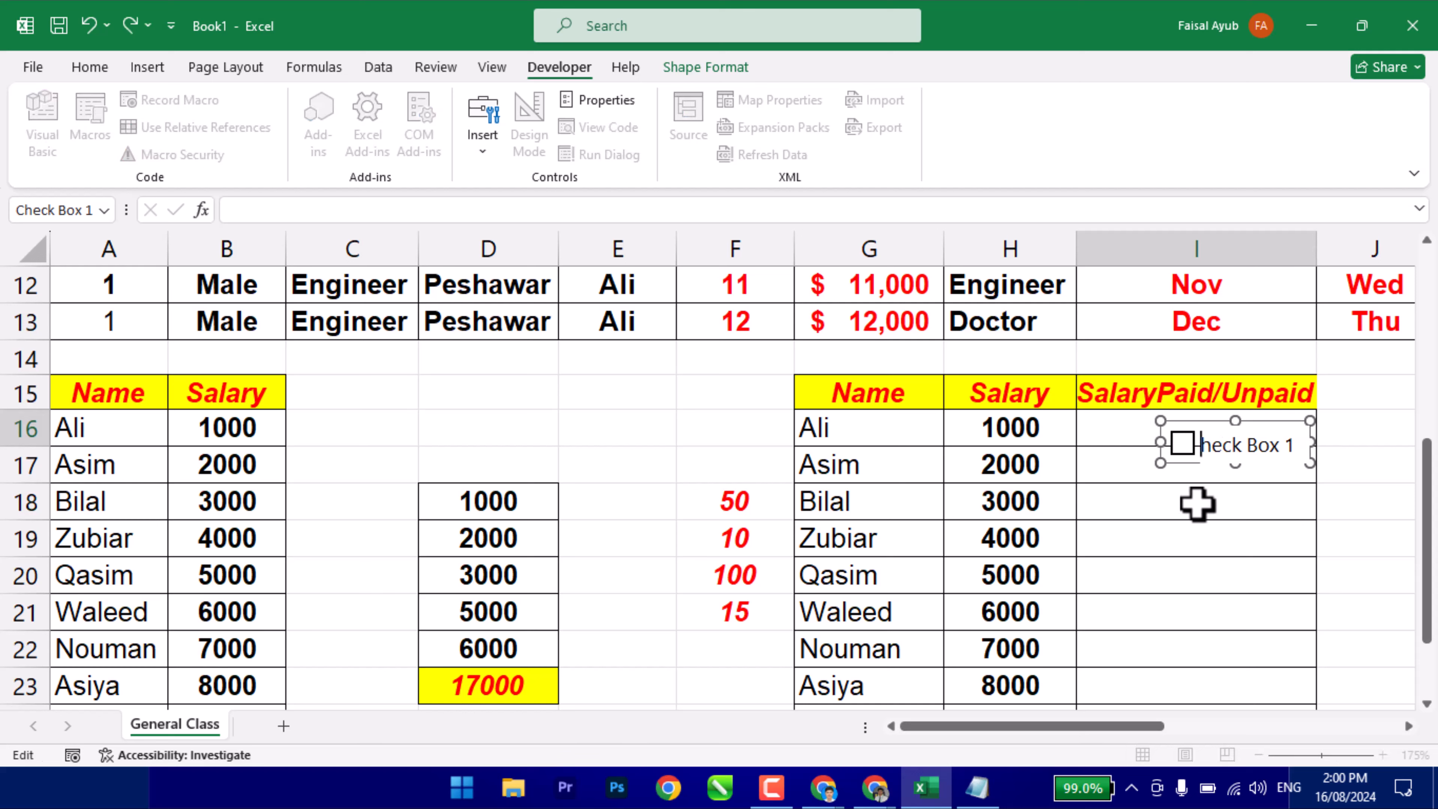
{"action": "key", "text": "Delete"}
{"action": "left_click", "coordinate": [1140, 452]}
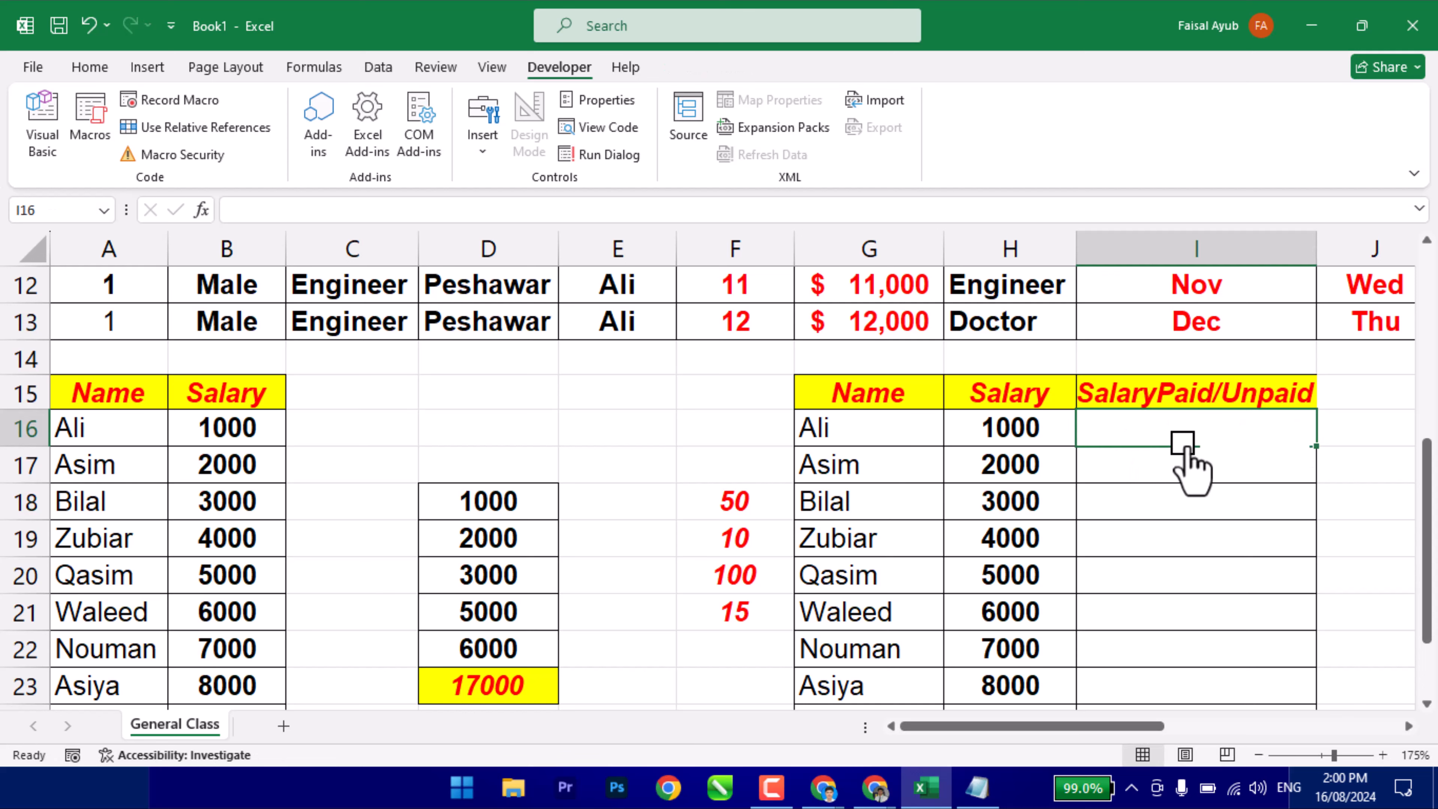
Fit the check box inside cell I16 by moving and narrowing it, and fill it down through I25.
{"action": "right_click", "coordinate": [1222, 440]}
{"action": "left_click", "coordinate": [1210, 423]}
{"action": "left_click_drag", "start_coordinate": [1204, 421], "coordinate": [1213, 407]}
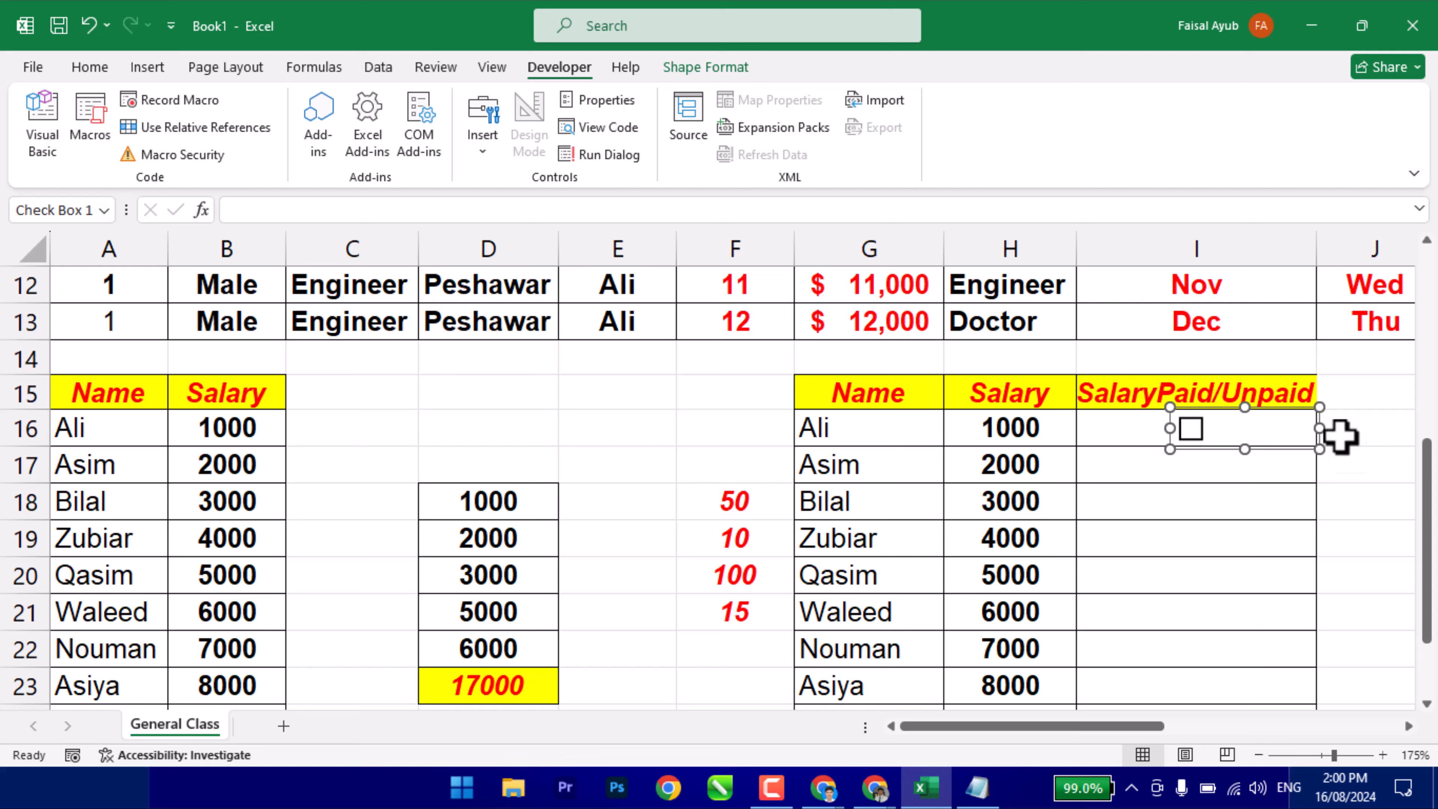
{"action": "left_click_drag", "start_coordinate": [1319, 427], "coordinate": [1228, 440]}
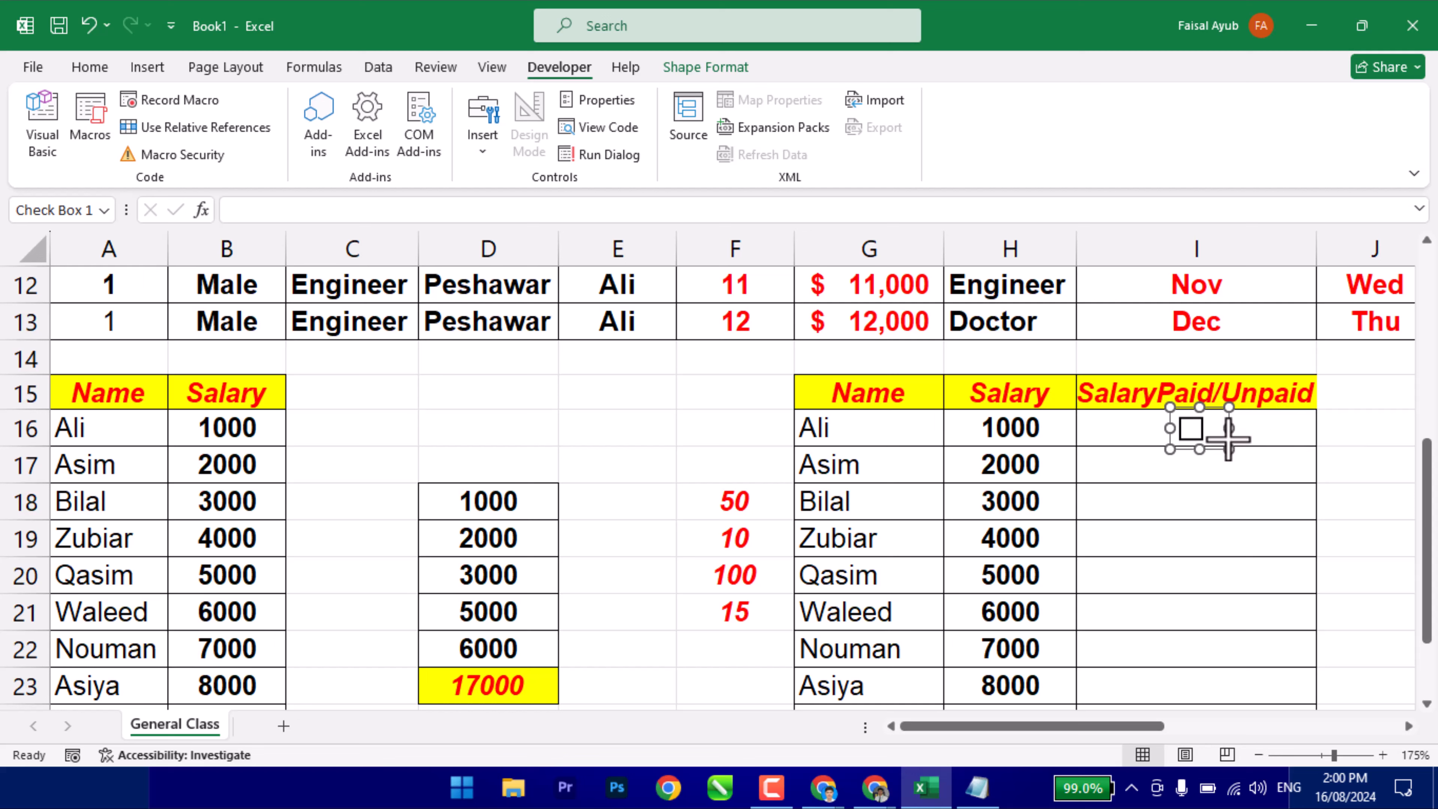
{"action": "left_click", "coordinate": [1268, 441]}
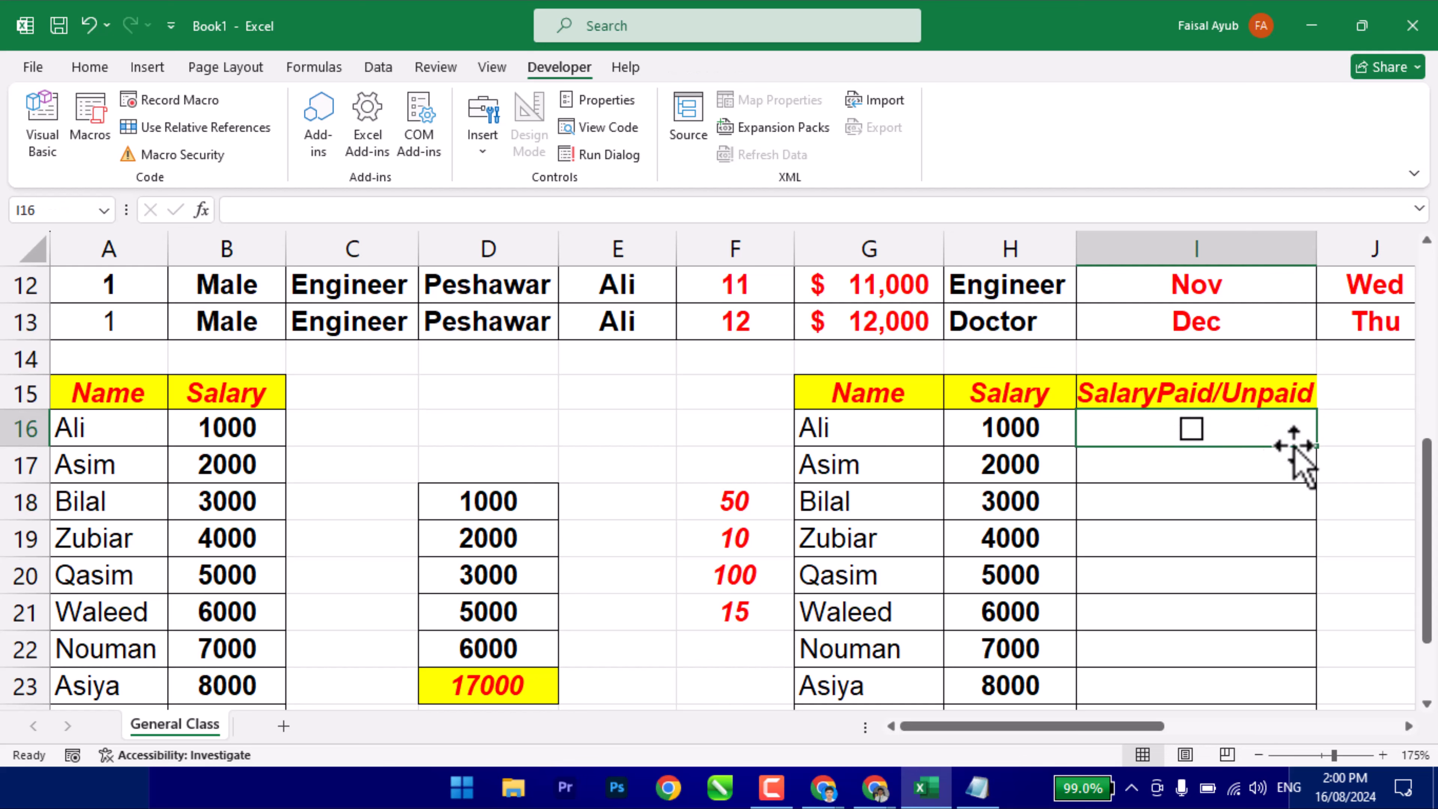
{"action": "left_click_drag", "start_coordinate": [1317, 449], "coordinate": [1262, 665]}
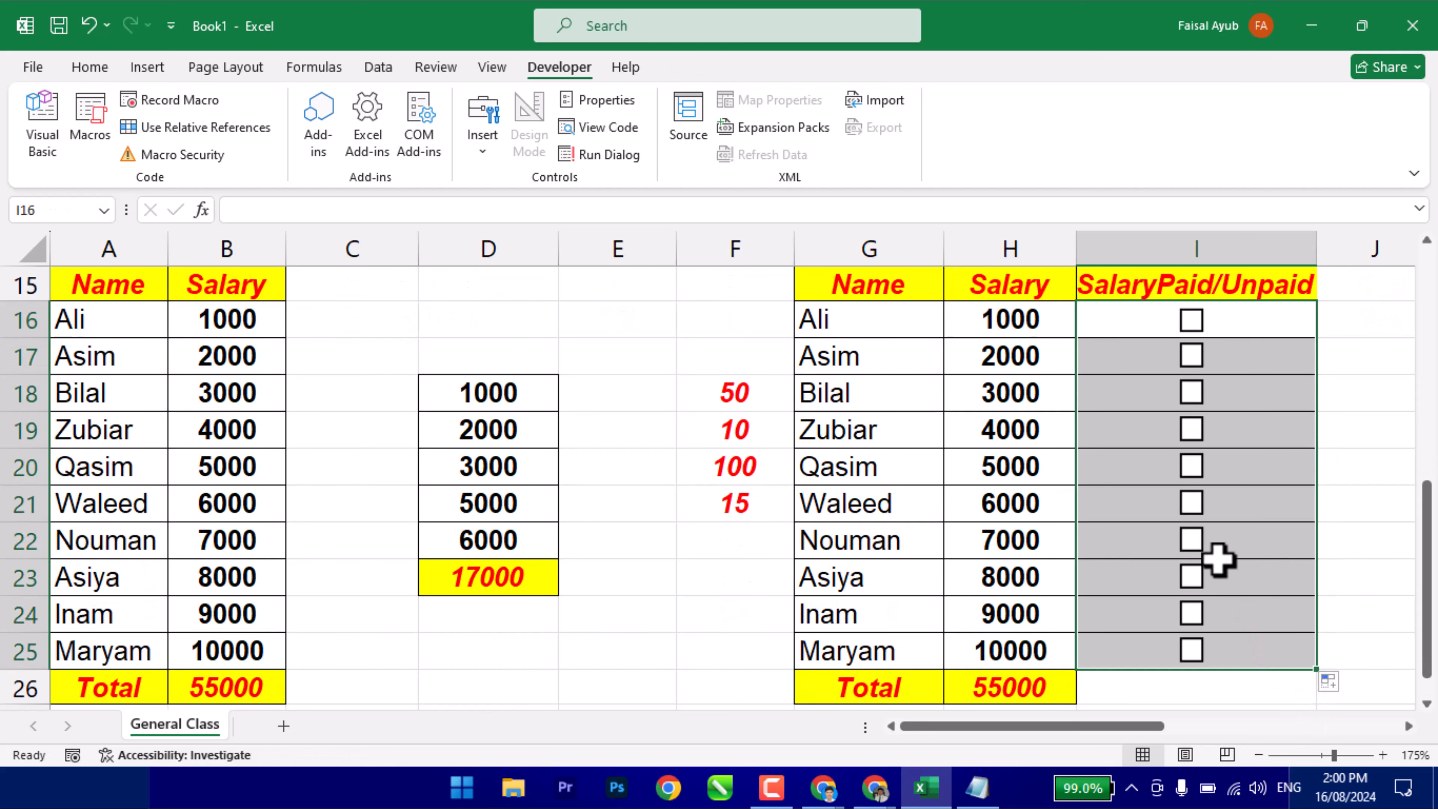
{"action": "left_click", "coordinate": [1150, 423]}
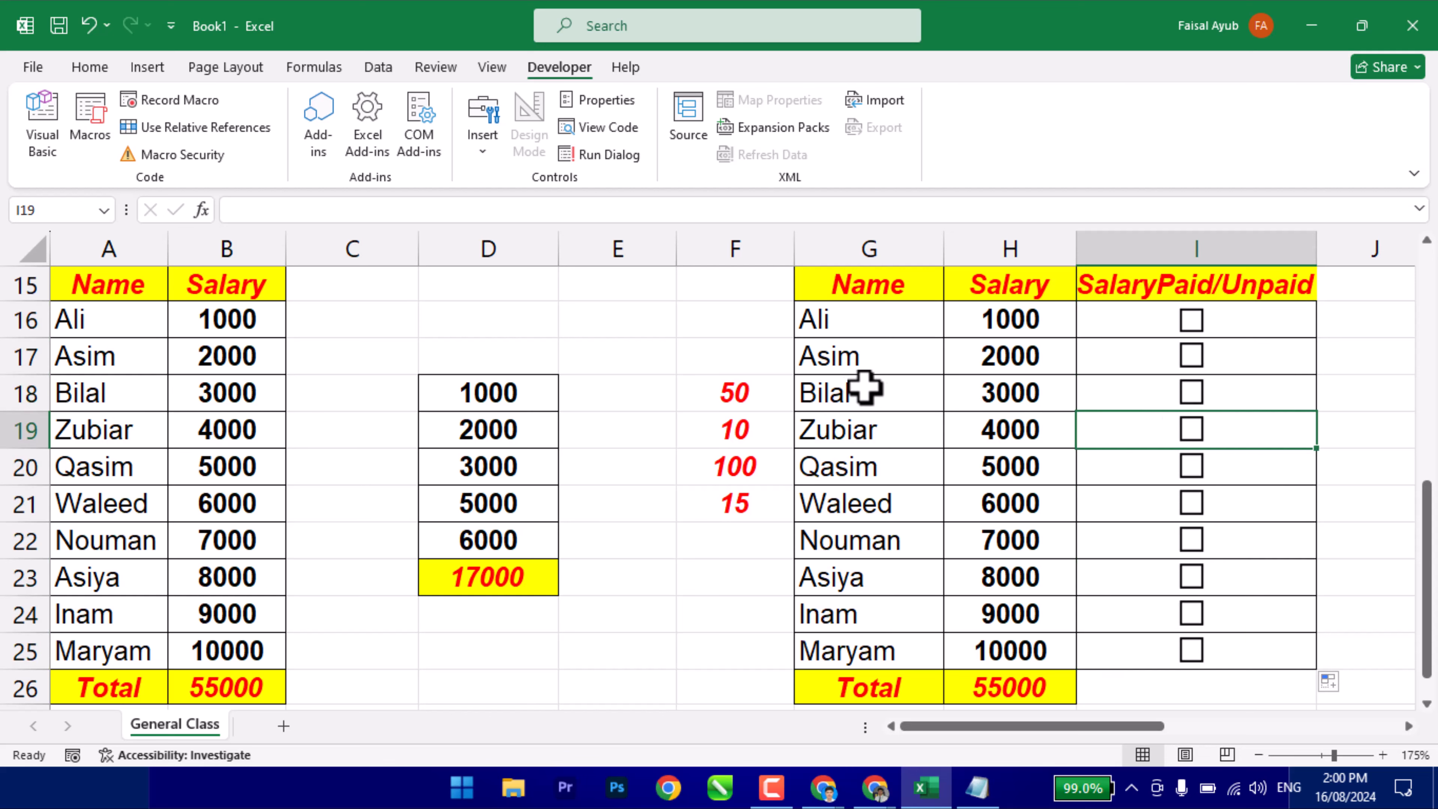
Tick the check boxes in I17, I18, I20, I22 and I24 to mark those salaries as paid.
{"action": "left_click", "coordinate": [1192, 392]}
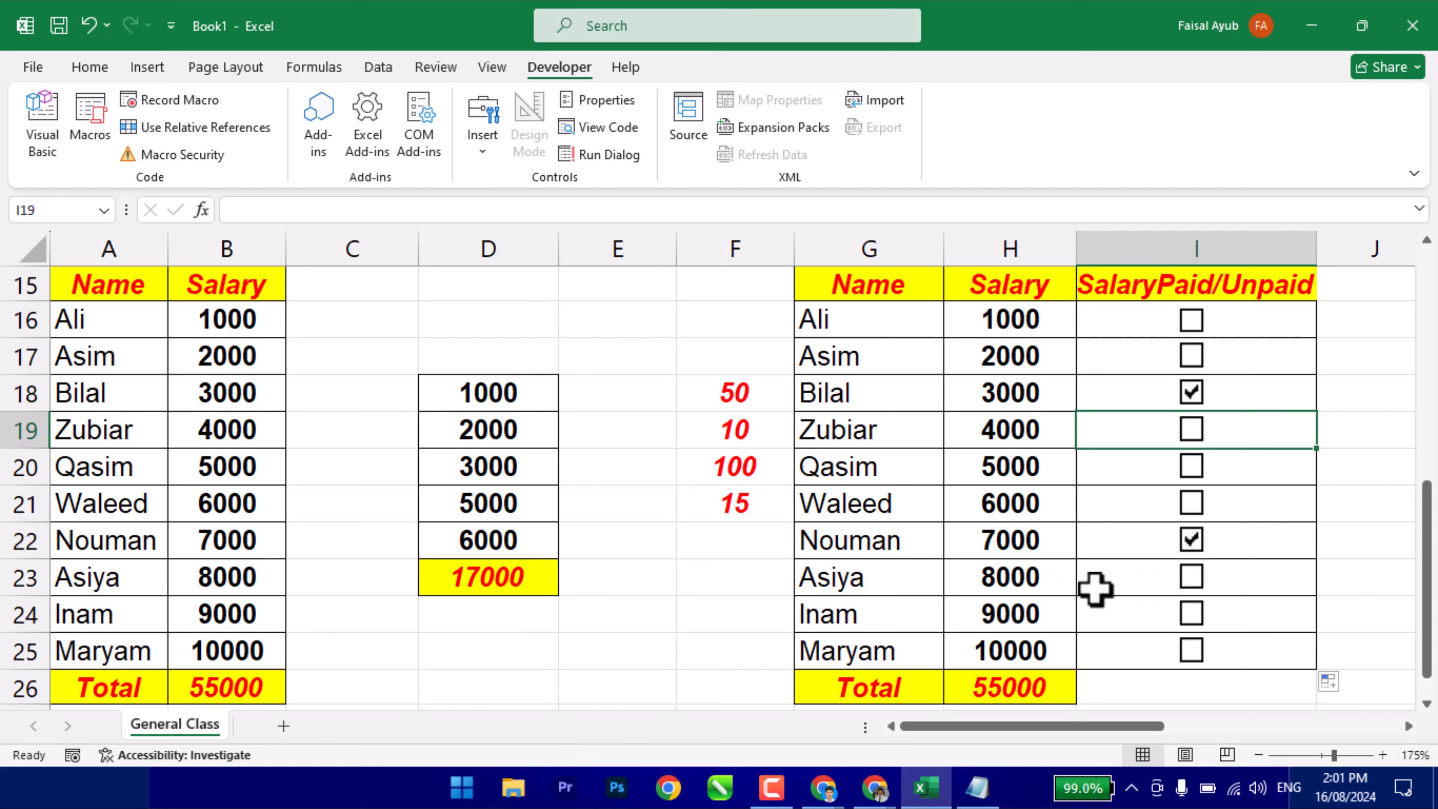
{"action": "left_click", "coordinate": [1192, 621]}
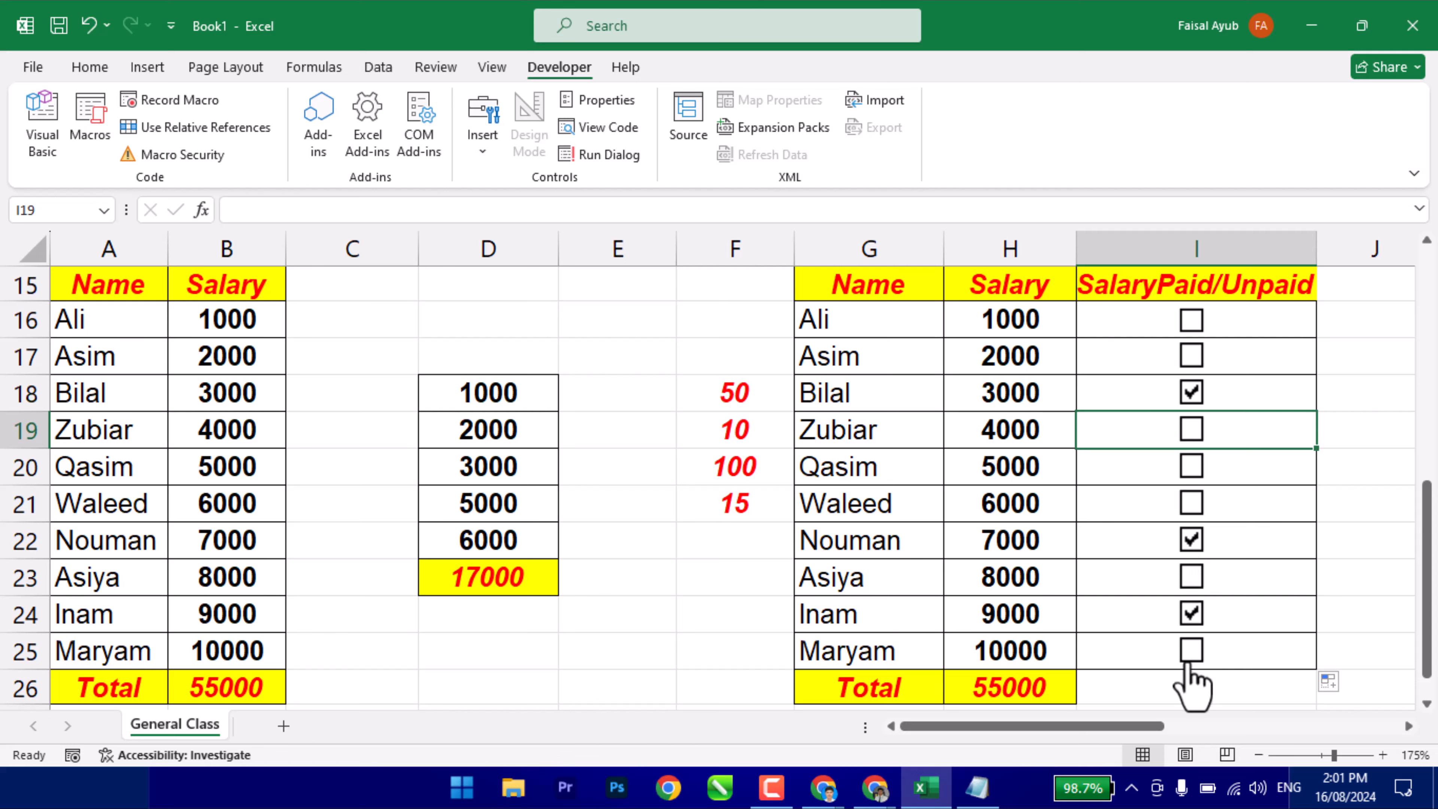
{"action": "left_click", "coordinate": [1190, 357]}
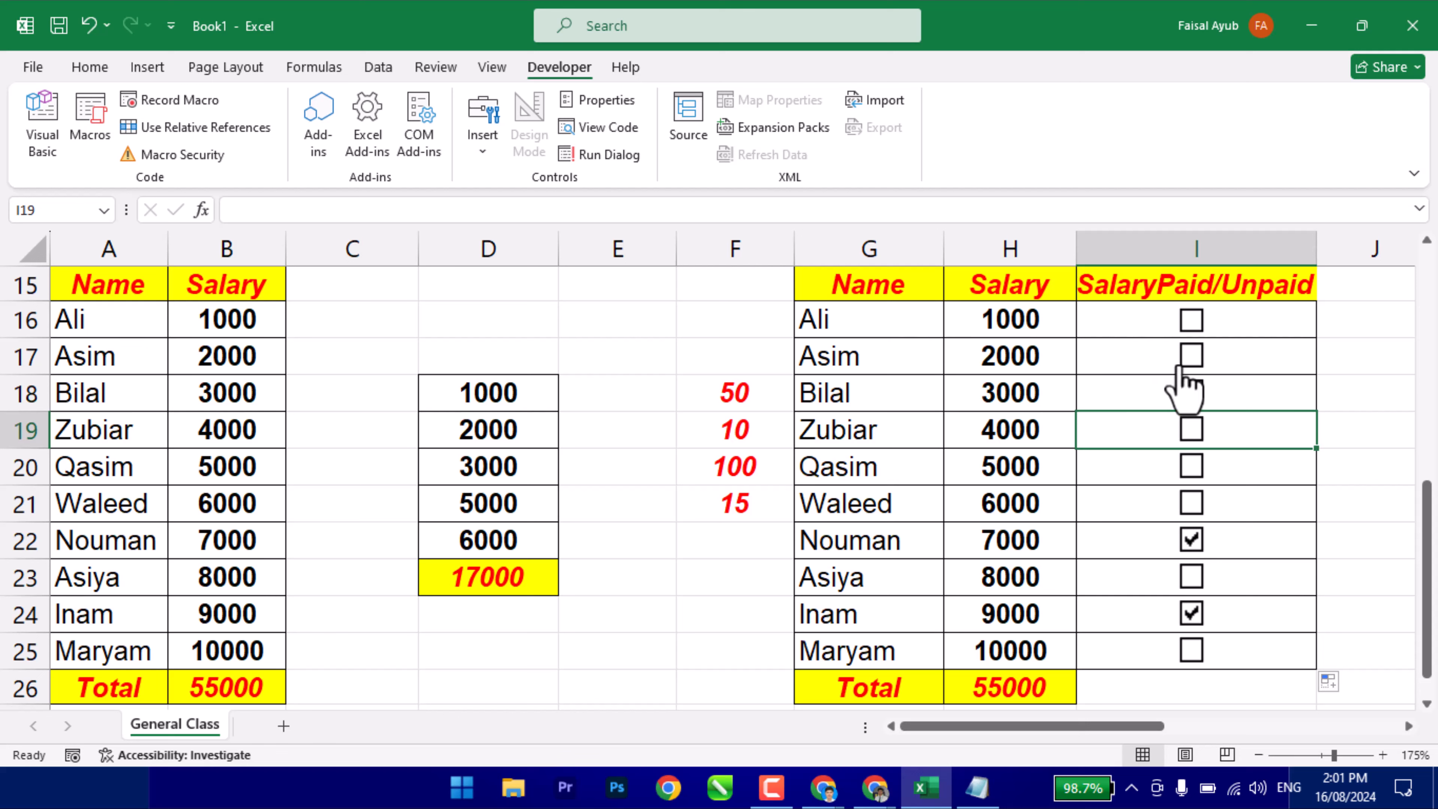
{"action": "left_click", "coordinate": [1192, 467]}
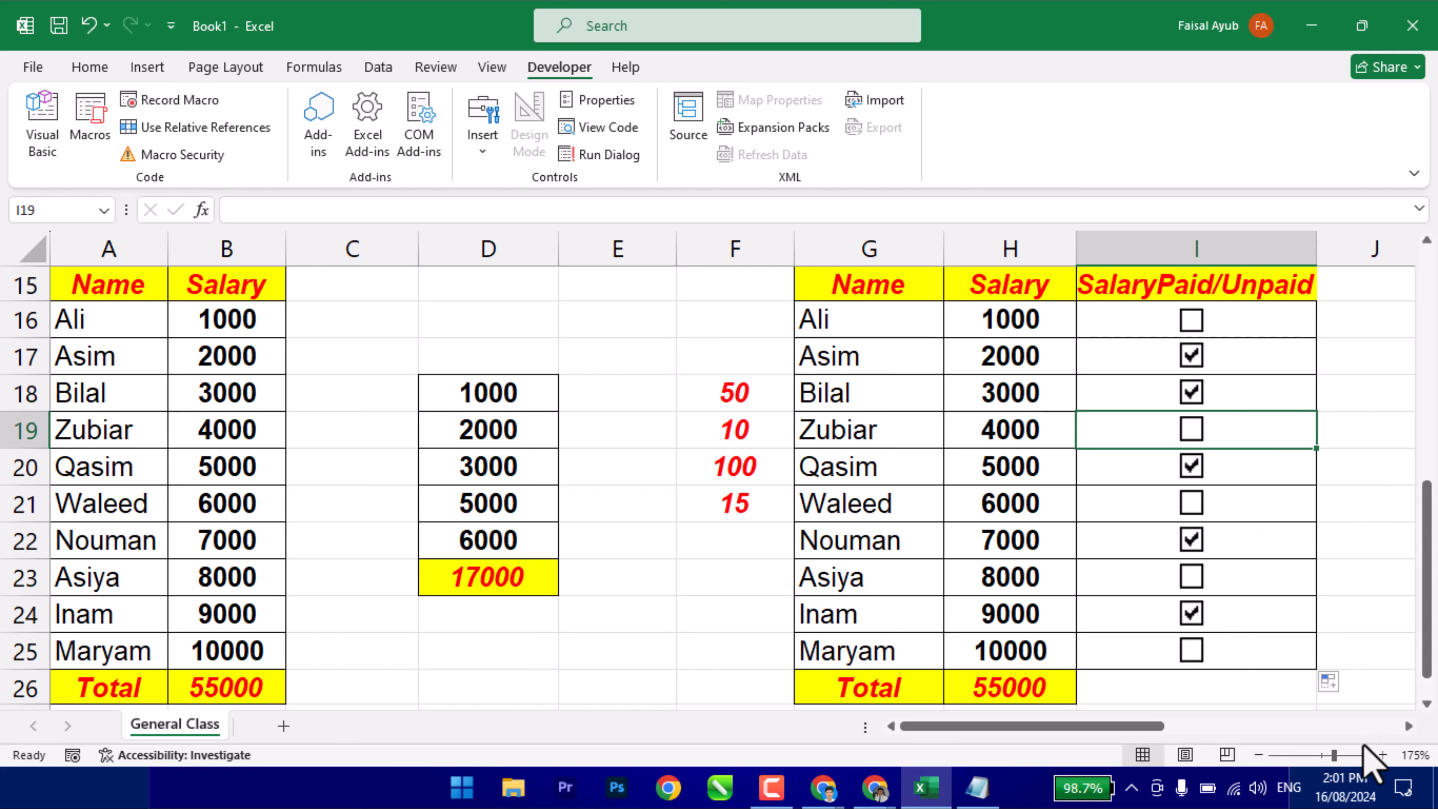
Insert a form-control option button at J16 beside the check boxes and delete its caption text.
{"action": "scroll", "coordinate": [1405, 734], "scroll_direction": "right", "scroll_amount": 2}
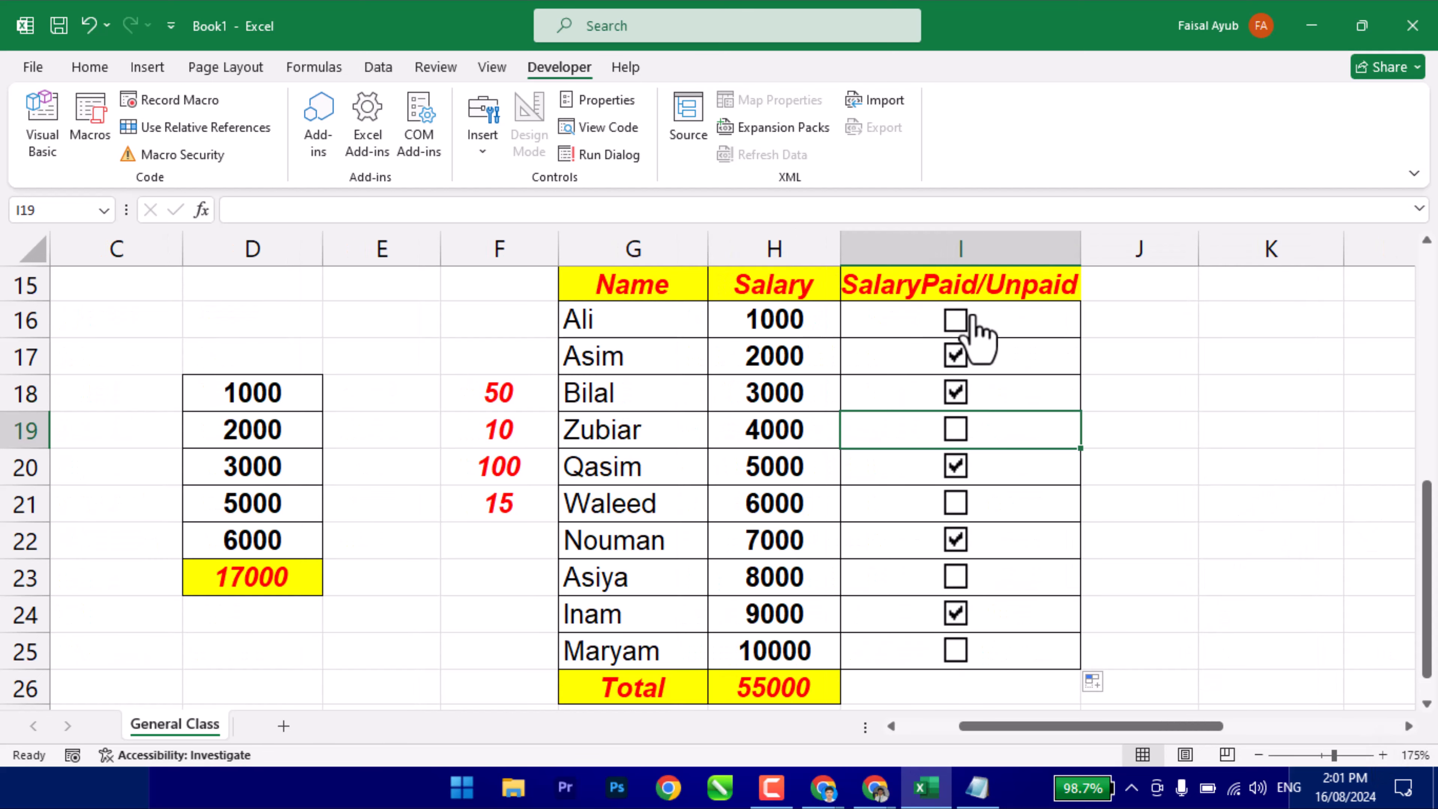
{"action": "left_click", "coordinate": [1107, 318]}
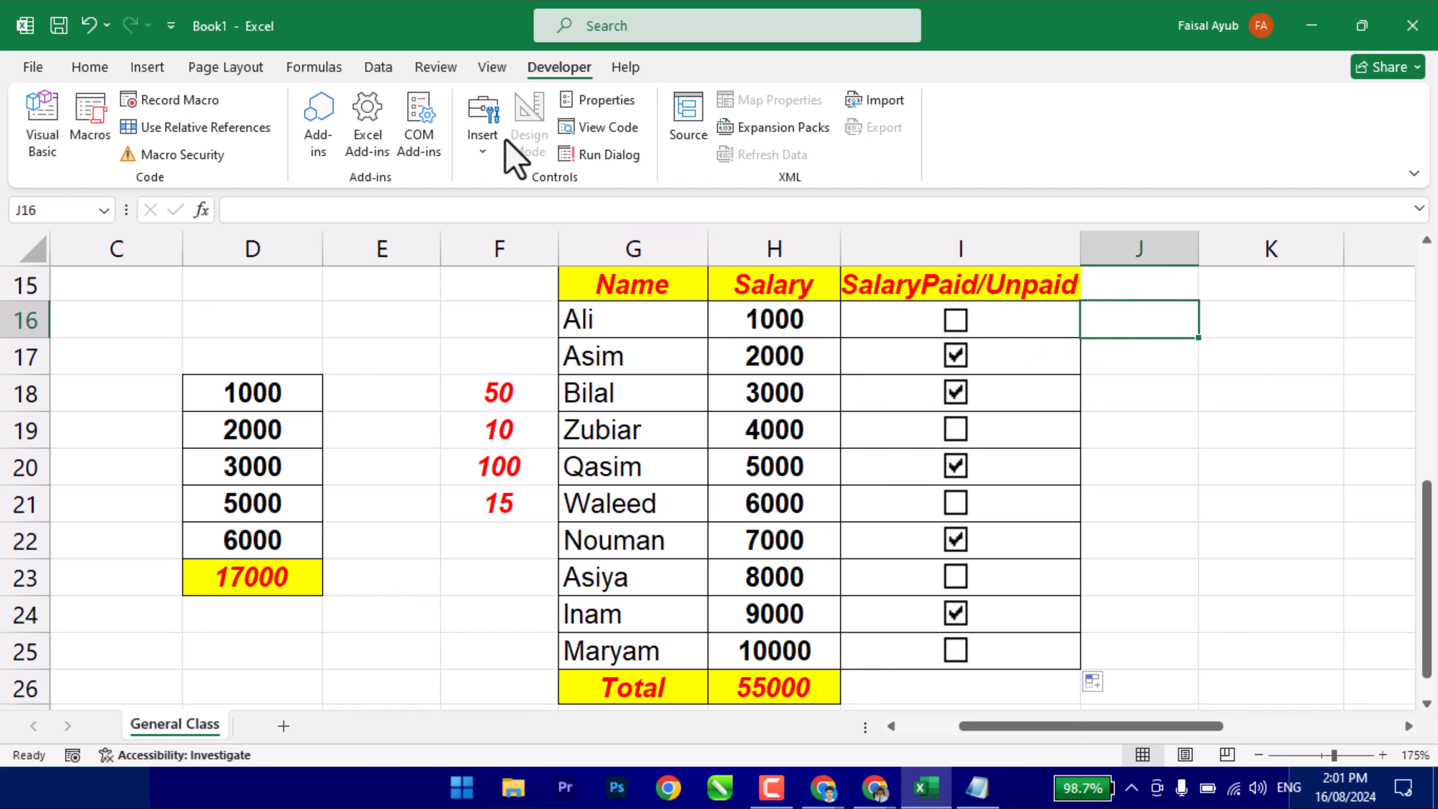
{"action": "left_click", "coordinate": [477, 152]}
{"action": "left_click", "coordinate": [579, 209]}
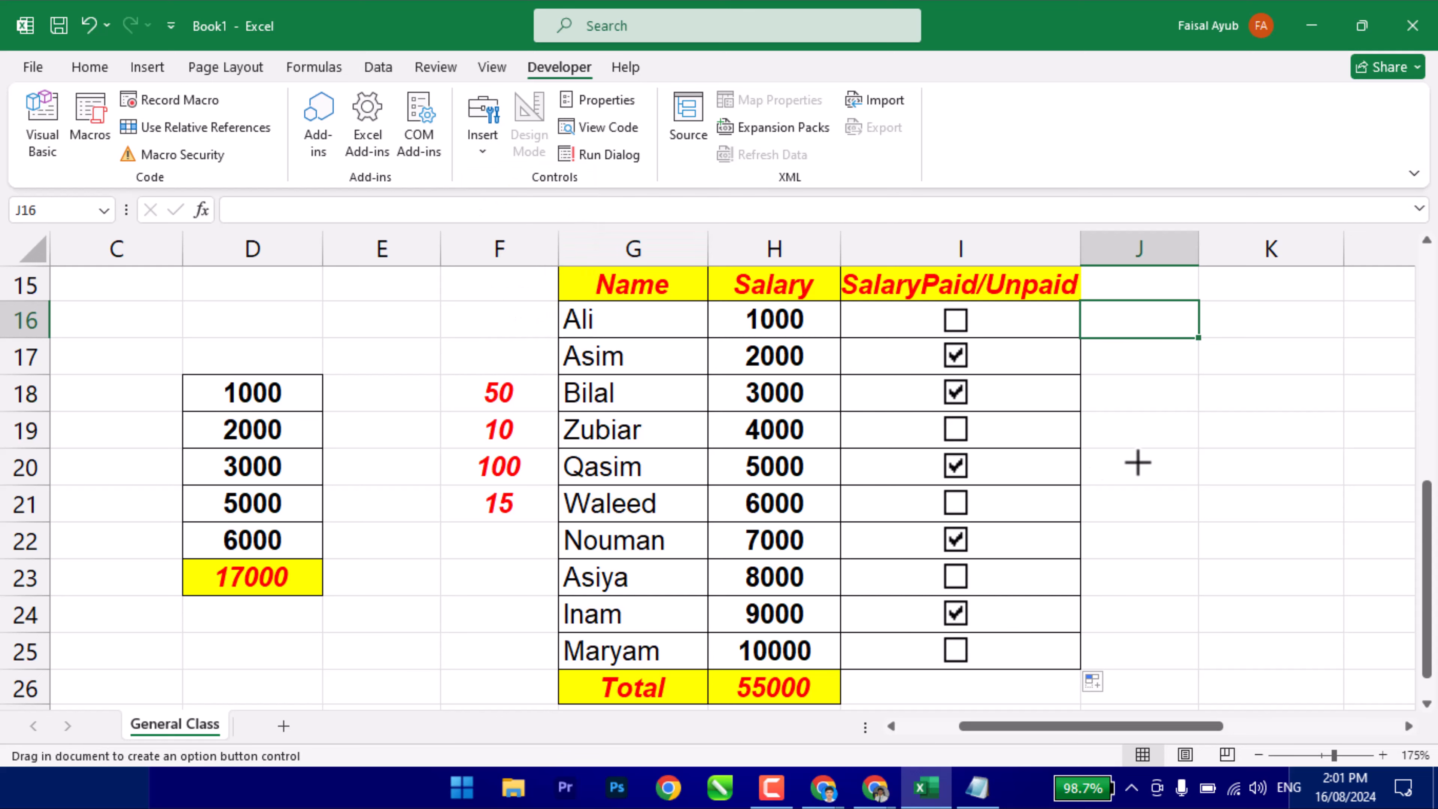
{"action": "left_click", "coordinate": [1116, 314]}
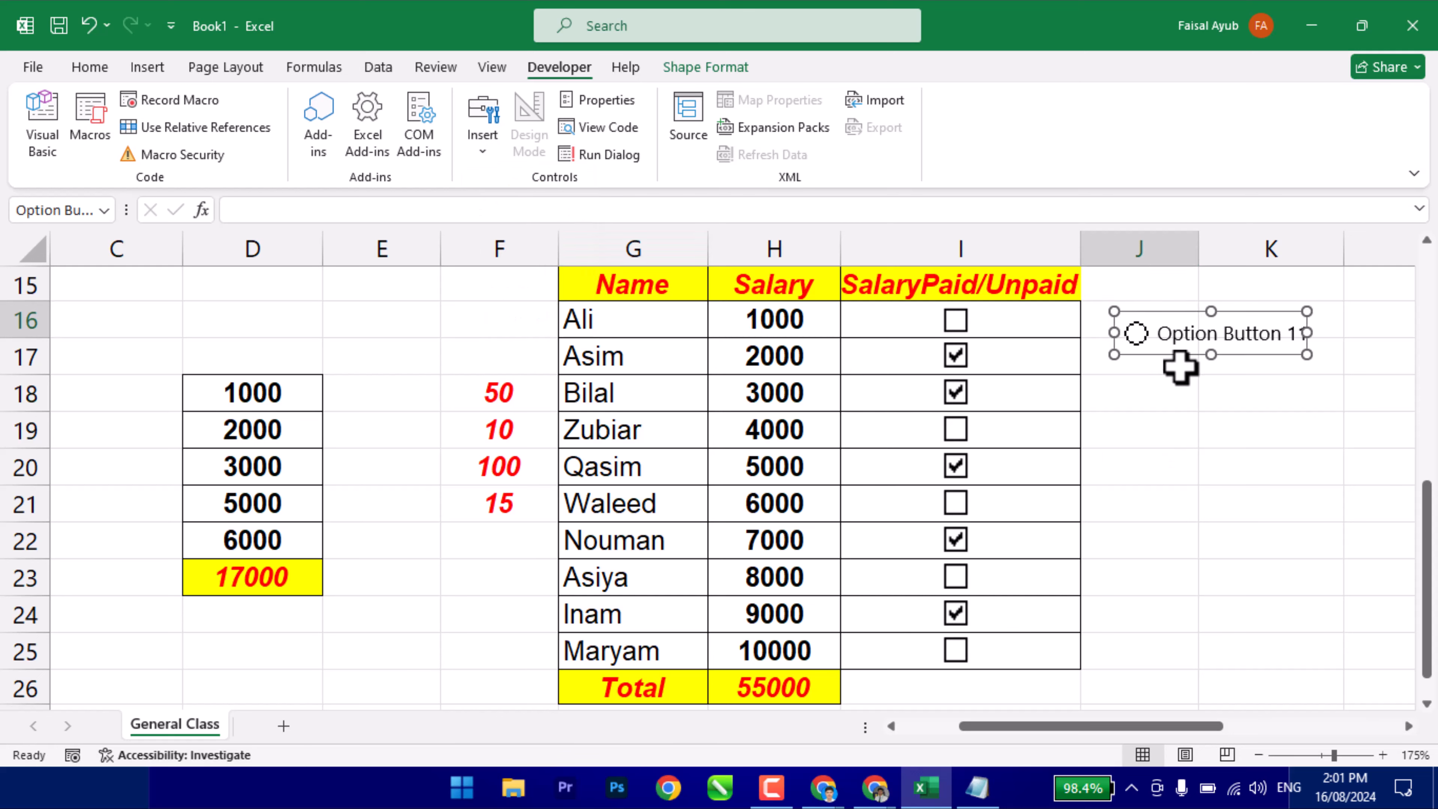
{"action": "key", "text": "Delete"}
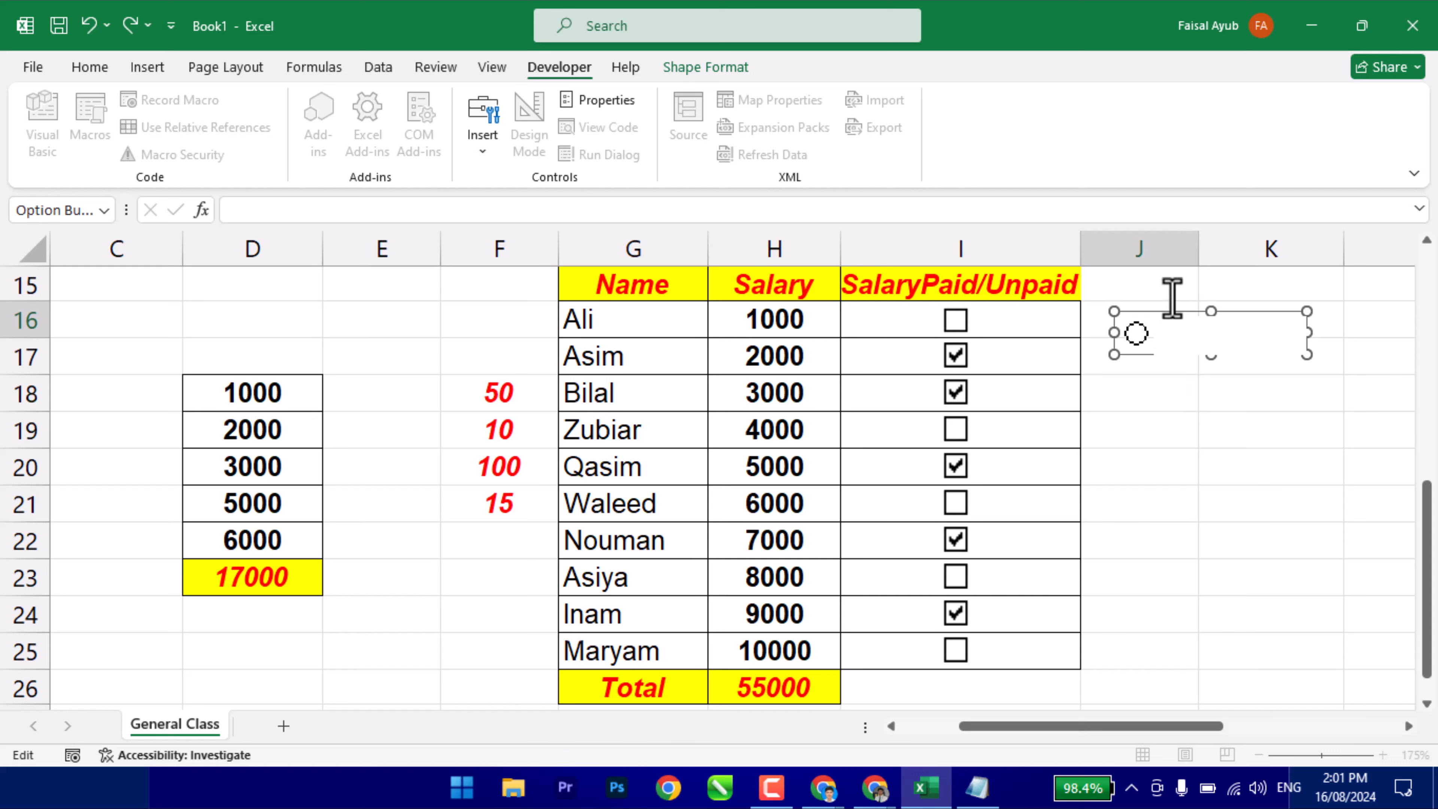
{"action": "left_click", "coordinate": [1204, 397]}
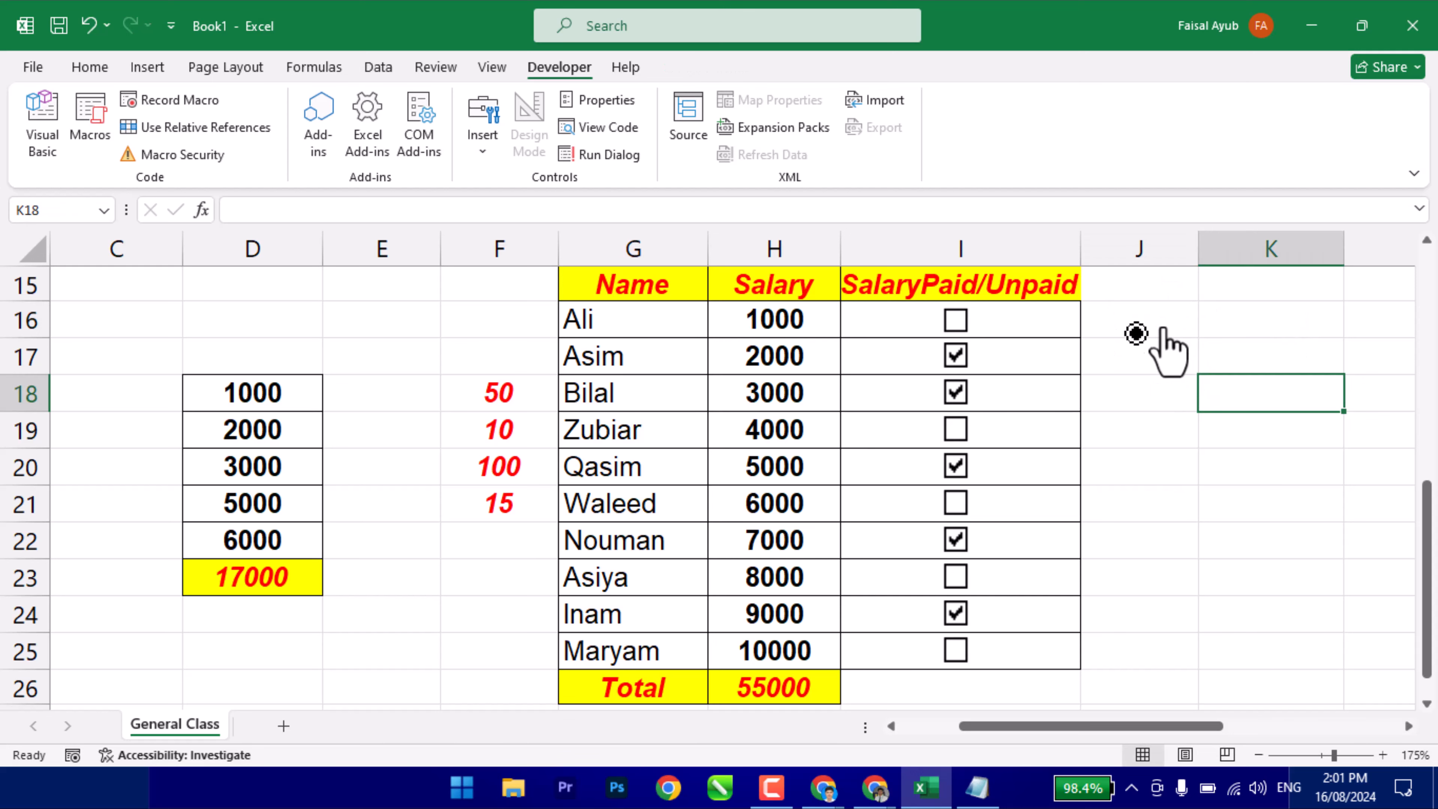
Fit the option button inside cell J16 and fill it down through J25.
{"action": "right_click", "coordinate": [1136, 336]}
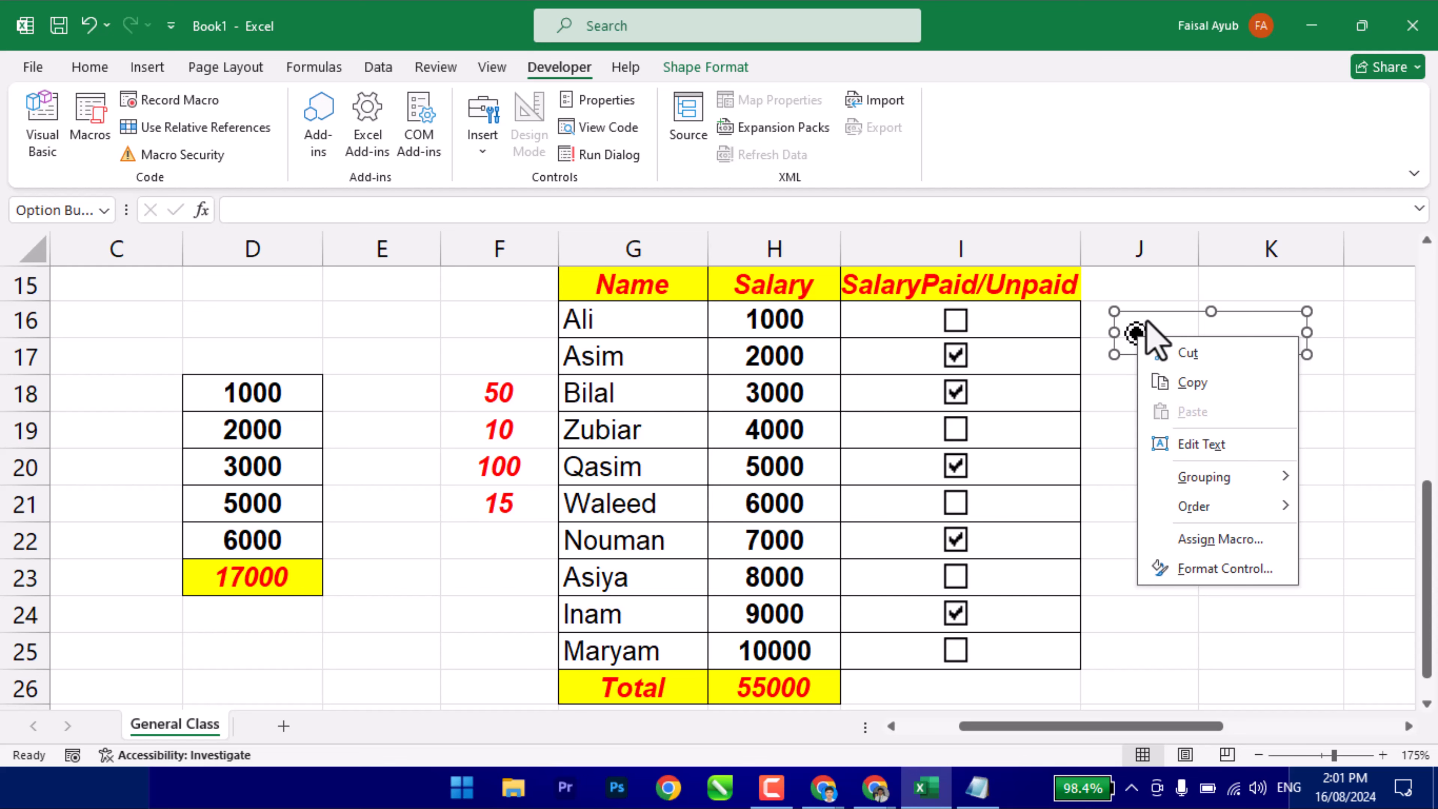
{"action": "left_click", "coordinate": [1146, 322]}
{"action": "left_click_drag", "start_coordinate": [1160, 311], "coordinate": [1159, 301]}
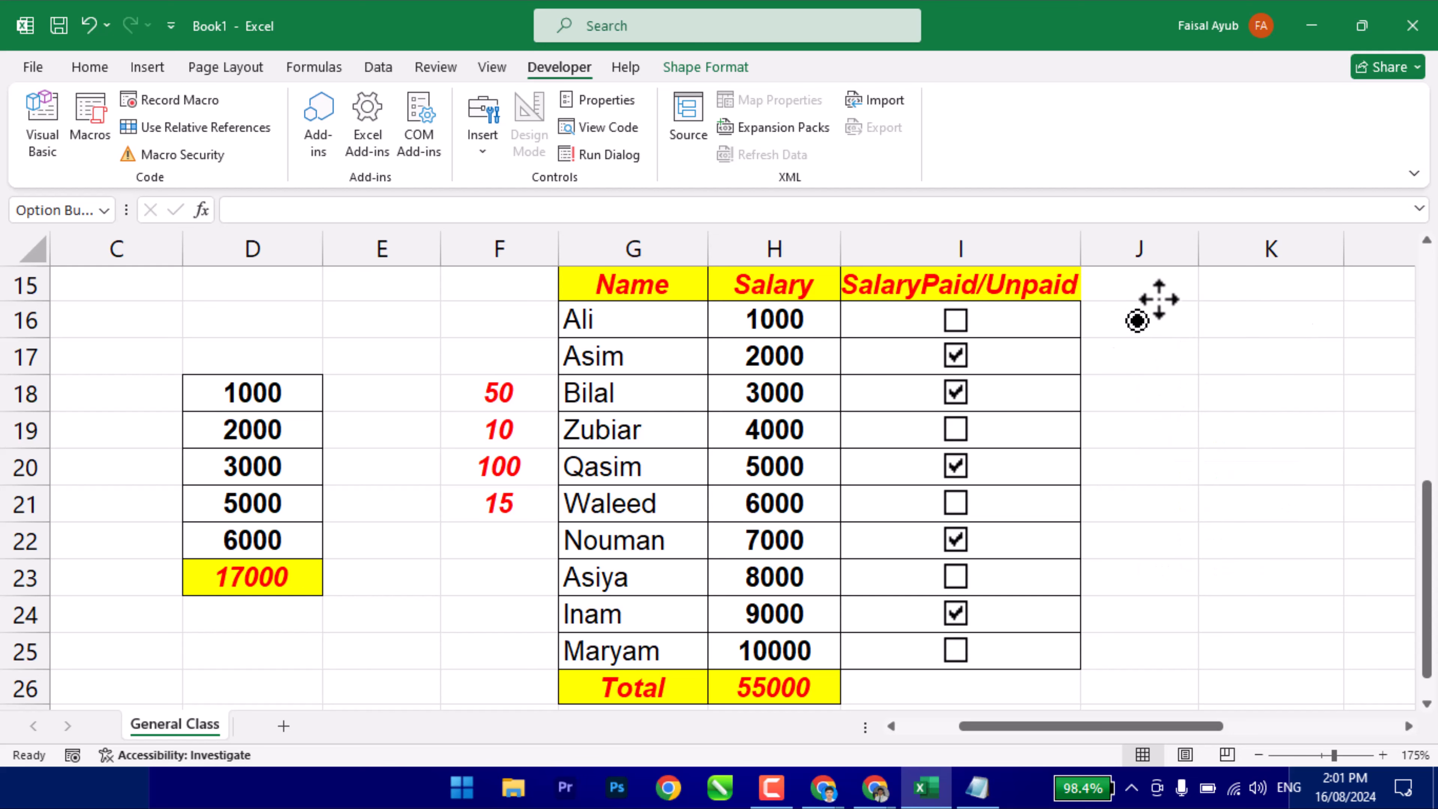
{"action": "left_click", "coordinate": [1159, 299]}
{"action": "mouse_move", "coordinate": [1308, 320]}
{"action": "left_mouse_down"}
{"action": "mouse_move", "coordinate": [1181, 334]}
{"action": "mouse_move", "coordinate": [1178, 672]}
{"action": "left_mouse_up"}
{"action": "left_click", "coordinate": [1207, 340]}
{"action": "left_click", "coordinate": [1190, 327]}
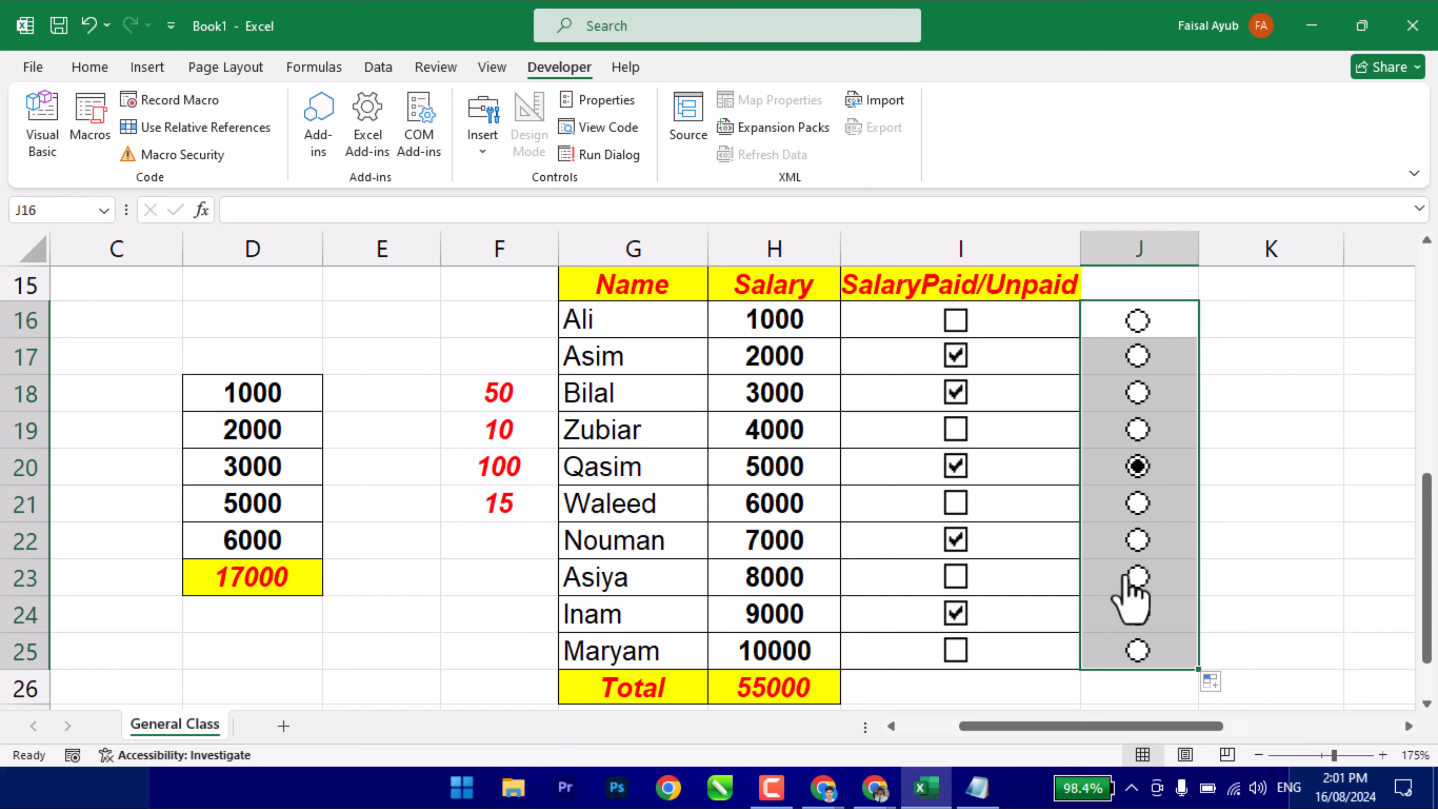
Test the option buttons in J23, J24, J25 and J19, and reselect the one in J20.
{"action": "left_click", "coordinate": [1138, 576]}
{"action": "left_click", "coordinate": [1138, 612]}
{"action": "left_click", "coordinate": [1139, 650]}
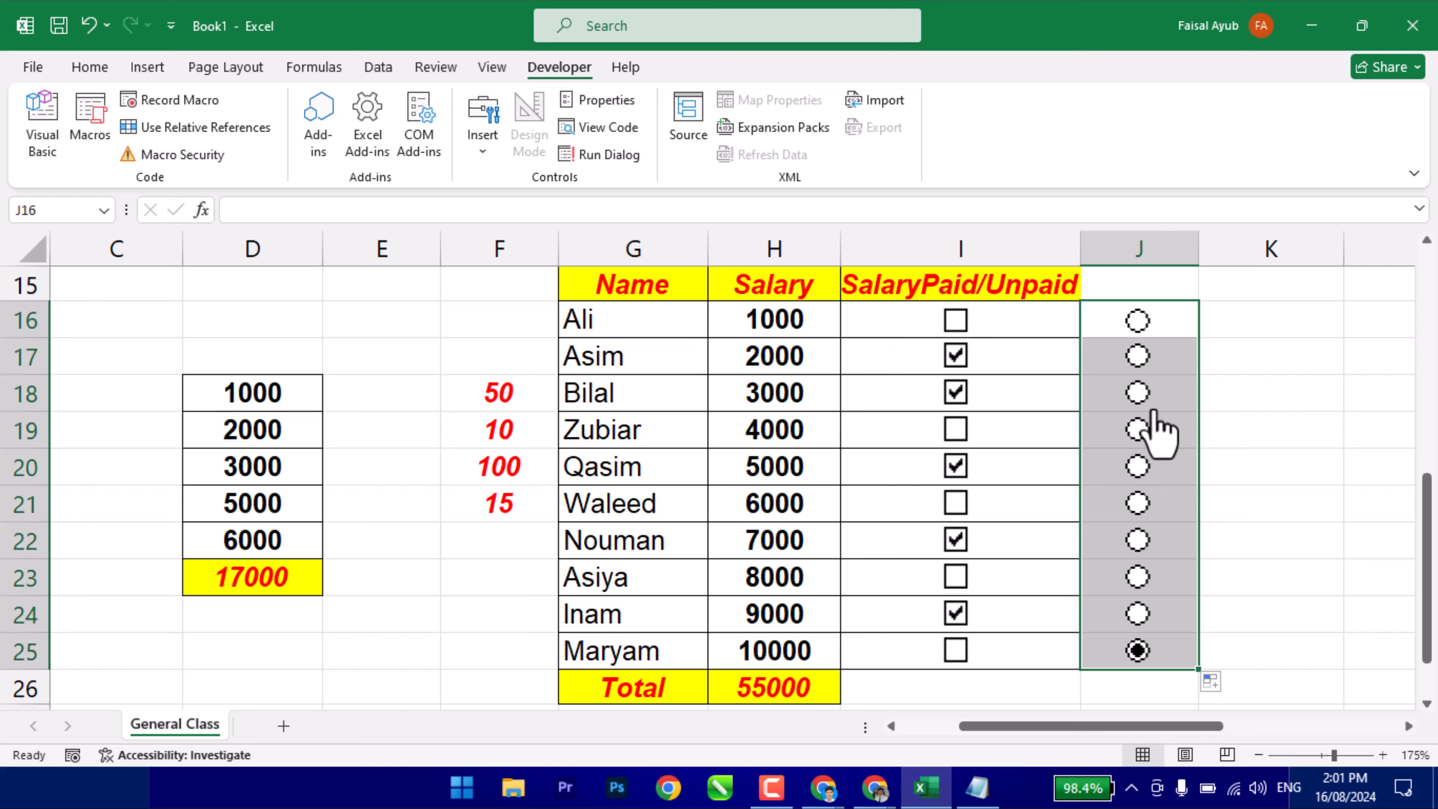
{"action": "left_click", "coordinate": [1139, 431]}
{"action": "left_click", "coordinate": [1139, 465]}
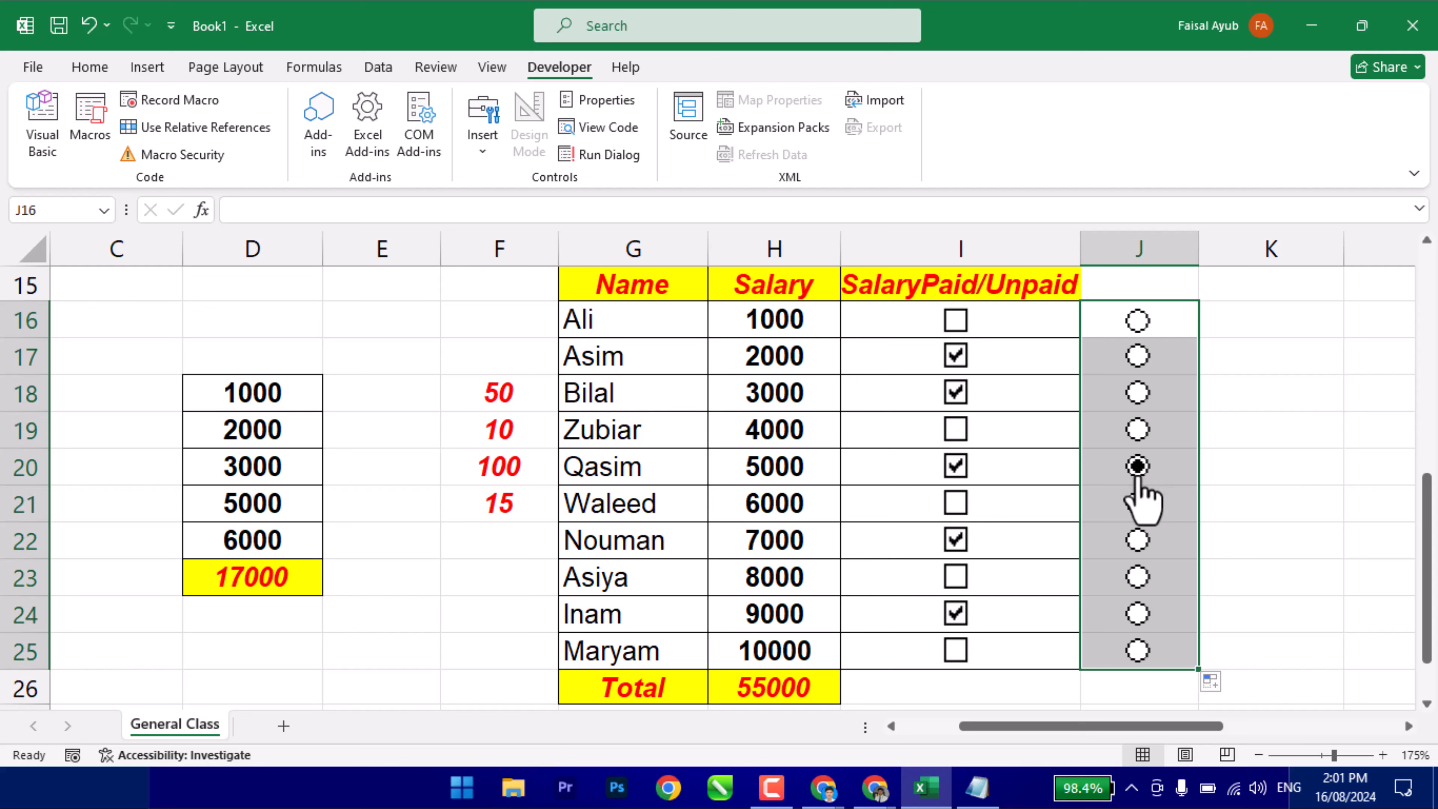
{"action": "left_click", "coordinate": [1320, 458]}
Apply borders to all cells of the option button column in J16:J25.
{"action": "left_click", "coordinate": [1090, 322]}
{"action": "left_click_drag", "start_coordinate": [1090, 322], "coordinate": [1086, 643]}
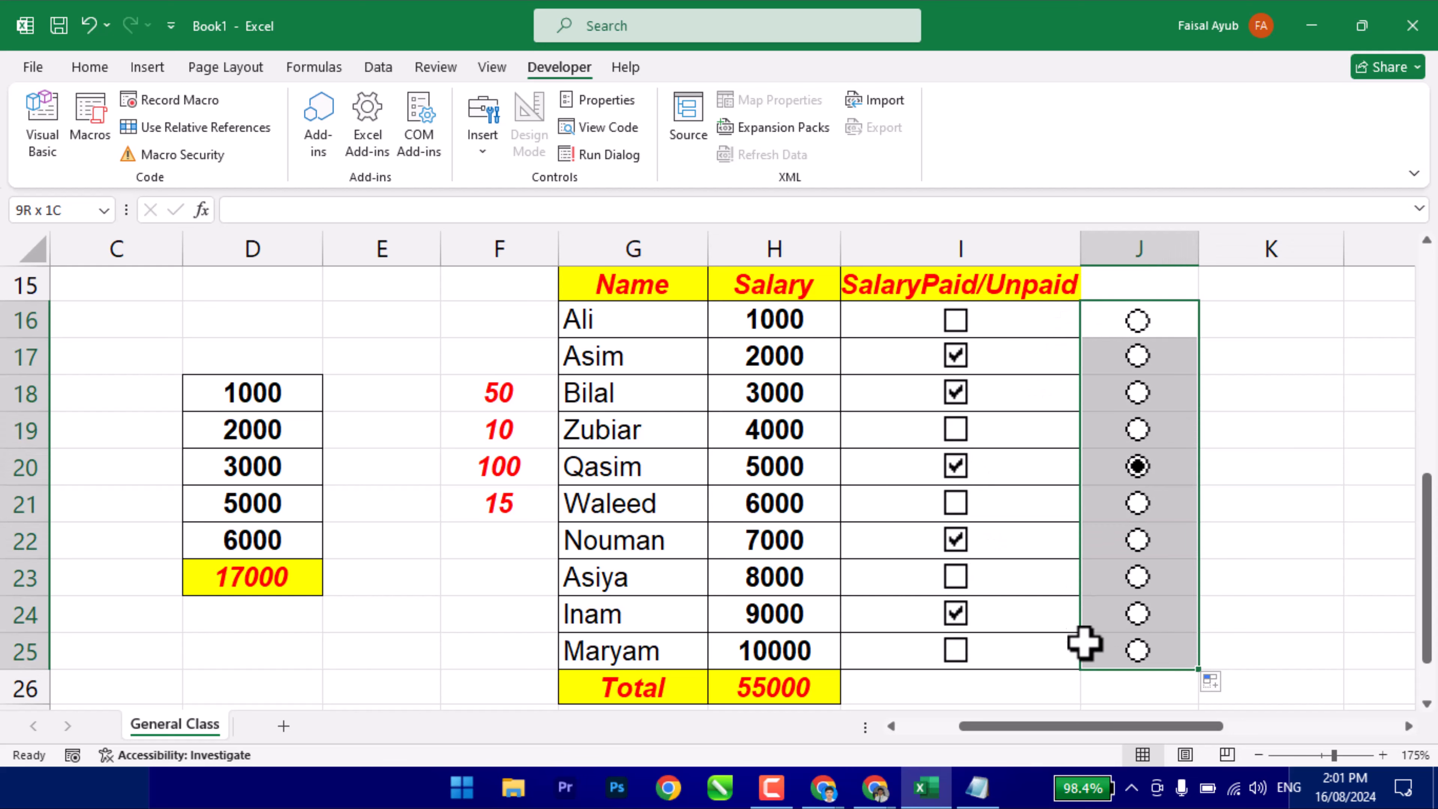
{"action": "left_click", "coordinate": [89, 67]}
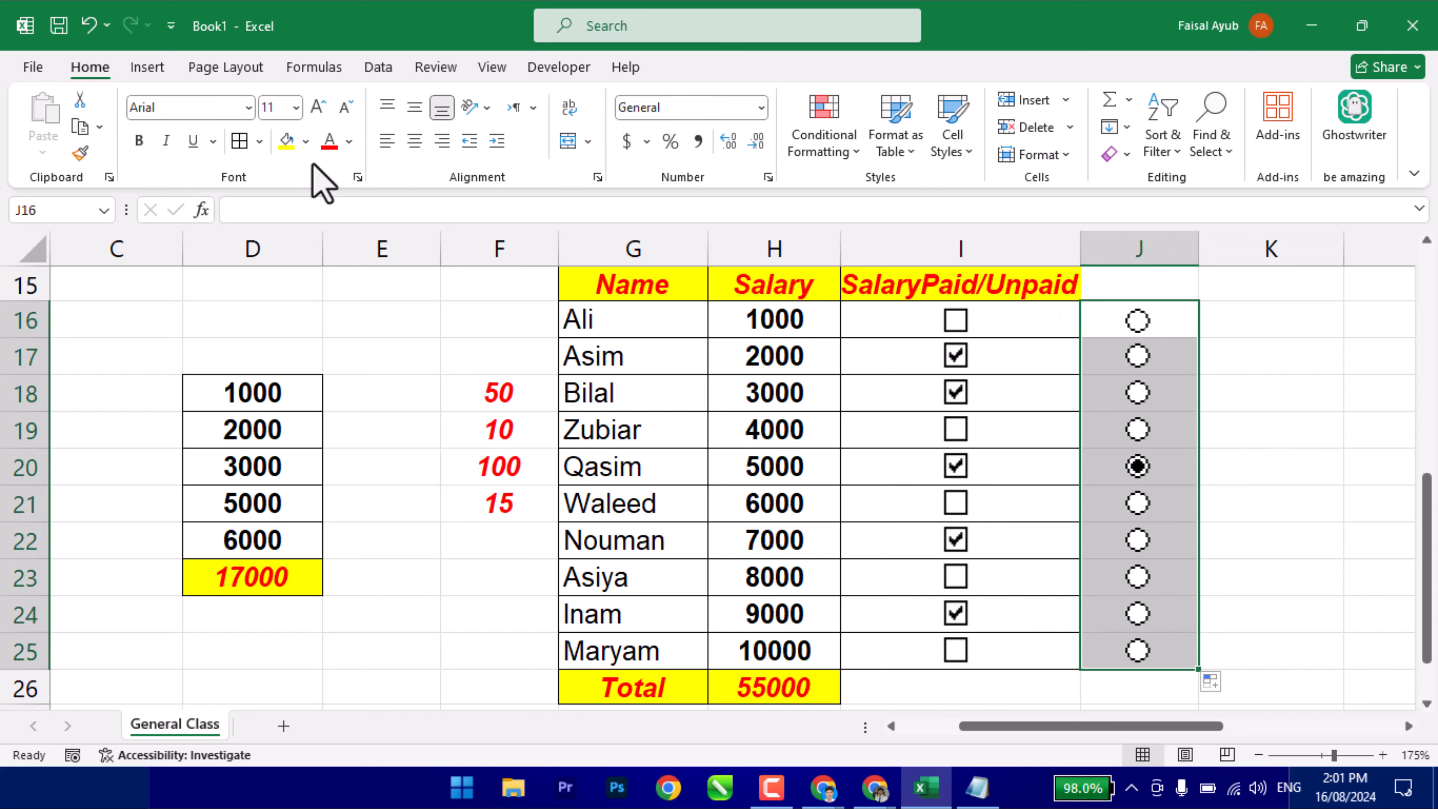
{"action": "left_click", "coordinate": [239, 141]}
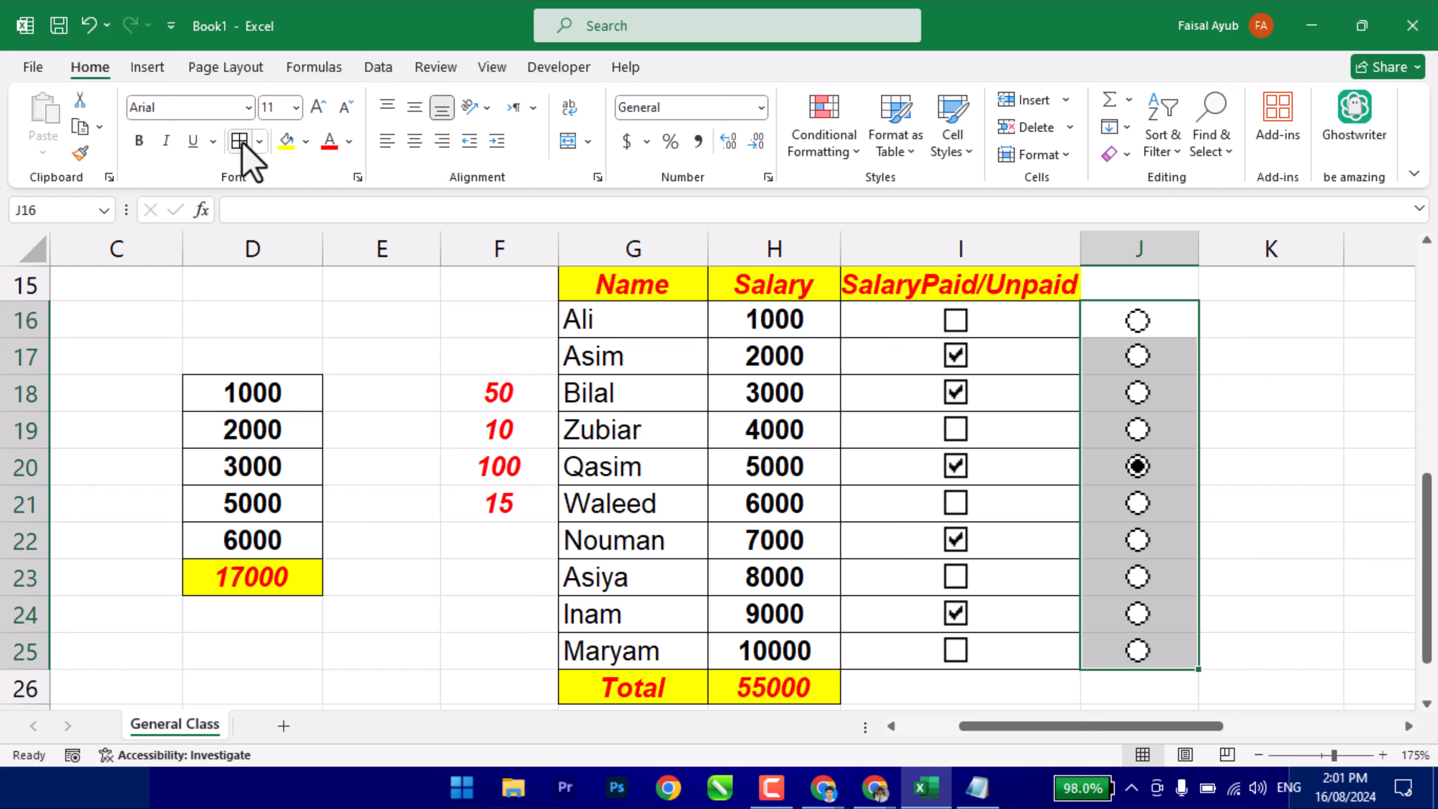
{"action": "left_click", "coordinate": [1249, 436]}
Merge and center the SalaryPaid/Unpaid heading across I15:J15.
{"action": "left_click_drag", "start_coordinate": [1047, 283], "coordinate": [1150, 289]}
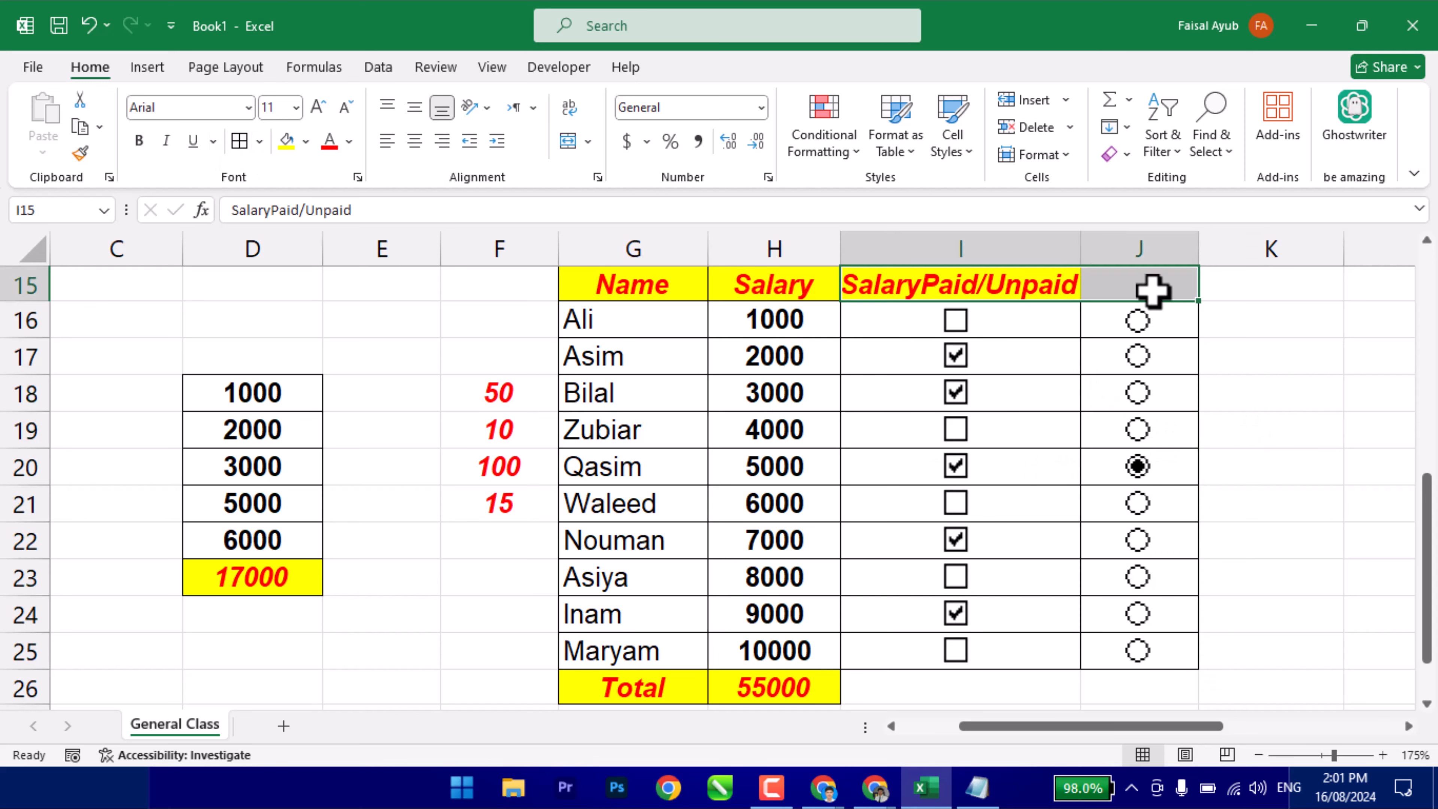
{"action": "left_click", "coordinate": [561, 146]}
{"action": "left_click", "coordinate": [560, 145]}
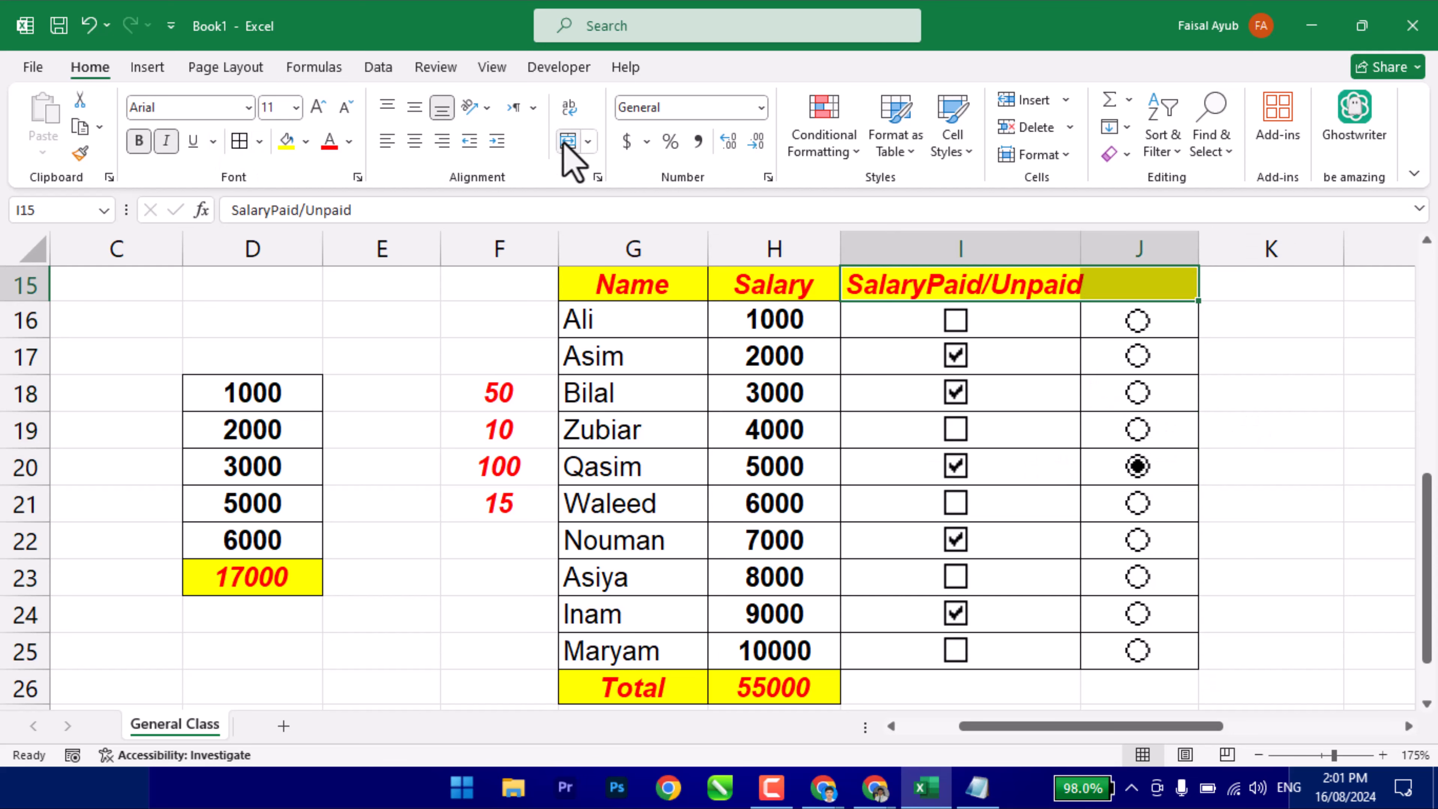
{"action": "left_click", "coordinate": [561, 146]}
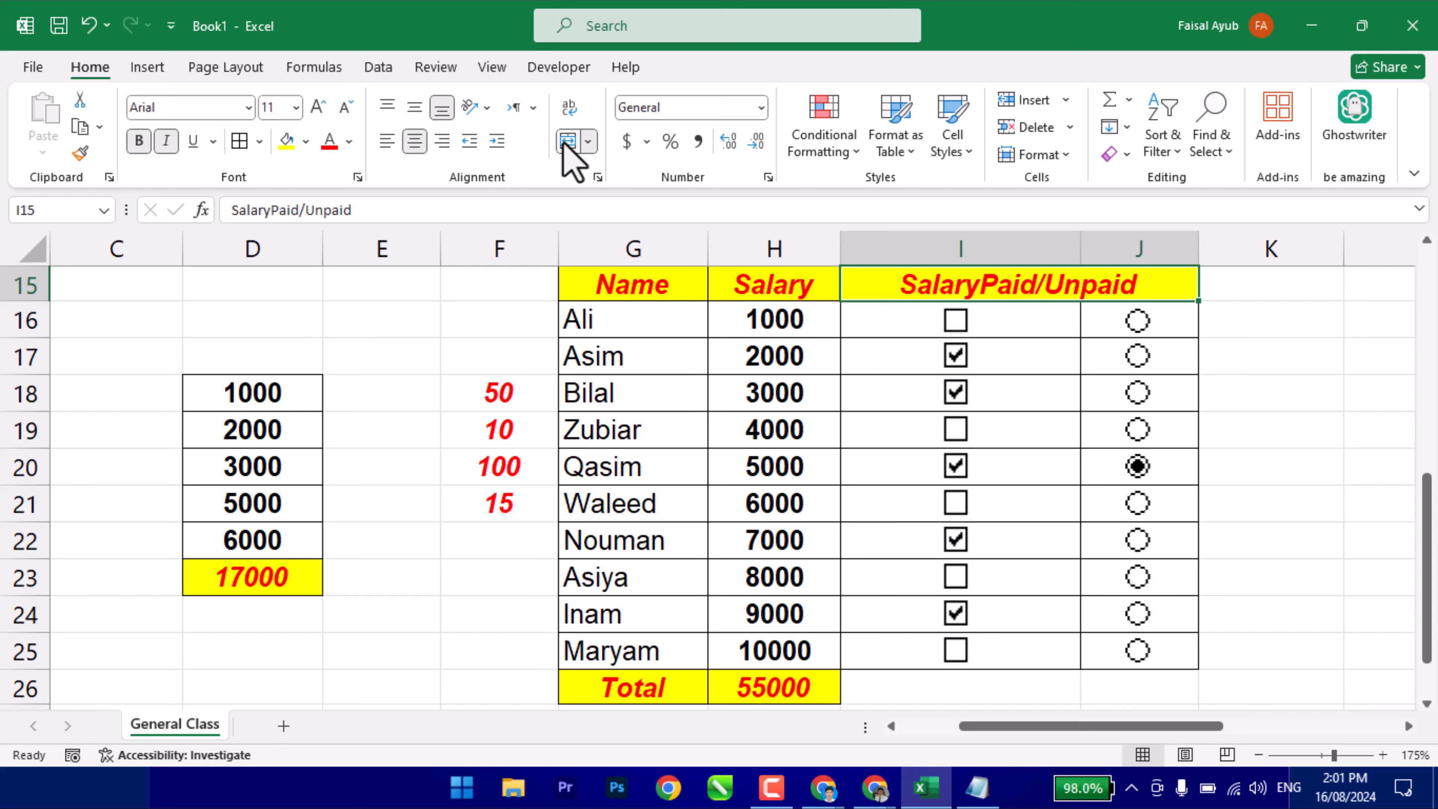
{"action": "left_click", "coordinate": [929, 506]}
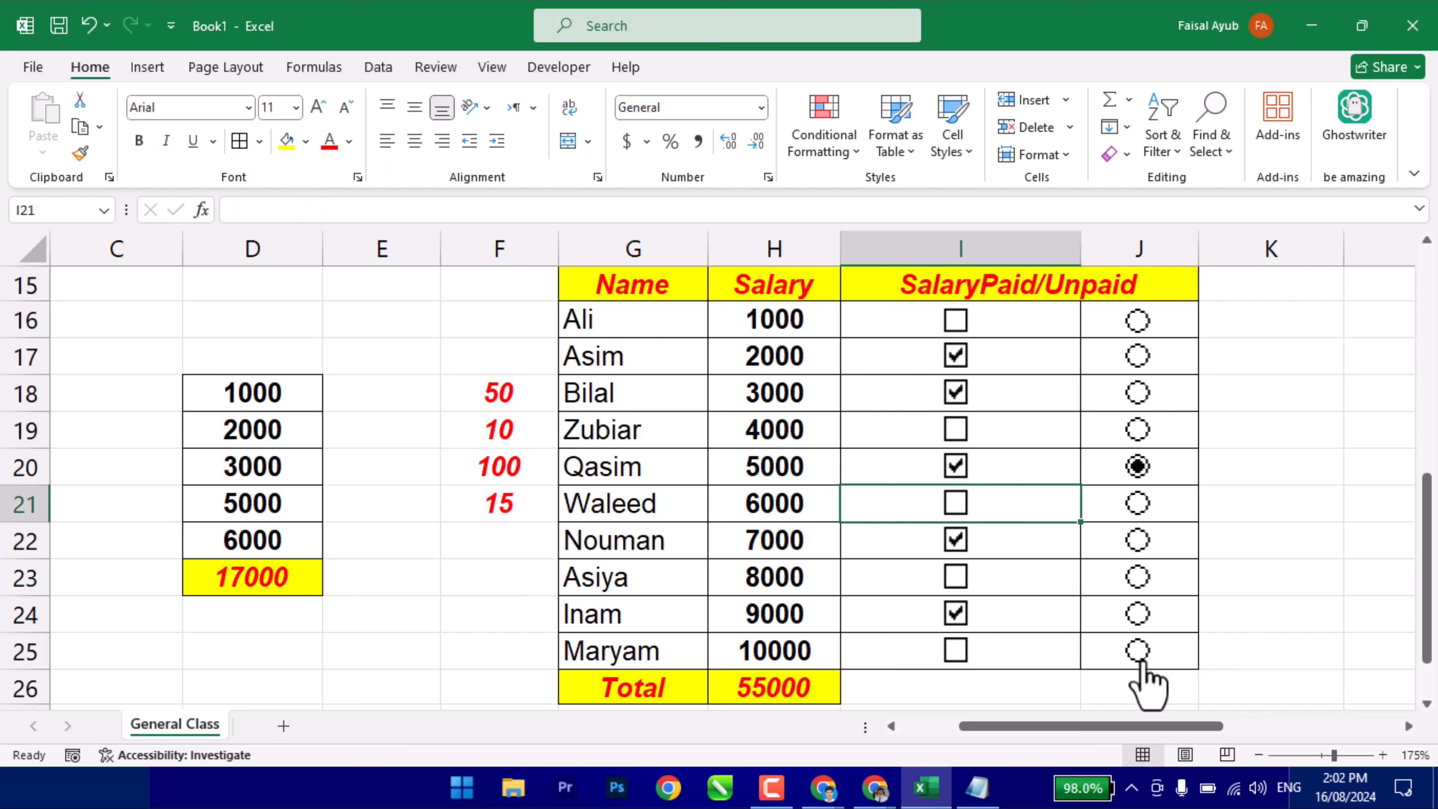
{"action": "left_click_drag", "start_coordinate": [1154, 727], "coordinate": [1047, 736]}
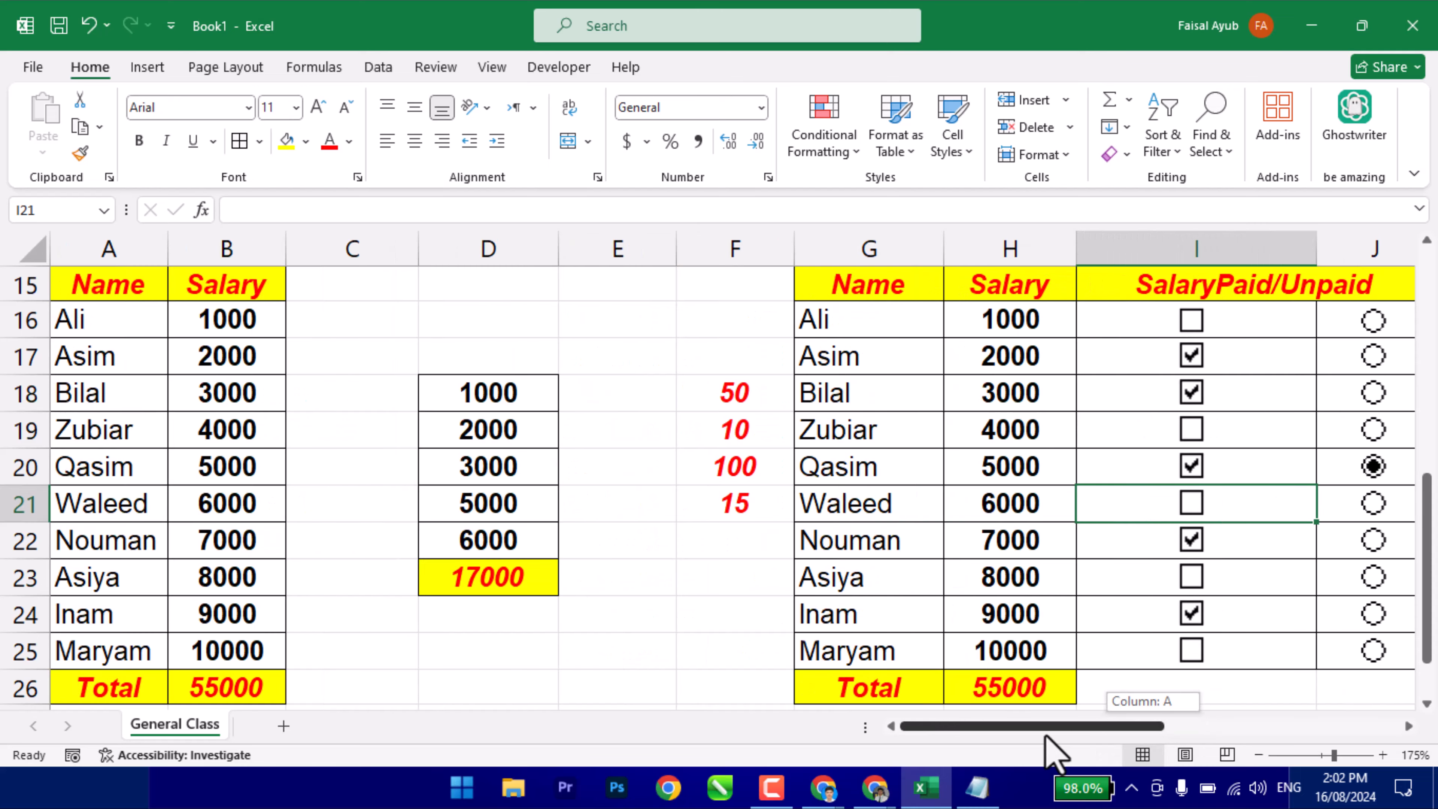
{"action": "scroll", "coordinate": [442, 539], "scroll_direction": "up", "scroll_amount": 5}
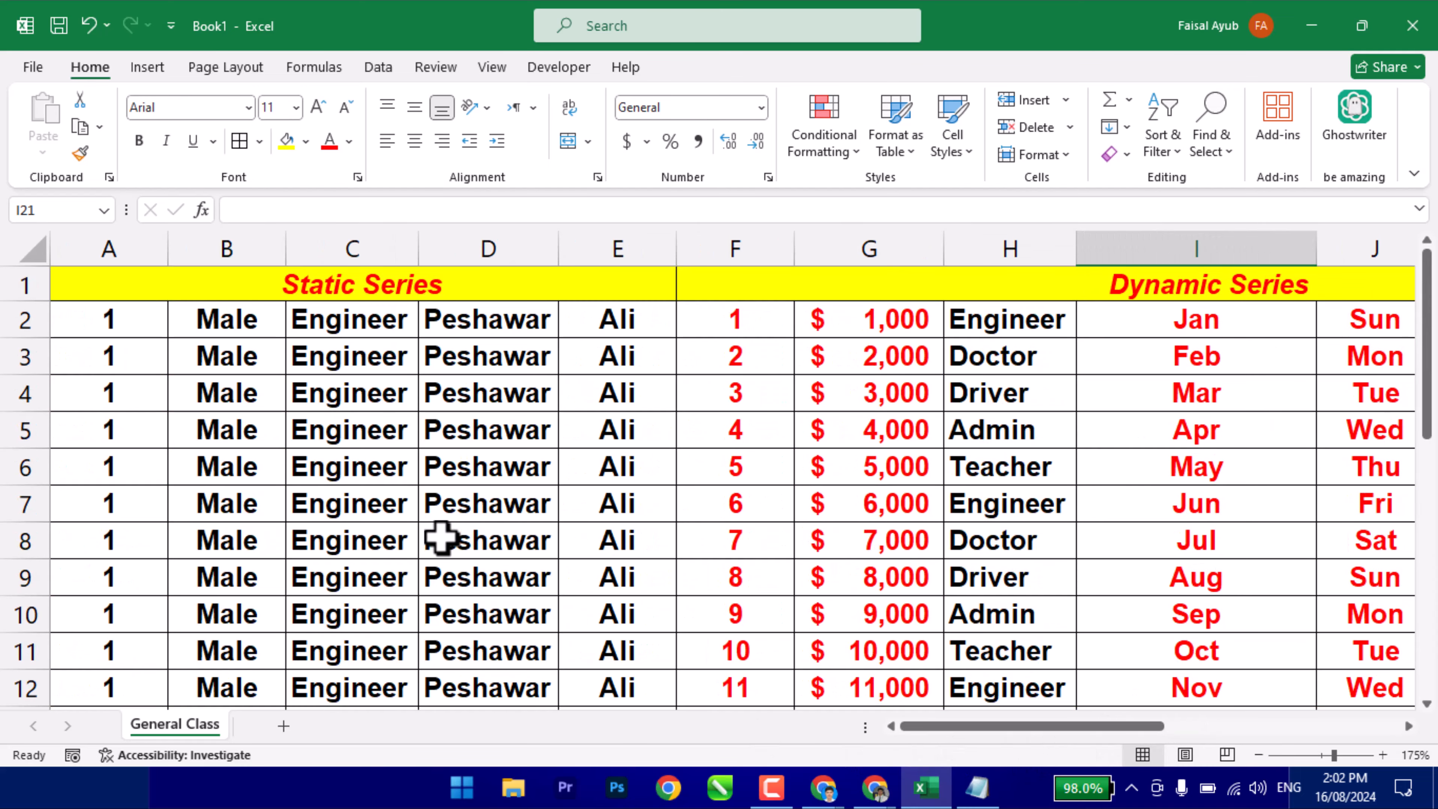
{"action": "scroll", "coordinate": [441, 541], "scroll_direction": "down", "scroll_amount": 2}
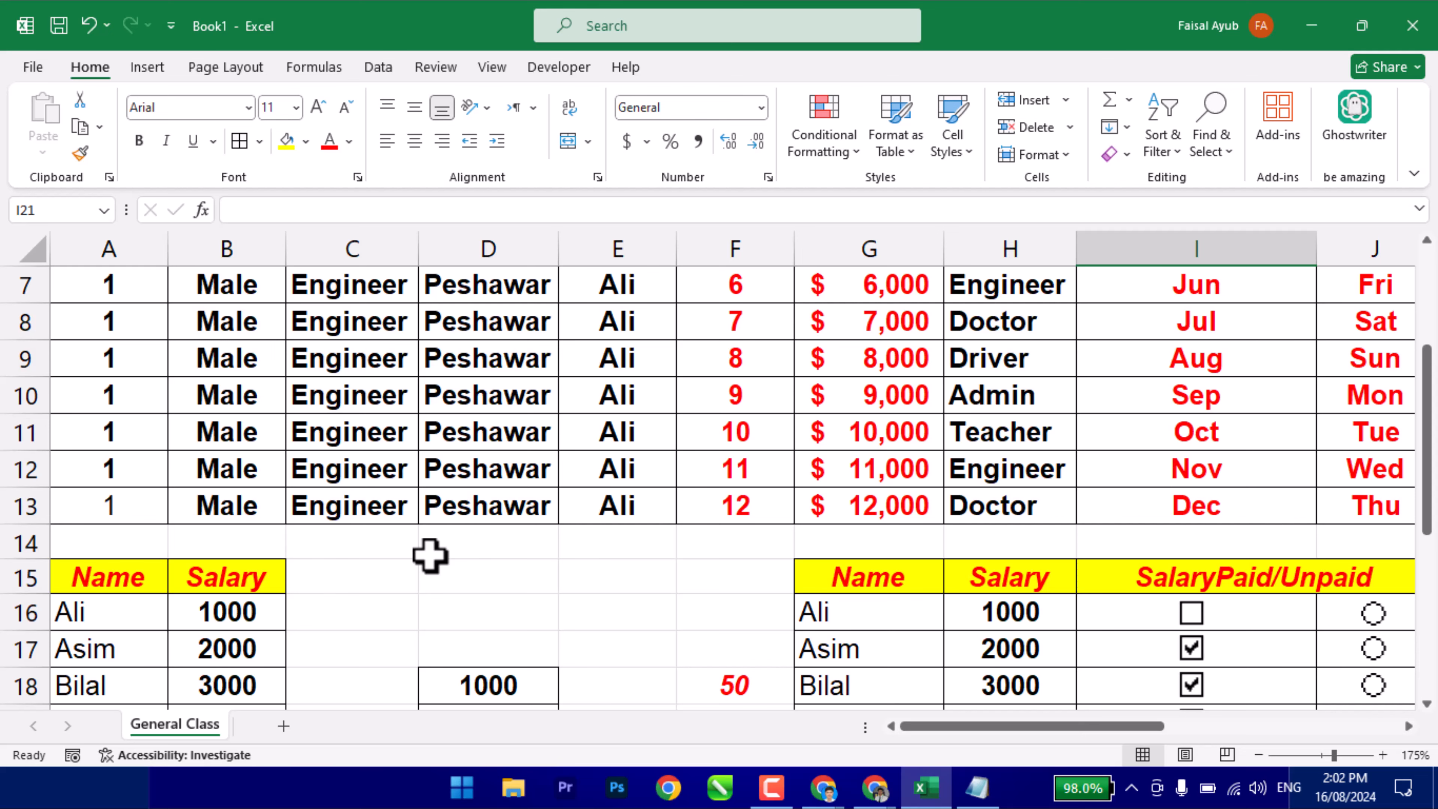
{"action": "scroll", "coordinate": [430, 556], "scroll_direction": "up", "scroll_amount": 2}
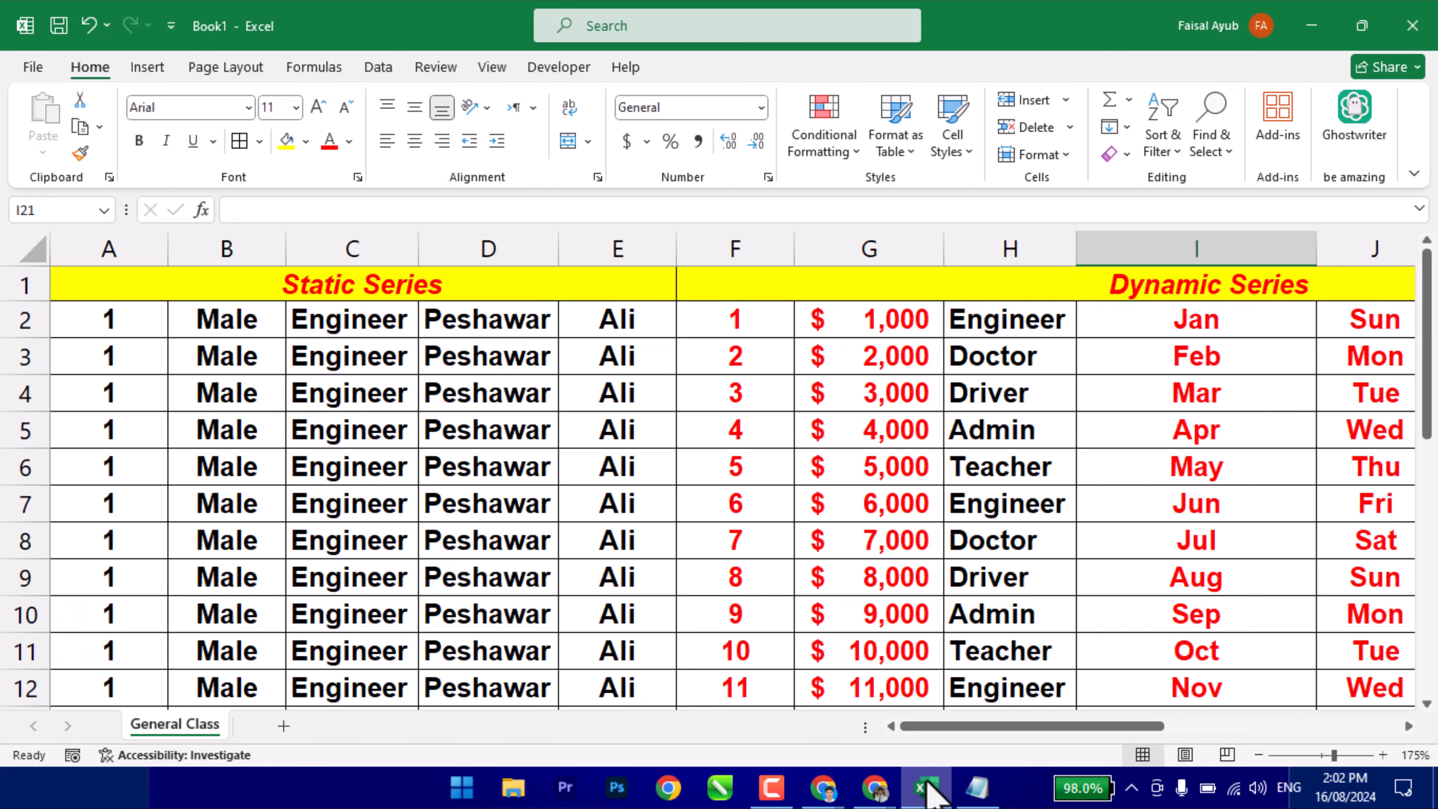
Switch to Notepad and review the topic notes from Data Series through Checkbox Facility.
{"action": "left_click", "coordinate": [977, 787]}
{"action": "left_click_drag", "start_coordinate": [196, 100], "coordinate": [543, 148]}
{"action": "left_click_drag", "start_coordinate": [210, 244], "coordinate": [677, 311]}
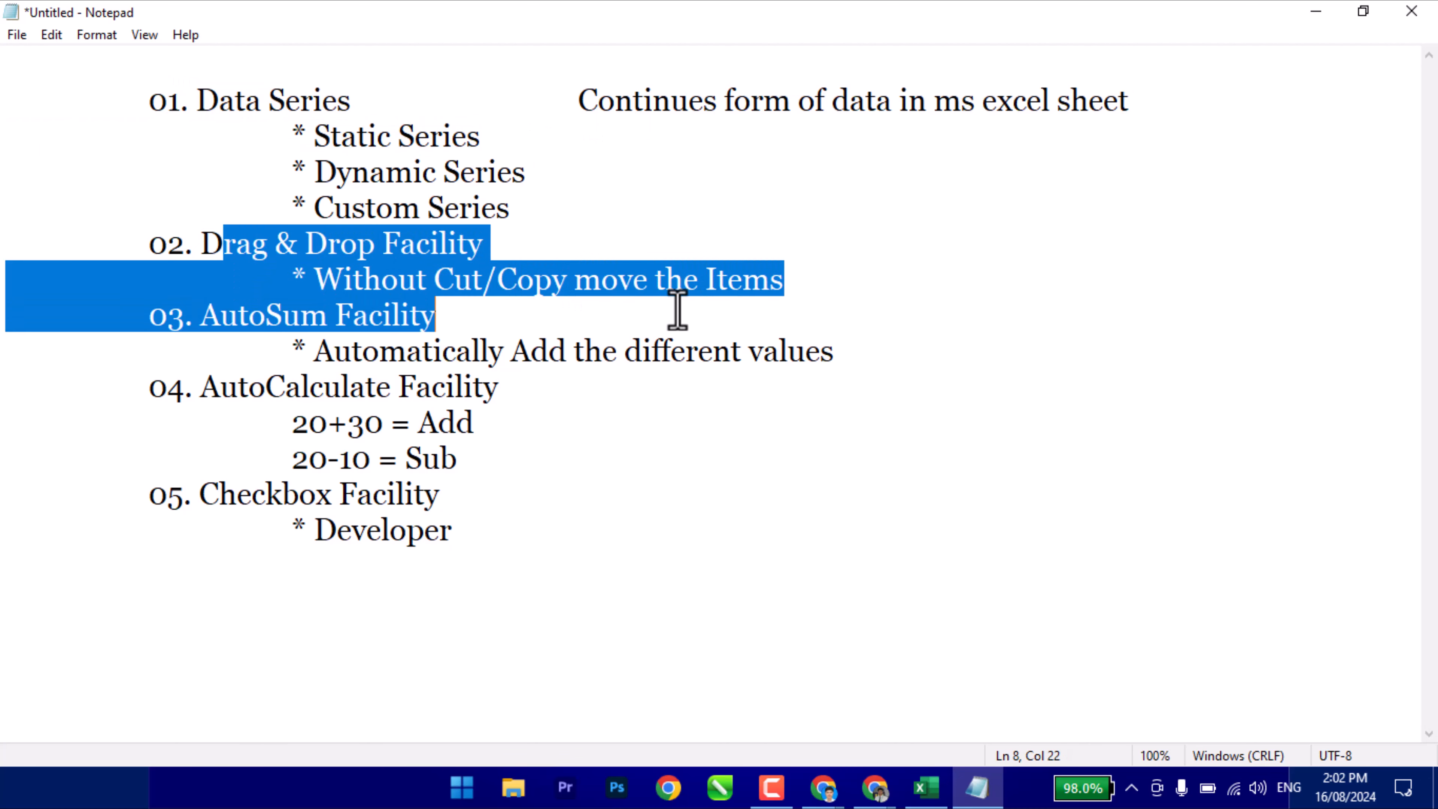
{"action": "left_click", "coordinate": [666, 288]}
{"action": "left_click_drag", "start_coordinate": [200, 317], "coordinate": [636, 357]}
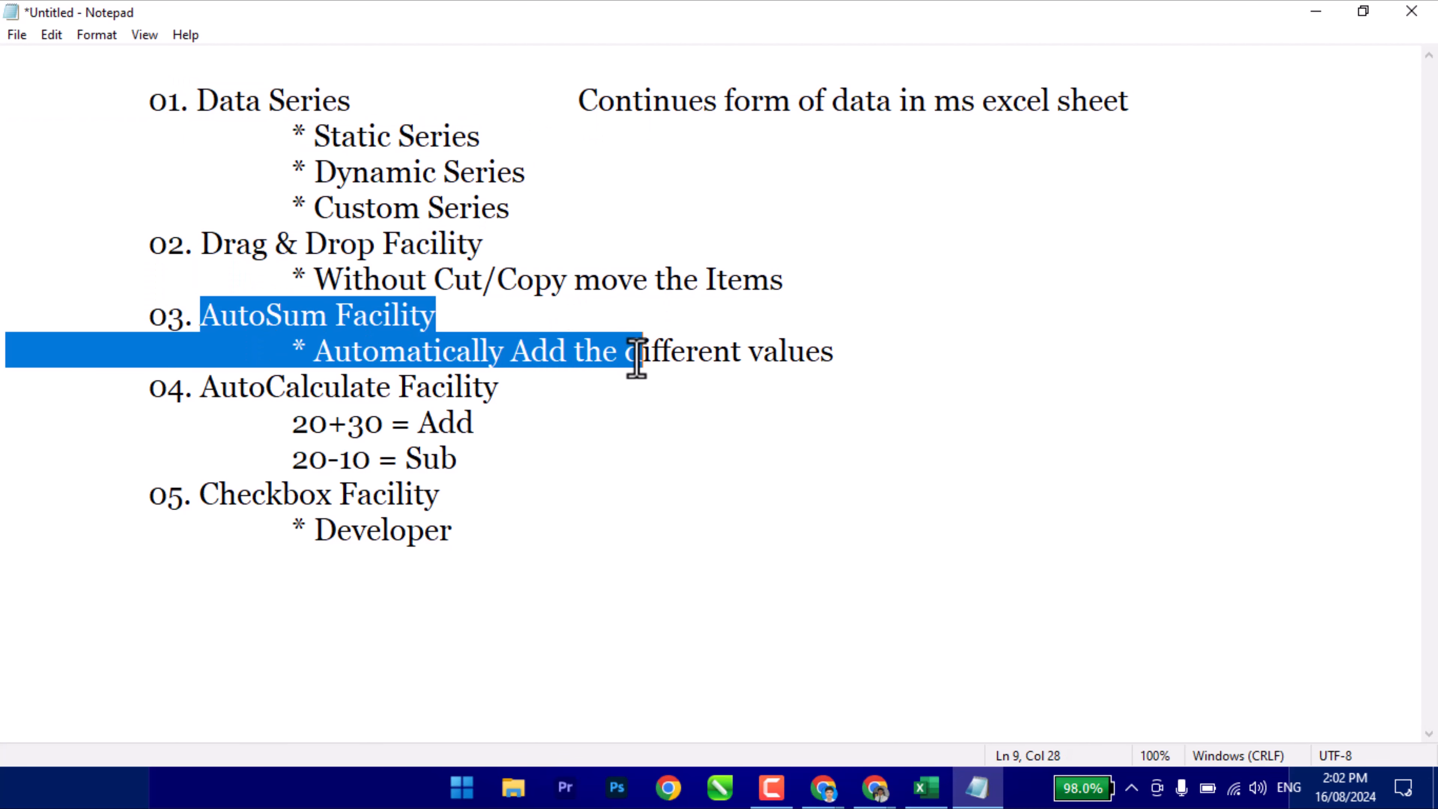
{"action": "left_click", "coordinate": [638, 358]}
{"action": "left_click_drag", "start_coordinate": [214, 386], "coordinate": [500, 420]}
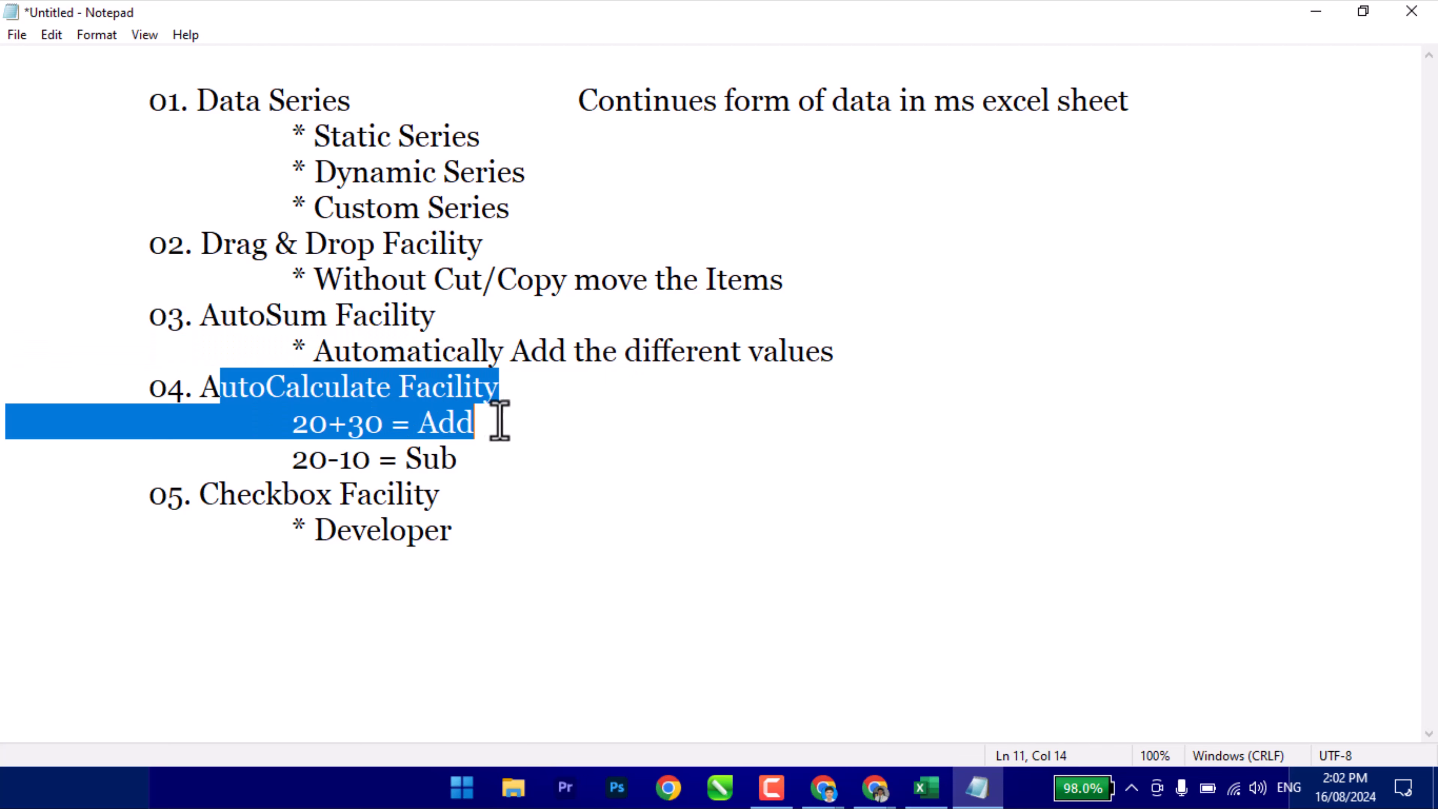
{"action": "left_click_drag", "start_coordinate": [211, 506], "coordinate": [520, 534]}
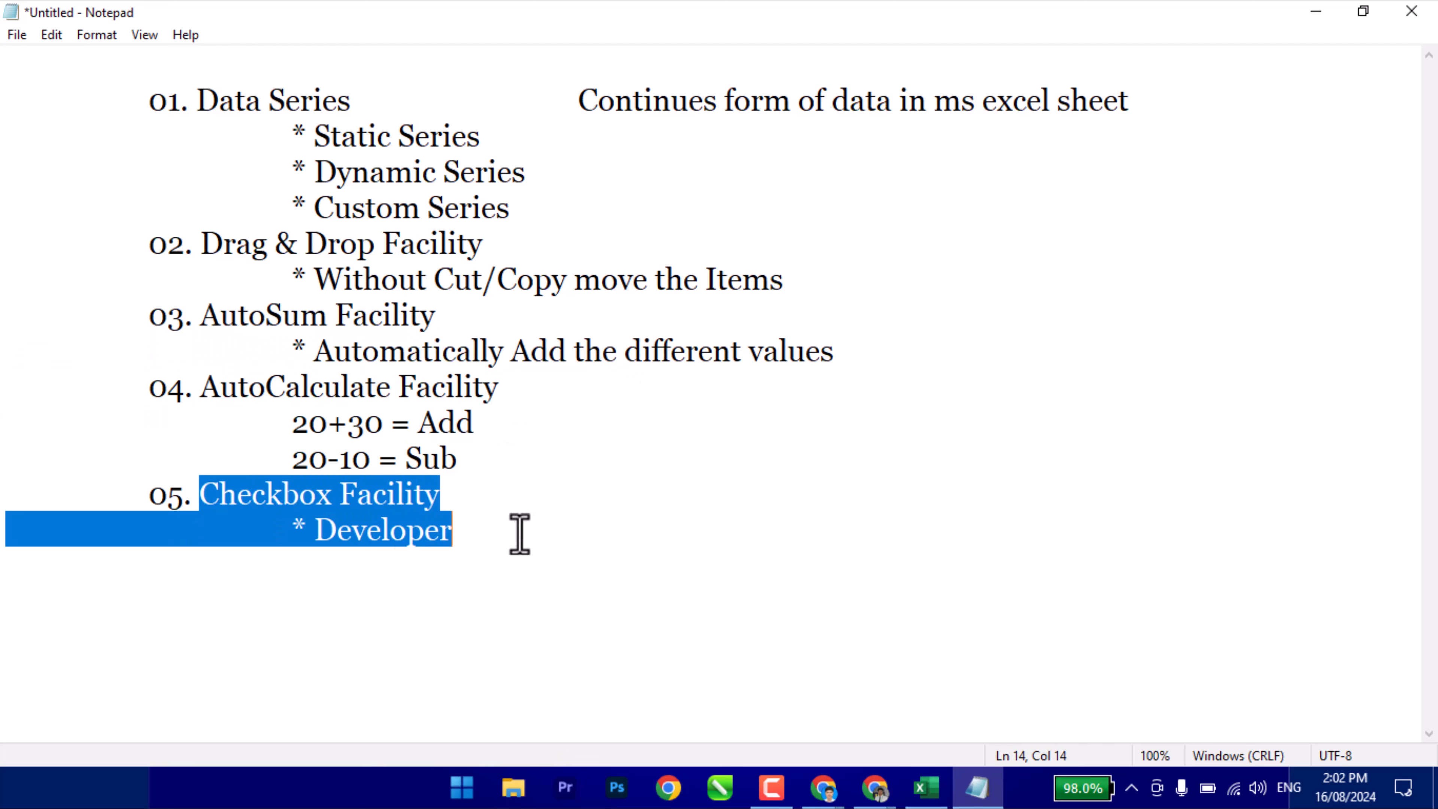
{"action": "left_click", "coordinate": [541, 540]}
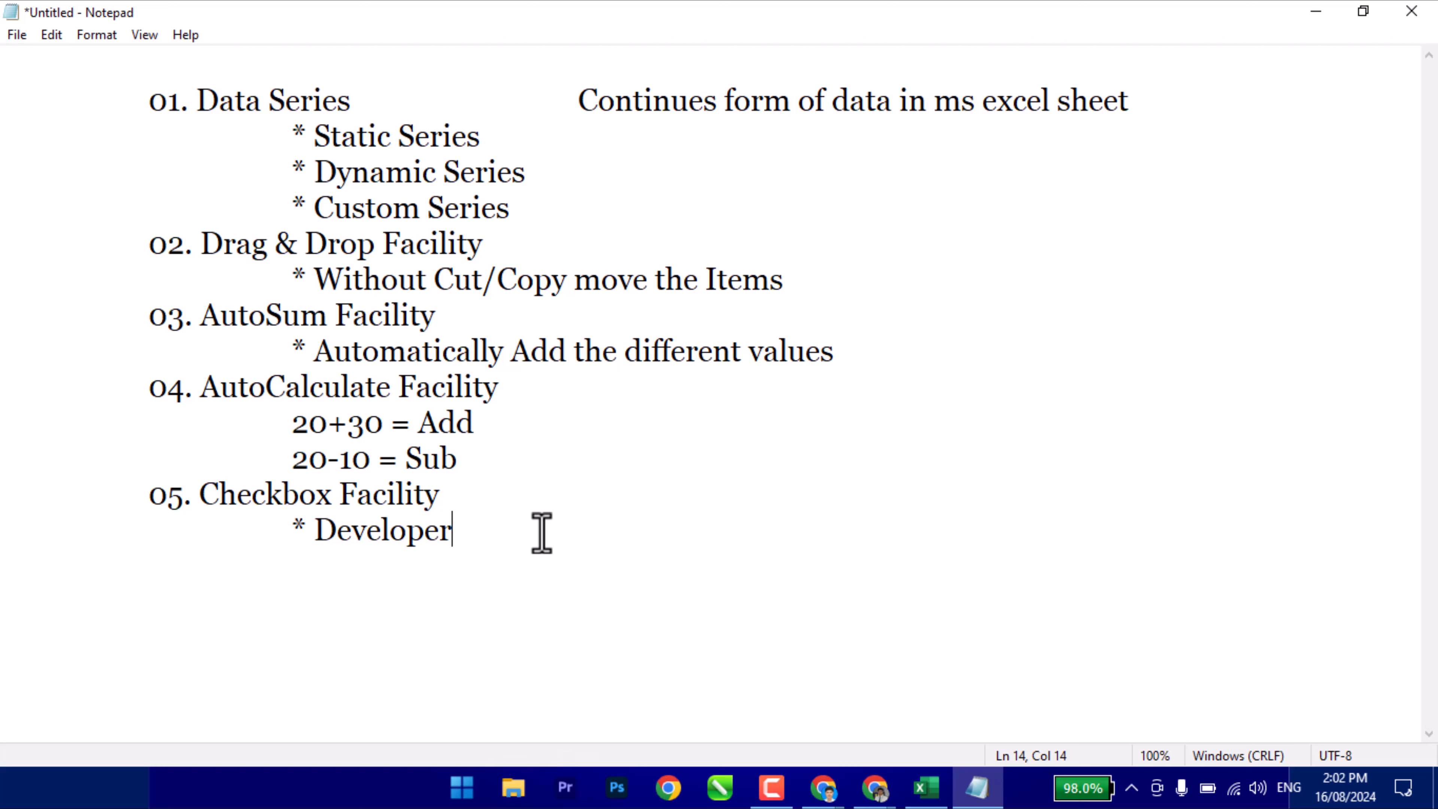